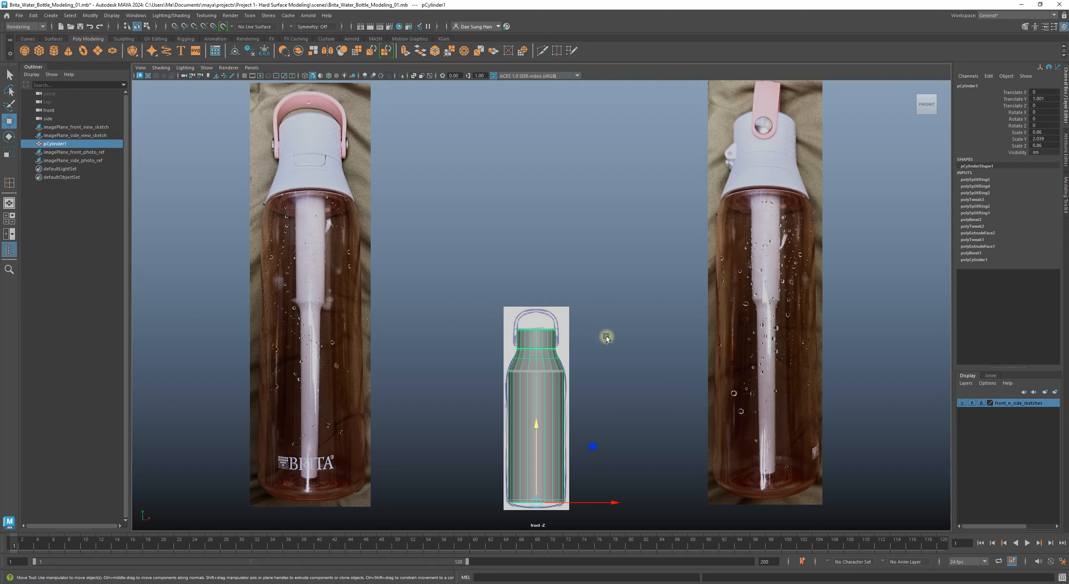
Step: Select both photo reference planes and scale them down to 0.302
click(594, 337)
alt+right_drag(688, 309, 556, 275)
alt+middle_drag(556, 274, 551, 312)
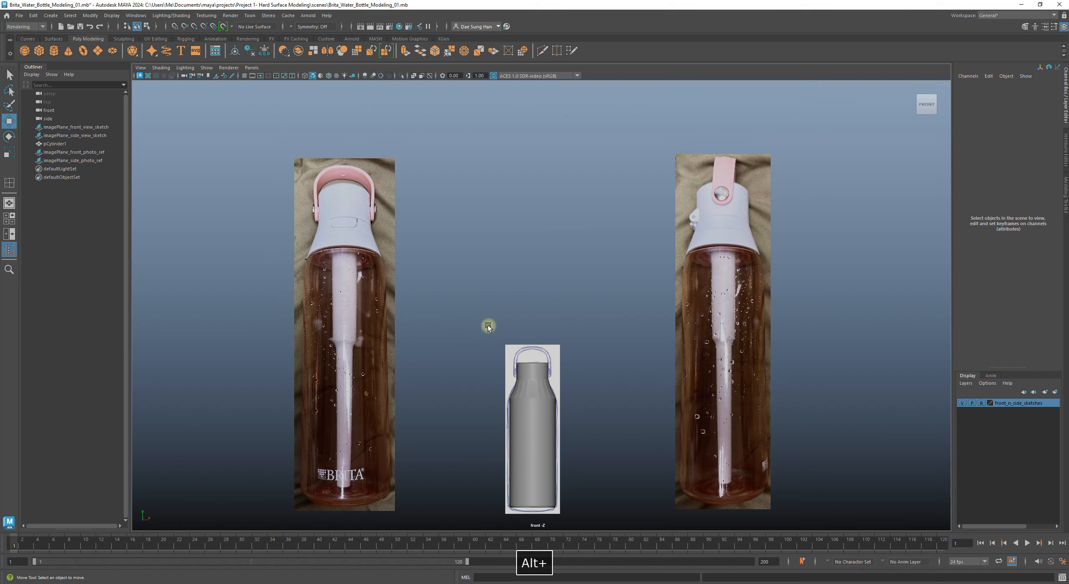
alt+middle_drag(487, 325, 502, 260)
drag(210, 179, 836, 211)
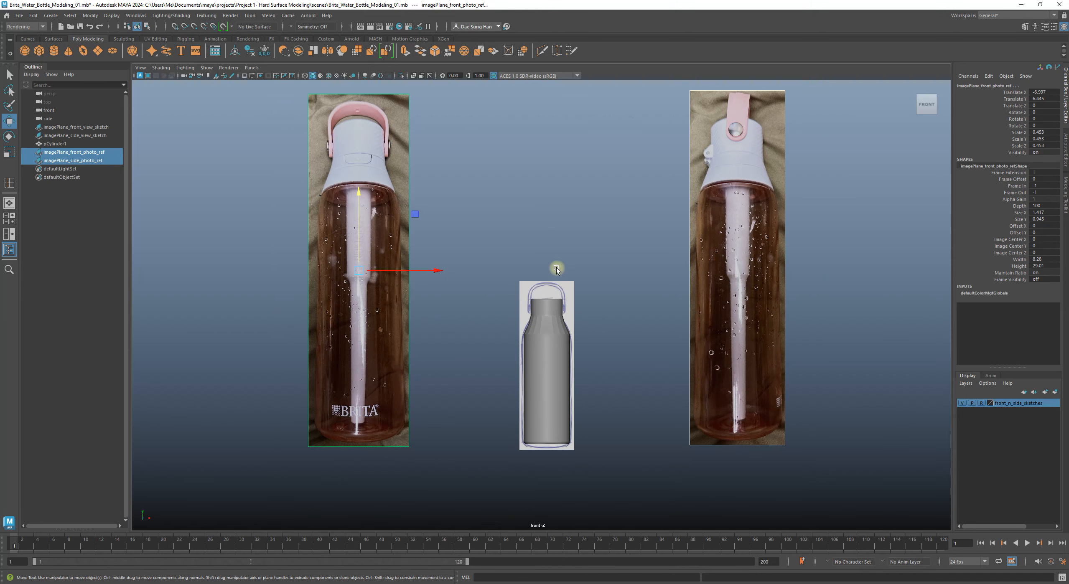
key(r)
drag(359, 270, 299, 288)
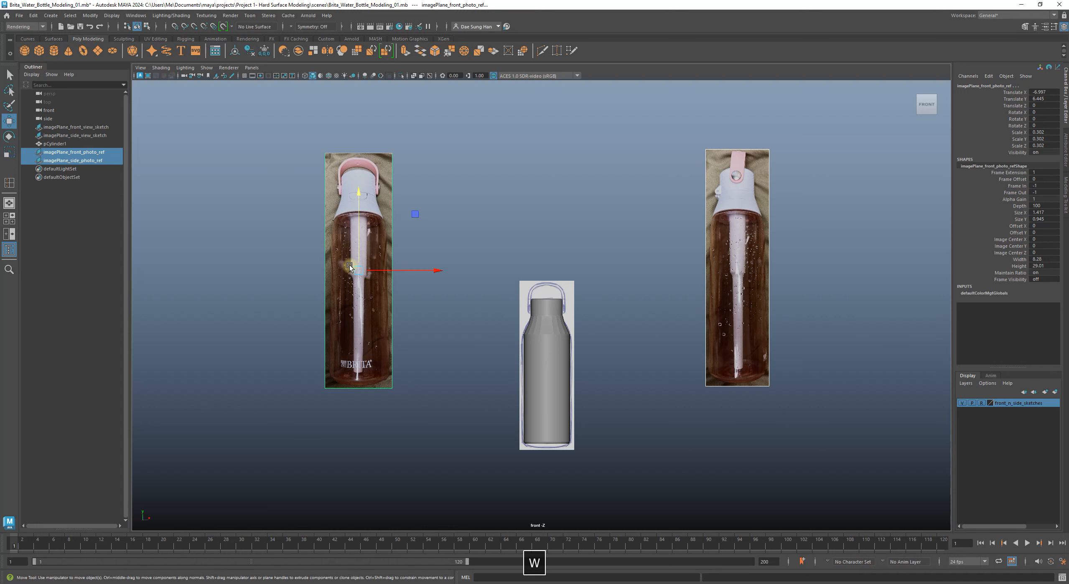
Step: Lower both photo planes in Y beside the sketch, then zoom onto the bottle's shoulder and neck
key(w)
drag(360, 197, 358, 253)
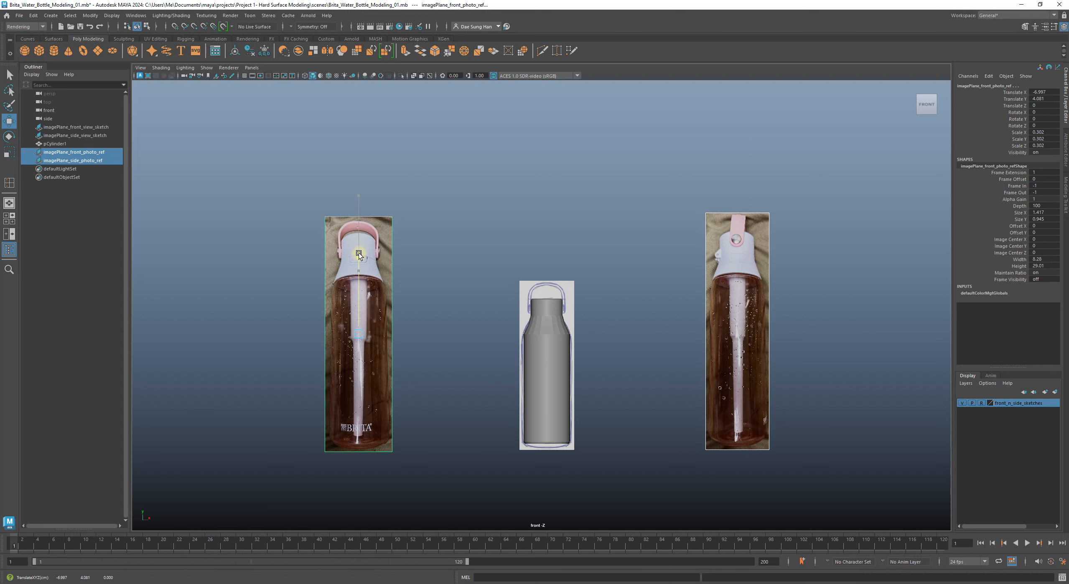
click(450, 231)
alt+right_drag(449, 231, 678, 303)
alt+middle_drag(679, 303, 686, 248)
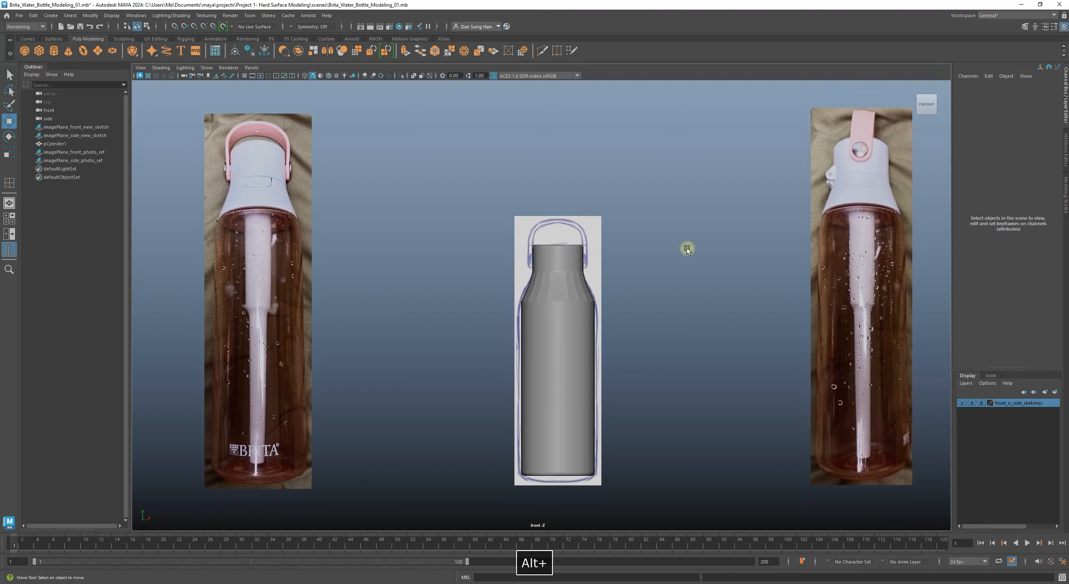
mouse_move(499, 262)
alt+right_down()
mouse_move(632, 293)
mouse_move(690, 251)
mouse_move(498, 247)
alt+right_up()
Step: Select pCylinder1, switch it to Face mode and marquee-select all of its faces
click(498, 247)
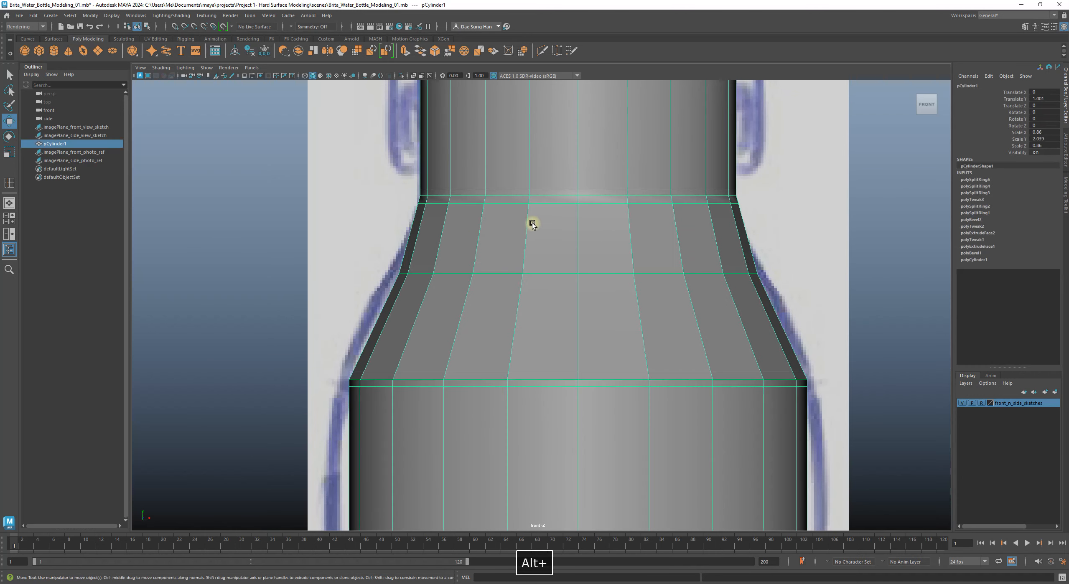
scroll(764, 300, down, 1)
alt+right_drag(764, 299, 808, 369)
alt+middle_drag(651, 333, 637, 259)
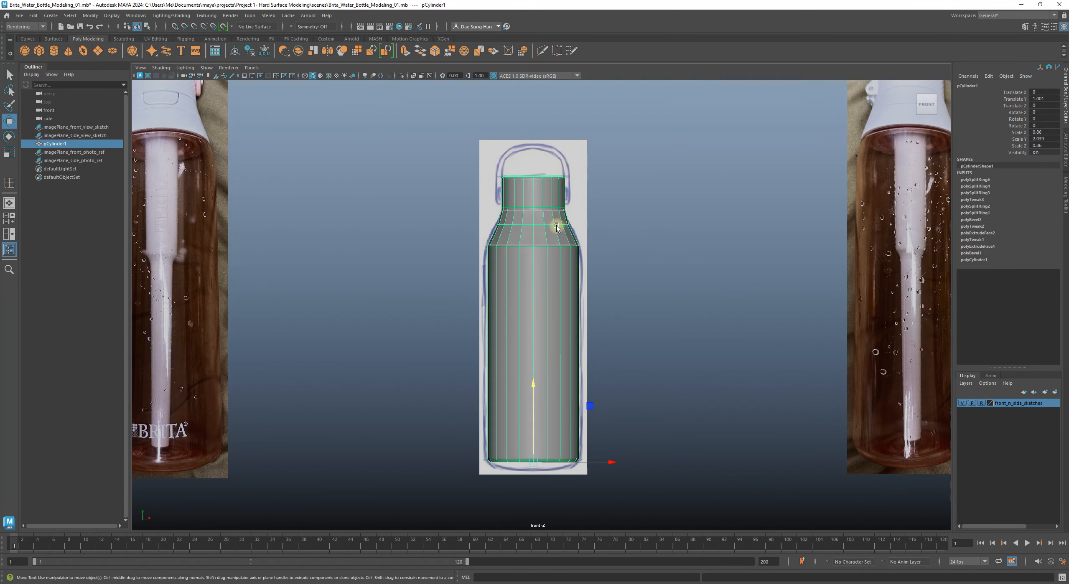
alt+right_drag(533, 215, 561, 220)
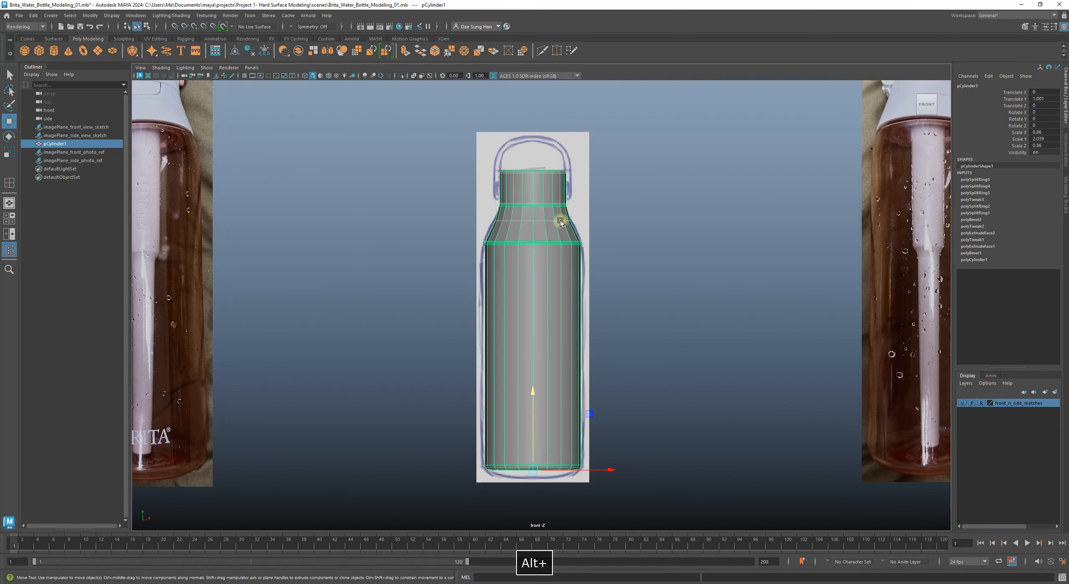
right_click(532, 183)
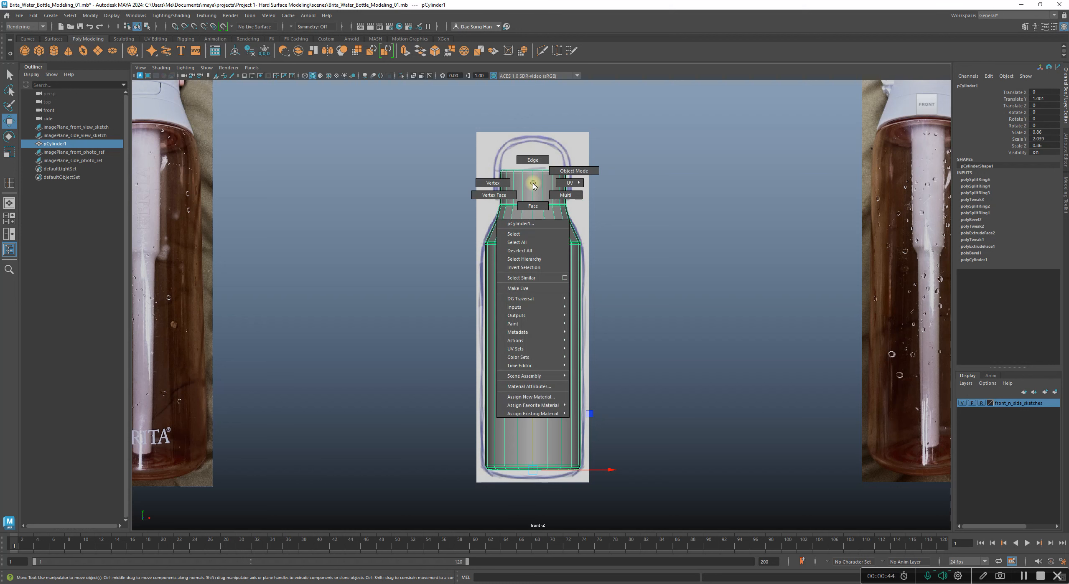
click(539, 207)
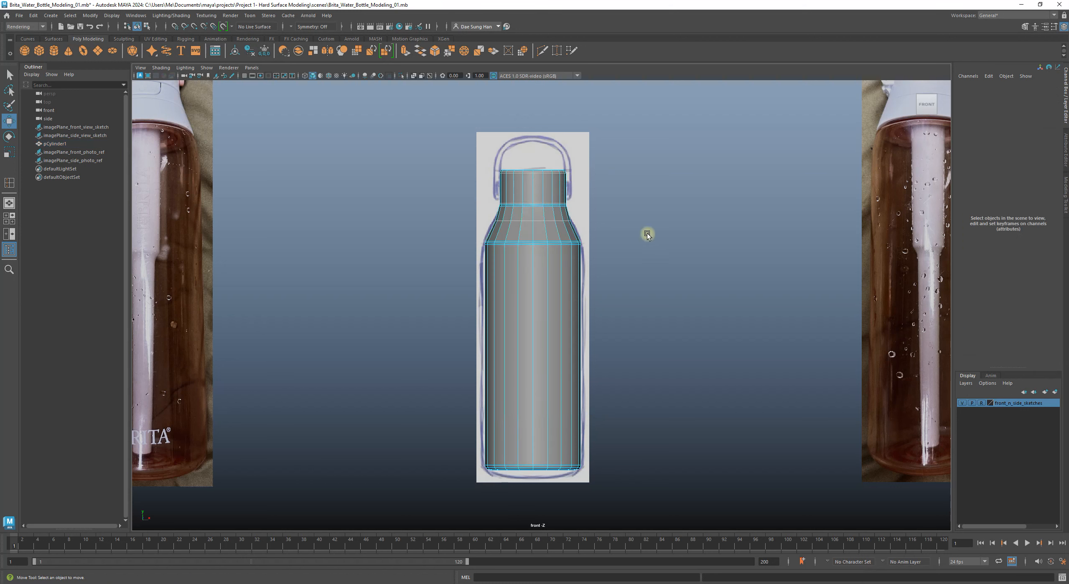
drag(404, 141, 680, 496)
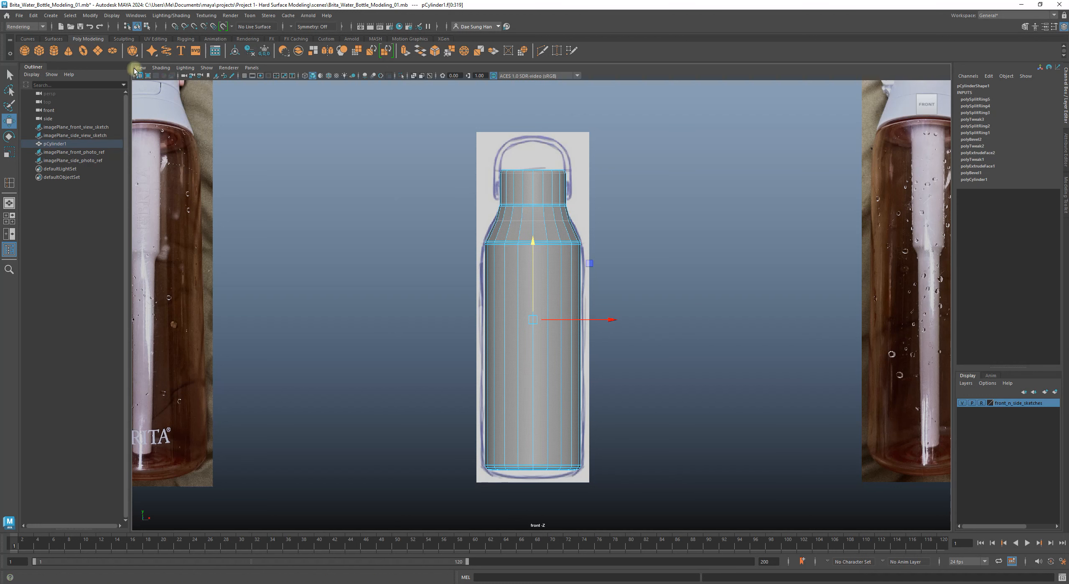
Step: Switch to the Modeling menu set and open the Soften/Harden Edges options
click(37, 26)
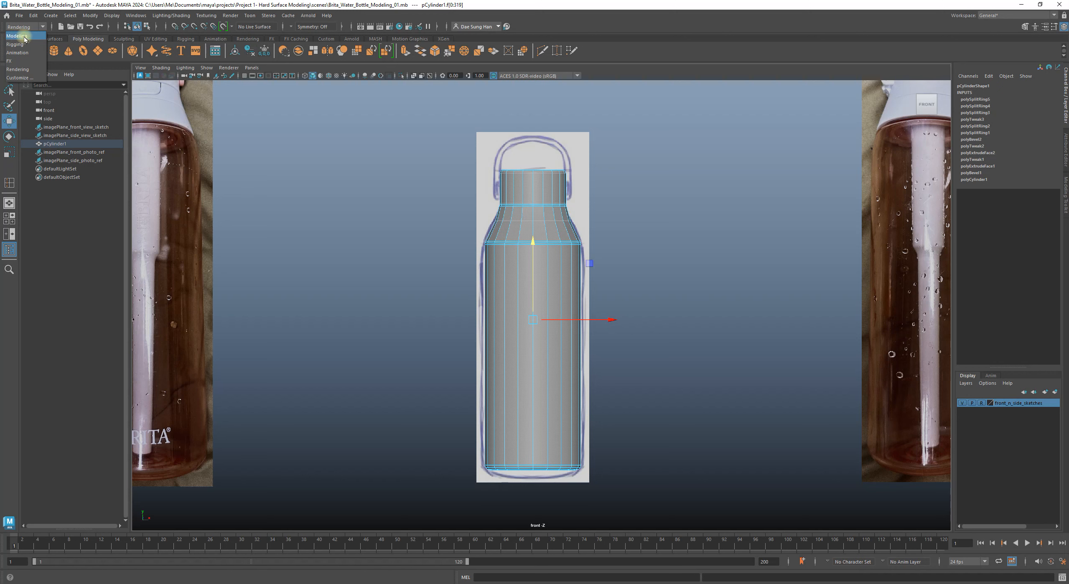
click(23, 36)
click(243, 16)
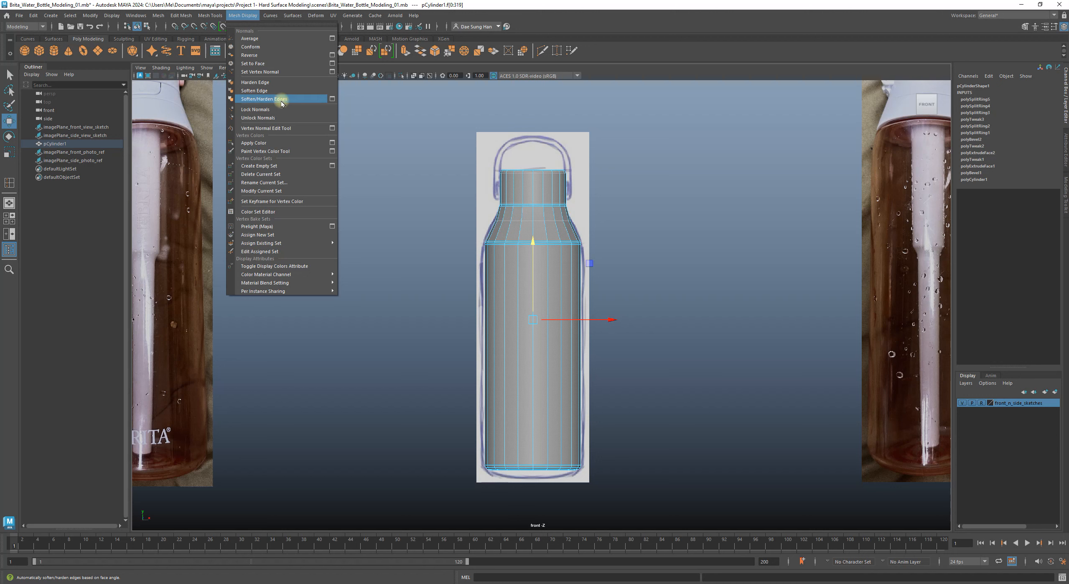
click(332, 99)
Step: Set the angle to 40 degrees and apply Soft/Hard to the bottle
drag(363, 250, 283, 151)
drag(323, 186, 296, 182)
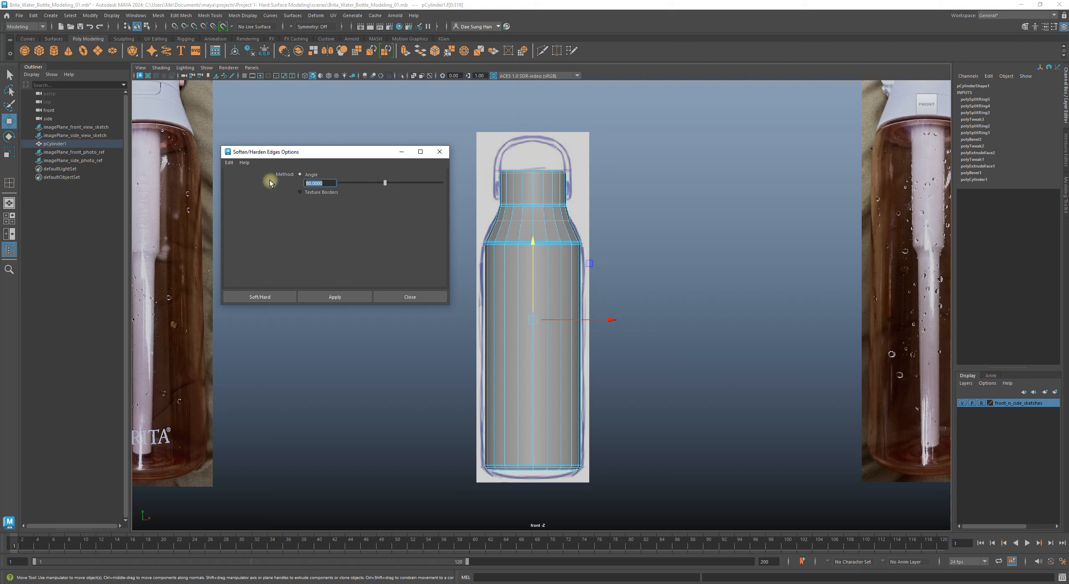
text(40)
key(Return)
alt+middle_drag(506, 181, 570, 227)
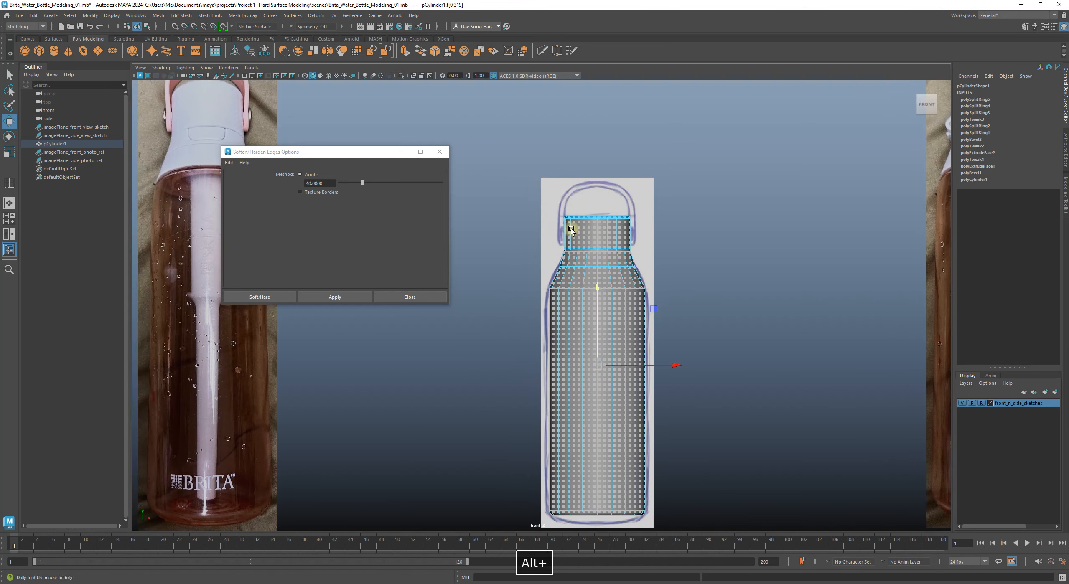
alt+right_drag(570, 227, 954, 350)
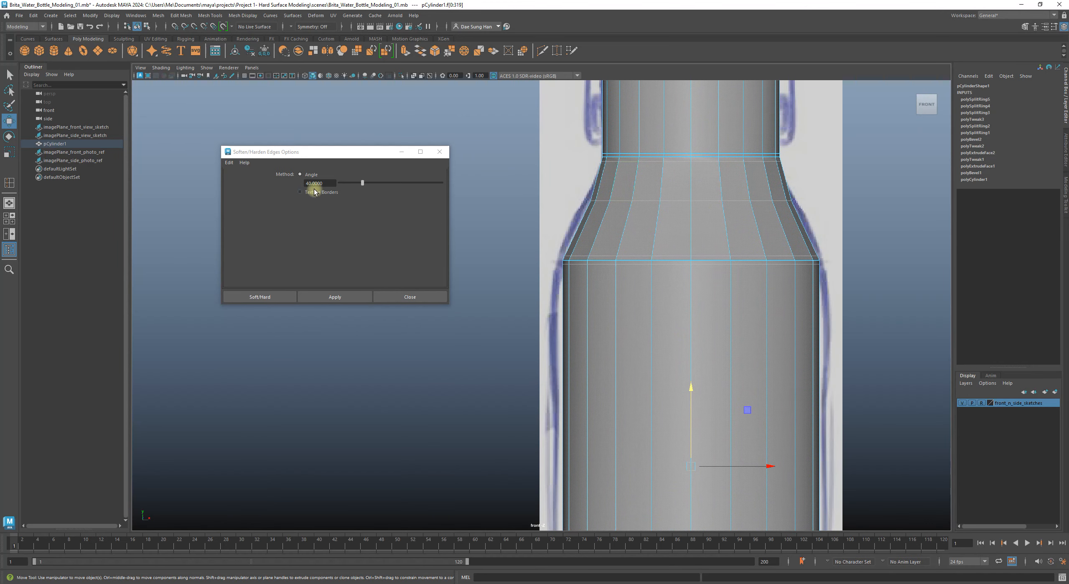
click(370, 219)
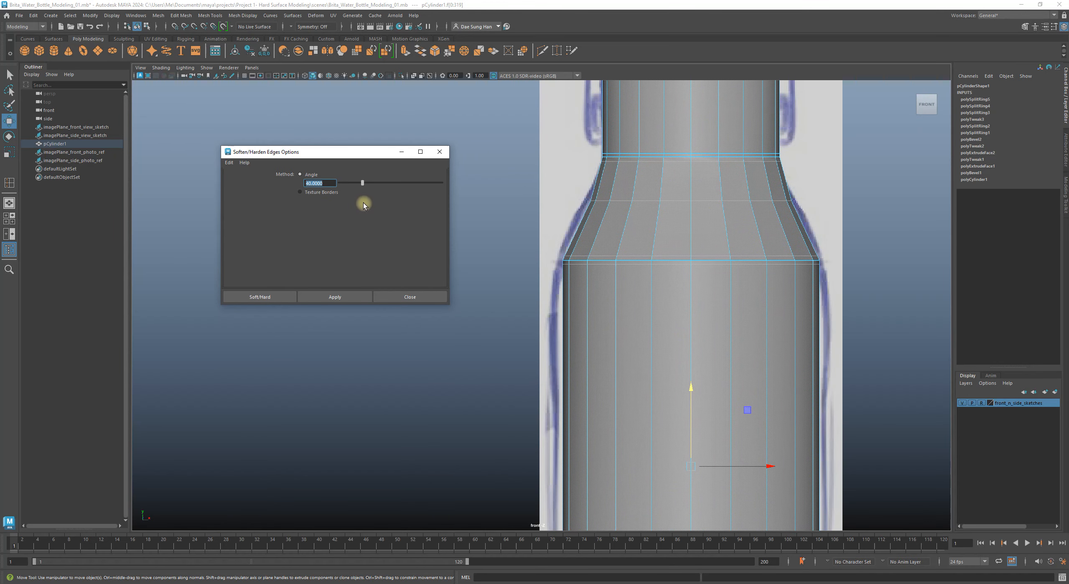
text(90)
key(BackSpace)
key(BackSpace)
text(40)
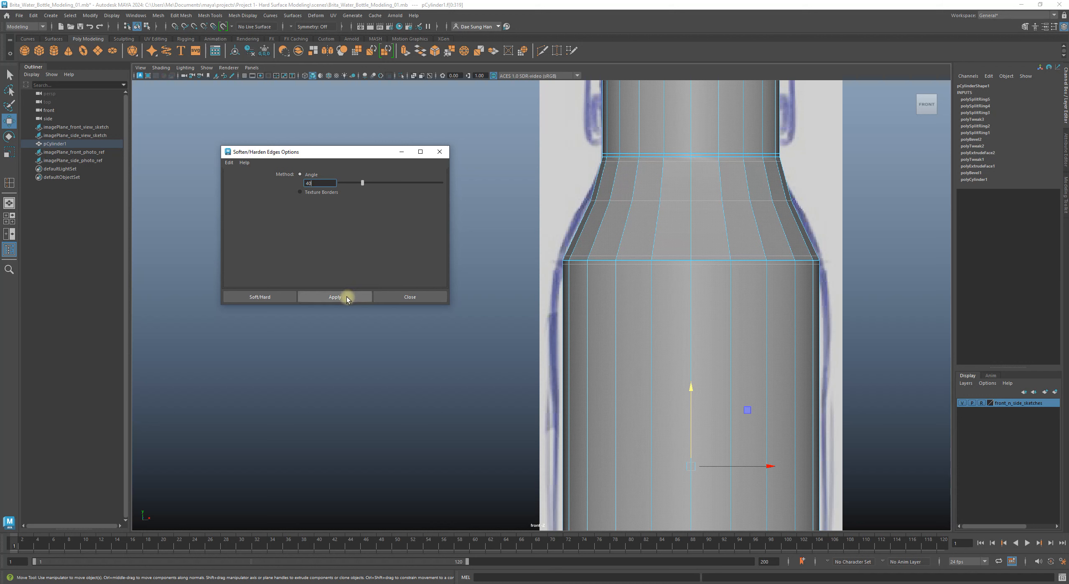
click(275, 296)
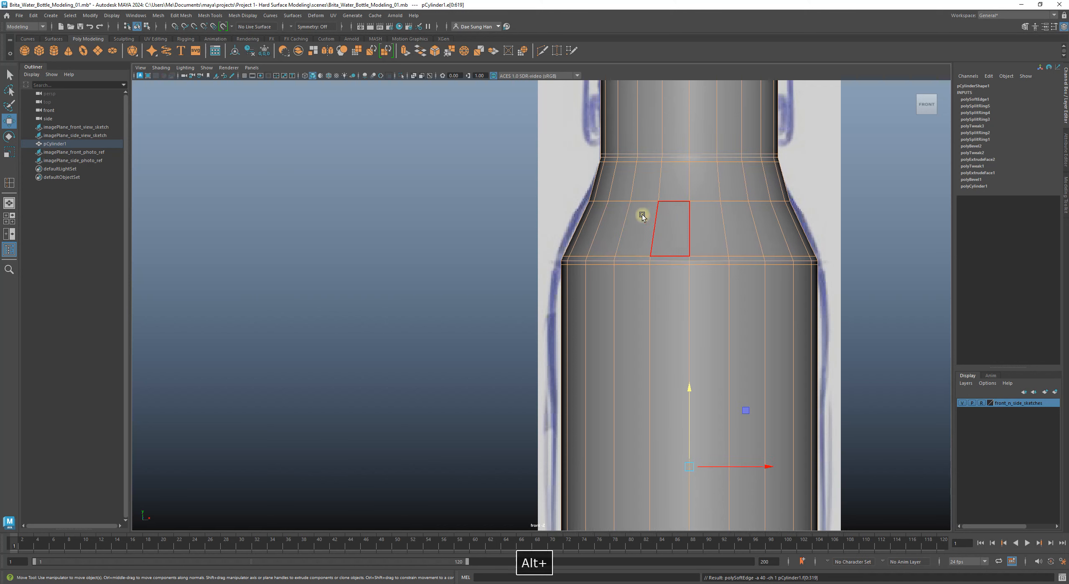
alt+middle_drag(654, 215, 541, 231)
click(775, 246)
right_drag(590, 254, 748, 165)
alt+right_drag(765, 249, 739, 334)
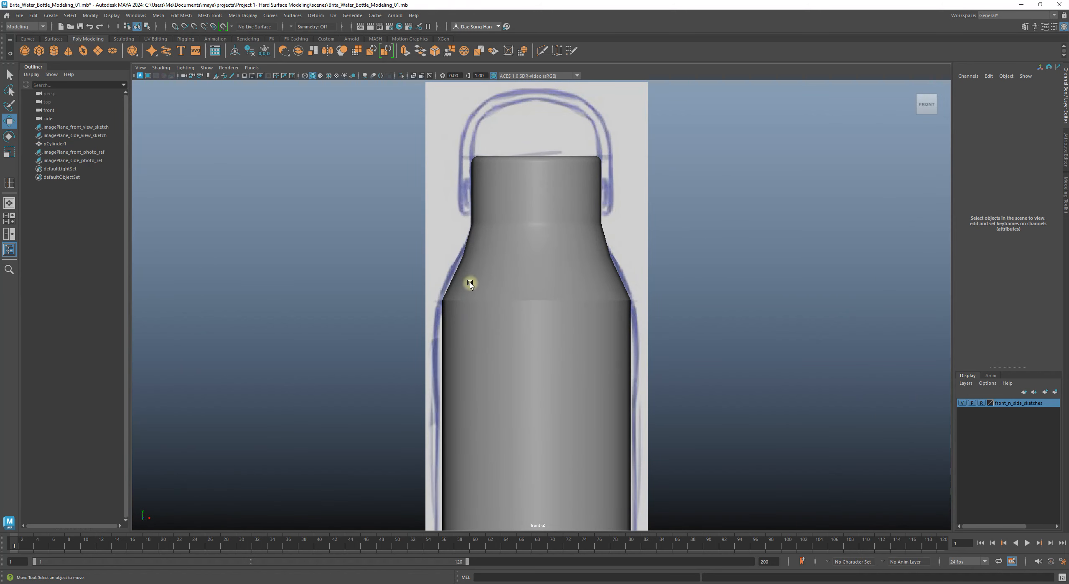
alt+right_drag(469, 282, 601, 328)
click(580, 325)
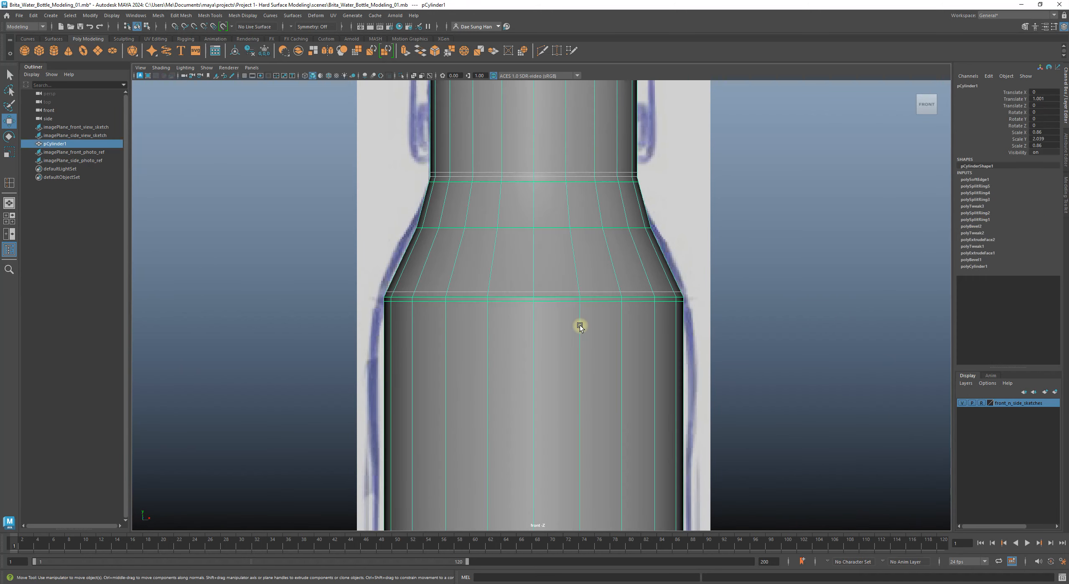
alt+middle_drag(579, 325, 616, 309)
alt+right_drag(815, 301, 713, 310)
alt+middle_drag(396, 244, 629, 266)
alt+middle_drag(385, 218, 386, 271)
alt+right_drag(388, 274, 652, 384)
alt+middle_drag(344, 290, 562, 351)
alt+right_drag(460, 305, 541, 320)
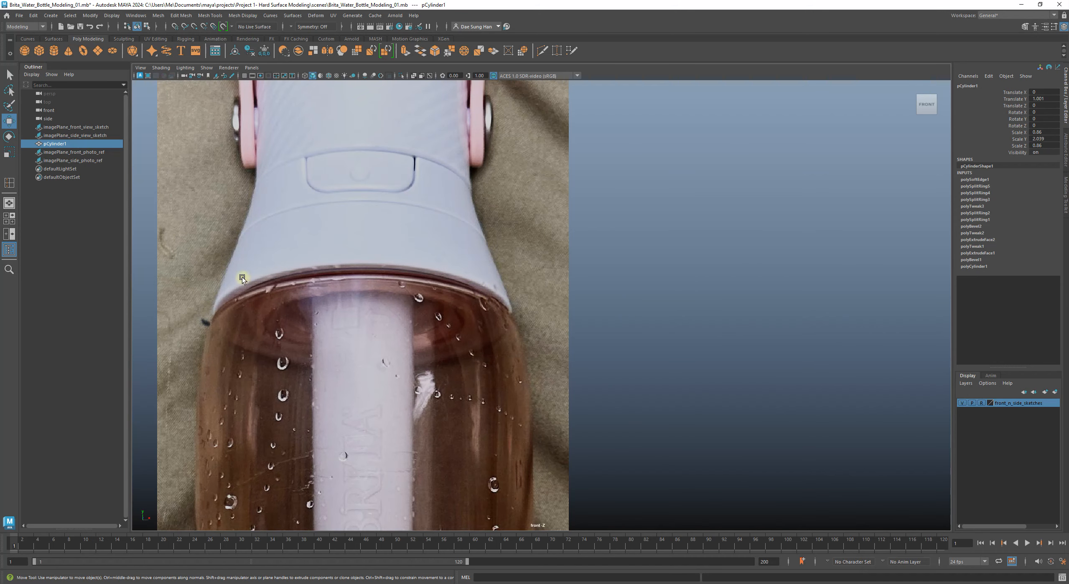
alt+middle_drag(483, 290, 496, 372)
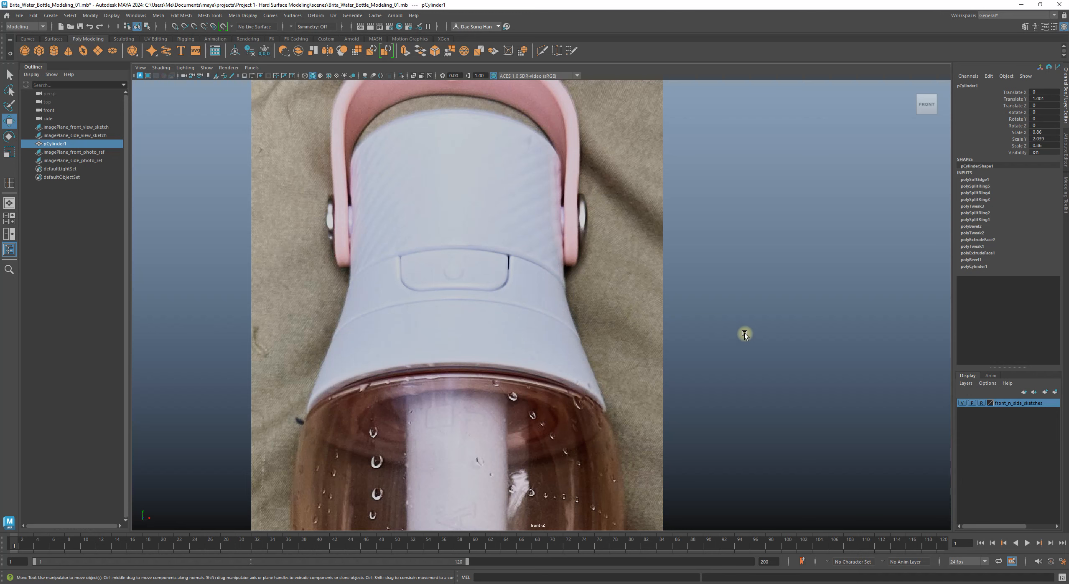
alt+middle_drag(680, 326, 371, 305)
alt+right_drag(372, 304, 217, 304)
alt+middle_drag(683, 311, 355, 280)
alt+right_drag(709, 320, 585, 295)
alt+middle_drag(585, 294, 496, 229)
alt+right_drag(578, 305, 735, 321)
alt+middle_drag(481, 303, 632, 309)
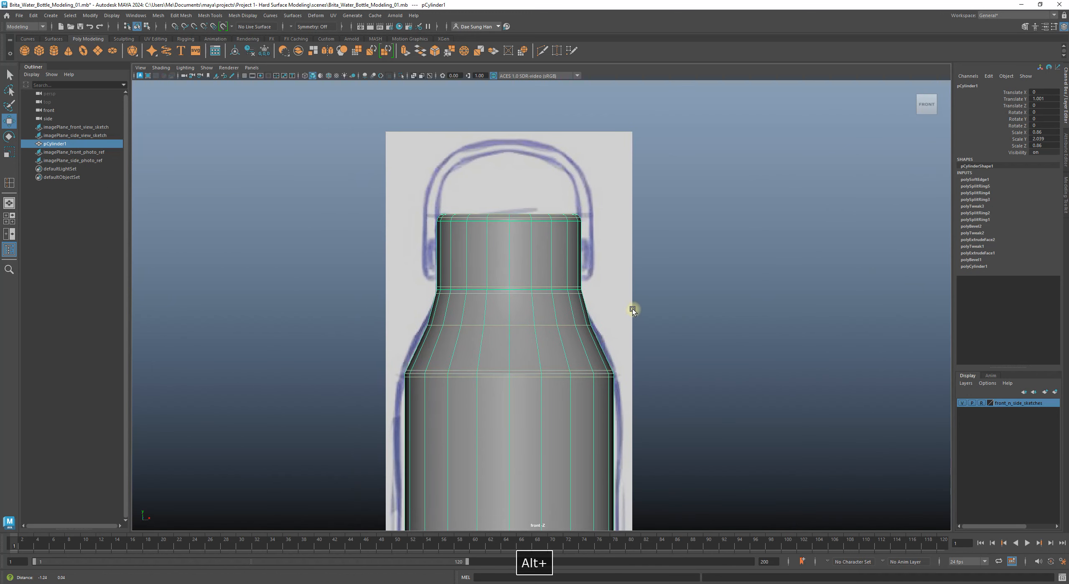
alt+middle_drag(488, 296, 570, 247)
alt+right_drag(666, 330, 885, 390)
alt+middle_drag(616, 331, 489, 320)
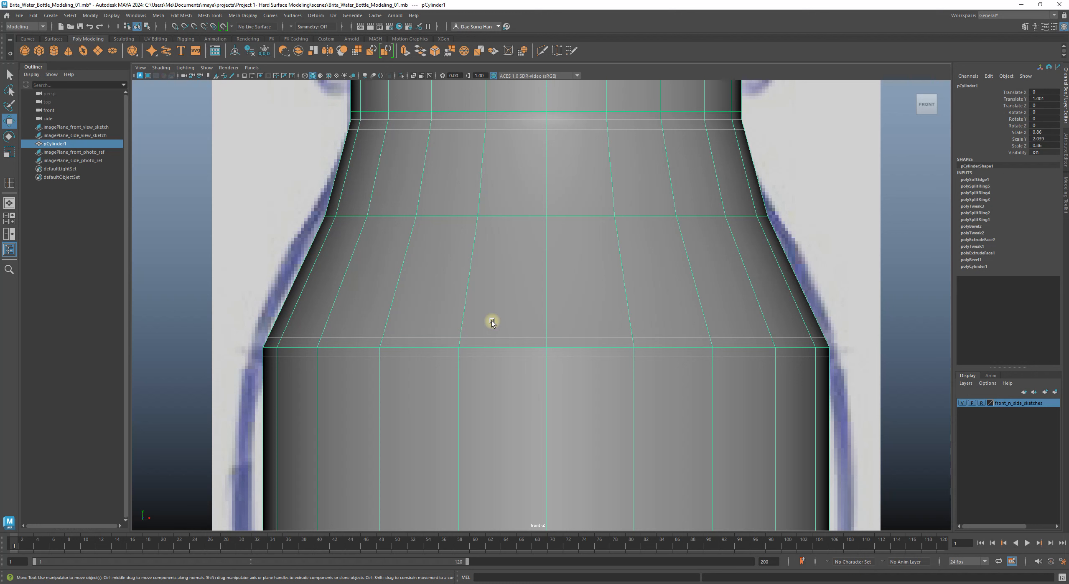
key(3)
key(1)
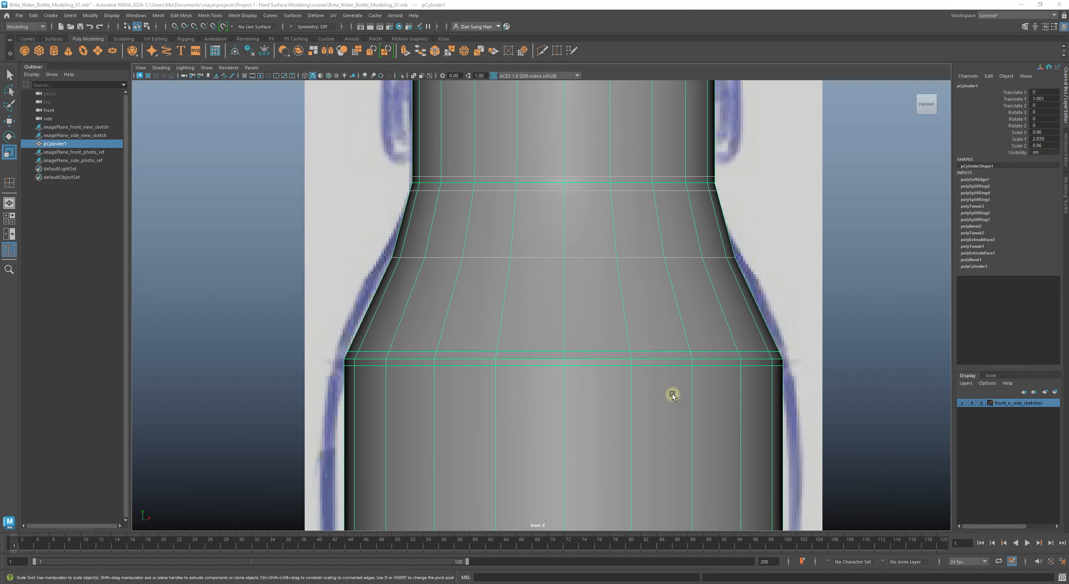
Step: Select the two shoulder edge loops and preview the mesh smoothed with 3
alt+right_drag(419, 346, 585, 372)
alt+middle_drag(367, 366, 486, 317)
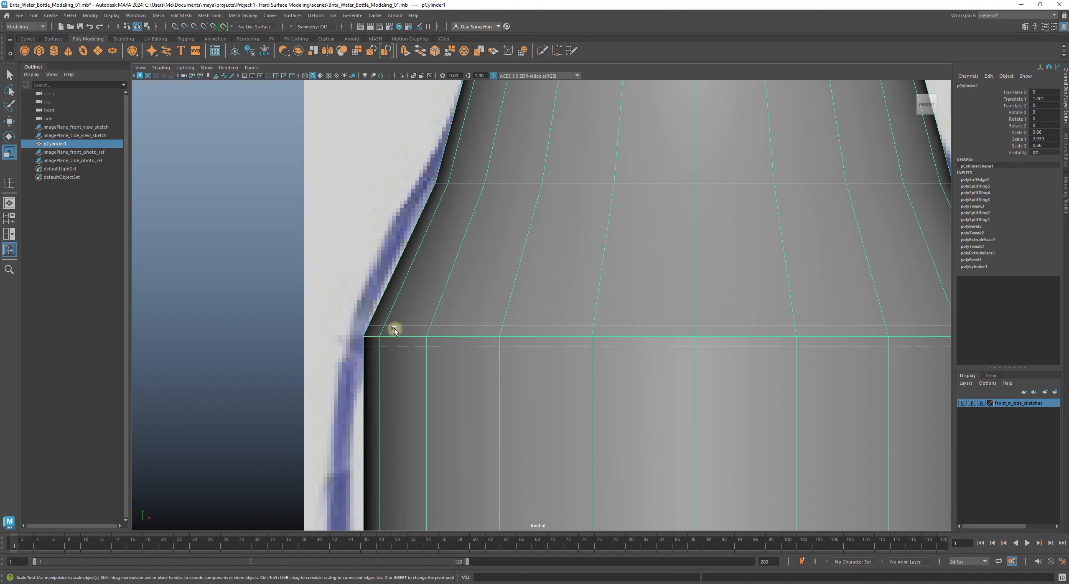
key(F10)
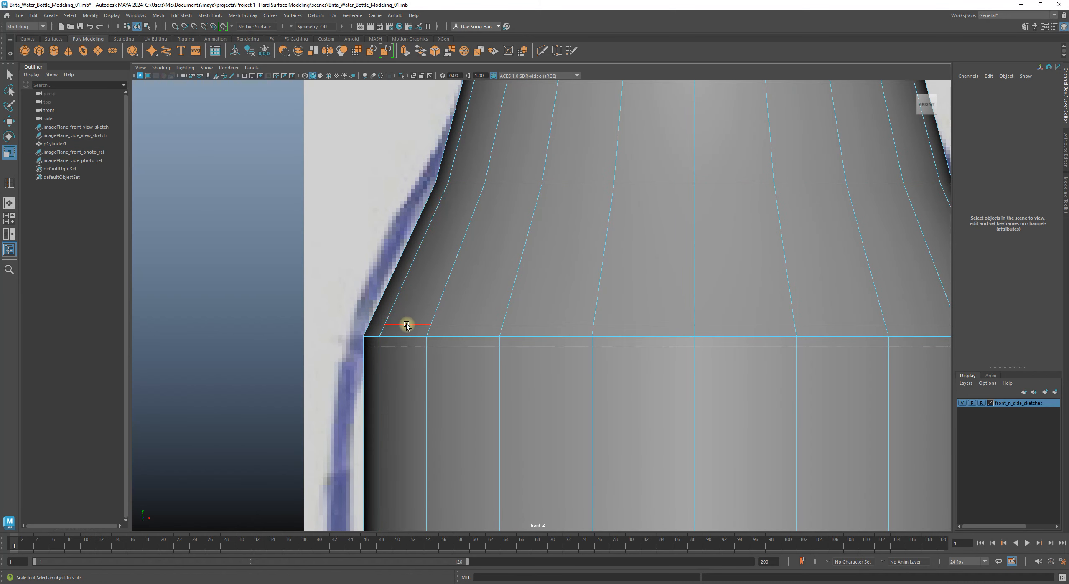
double_click(389, 347)
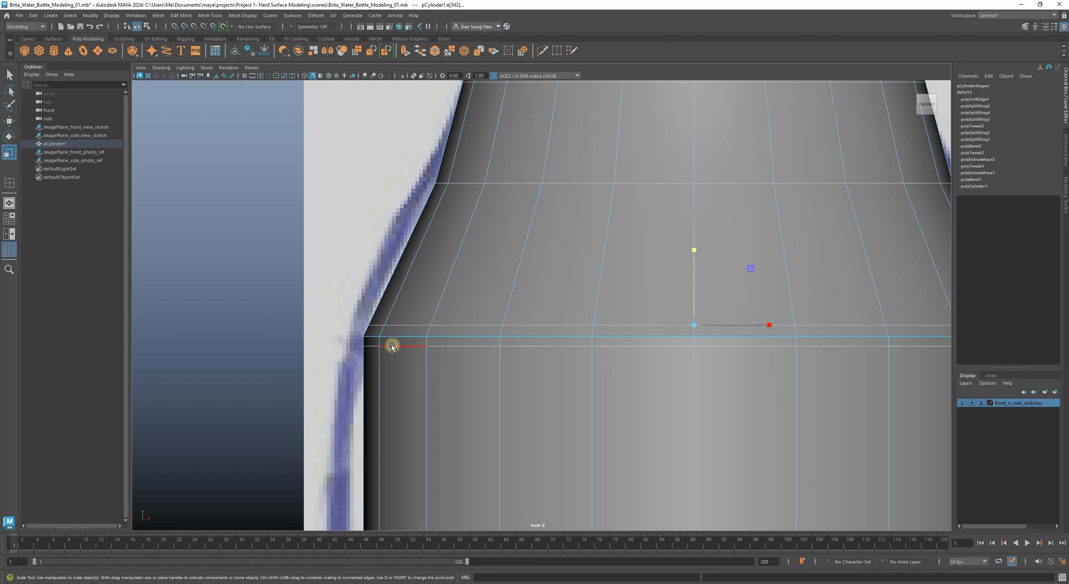
shift+double_click(448, 324)
alt+right_drag(683, 337, 602, 311)
alt+middle_drag(602, 310, 540, 317)
alt+right_drag(541, 317, 871, 413)
key(3)
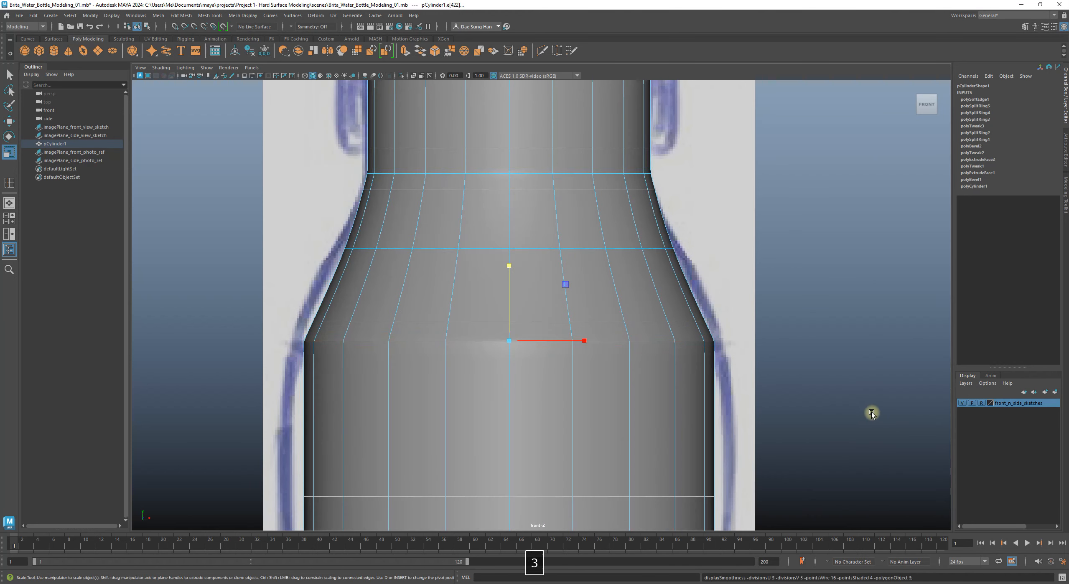
Step: Reselect the bottle, toggle the smooth preview off and back on, then deselect to judge the shoulder
right_drag(634, 343, 770, 264)
click(817, 297)
click(711, 352)
alt+middle_drag(292, 331, 382, 318)
alt+right_drag(383, 319, 572, 362)
click(265, 309)
click(380, 323)
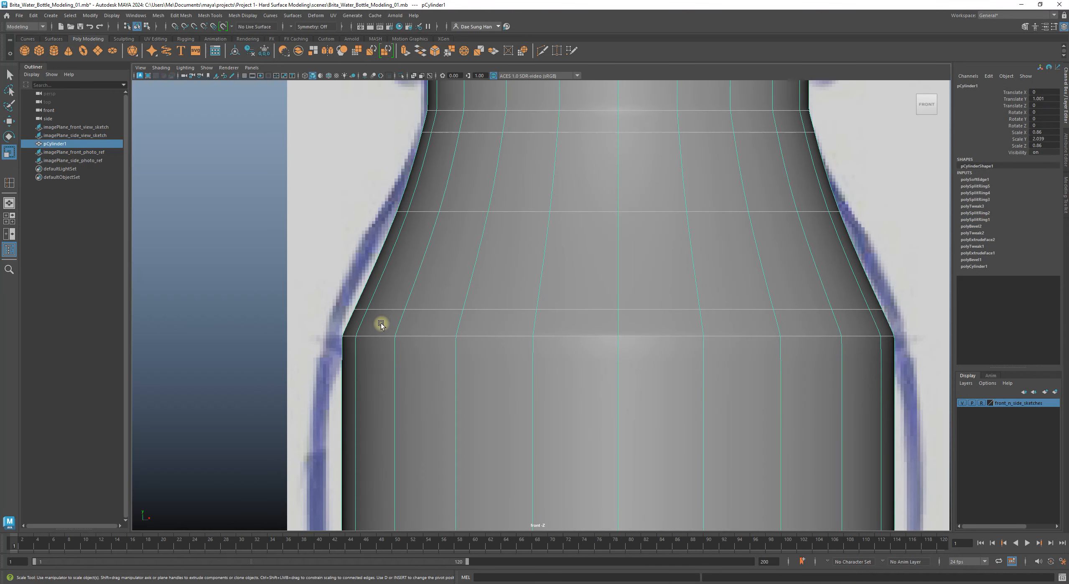
key(1)
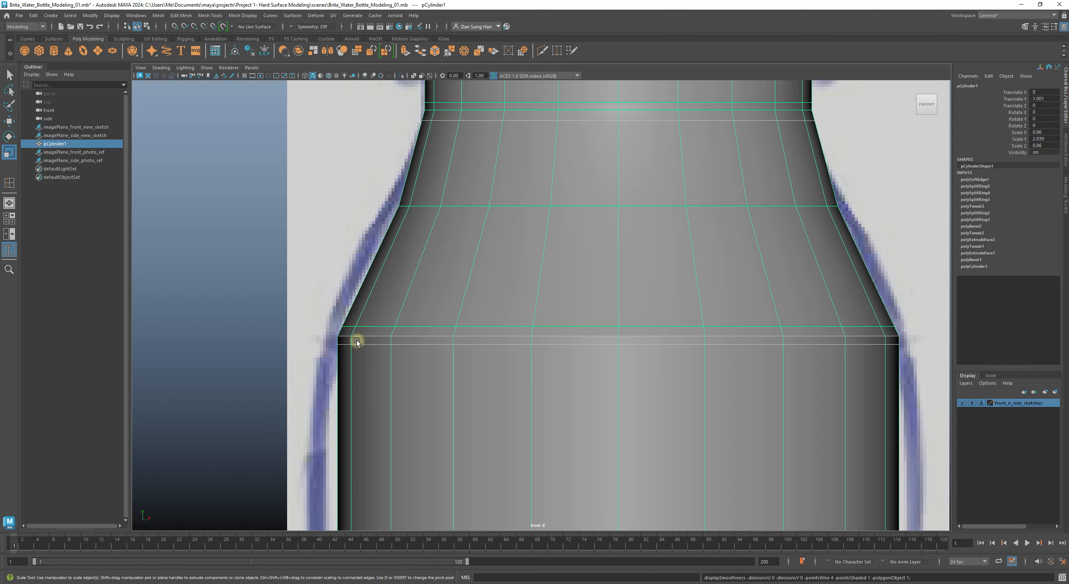
key(3)
click(240, 302)
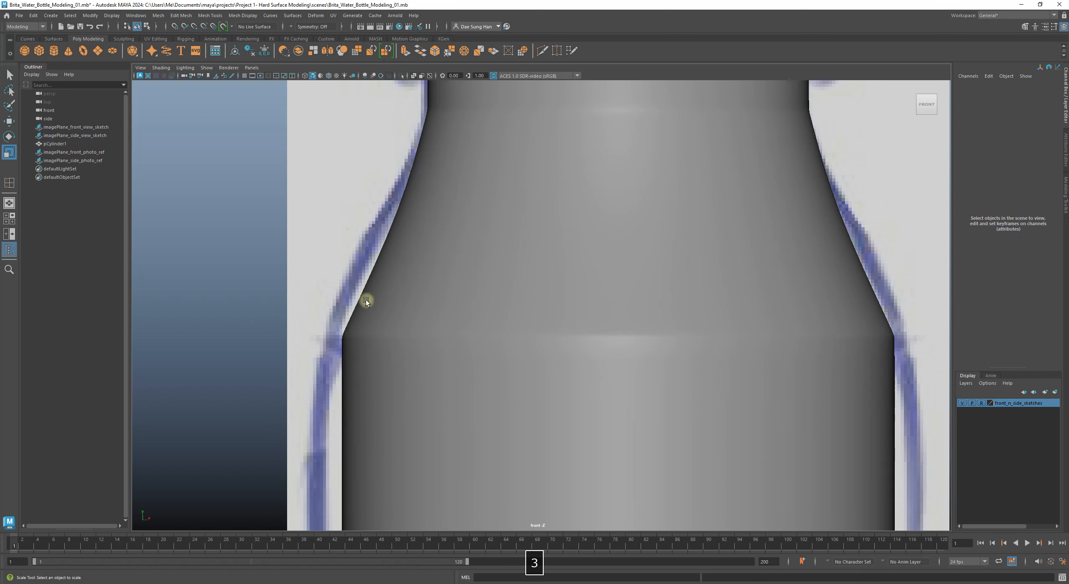
Step: Zoom out and frame the reference photo's bottle cap up close
alt+right_drag(493, 336, 866, 382)
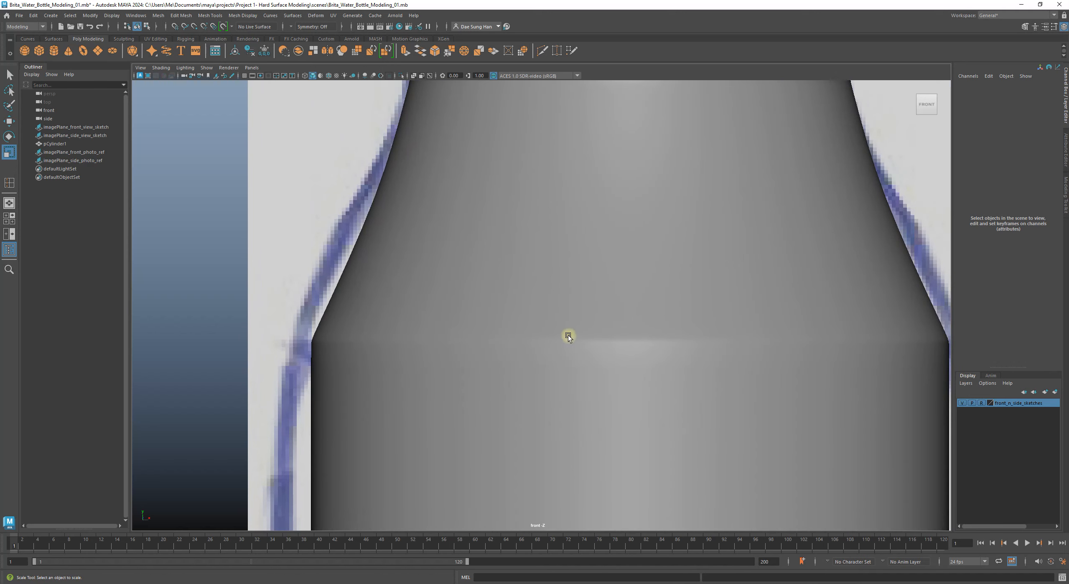
alt+right_drag(663, 340, 493, 328)
alt+middle_drag(306, 270, 464, 343)
alt+right_drag(464, 343, 722, 384)
alt+middle_drag(564, 322, 339, 267)
alt+right_drag(339, 267, 284, 267)
alt+middle_drag(497, 275, 392, 279)
alt+right_drag(669, 268, 579, 263)
alt+middle_drag(377, 260, 639, 310)
alt+right_drag(638, 309, 815, 402)
alt+middle_drag(601, 382, 748, 249)
alt+middle_drag(528, 404, 634, 284)
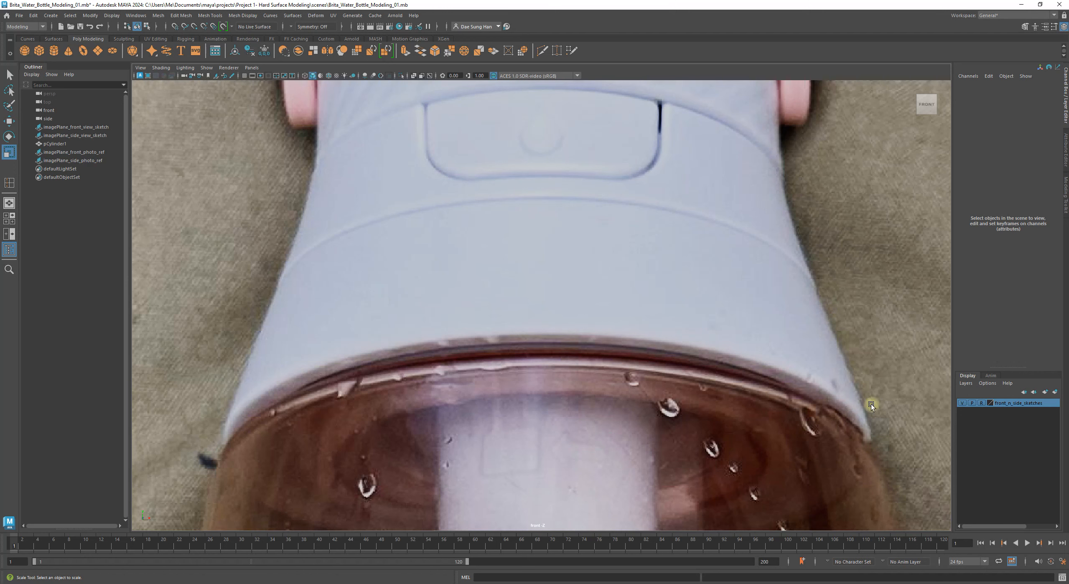
Step: Return to the bottle mesh, select it and turn off the smooth preview with 1
alt+right_drag(864, 402, 632, 348)
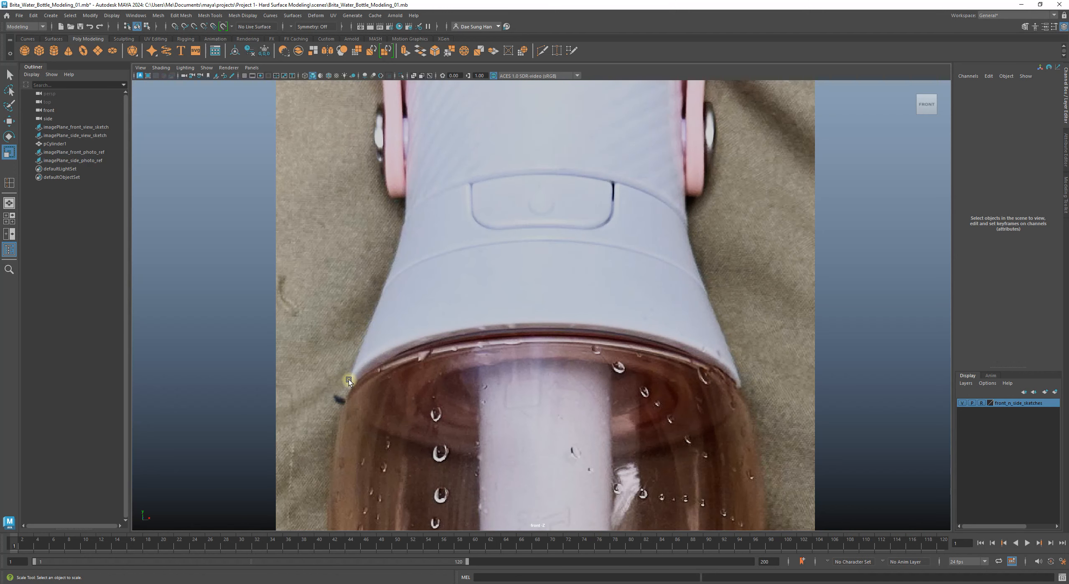
alt+right_drag(584, 346, 418, 320)
alt+middle_drag(564, 334, 201, 275)
alt+right_drag(217, 280, 630, 363)
mouse_move(630, 362)
alt+middle_down()
mouse_move(550, 309)
mouse_move(398, 106)
alt+middle_up()
alt+right_drag(397, 106, 591, 271)
click(403, 219)
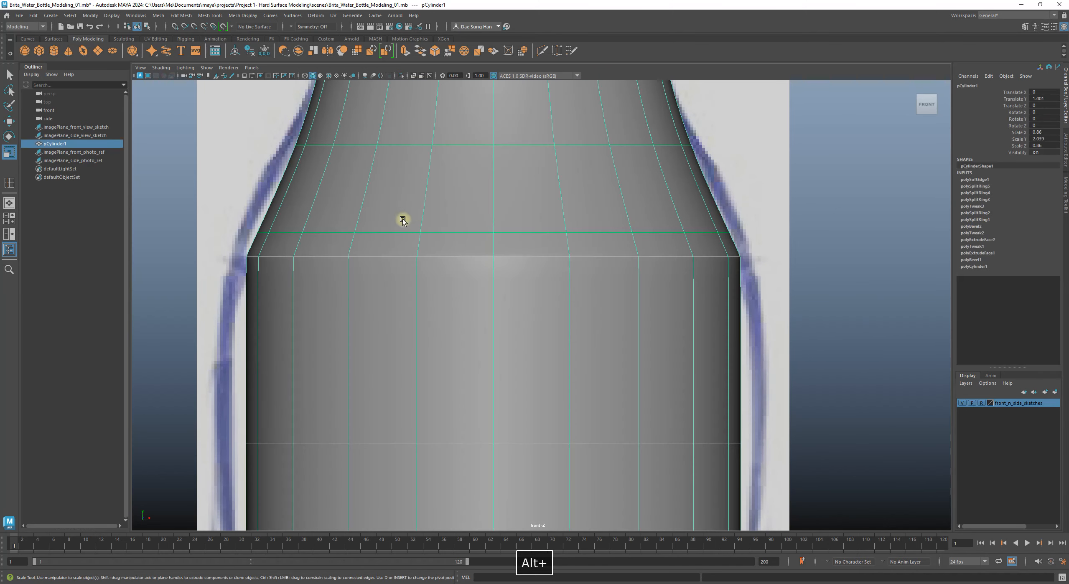
alt+middle_drag(403, 220, 539, 279)
key(1)
Step: Switch to Edge mode and select the edge loop at the shoulder's base
alt+middle_drag(665, 260, 617, 305)
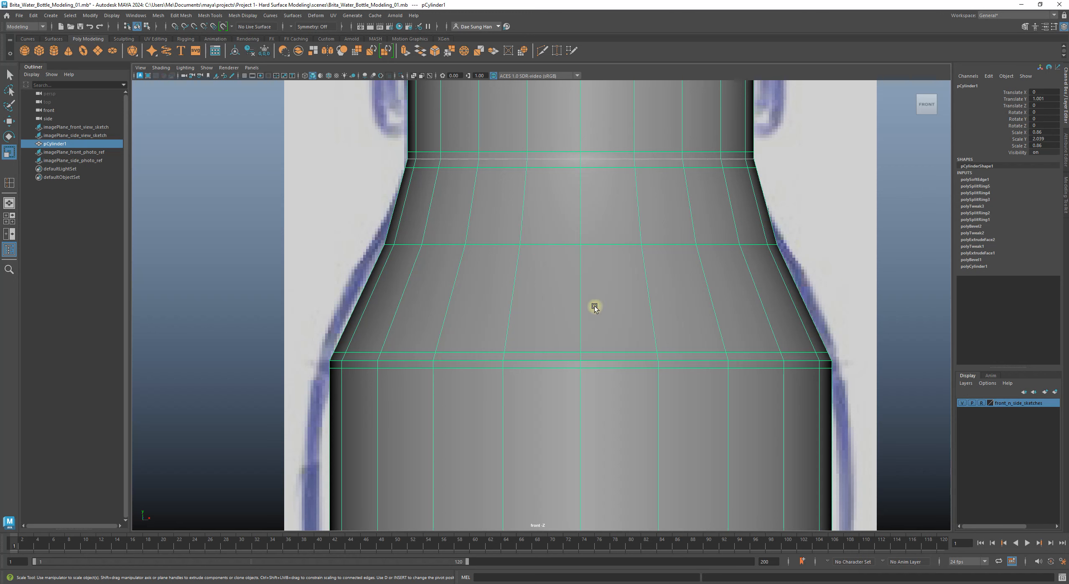
alt+middle_drag(497, 280, 466, 220)
alt+right_drag(354, 222, 456, 306)
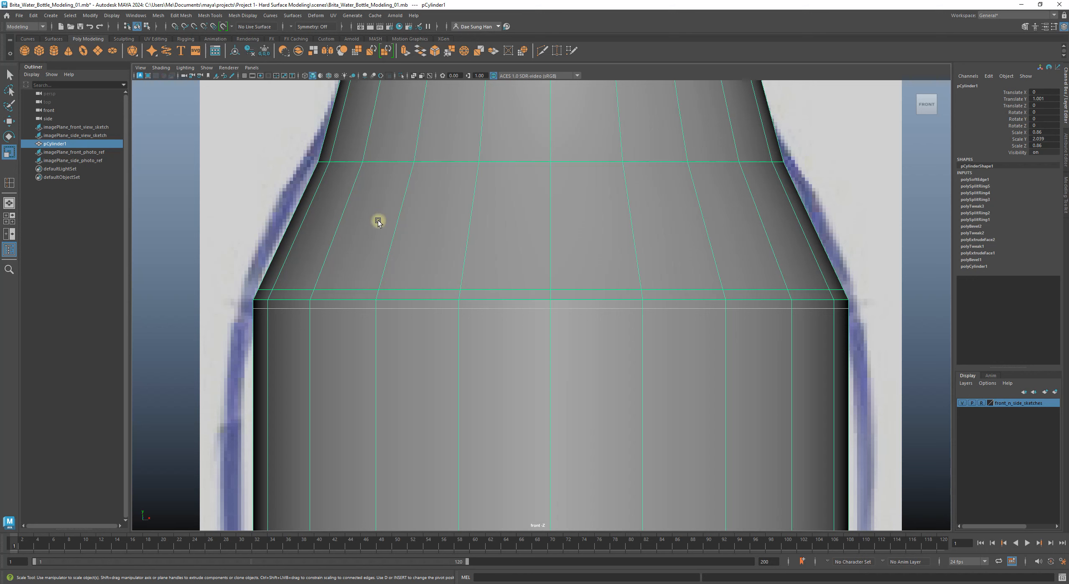
right_click(393, 242)
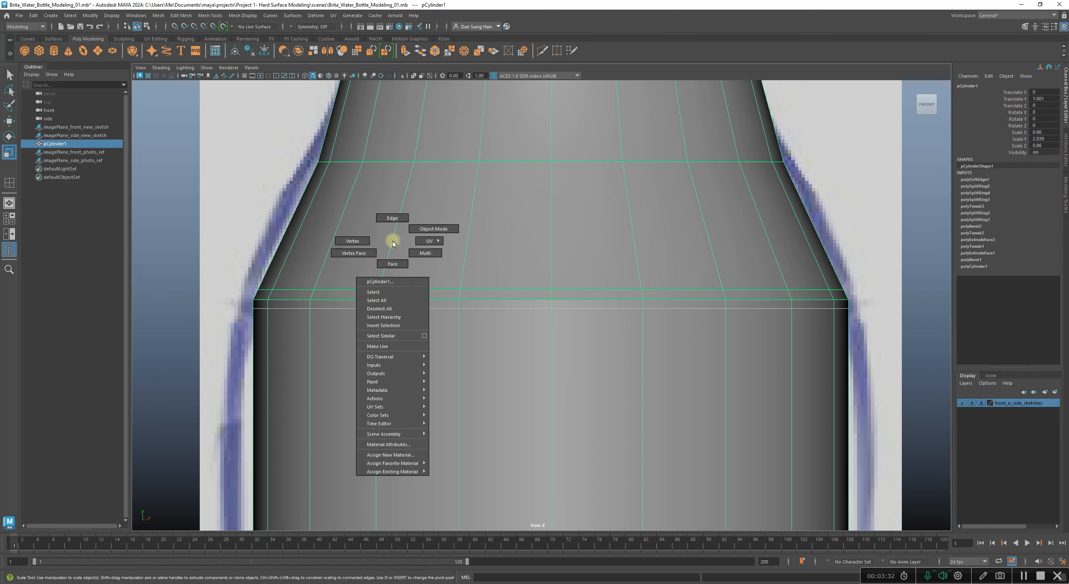
click(404, 219)
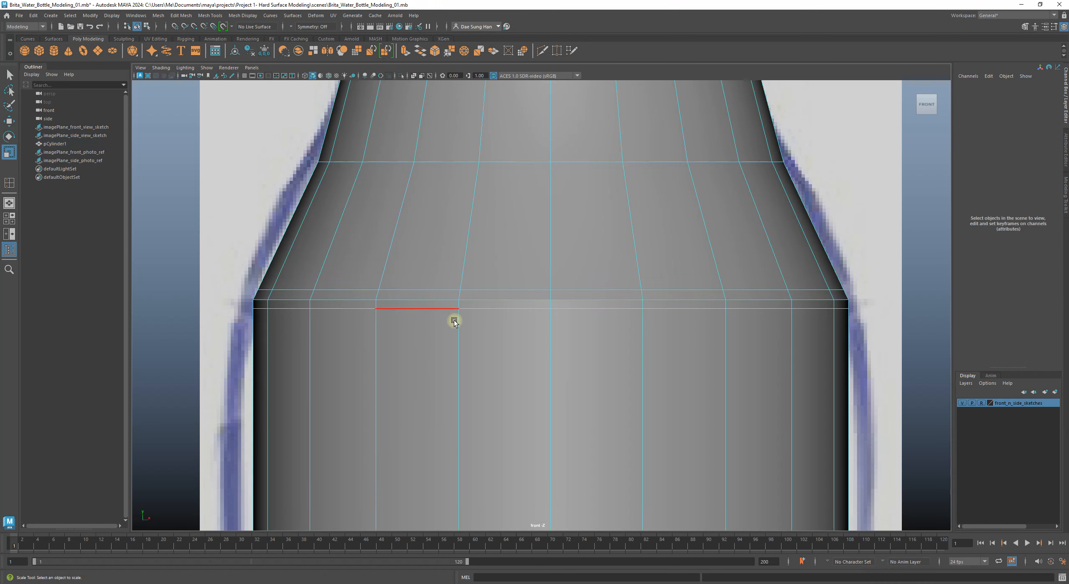
double_click(333, 308)
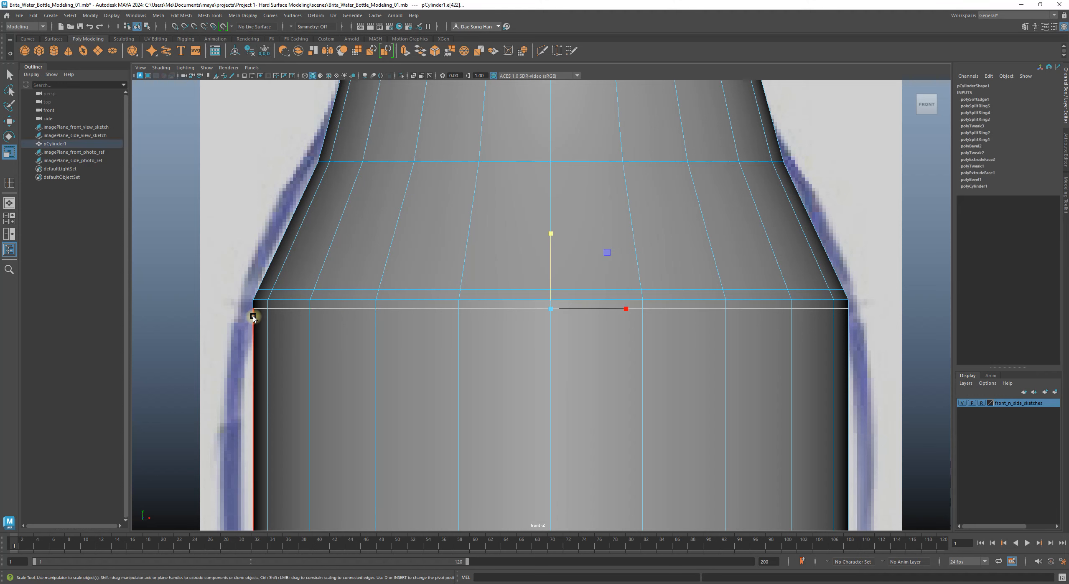
Step: Select both shoulder-base edge loops, move them slightly up in Y, then deselect
key(w)
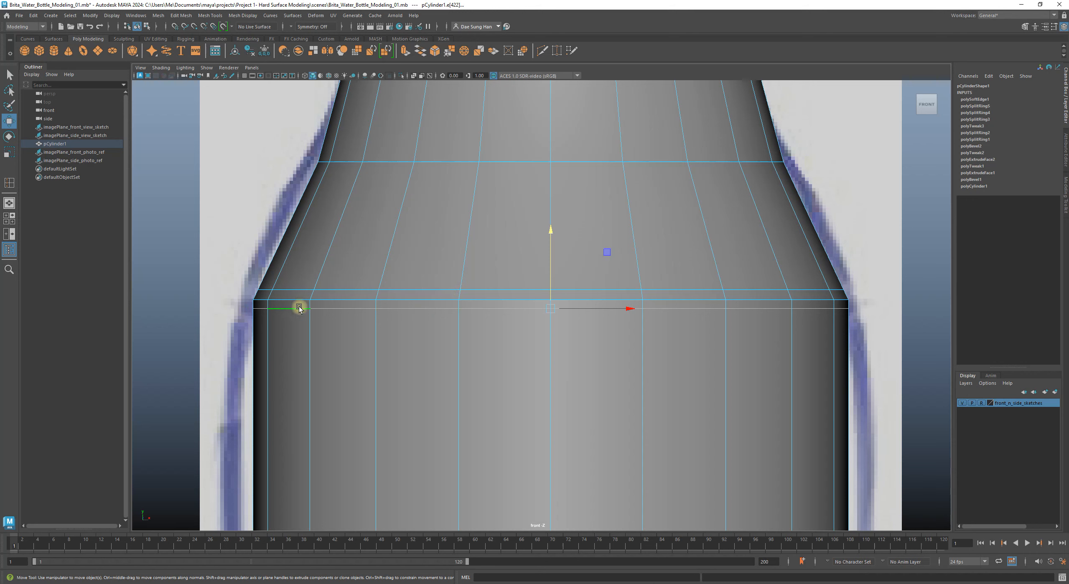
drag(550, 230, 553, 234)
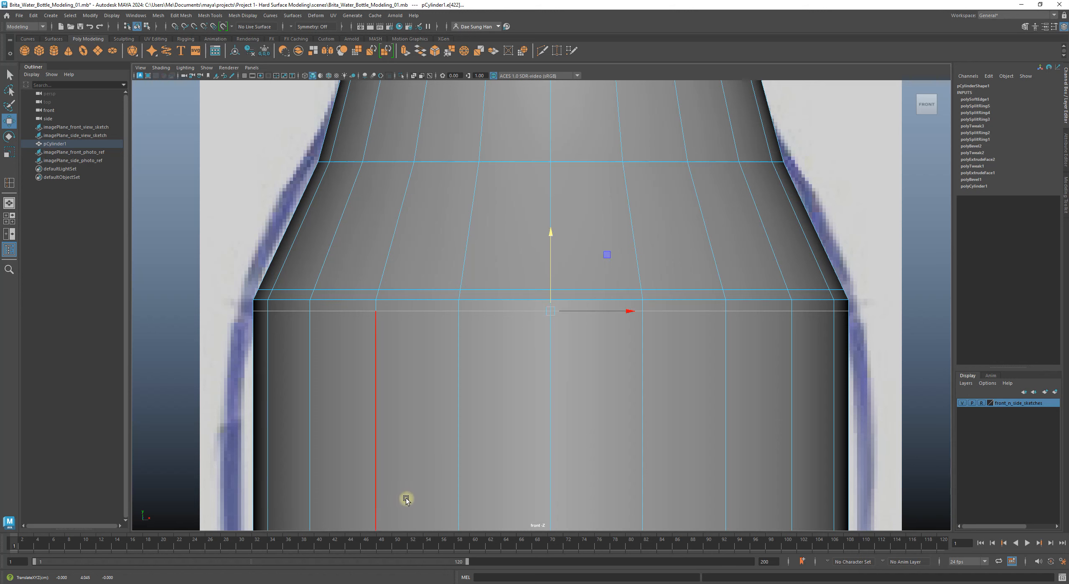
double_click(411, 289)
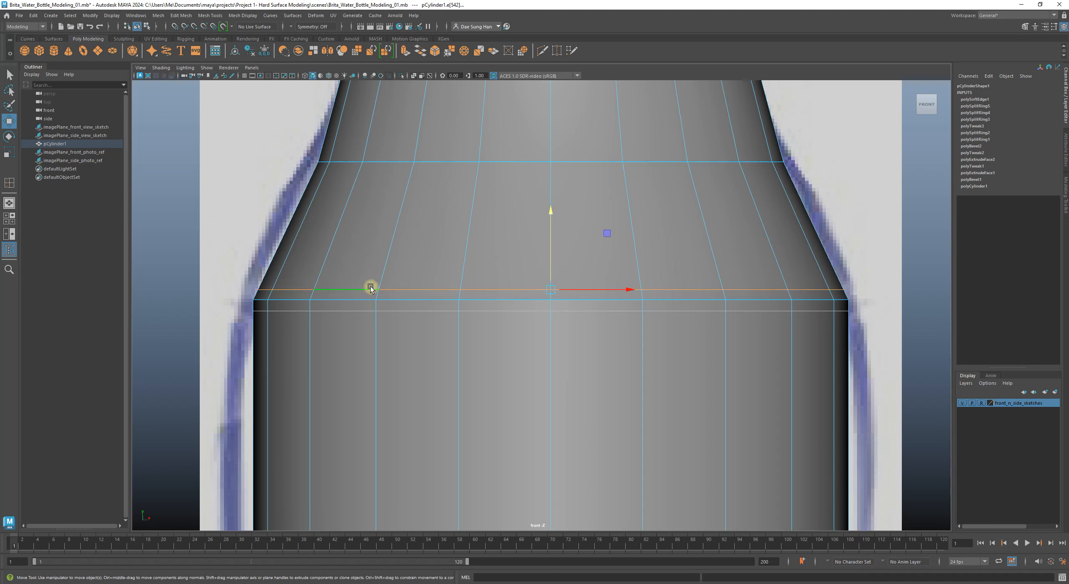
shift+double_click(406, 300)
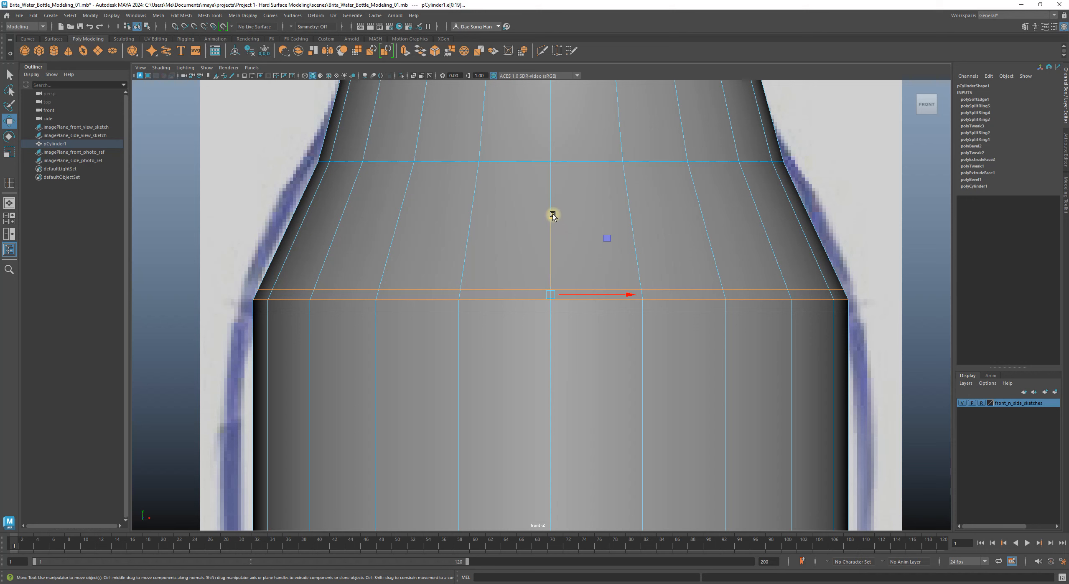
drag(552, 217, 555, 212)
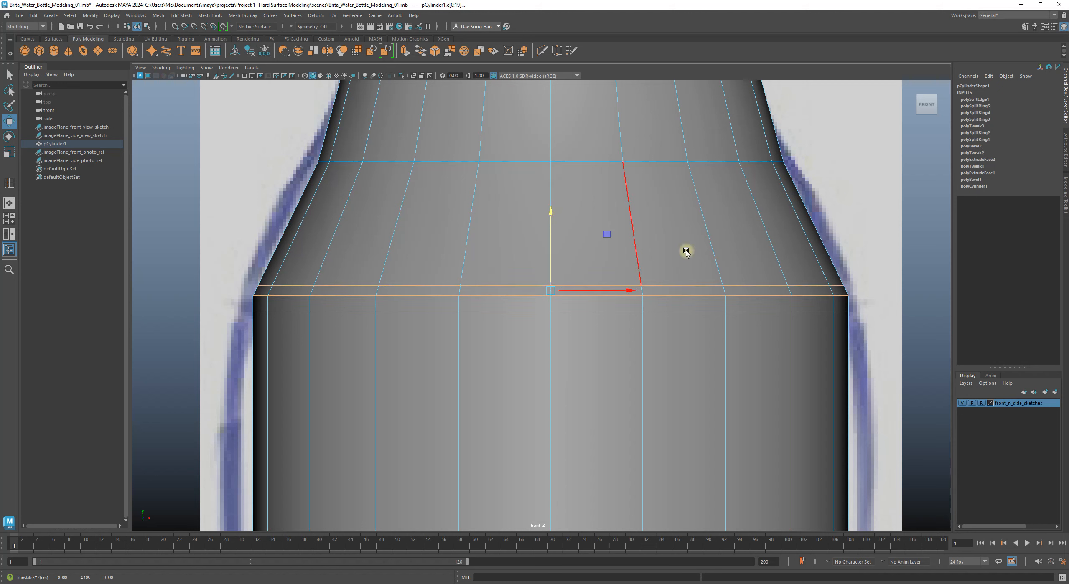
click(941, 327)
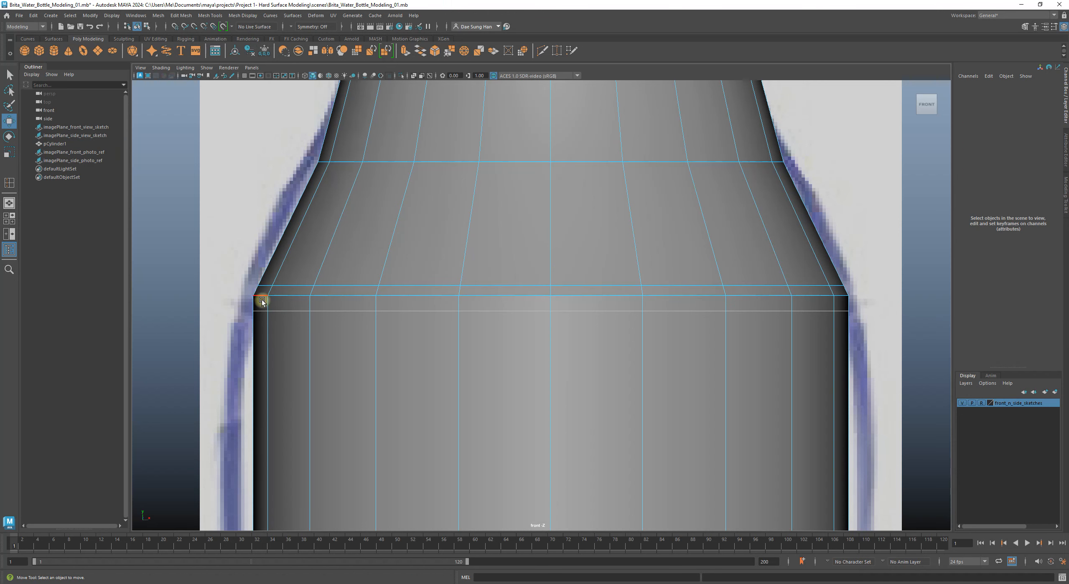
Step: Zoom onto the shoulder corner and bring up the Shift+right-click edge marking menu
alt+middle_drag(255, 286, 308, 317)
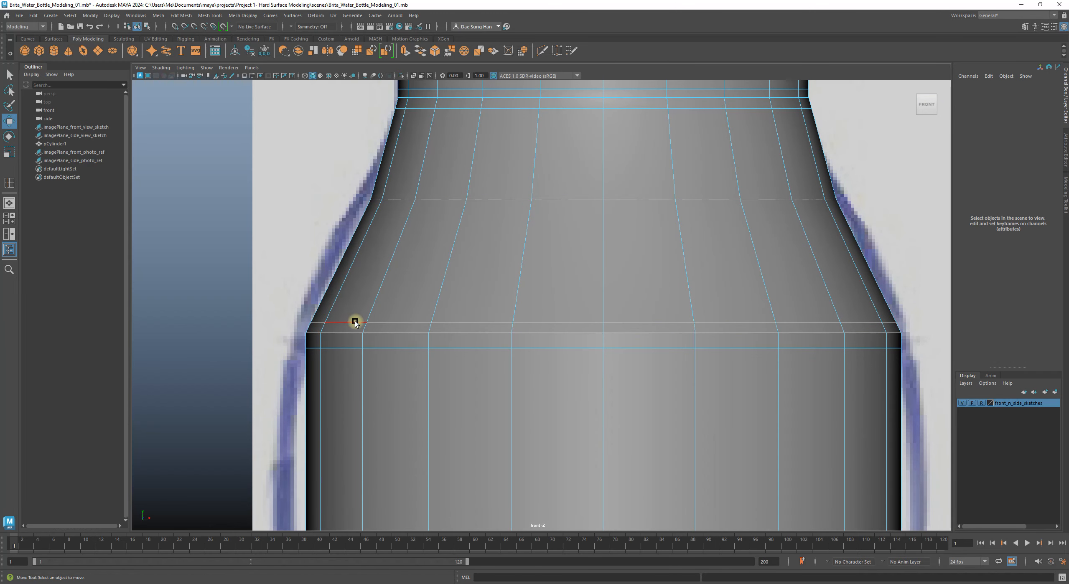
alt+middle_drag(355, 320, 364, 235)
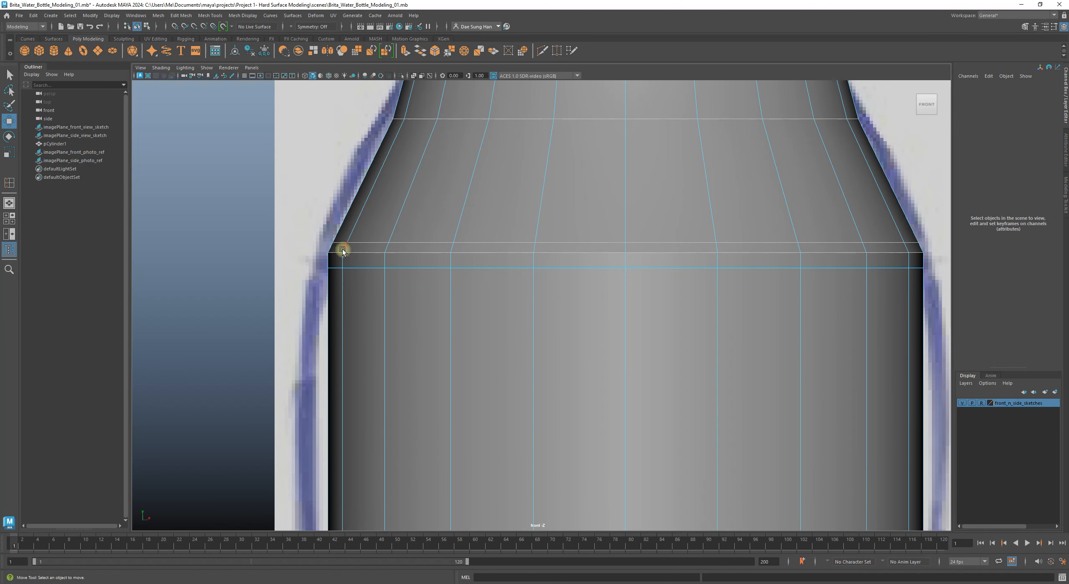
alt+right_drag(342, 250, 401, 251)
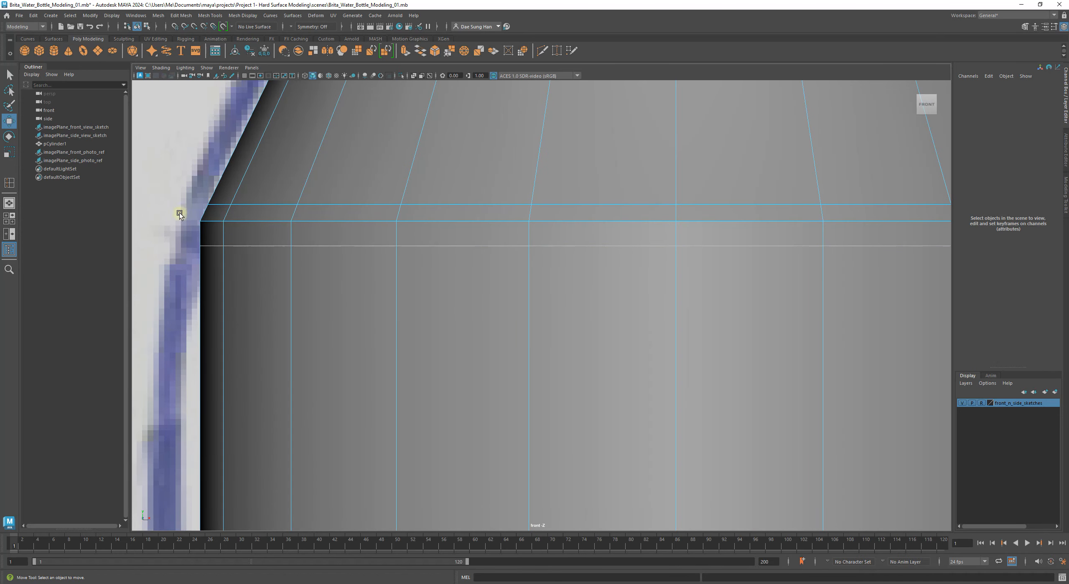
alt+middle_drag(305, 227, 316, 274)
alt+right_drag(522, 278, 827, 315)
alt+middle_drag(649, 294, 469, 302)
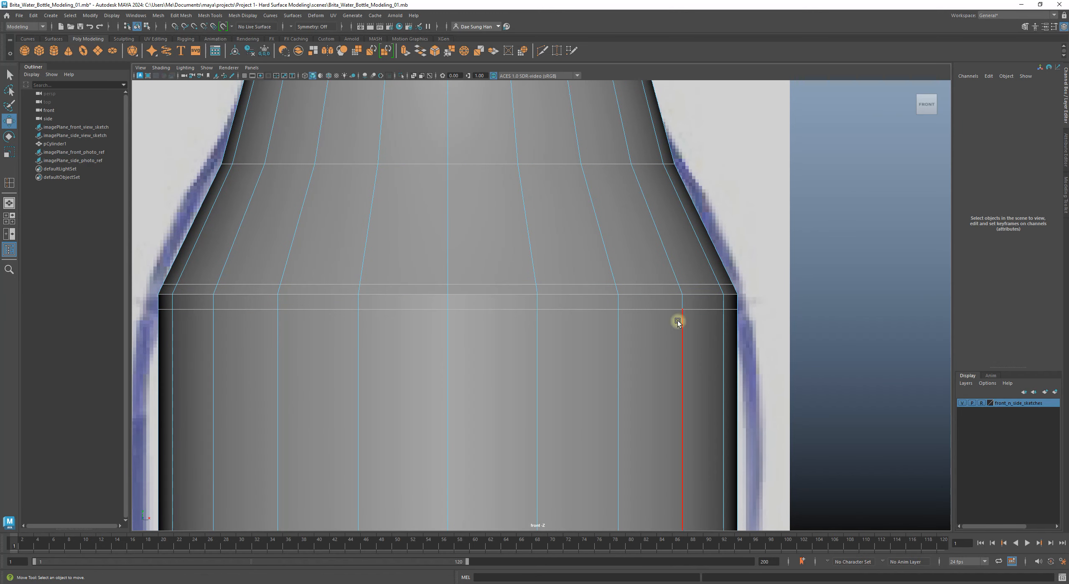
shift+right_click(608, 269)
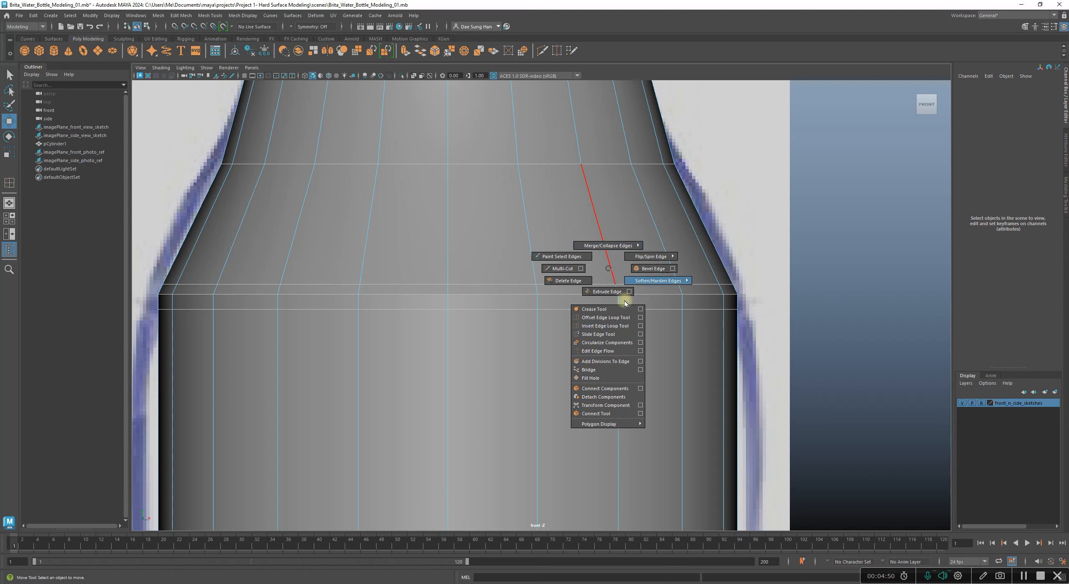
Step: Insert a new edge loop just below the shoulder base, then deselect and zoom onto the corner
click(621, 327)
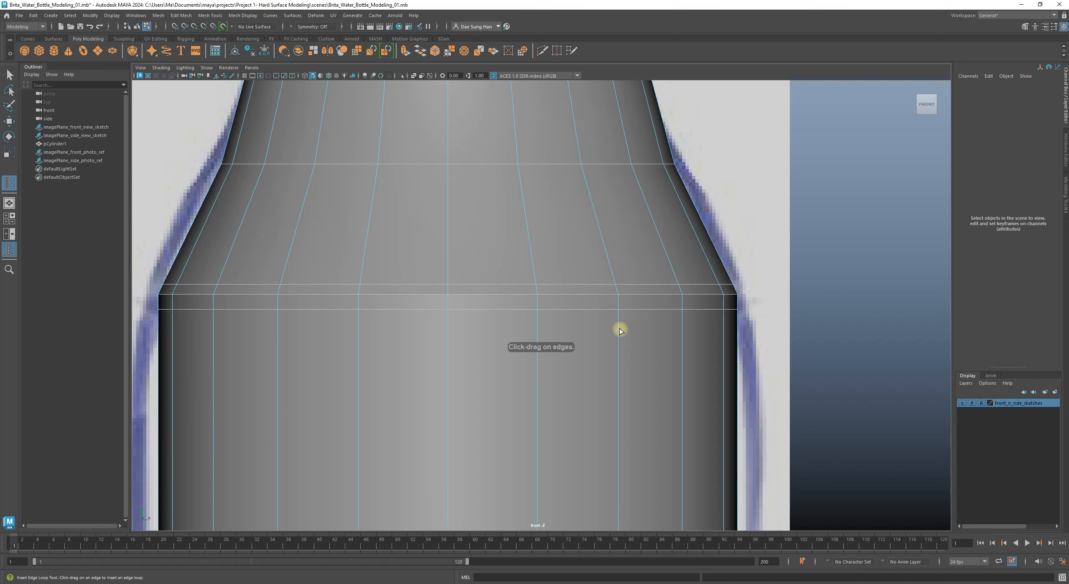
alt+middle_drag(310, 255, 452, 262)
drag(418, 310, 418, 309)
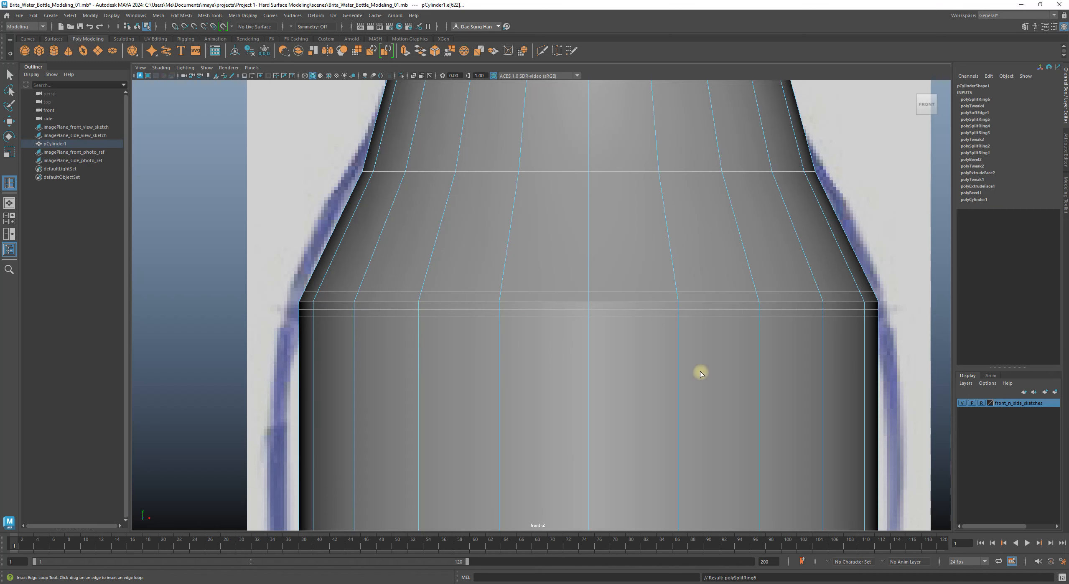
key(w)
click(911, 303)
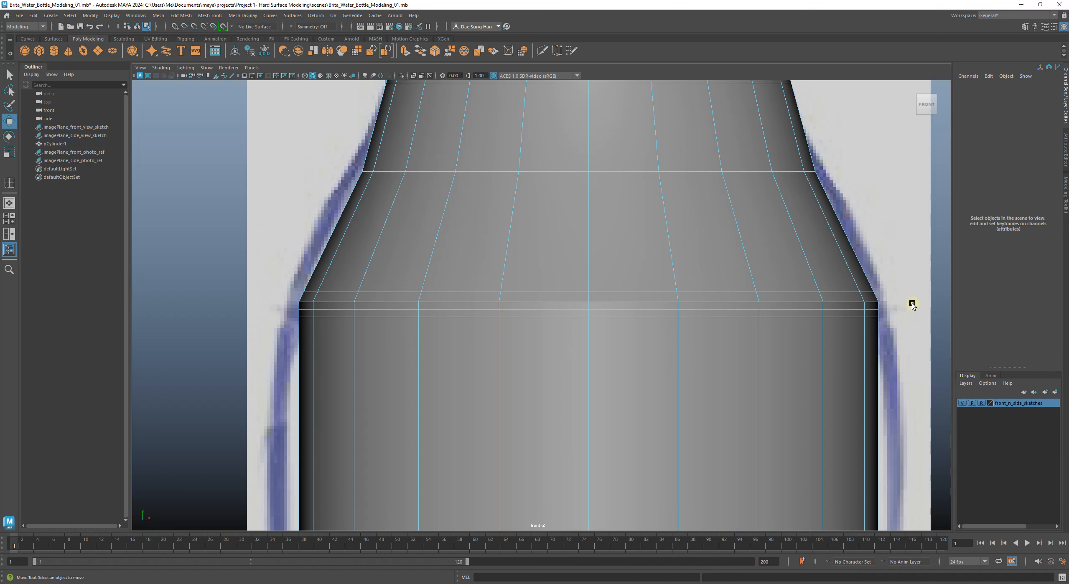
alt+middle_drag(439, 289, 498, 282)
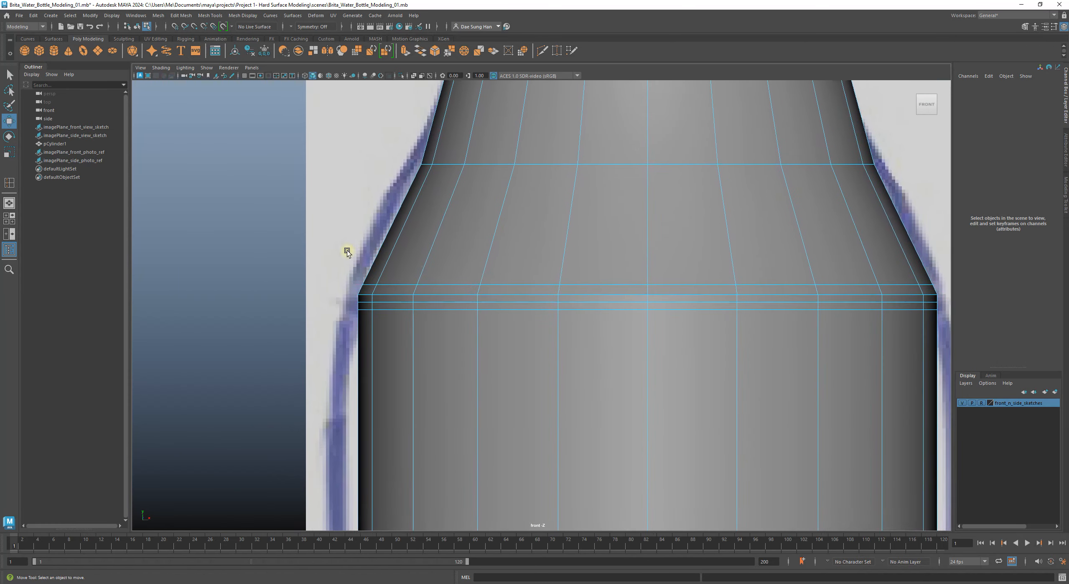
alt+right_drag(346, 251, 549, 318)
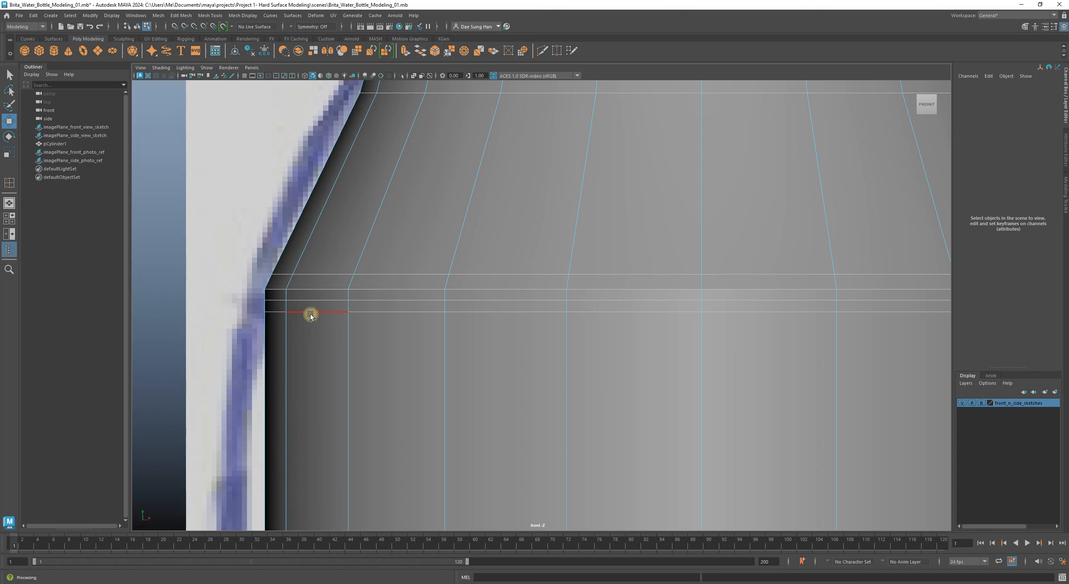
Step: Select the two loops under the shoulder corner and scale them inward to about 0.998
double_click(370, 312)
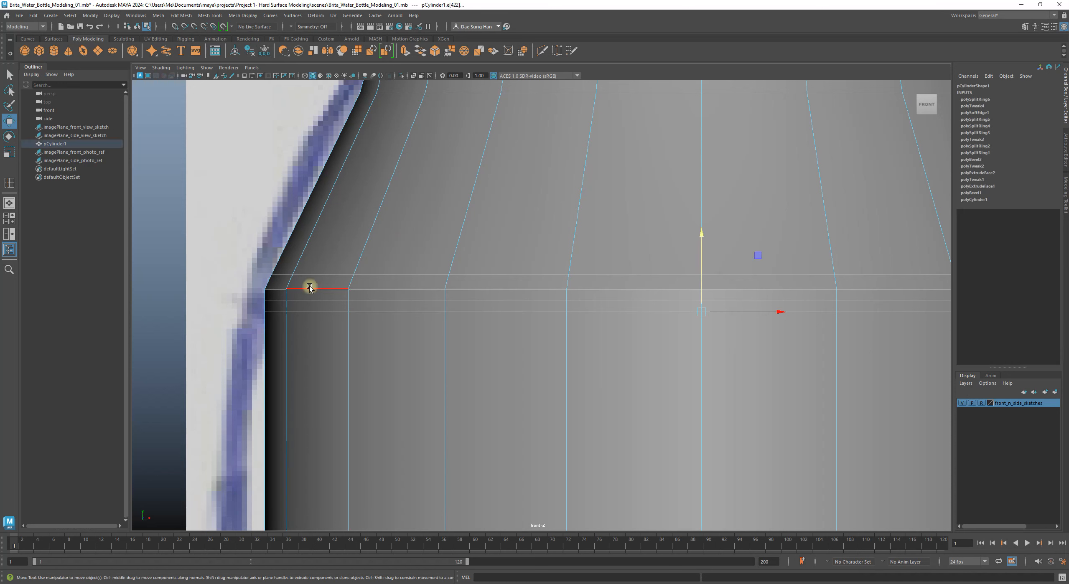
double_click(308, 291)
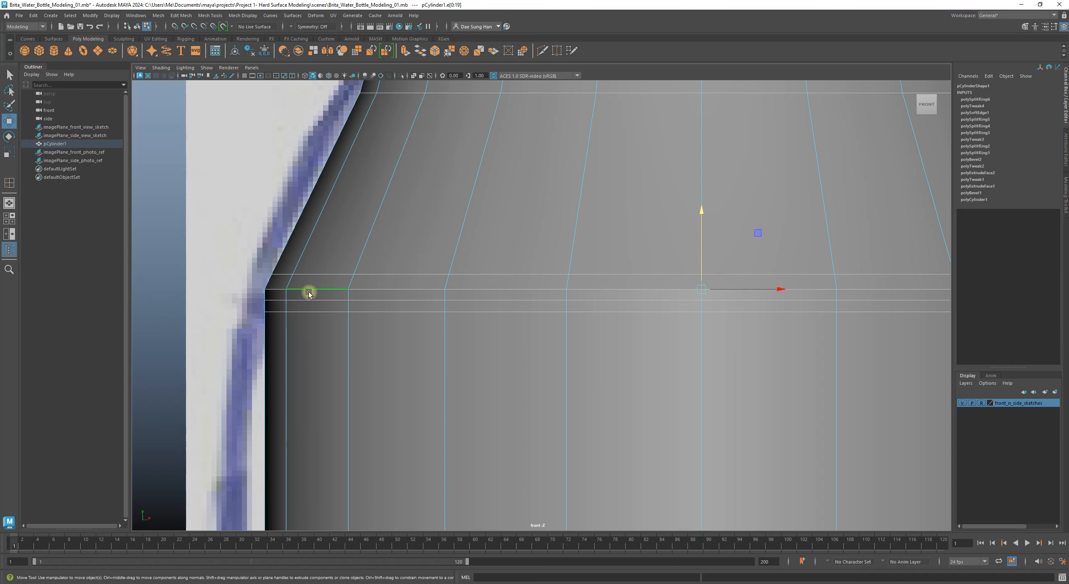
shift+double_click(324, 275)
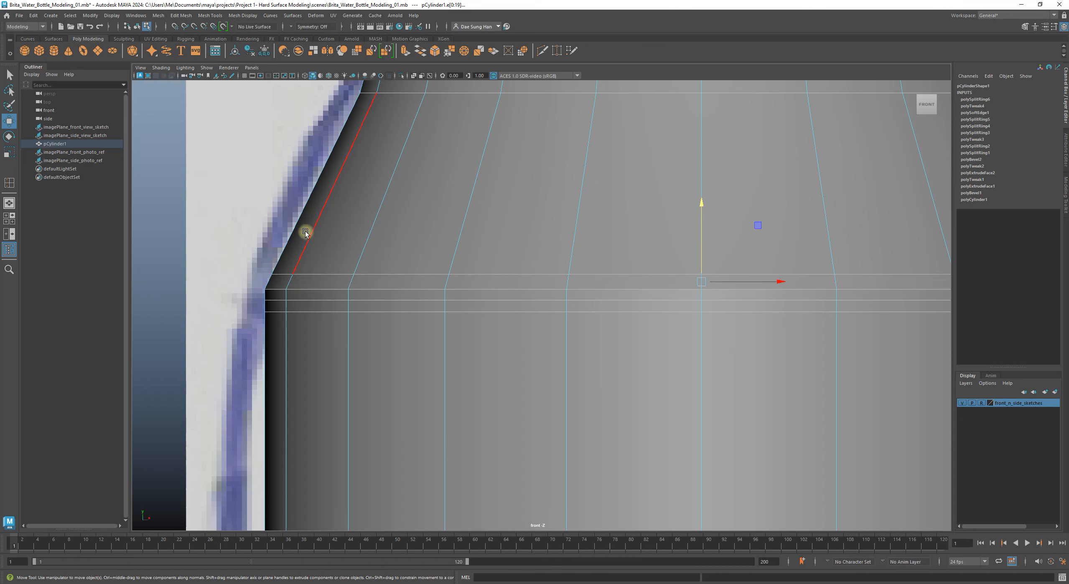
double_click(309, 300)
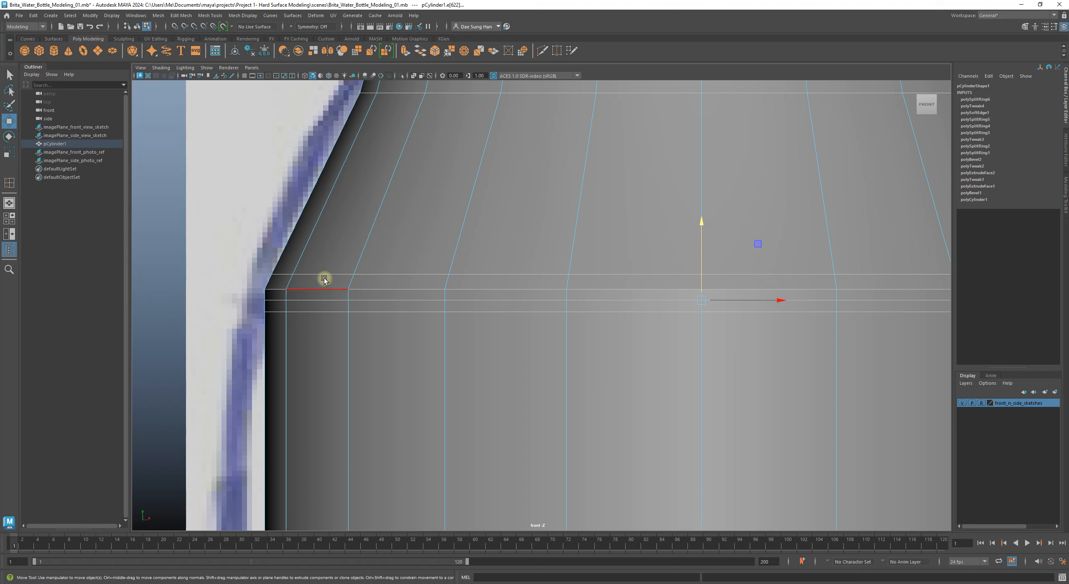
click(224, 299)
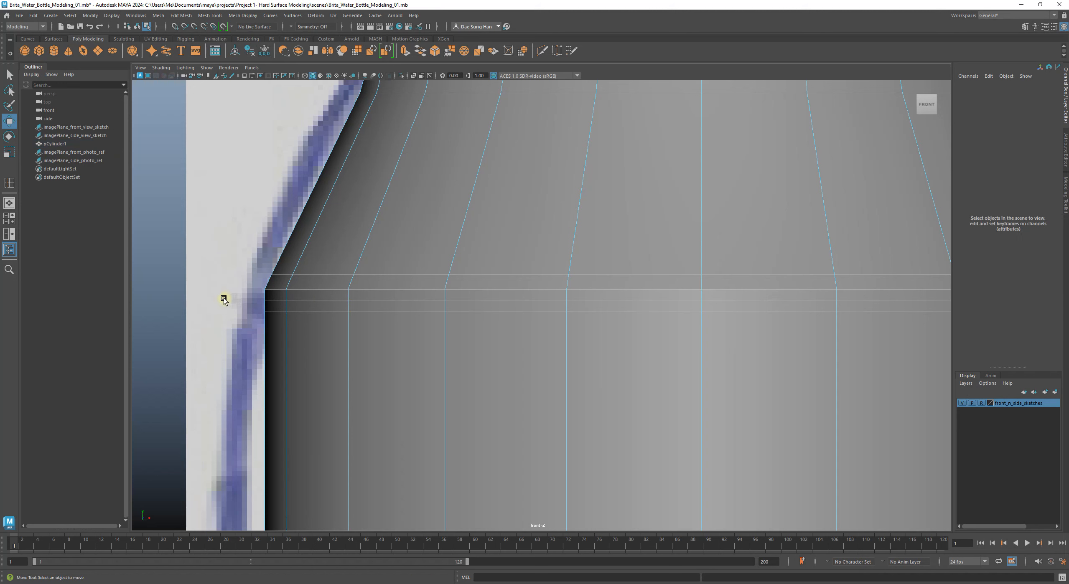
double_click(316, 290)
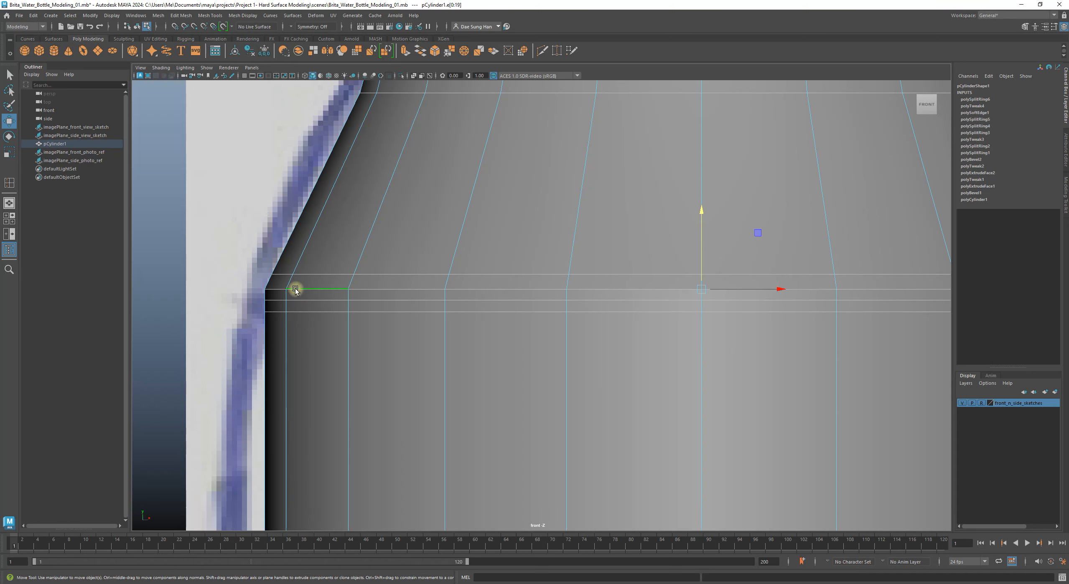
shift+double_click(323, 301)
alt+middle_drag(649, 315, 667, 334)
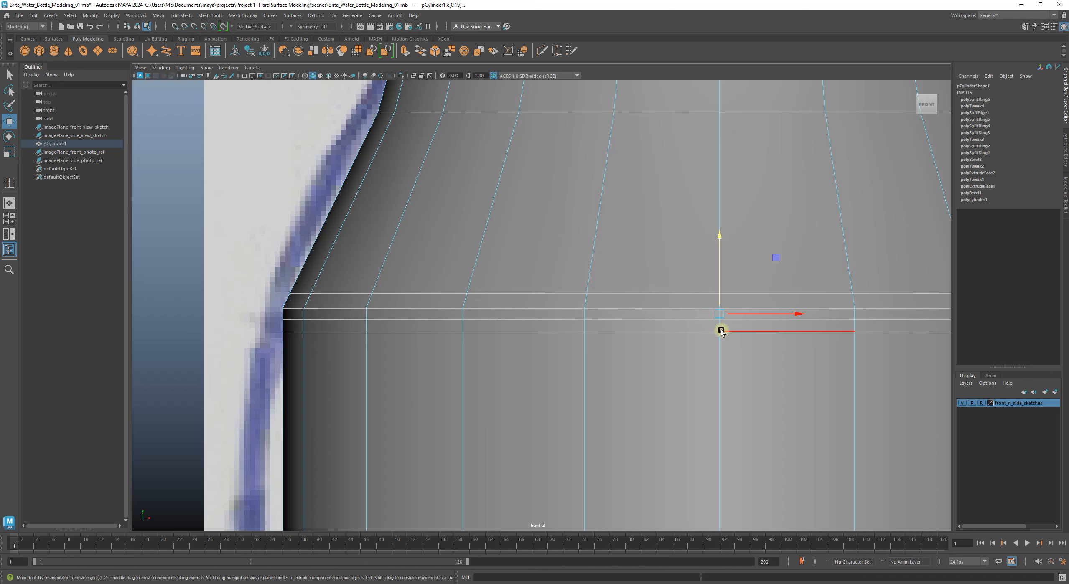
key(r)
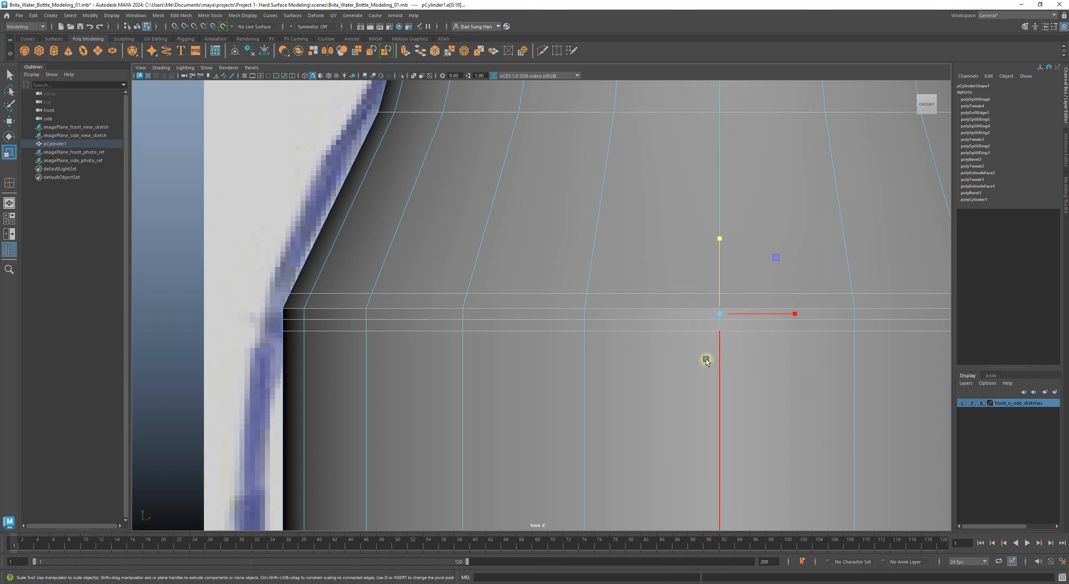
alt+middle_drag(742, 335, 635, 360)
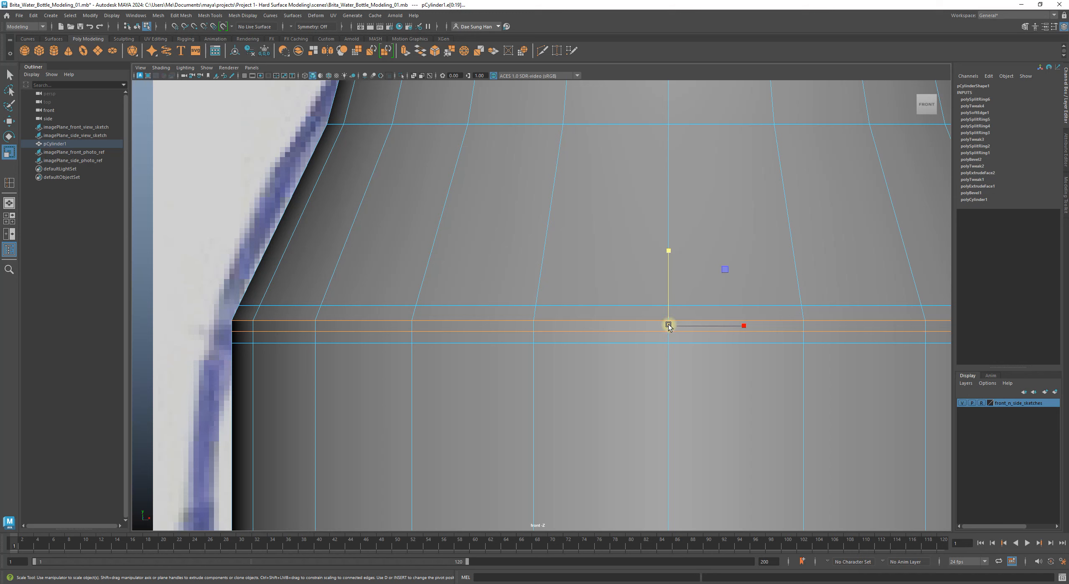
drag(668, 327, 661, 327)
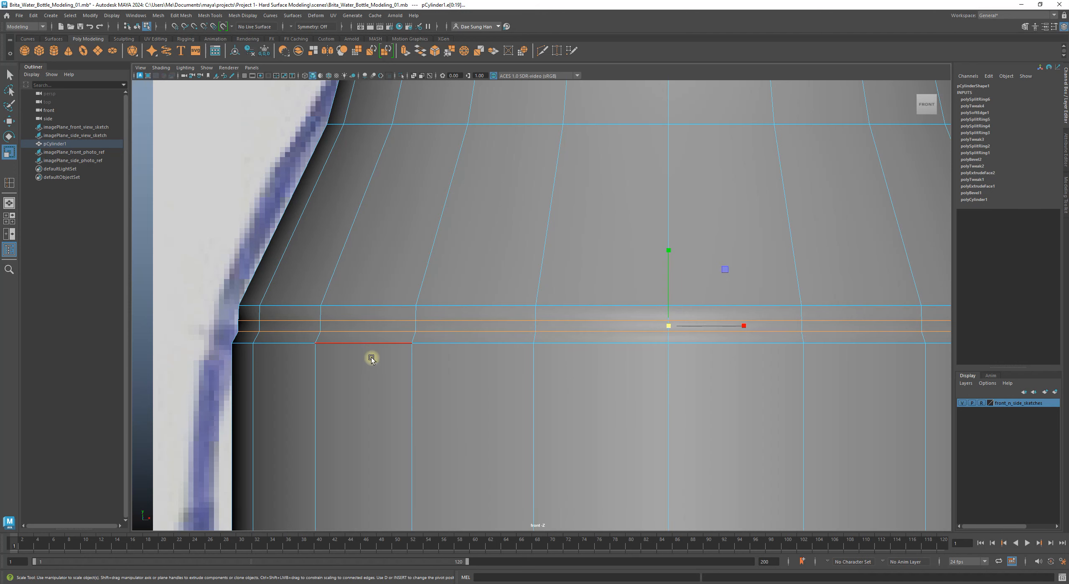
Step: Preview the bottle smoothed with 3, toggling it off and back on
key(3)
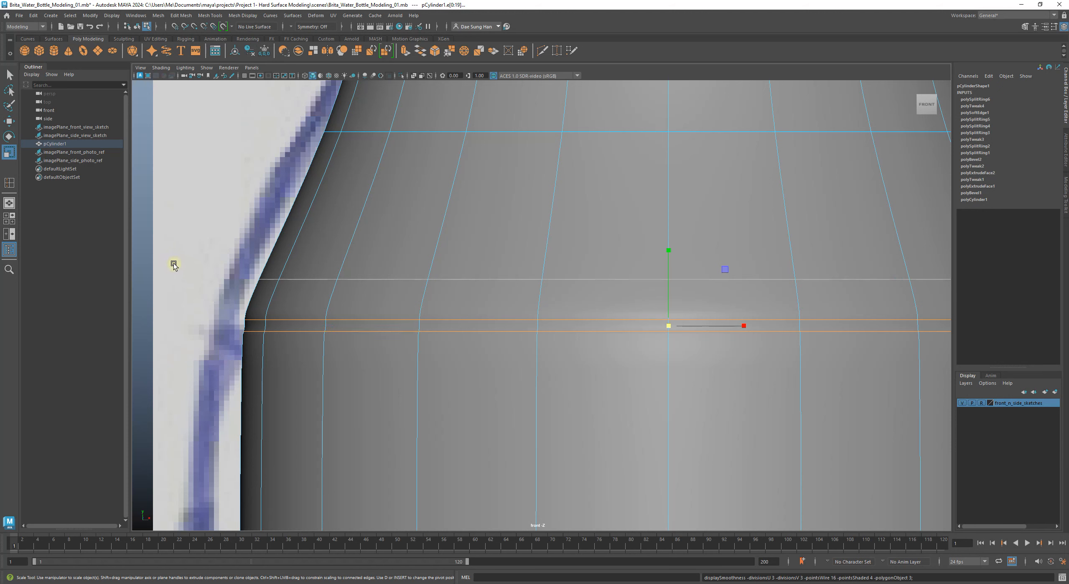
key(1)
key(3)
right_drag(180, 286, 291, 203)
Step: Inspect the left shoulder close up, then reselect pCylinder1 in low-poly display
alt+right_drag(239, 231, 420, 259)
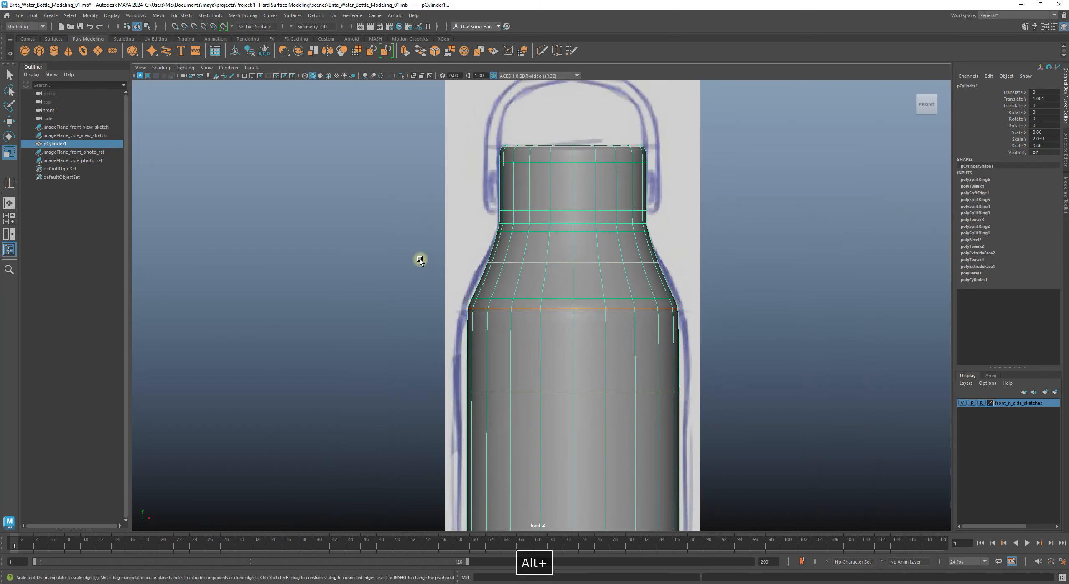
click(286, 265)
alt+right_drag(642, 322, 981, 407)
alt+right_drag(364, 332, 626, 381)
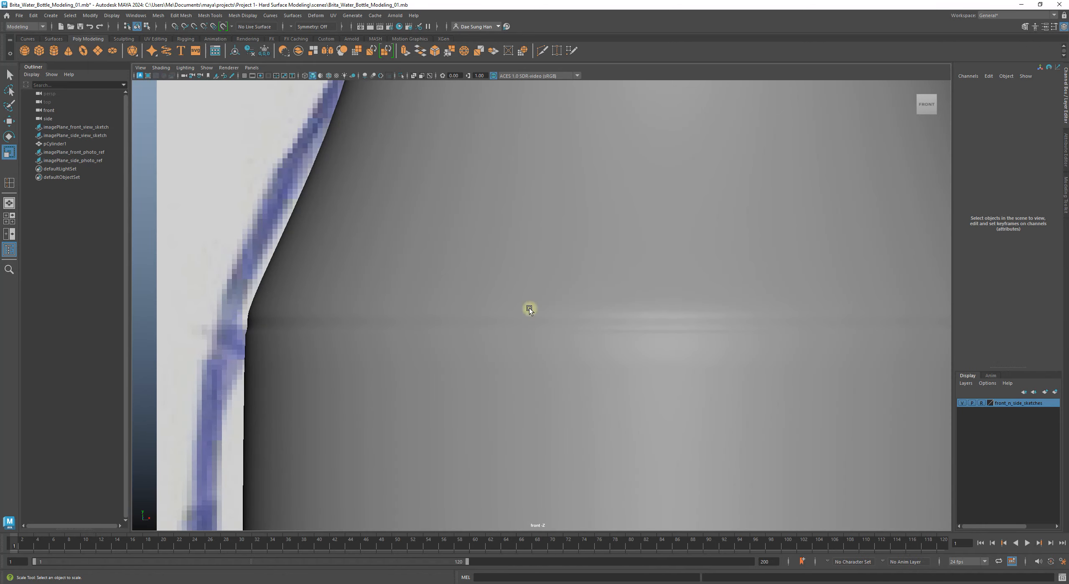
alt+right_drag(616, 348, 533, 345)
alt+middle_drag(301, 298, 414, 186)
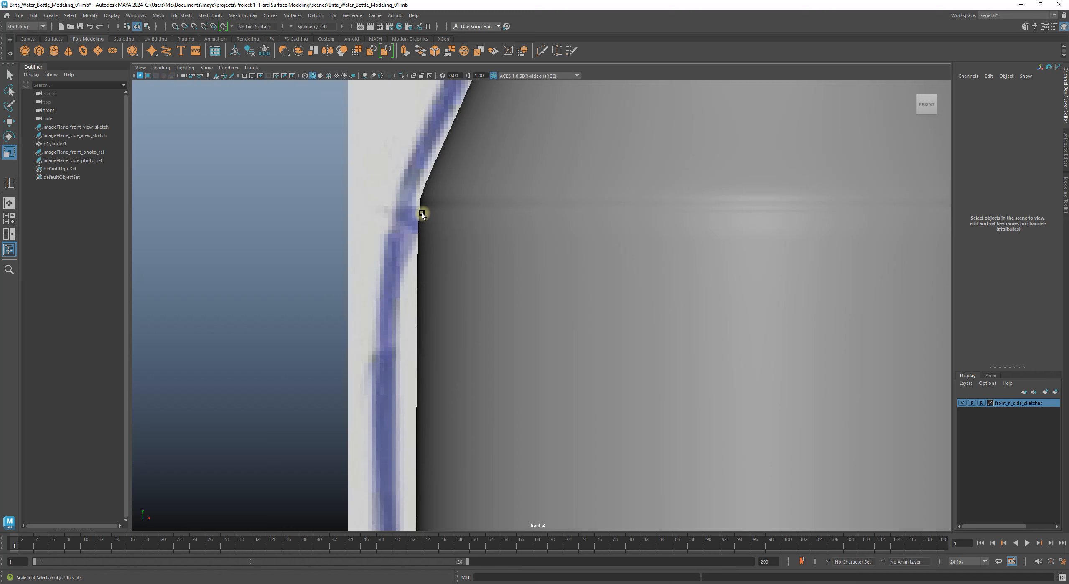
click(477, 324)
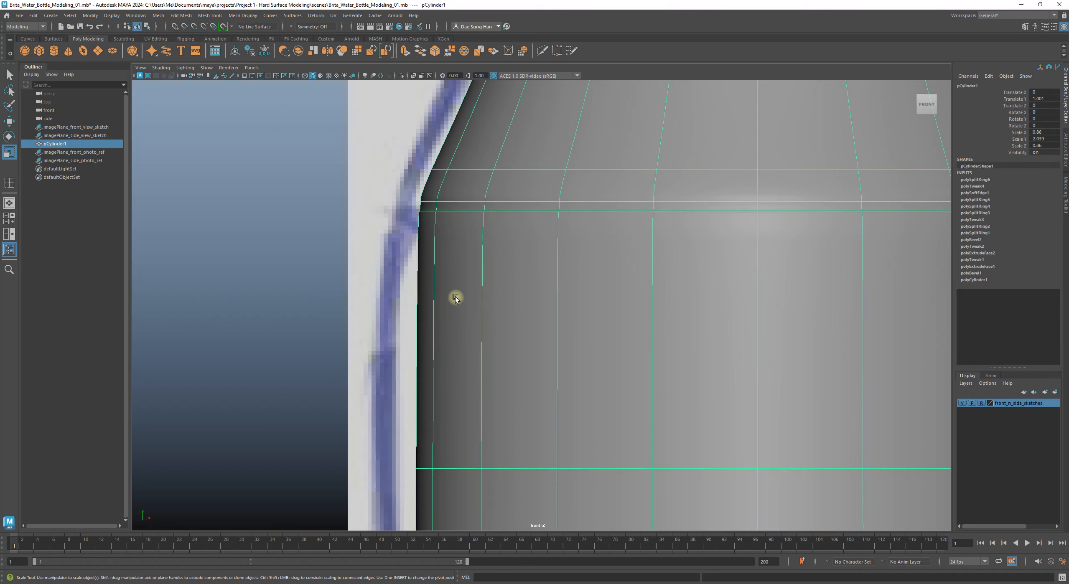
key(1)
Step: Compare both shoulders with the sketch, toggling smooth preview and ending in low-poly display
alt+right_drag(394, 220, 652, 229)
alt+middle_drag(284, 158, 275, 260)
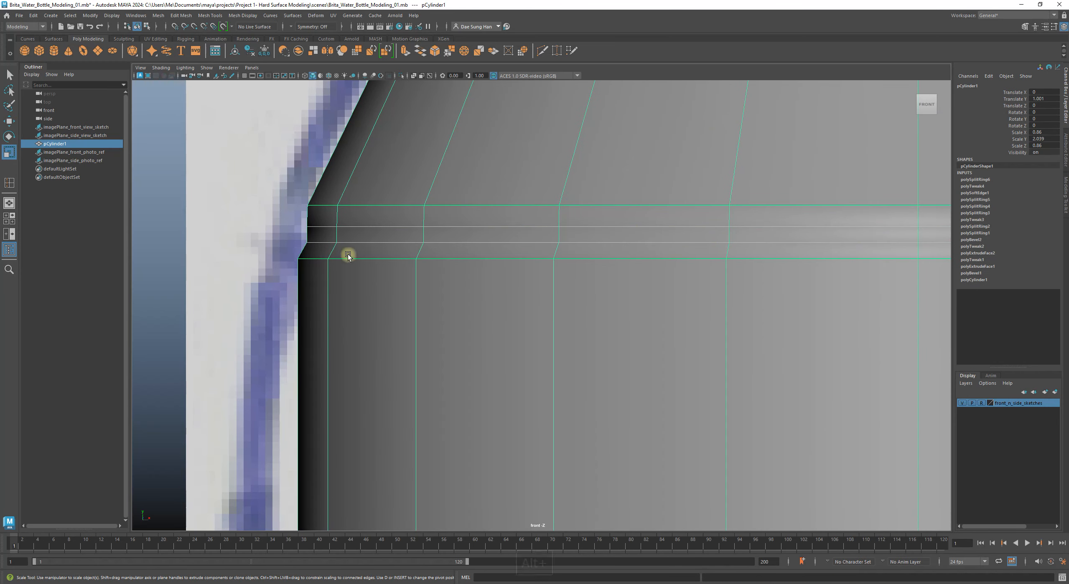
alt+right_drag(568, 300, 376, 320)
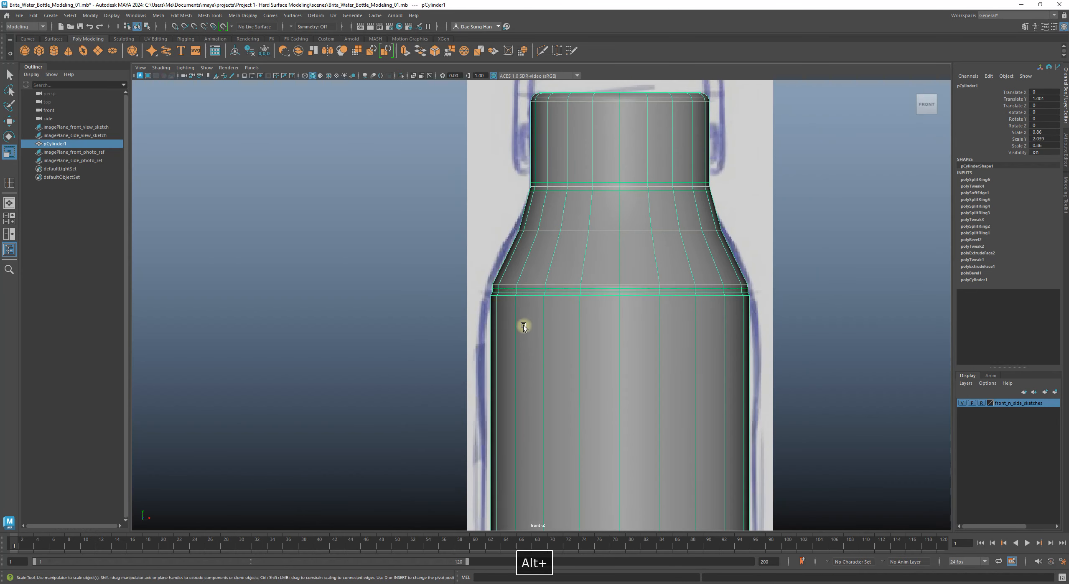
alt+middle_drag(523, 325, 302, 237)
alt+right_drag(545, 289, 1067, 386)
alt+middle_drag(619, 229, 573, 436)
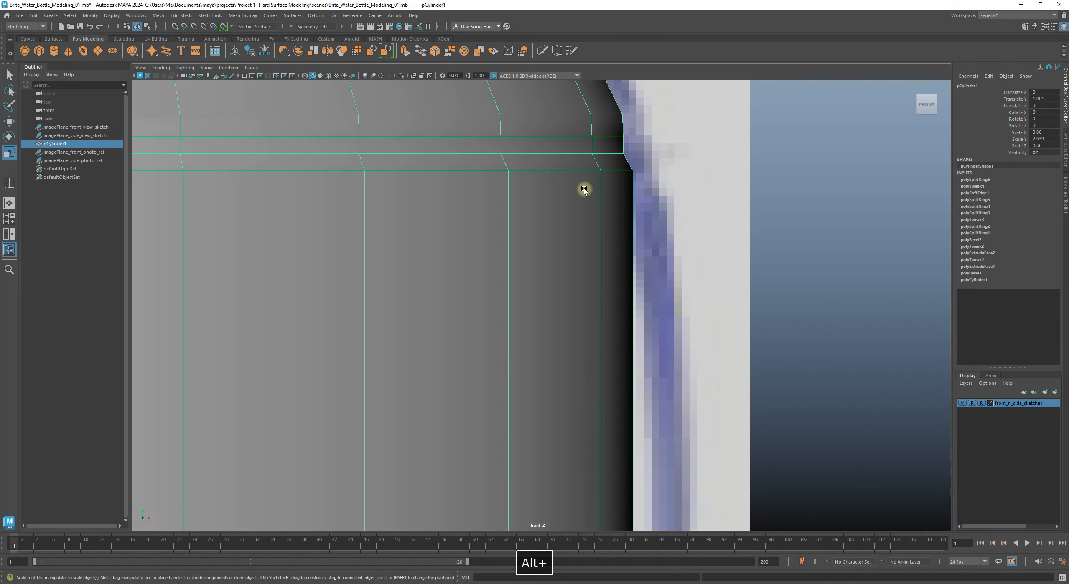
mouse_move(575, 226)
alt+middle_down()
mouse_move(725, 274)
mouse_move(857, 267)
alt+middle_up()
alt+middle_drag(418, 264, 686, 246)
alt+middle_drag(284, 237, 623, 295)
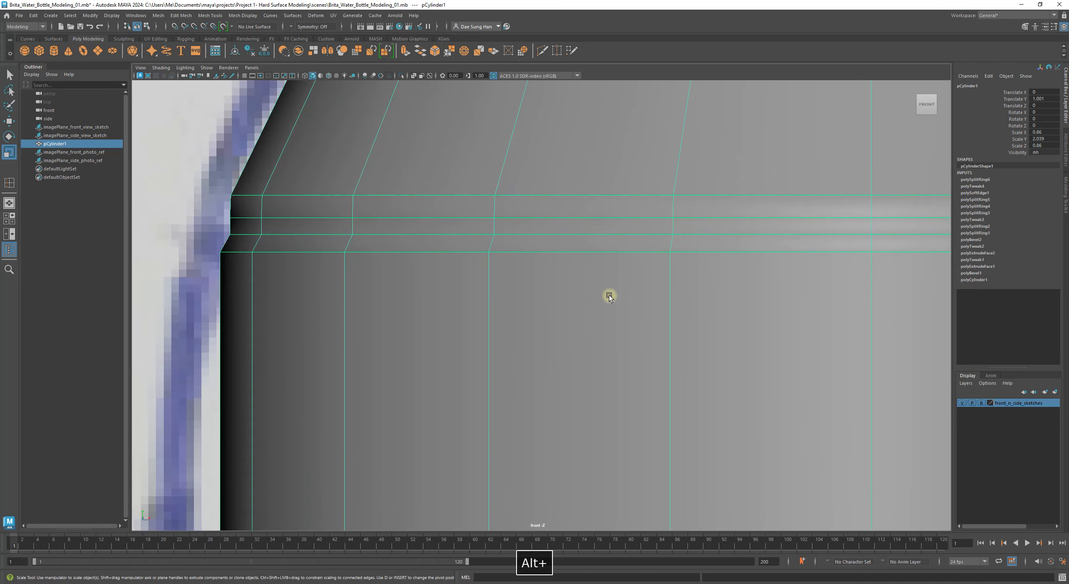
key(3)
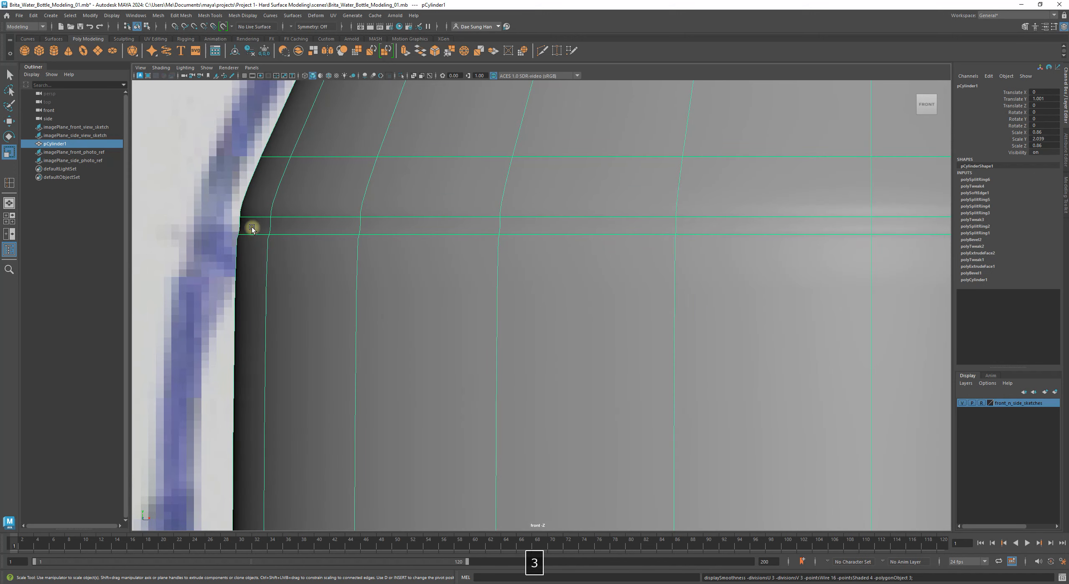
key(1)
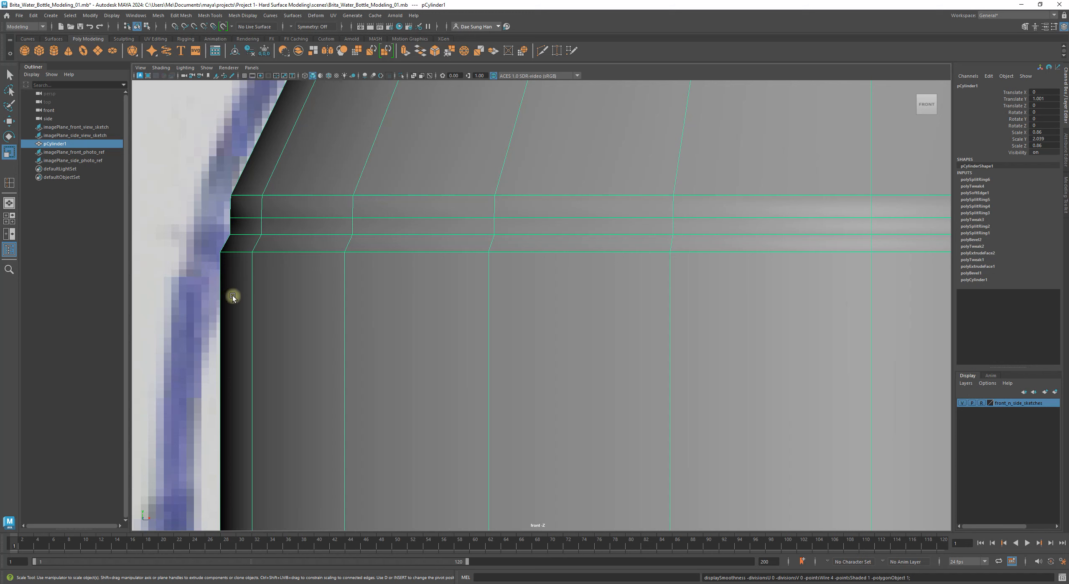
Step: Insert an edge loop across the bottle body just below the shoulder
shift+right_click(302, 310)
mouse_move(303, 308)
shift+right_down()
mouse_move(254, 213)
mouse_move(223, 201)
mouse_move(407, 260)
mouse_move(334, 330)
mouse_move(276, 310)
mouse_move(305, 303)
mouse_move(292, 318)
shift+right_up()
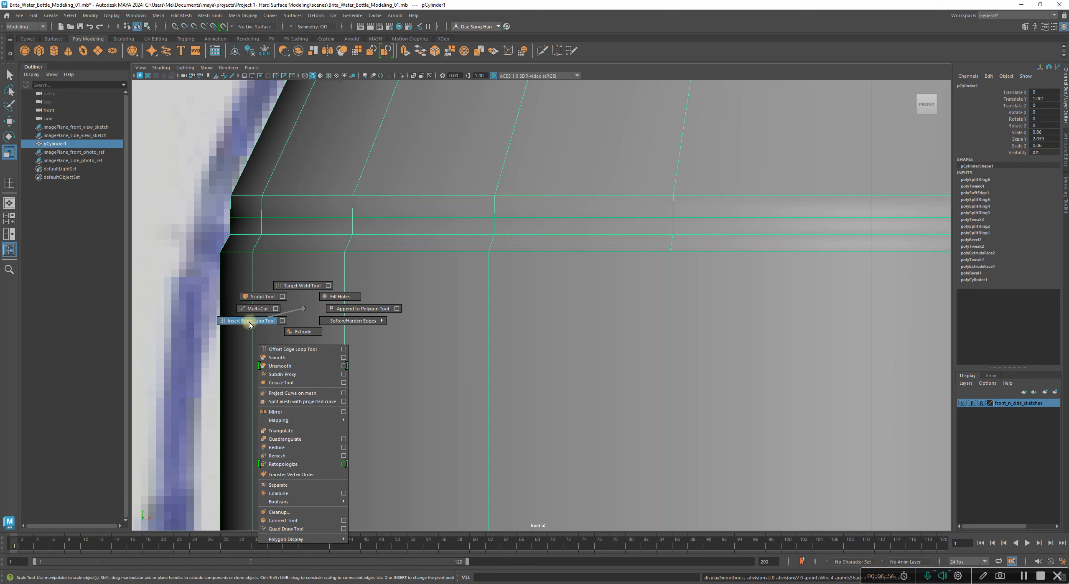
shift+right_drag(249, 325, 249, 322)
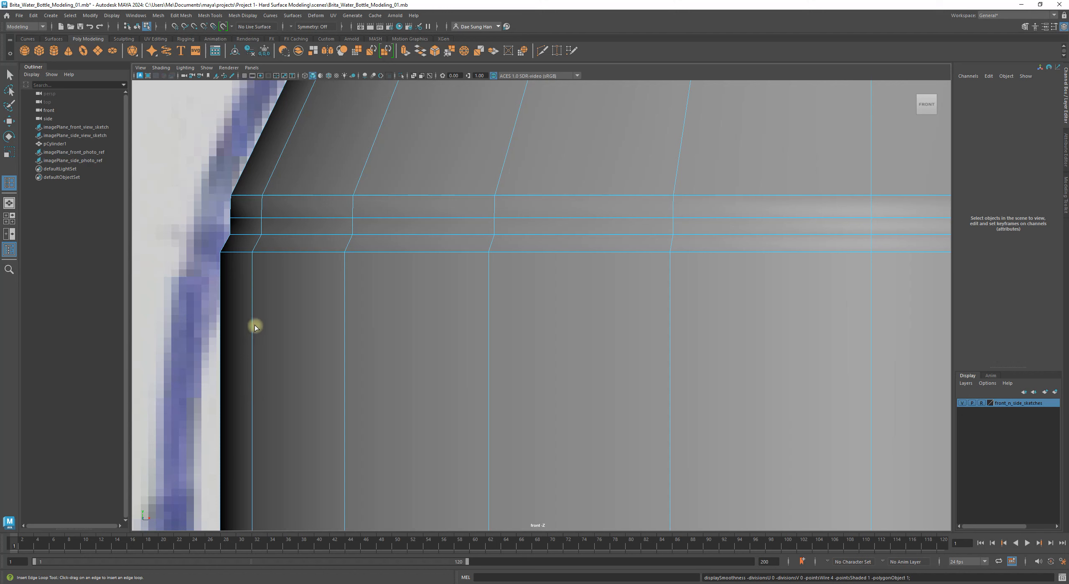
drag(253, 325, 262, 274)
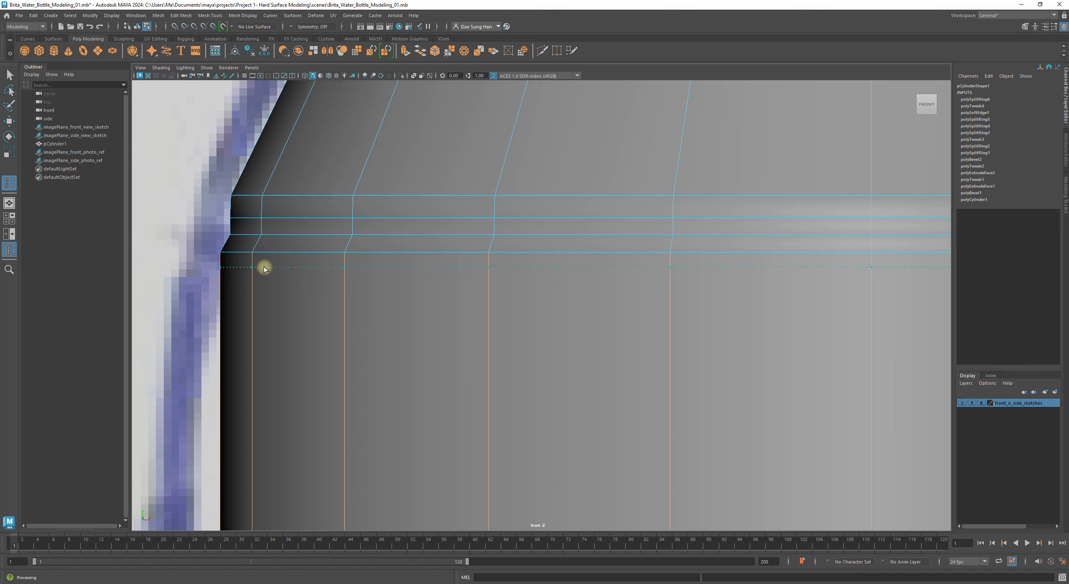
drag(264, 269, 263, 268)
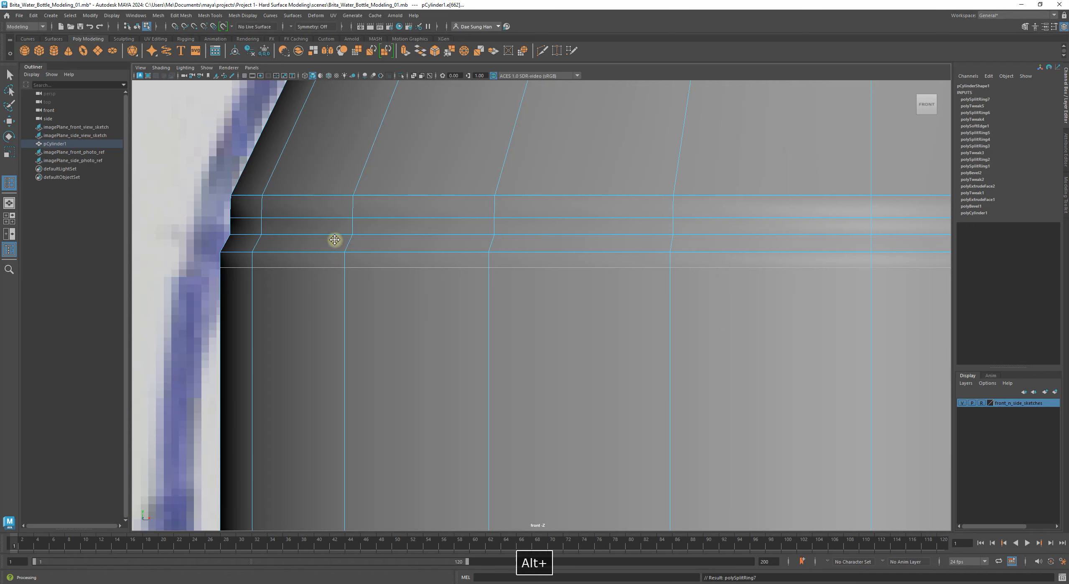
Step: Add another edge loop partway up the sloped shoulder
alt+middle_drag(332, 238, 423, 319)
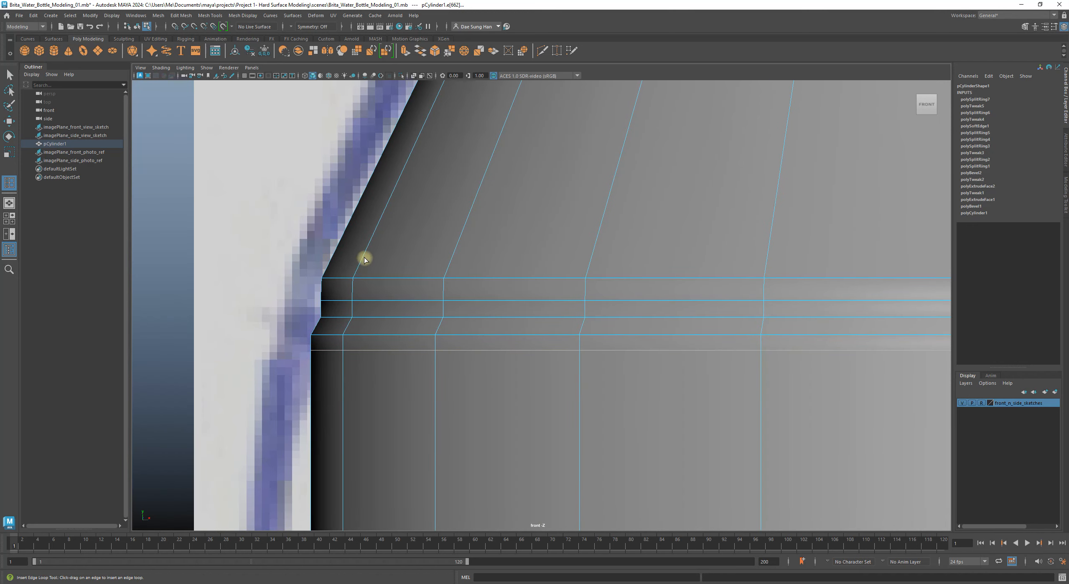
drag(362, 256, 363, 265)
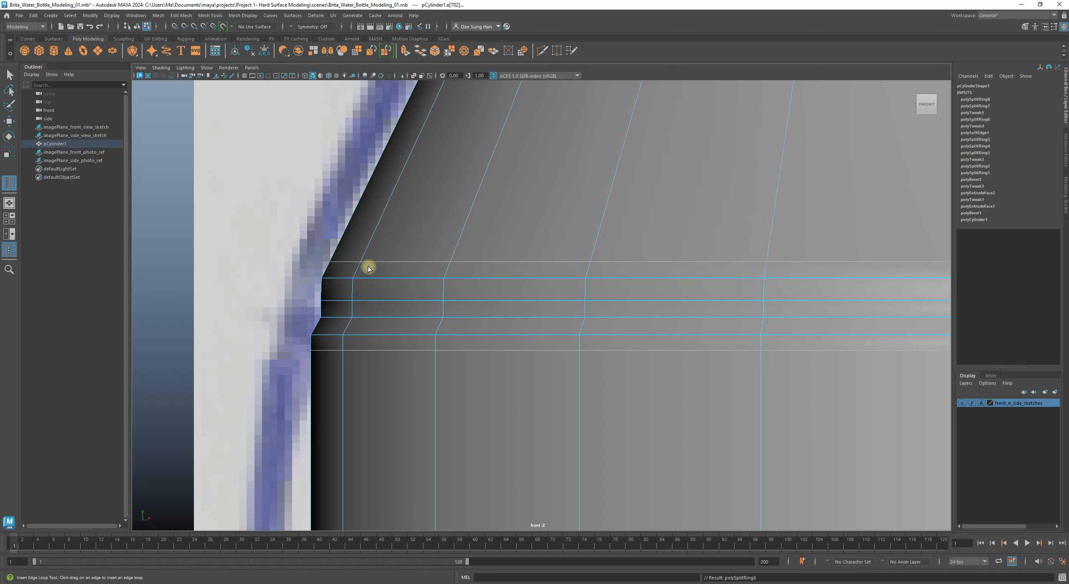
key(w)
Step: Select shoulder and body edges, check the smoothed bottle against the sketch, then return to Object Mode
click(374, 262)
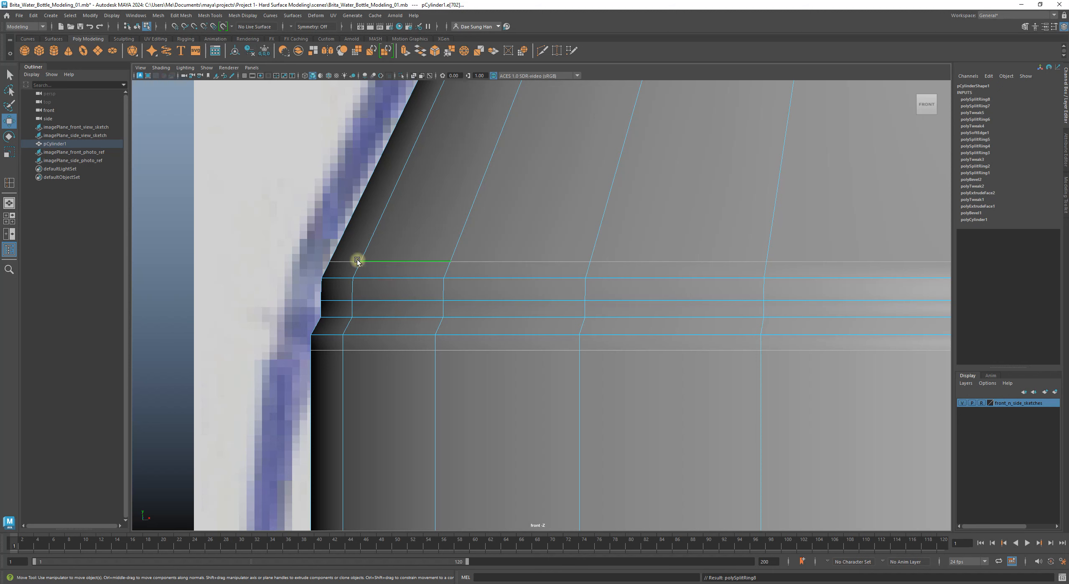
click(354, 350)
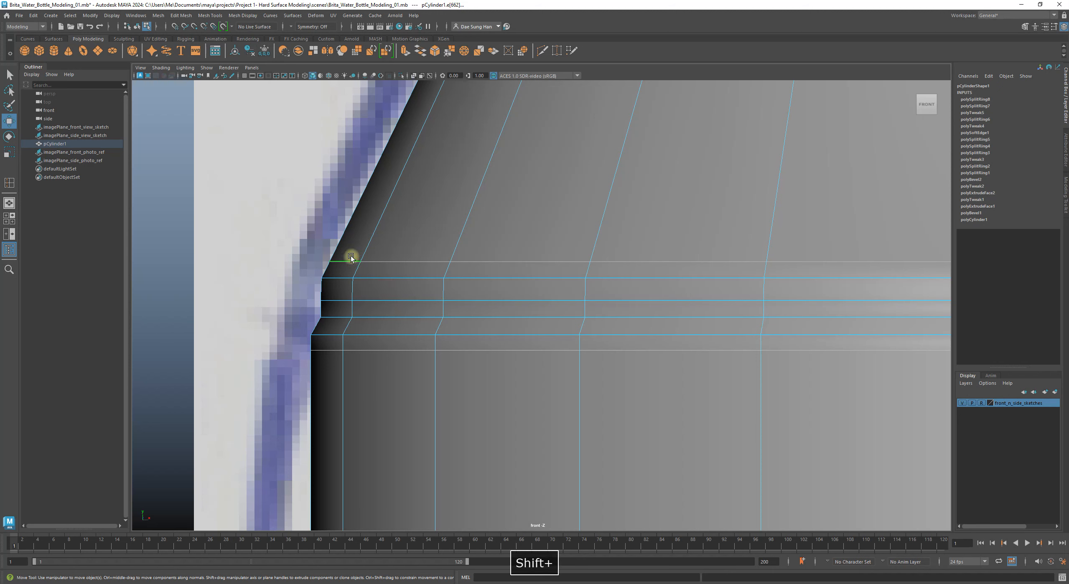
click(340, 351)
click(343, 261)
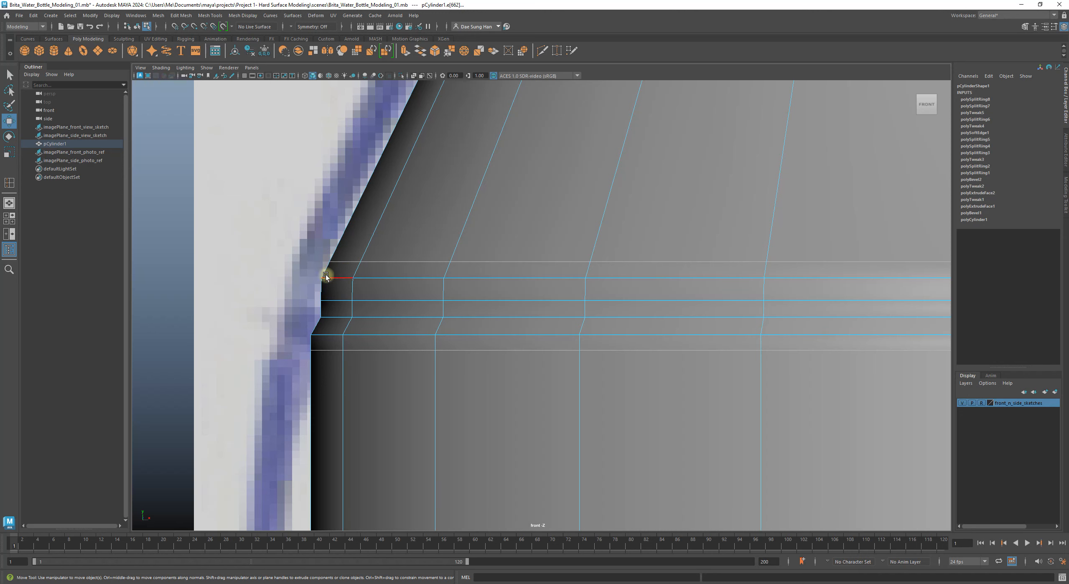
key(3)
alt+right_drag(550, 312, 519, 312)
alt+right_drag(765, 370, 865, 397)
right_drag(761, 319, 940, 225)
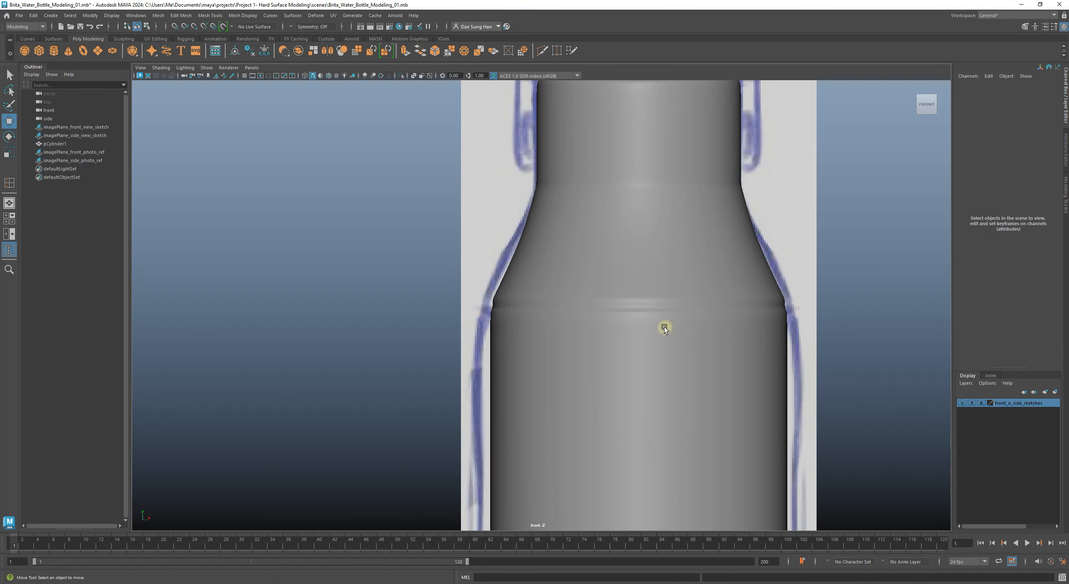
alt+right_drag(663, 318, 907, 465)
alt+middle_drag(907, 465, 363, 251)
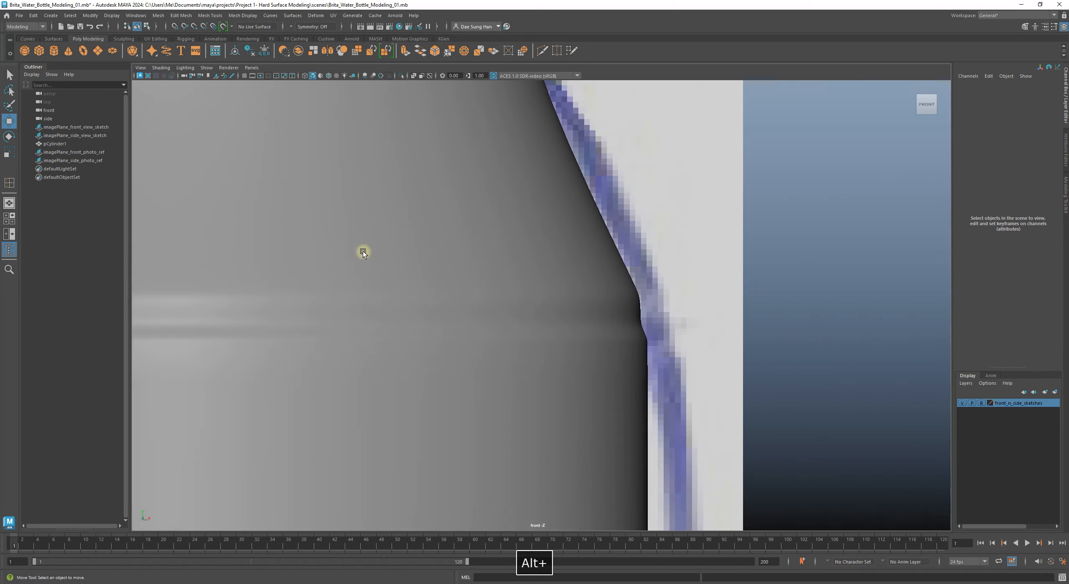
click(526, 312)
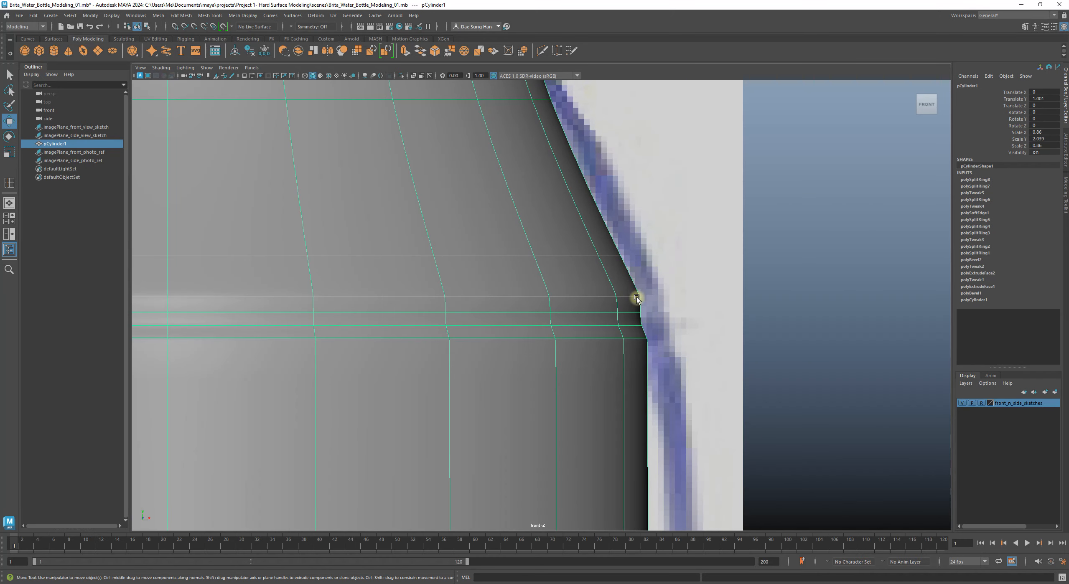
key(1)
key(3)
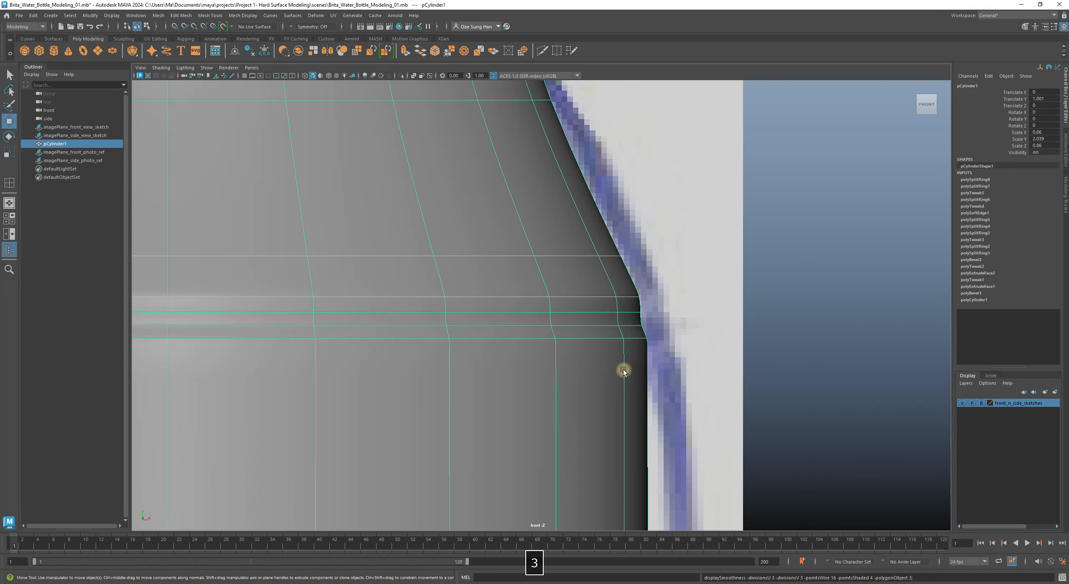
click(827, 337)
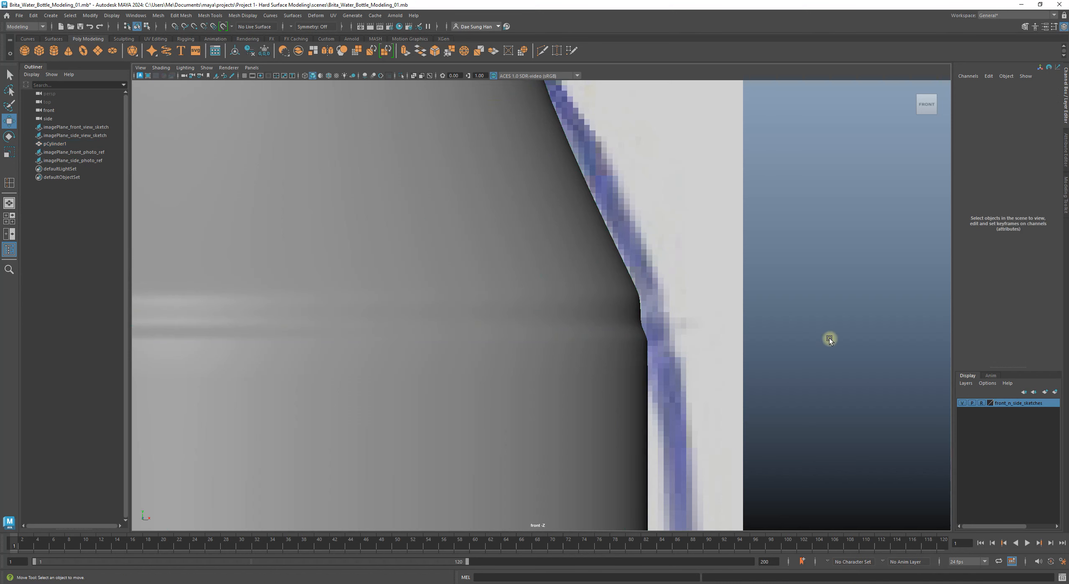
alt+right_drag(827, 337, 749, 325)
alt+middle_drag(580, 297, 662, 330)
alt+right_drag(456, 283, 1015, 439)
alt+middle_drag(668, 394, 573, 285)
click(573, 284)
alt+right_drag(869, 351, 733, 320)
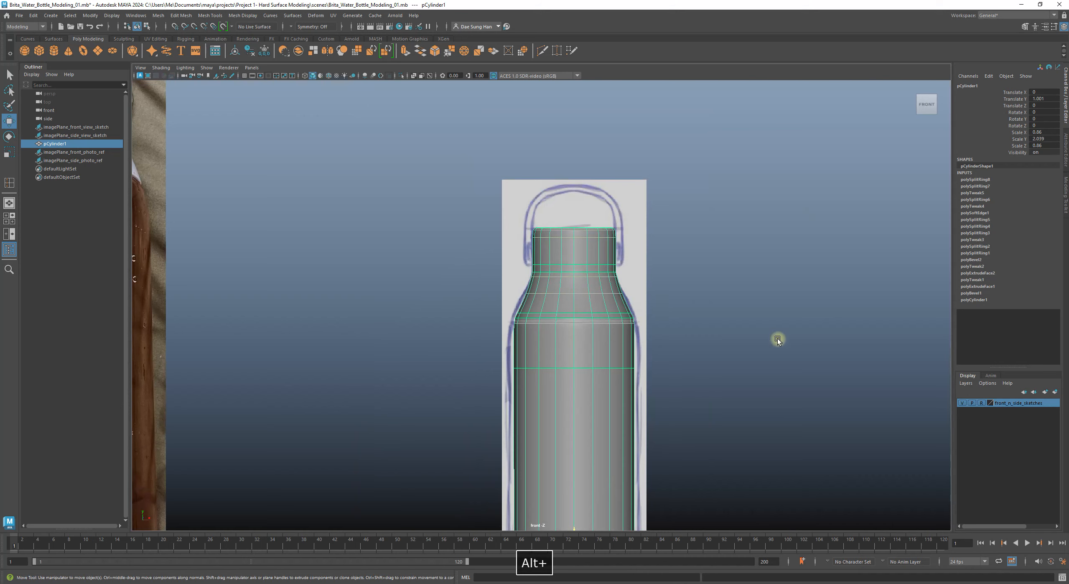
click(730, 327)
alt+middle_drag(655, 324, 513, 293)
alt+right_drag(513, 293, 830, 415)
click(648, 454)
key(1)
alt+middle_drag(649, 448, 639, 331)
alt+right_drag(640, 332, 830, 378)
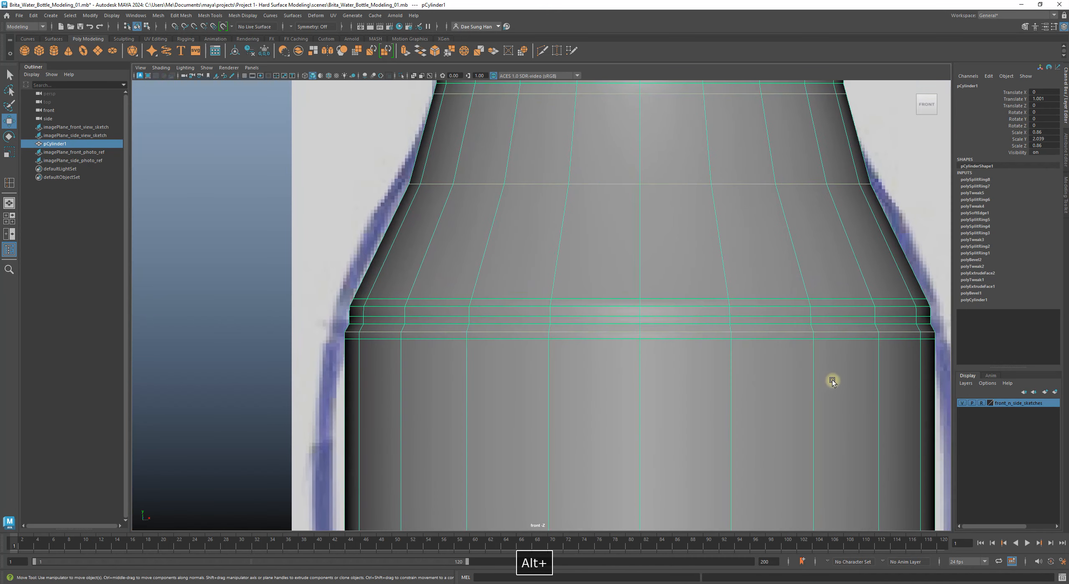
alt+right_drag(418, 251, 647, 307)
alt+middle_drag(331, 231, 338, 273)
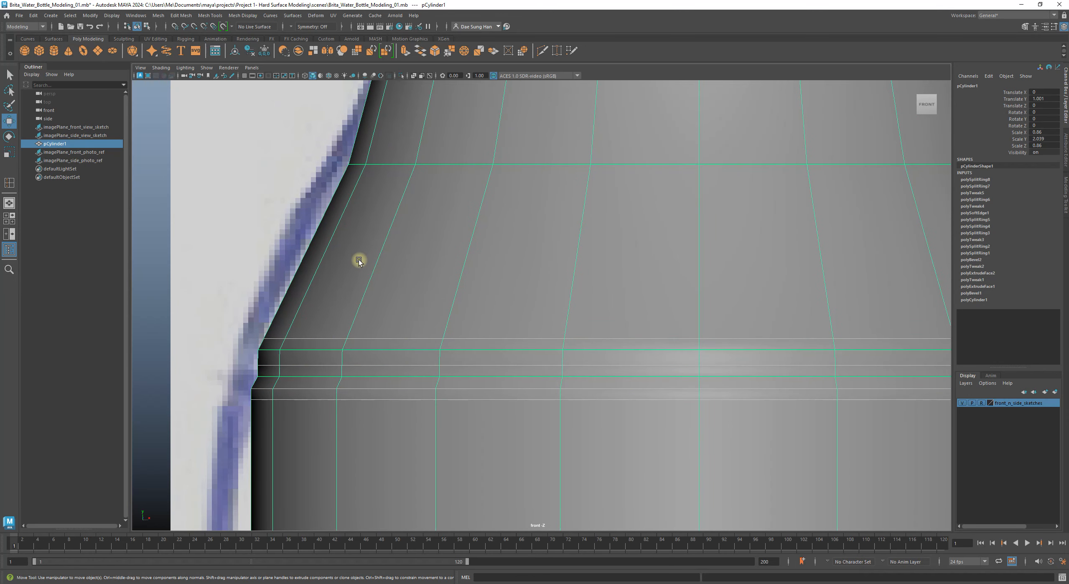
alt+middle_drag(358, 260, 327, 346)
alt+right_drag(589, 335, 418, 303)
alt+middle_drag(475, 252, 395, 290)
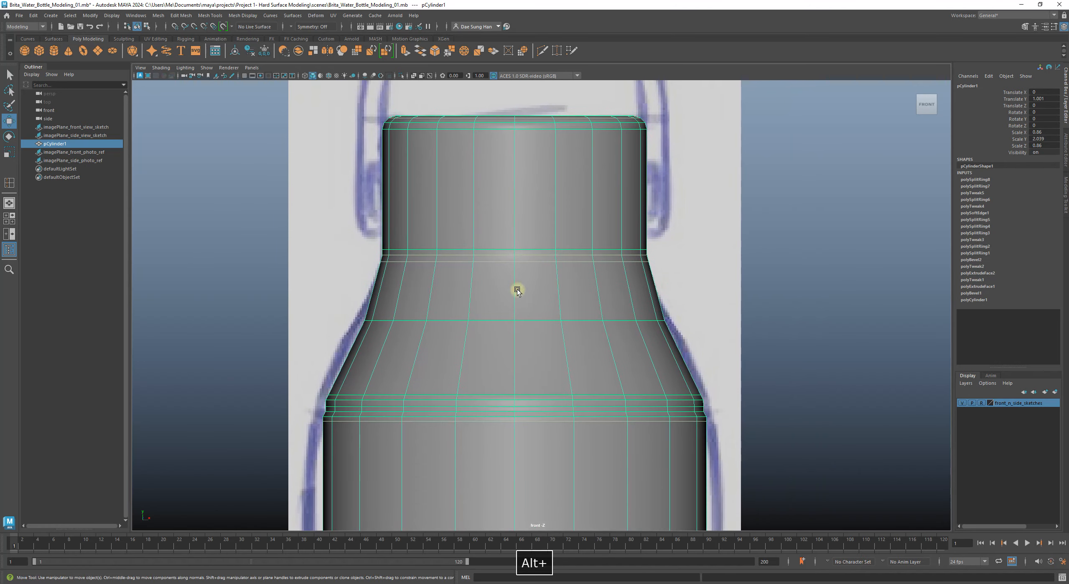
key(3)
click(831, 285)
alt+right_drag(831, 285, 778, 274)
alt+middle_drag(560, 230, 787, 284)
alt+middle_drag(472, 269, 454, 225)
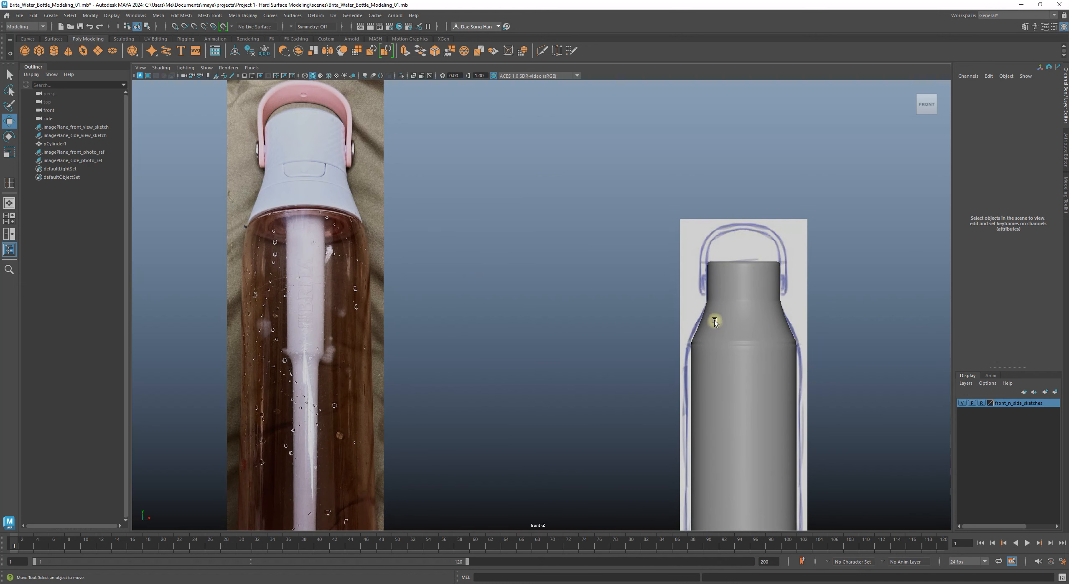
Step: In wireframe view, scale both photo reference planes down and move them lower
key(4)
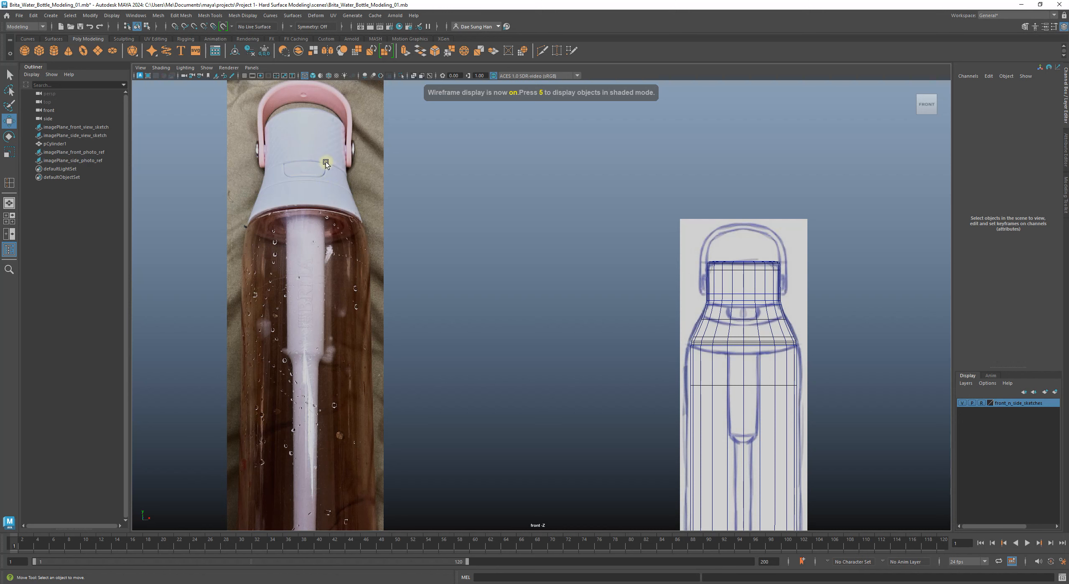
alt+middle_drag(375, 204, 403, 251)
alt+right_drag(735, 267, 653, 267)
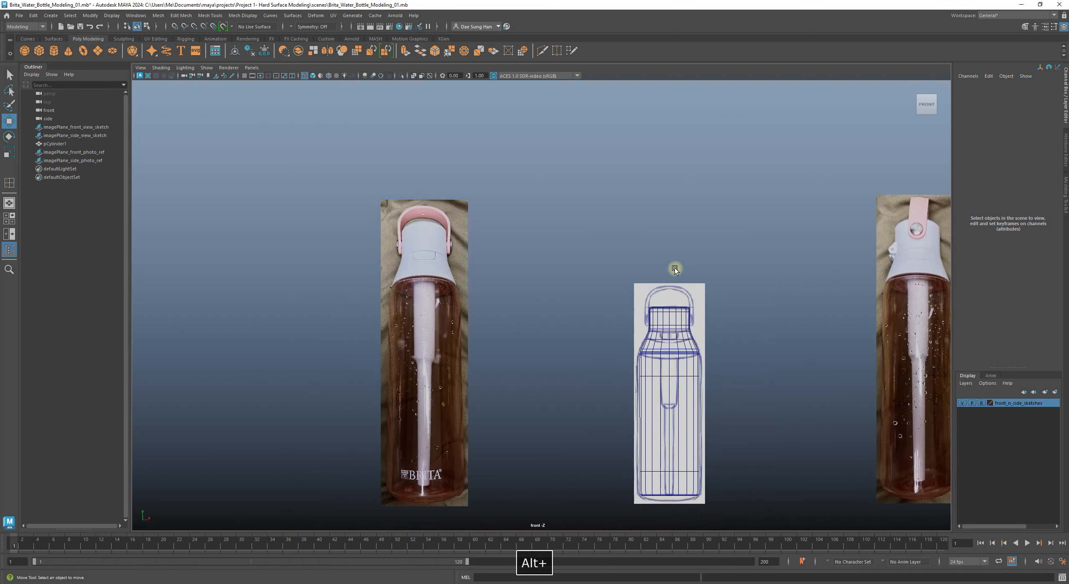
alt+middle_drag(675, 251, 555, 203)
click(332, 171)
shift+click(732, 179)
key(r)
drag(791, 301, 752, 316)
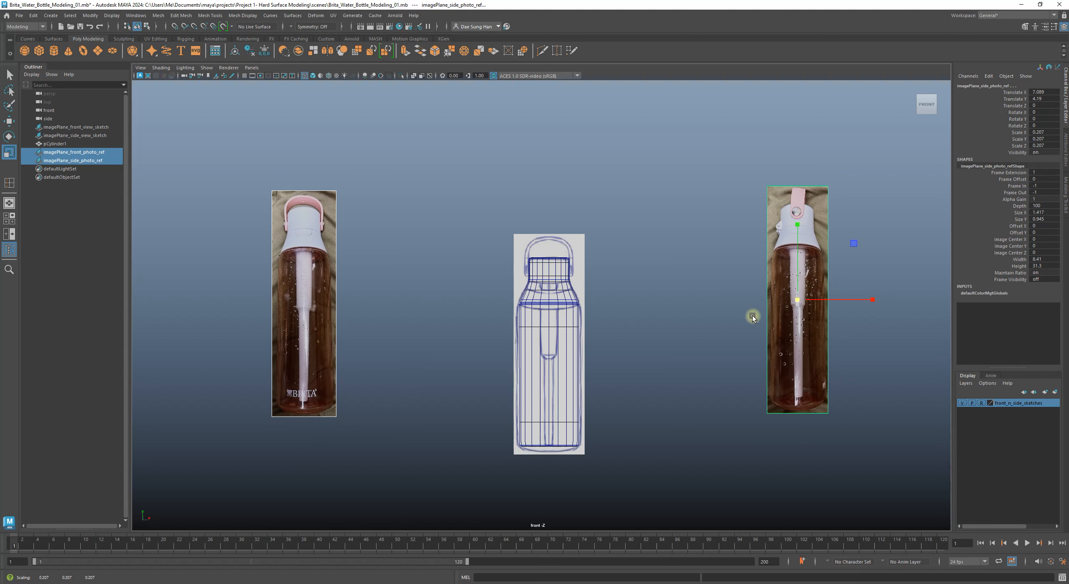
key(w)
drag(804, 230, 794, 264)
Step: Slide the front photo right and the side photo left to X 2.756, beside the sketch
drag(222, 231, 317, 292)
drag(379, 343, 511, 348)
drag(695, 211, 781, 259)
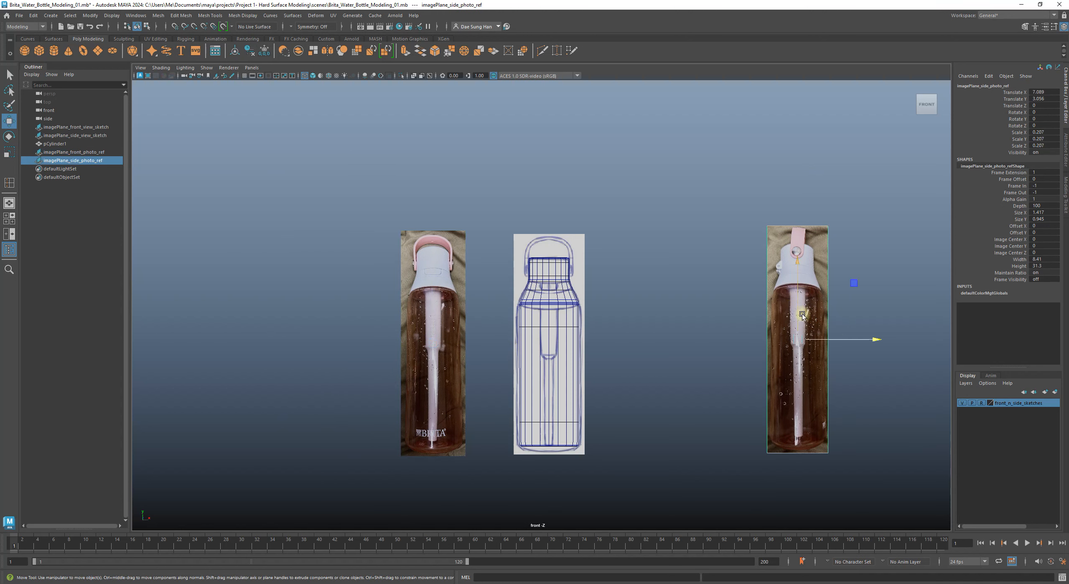
drag(878, 341, 725, 352)
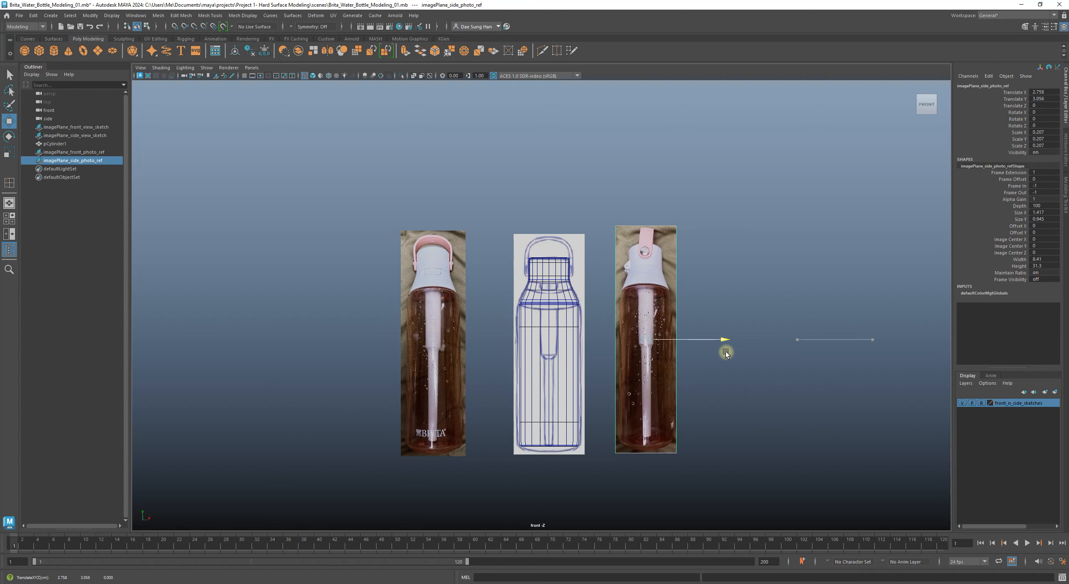
click(400, 300)
drag(512, 344, 530, 344)
click(742, 327)
alt+right_drag(601, 298, 830, 367)
alt+middle_drag(640, 284, 622, 339)
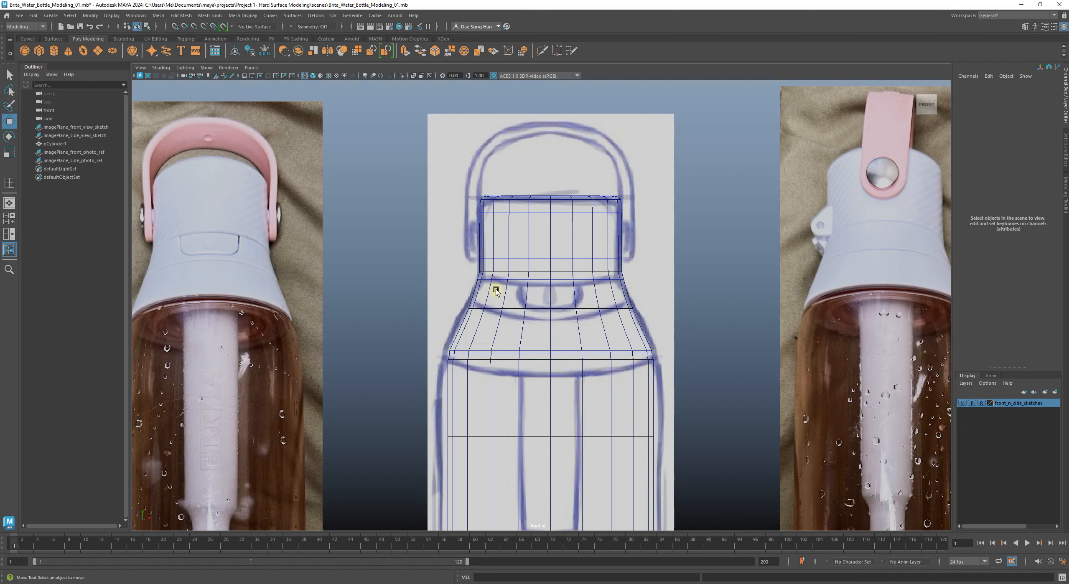
Step: Zoom in on the neck, select pCylinder1, and compare its smoothed and cage shapes
alt+right_drag(494, 290, 691, 328)
alt+middle_drag(558, 261, 615, 272)
alt+right_drag(616, 272, 820, 358)
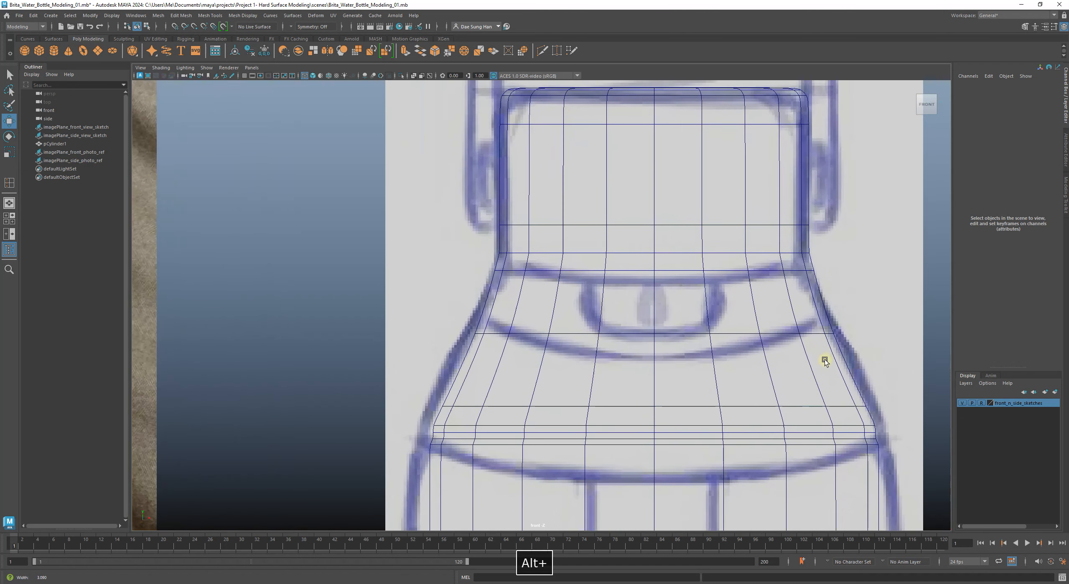
click(599, 332)
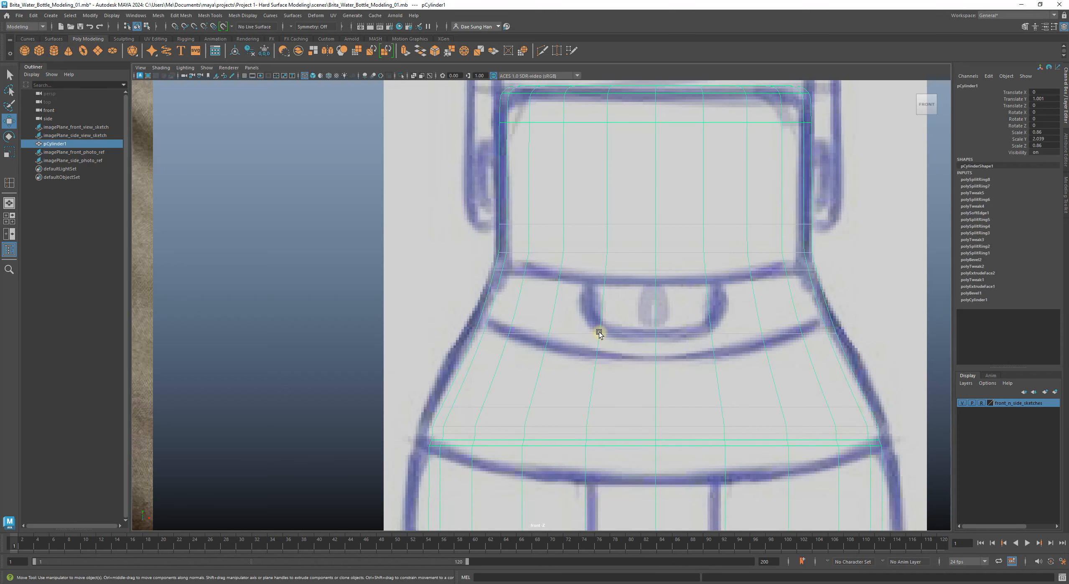
key(3)
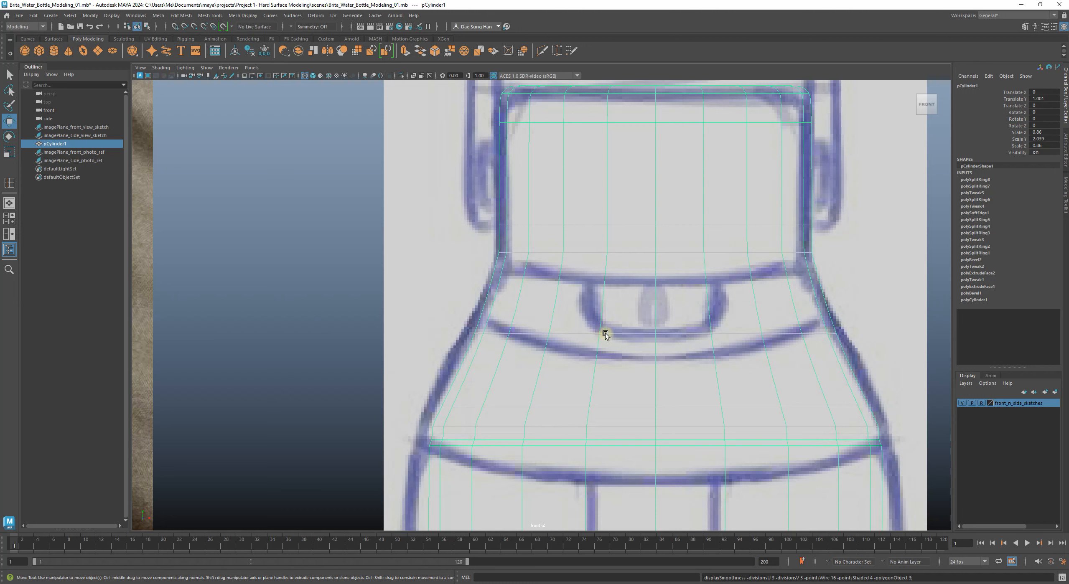
key(5)
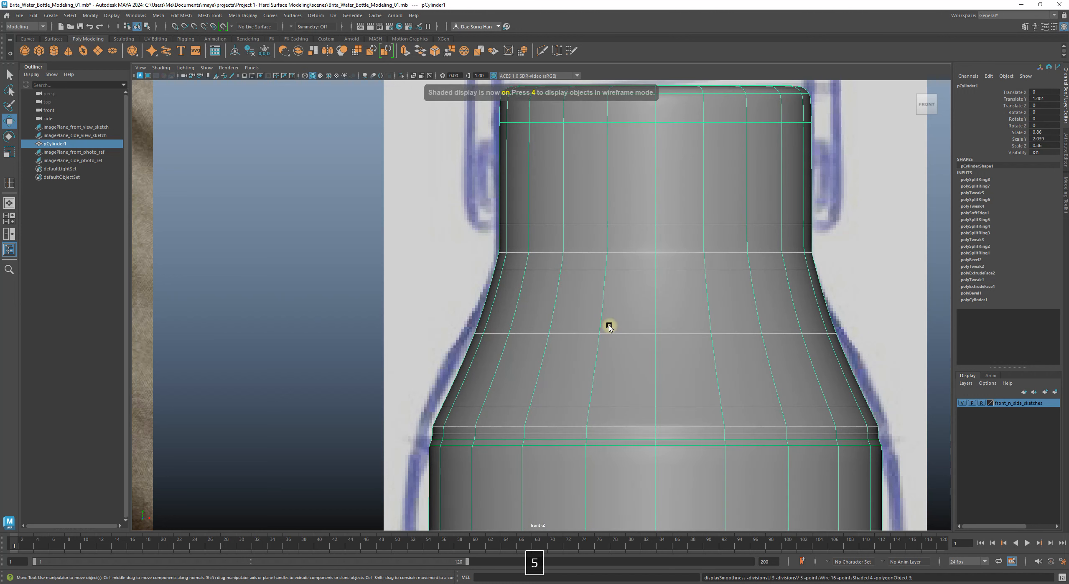
key(1)
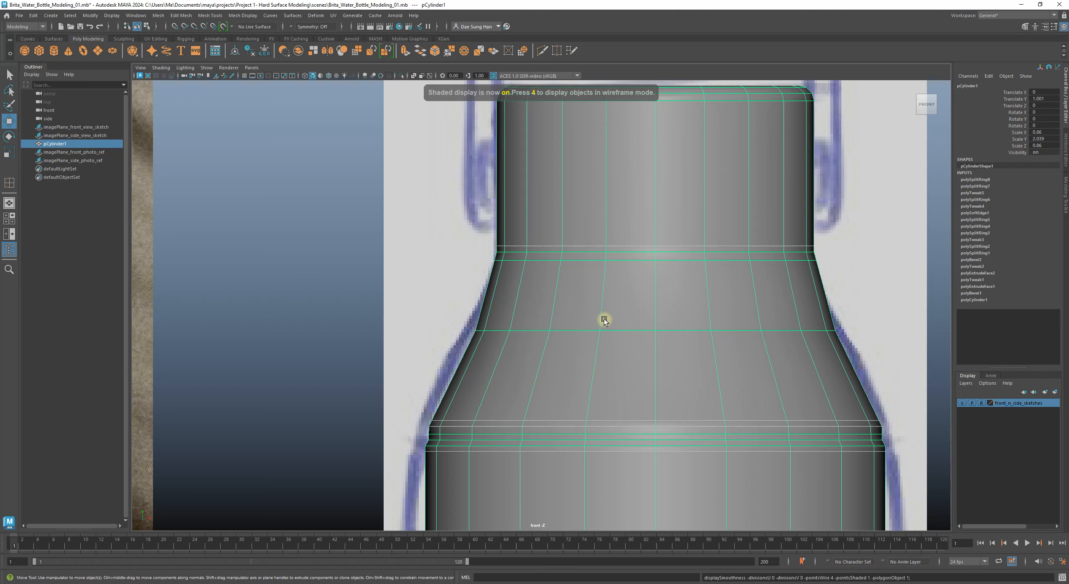
Step: Alternate wireframe and shaded display to compare the neck-shoulder loops with the sketch's flared curve
key(4)
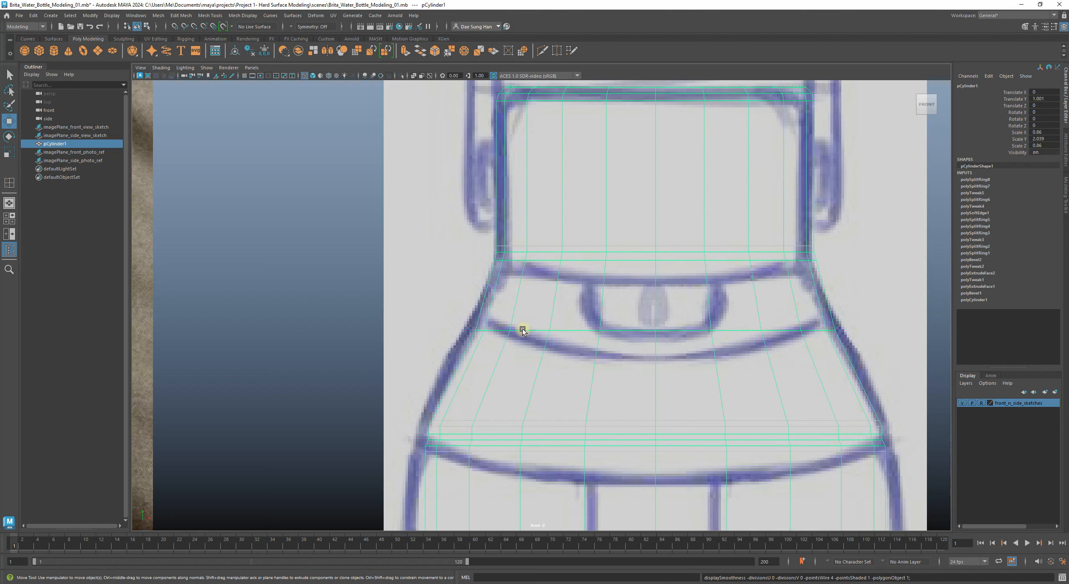
key(5)
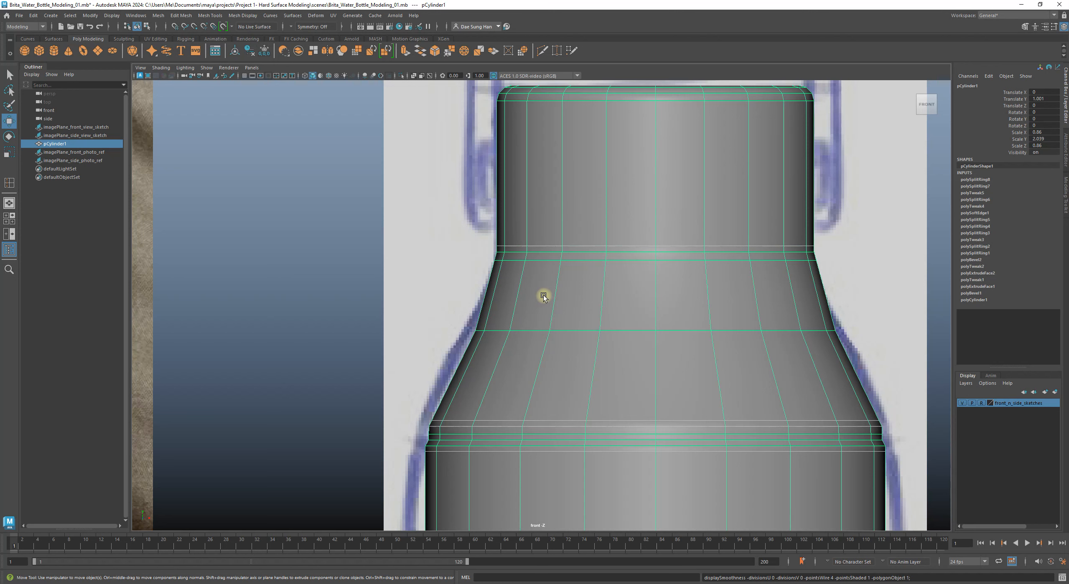
key(1)
alt+middle_drag(619, 290, 489, 277)
key(4)
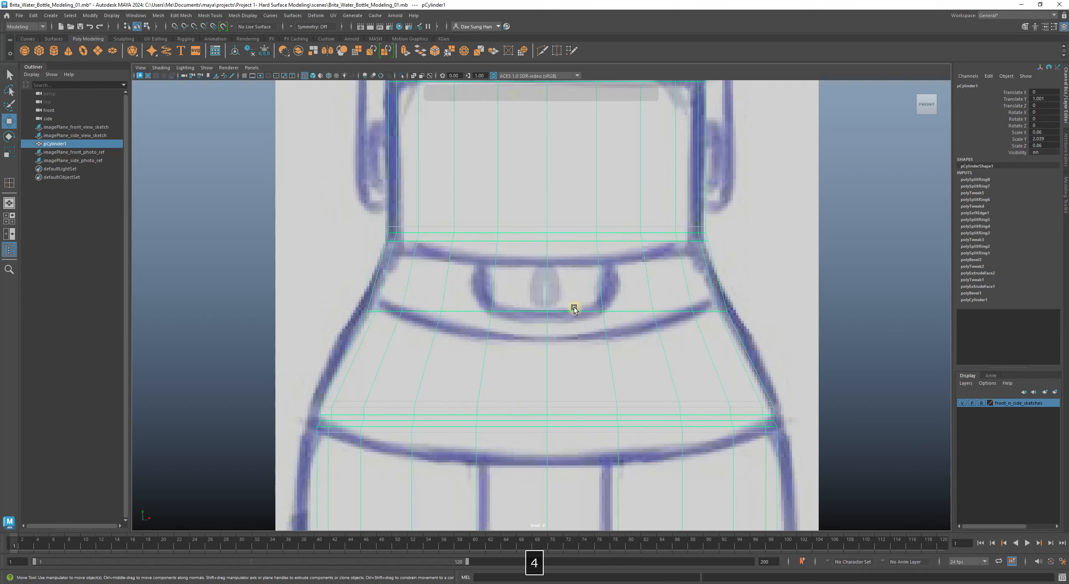
key(5)
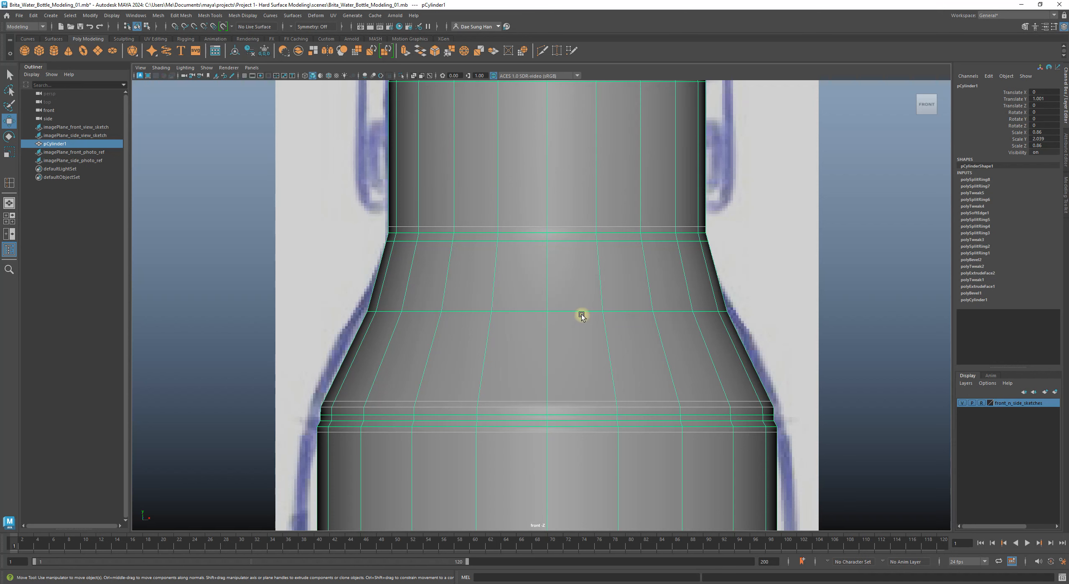
key(3)
key(4)
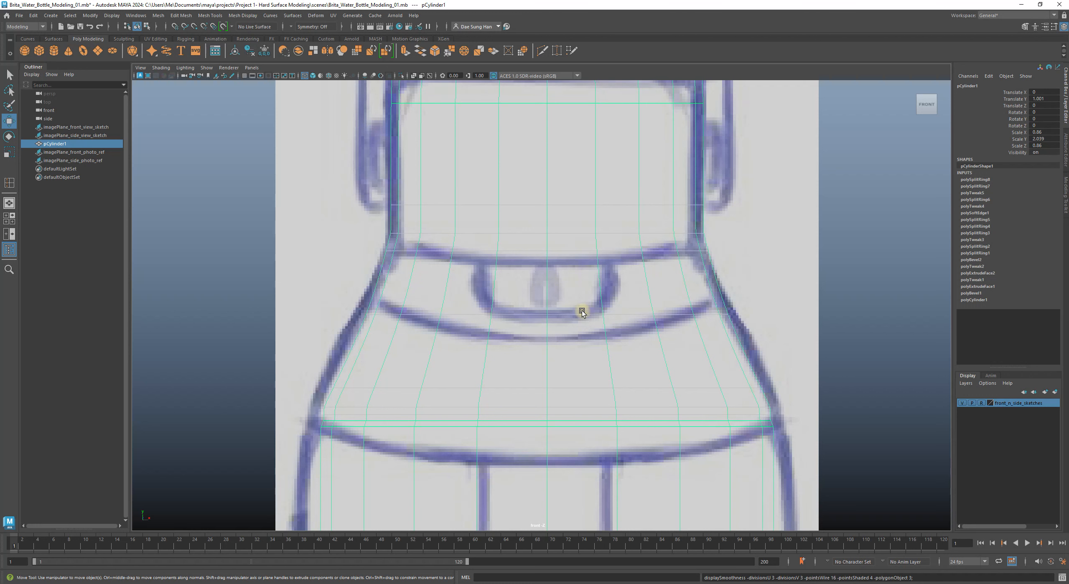
Step: Insert a new edge loop across the upper shoulder with the Insert Edge Loop Tool
key(5)
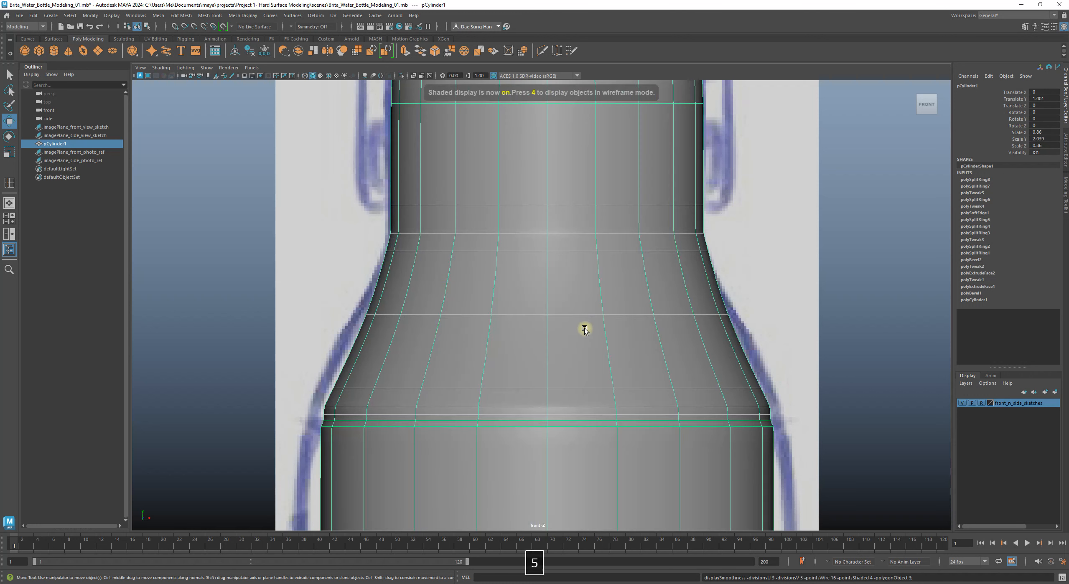
shift+right_click(497, 324)
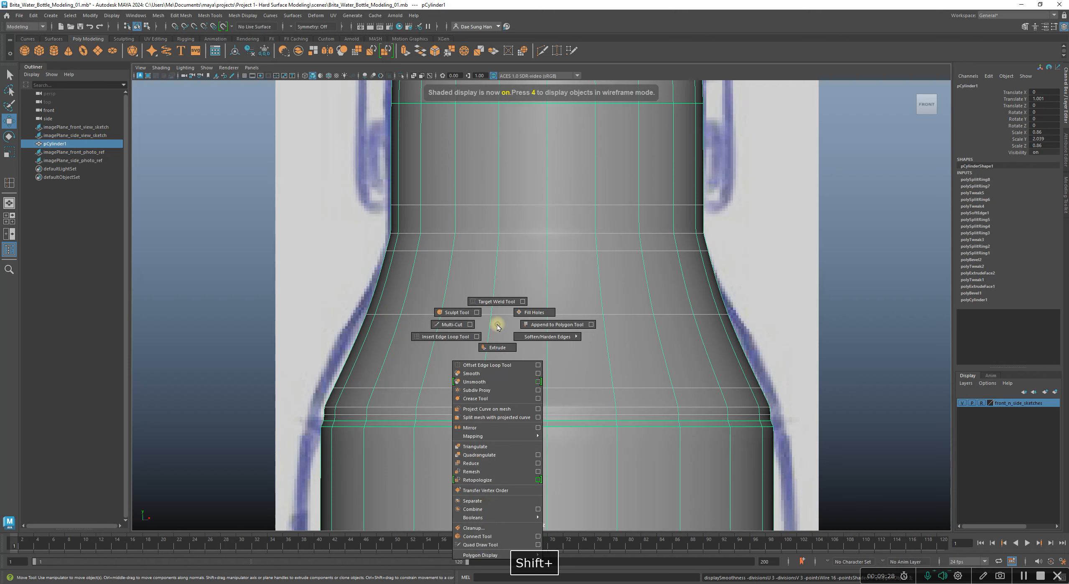
click(439, 337)
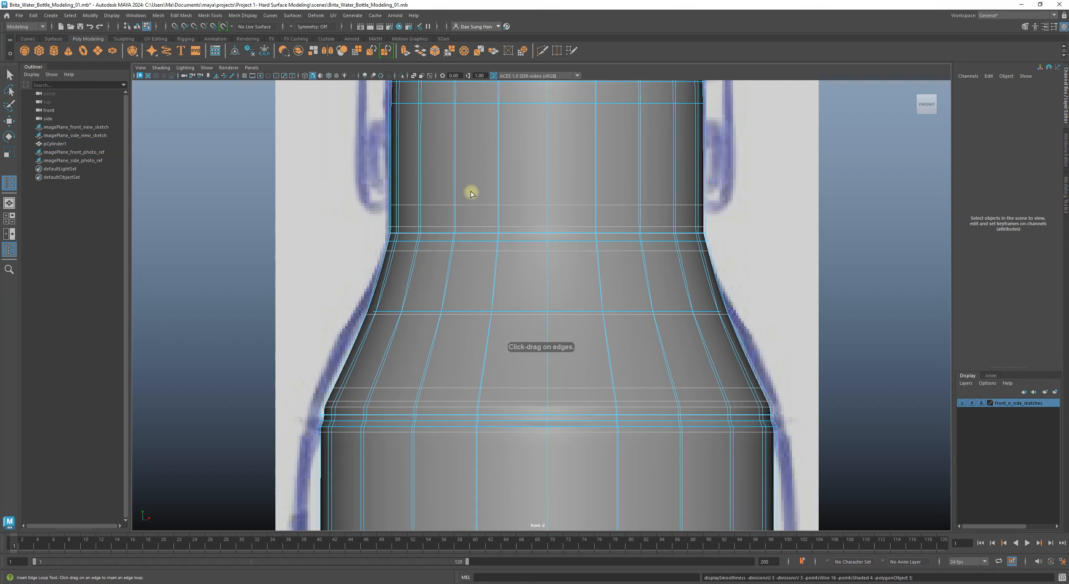
key(1)
click(546, 260)
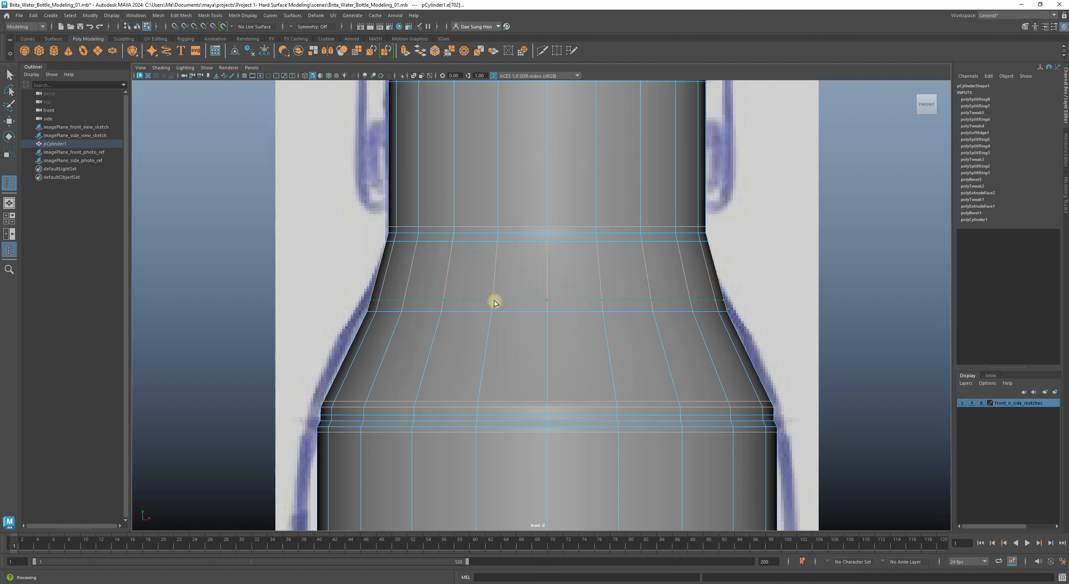
drag(493, 303, 498, 294)
drag(495, 305, 494, 306)
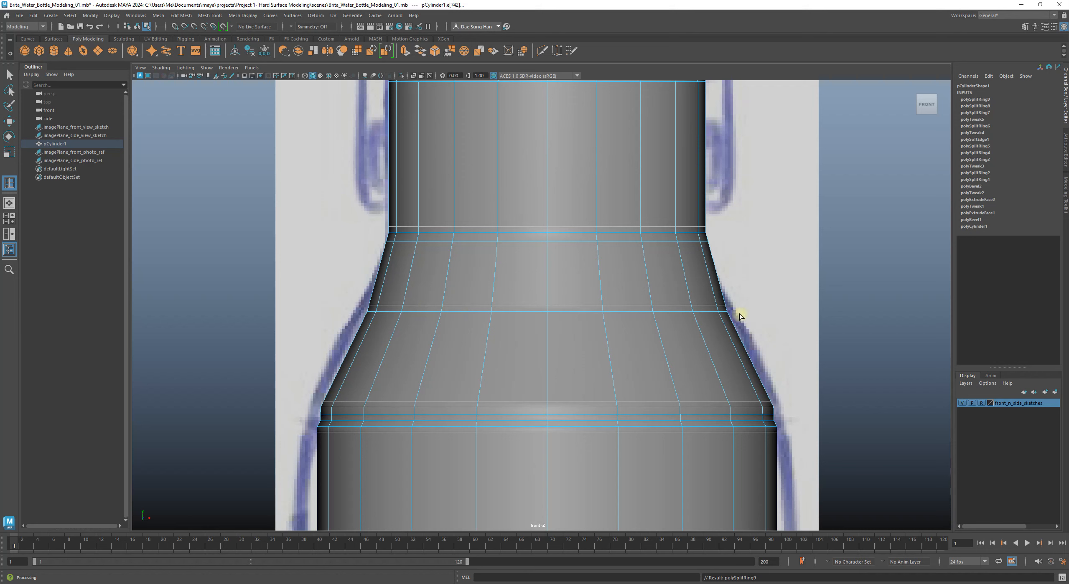
Step: Add a second edge loop across the lower shoulder, then clear the selection
click(488, 330)
drag(495, 321, 495, 318)
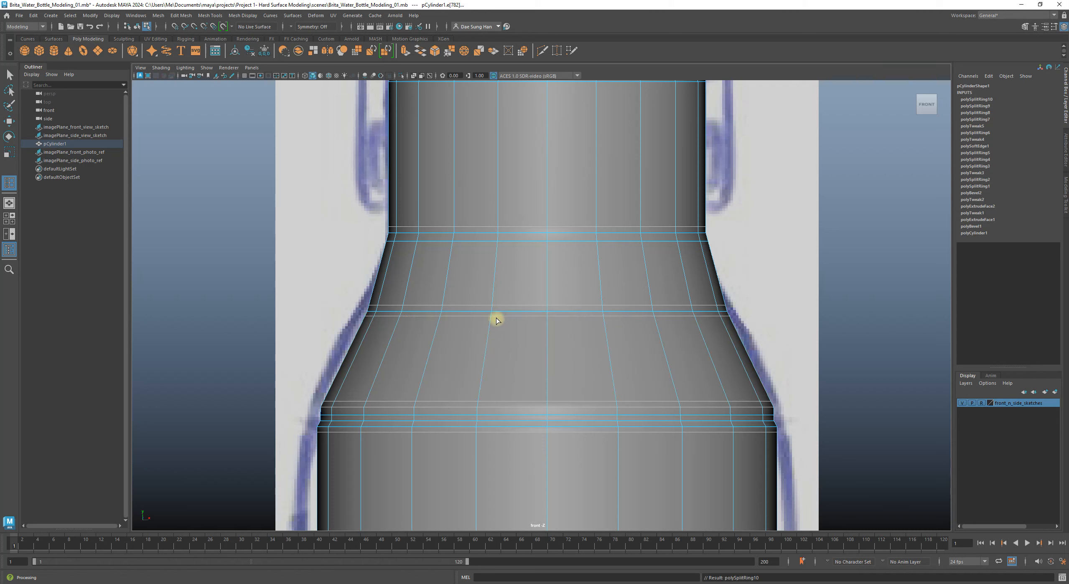
alt+right_drag(521, 310, 632, 353)
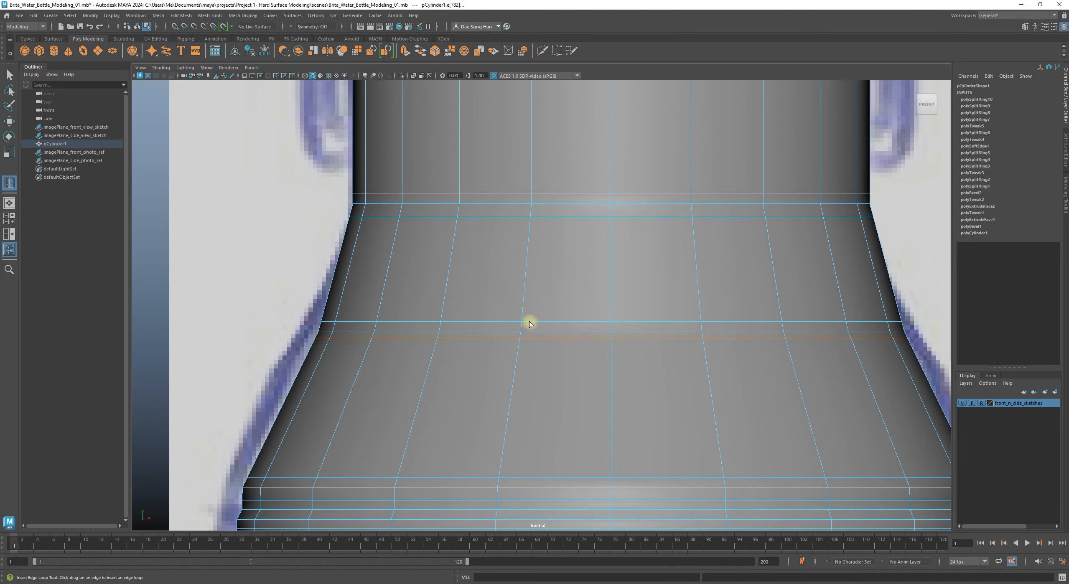
key(w)
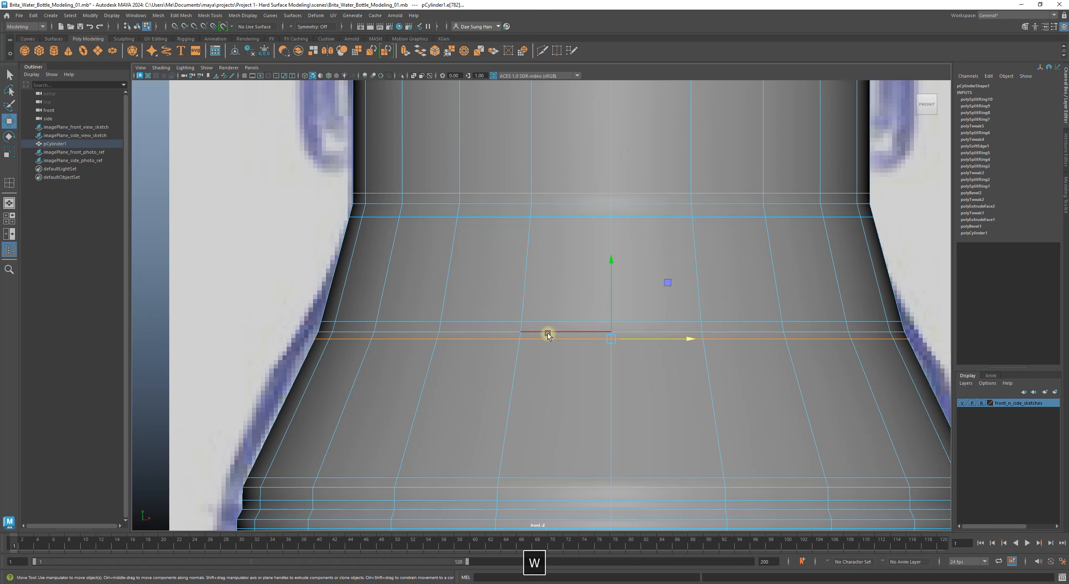
click(308, 315)
Step: Compare smoothed preview and low-poly cage of the bottle top, ending in smoothed preview
key(3)
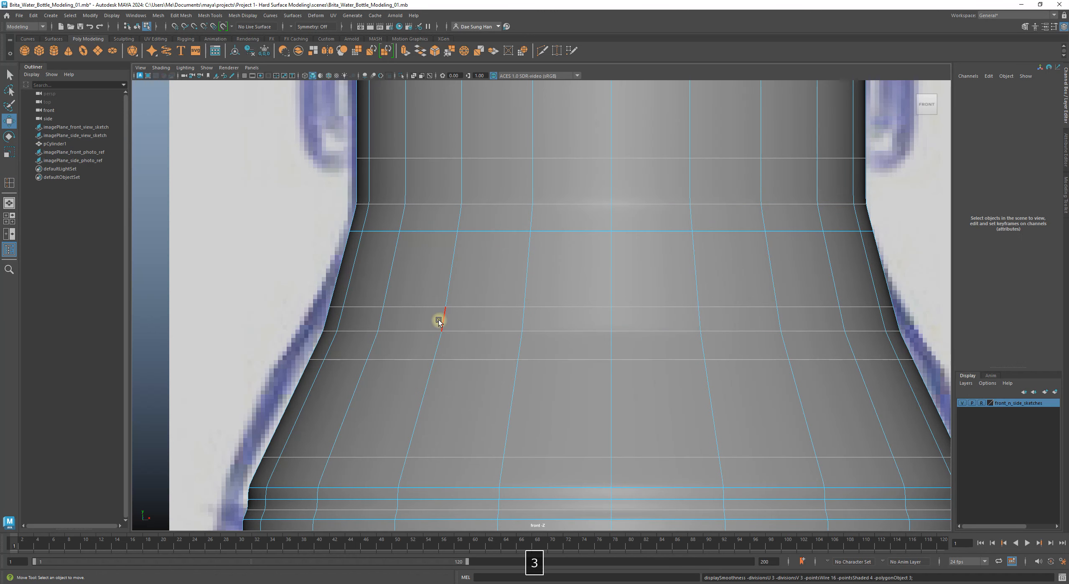
key(1)
scroll(520, 311, down, 5)
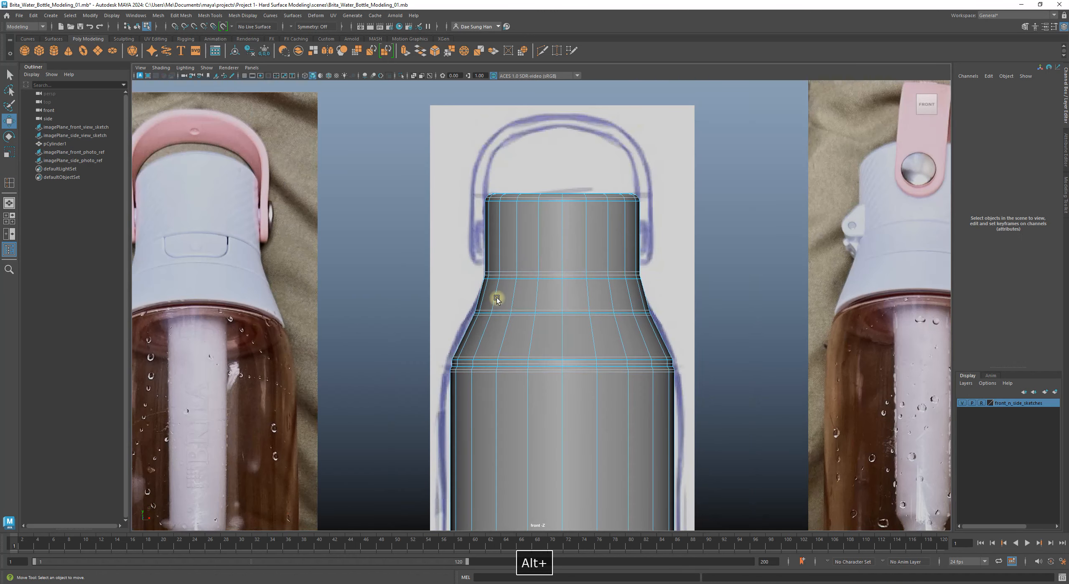
right_drag(572, 284, 753, 177)
key(3)
key(1)
key(3)
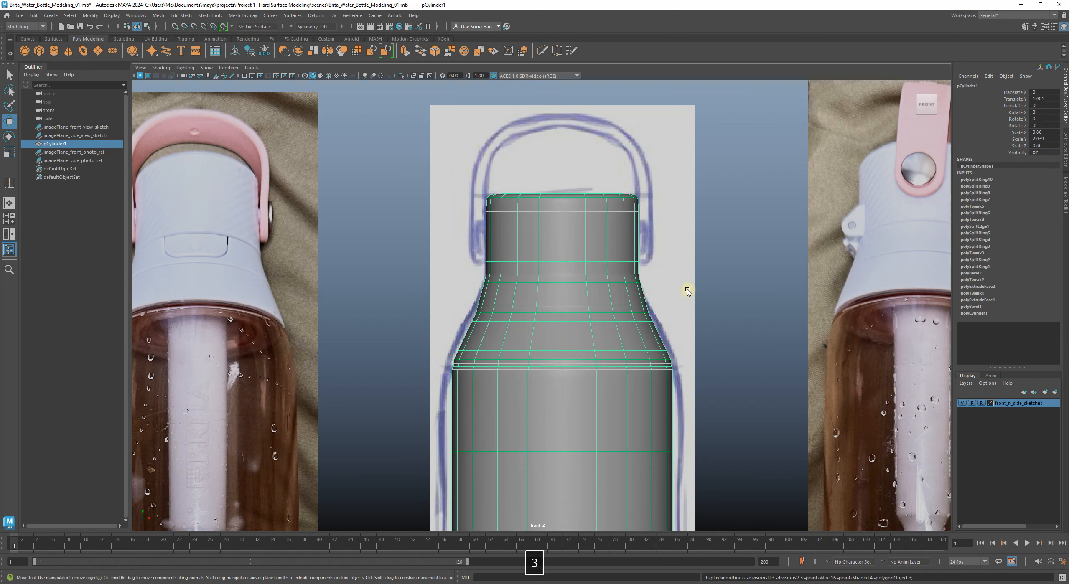
click(744, 274)
alt+right_drag(377, 226, 410, 247)
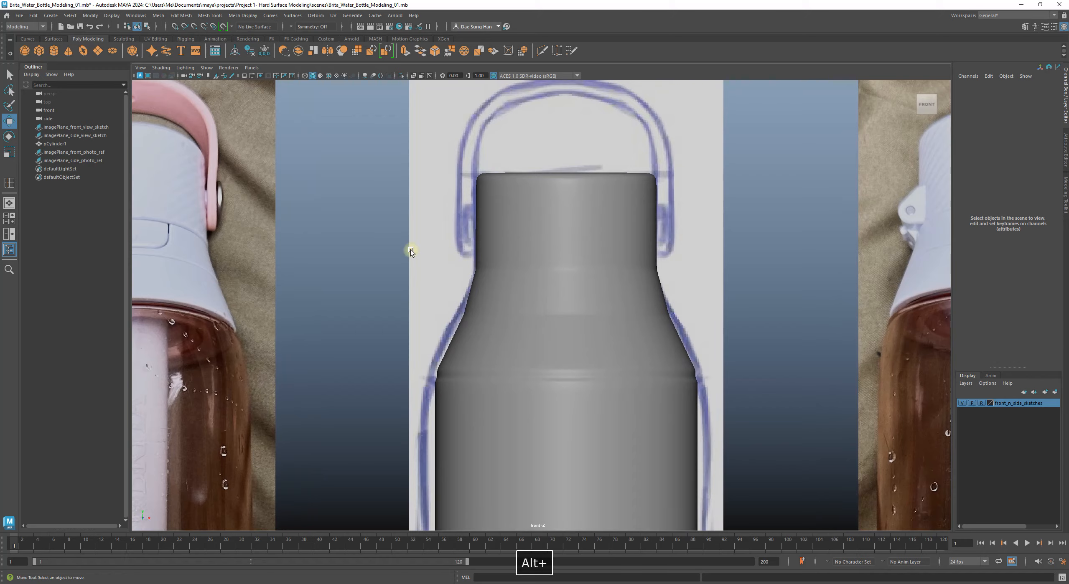
alt+middle_drag(409, 246, 563, 262)
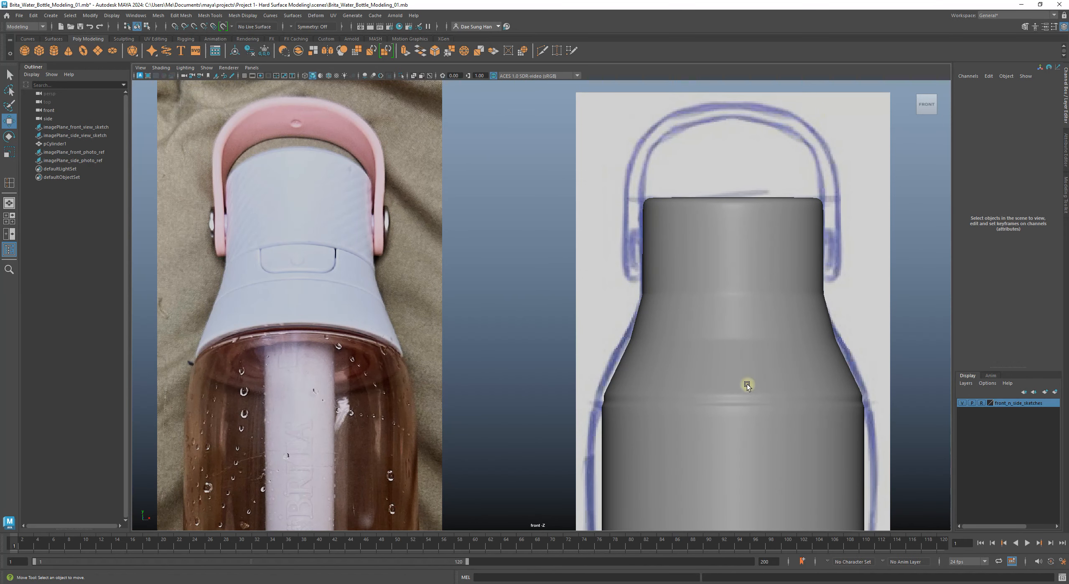
alt+middle_drag(672, 327, 598, 328)
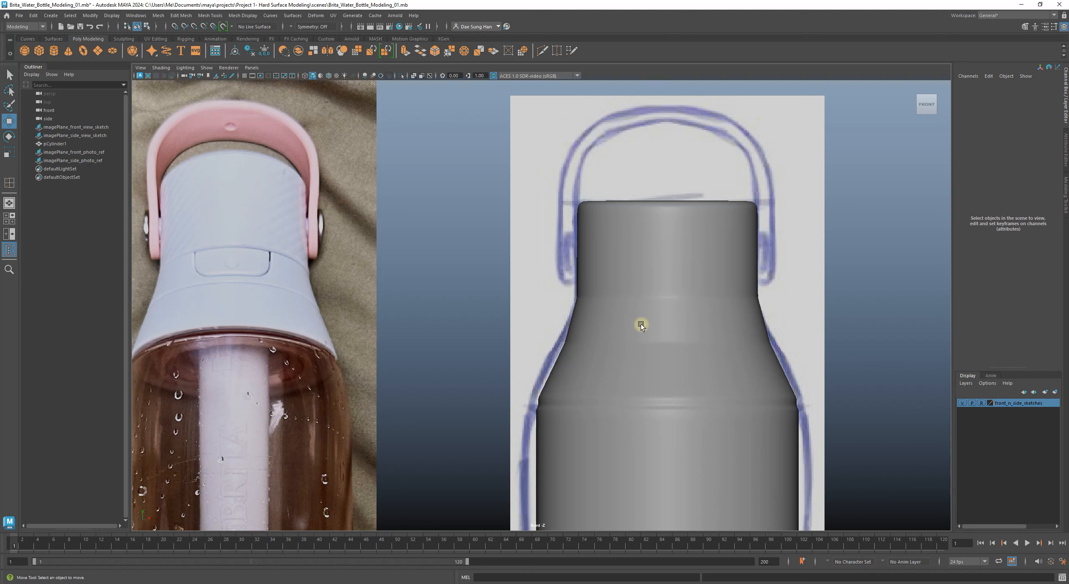
mouse_move(641, 323)
alt+middle_down()
mouse_move(166, 295)
mouse_move(250, 382)
alt+middle_up()
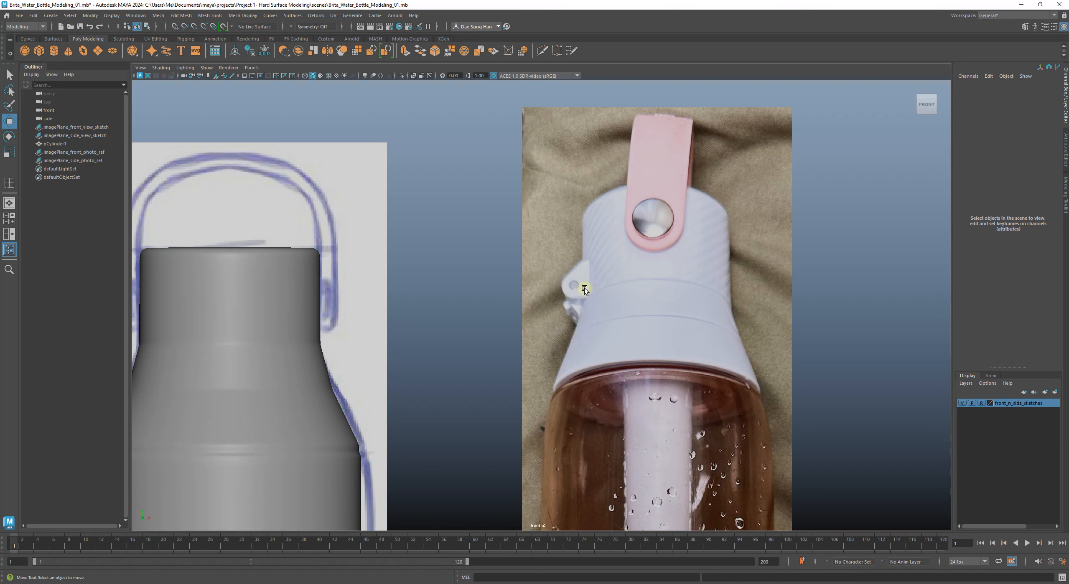
alt+middle_drag(440, 325, 820, 263)
click(620, 341)
key(3)
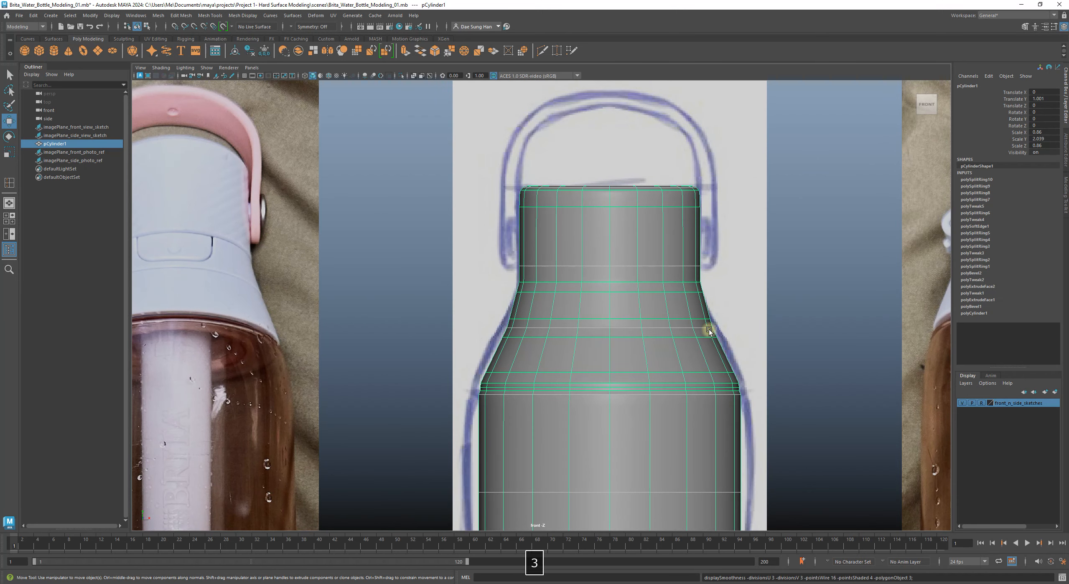
click(834, 306)
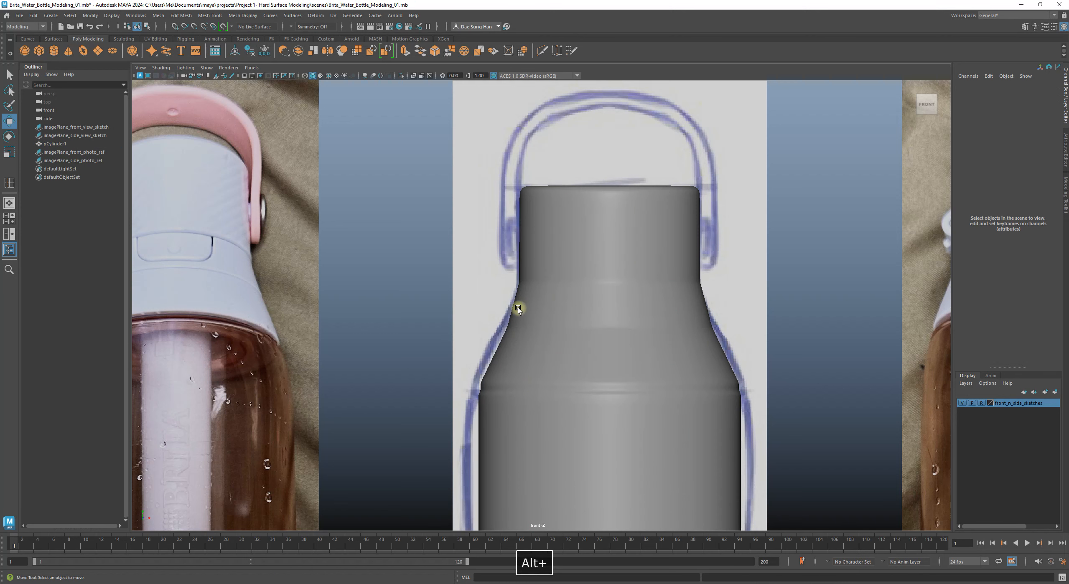
alt+right_drag(517, 307, 716, 374)
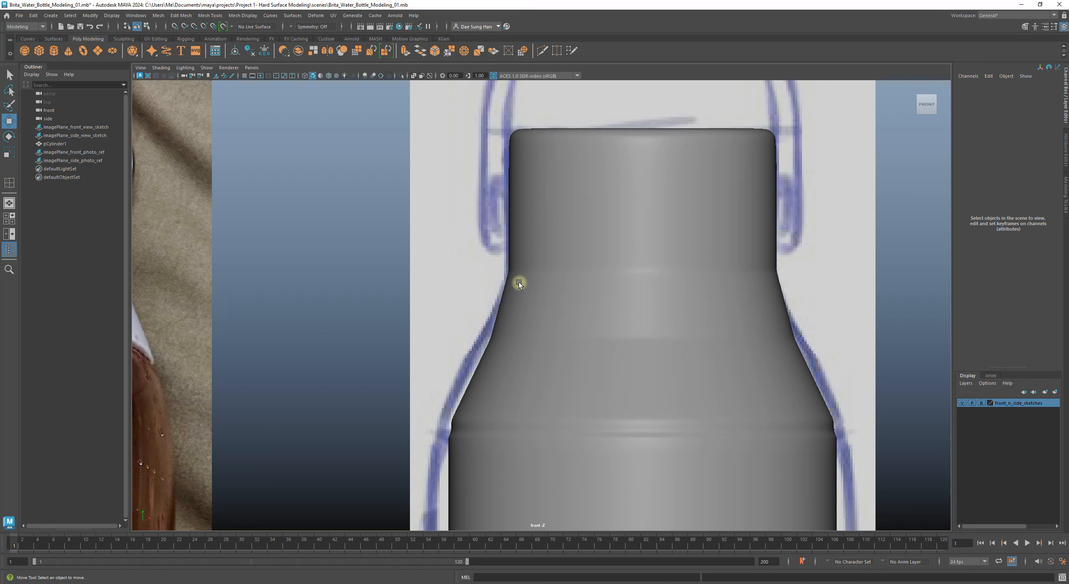
alt+middle_drag(595, 369, 536, 341)
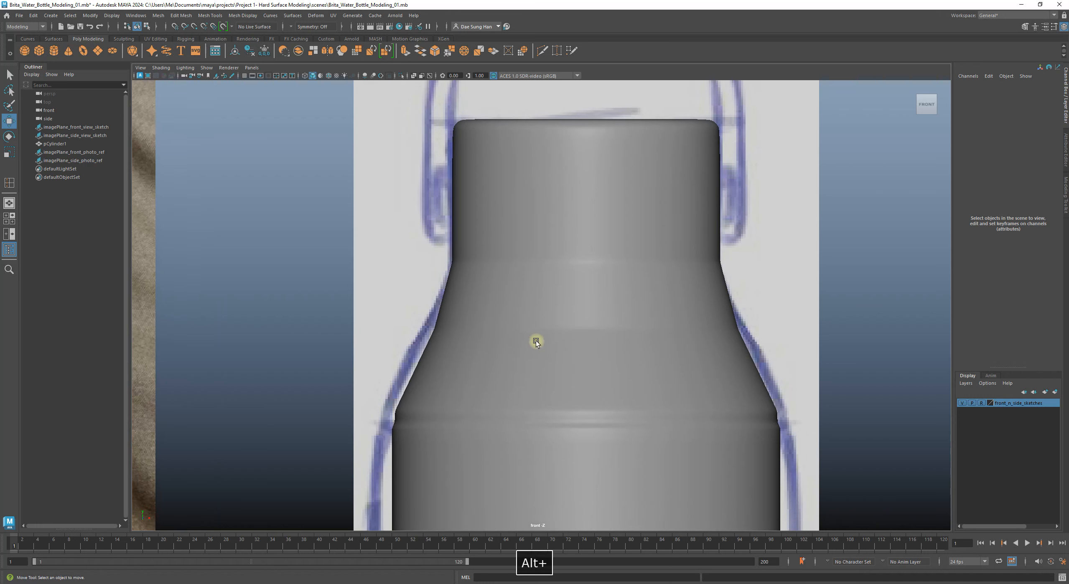
Step: Show the bottle's low-poly cage, undo then redo the edge loop insertion, and clear the selection
click(552, 353)
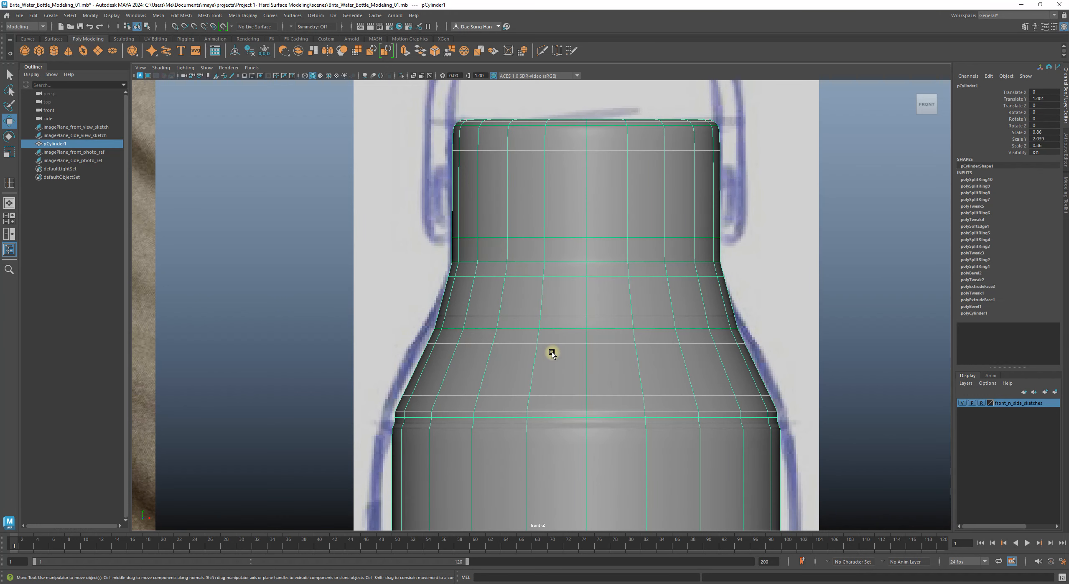
key(1)
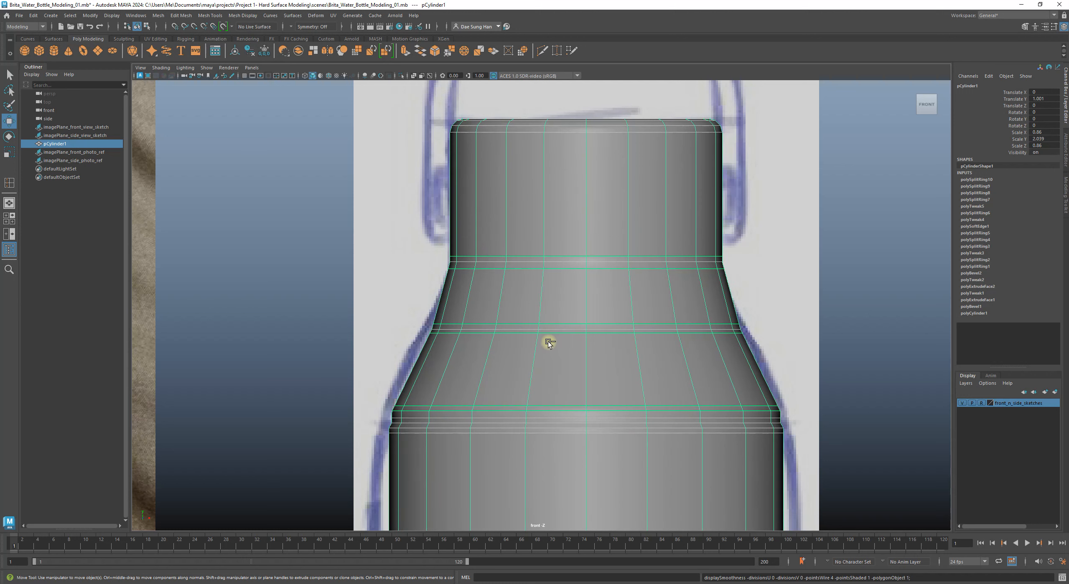
key(ctrl+z)
key(ctrl+z)
key(ctrl+z)
key(ctrl+z)
key(ctrl+z)
key(ctrl+z)
key(ctrl+z)
key(ctrl+z)
key(ctrl+z)
key(ctrl+z)
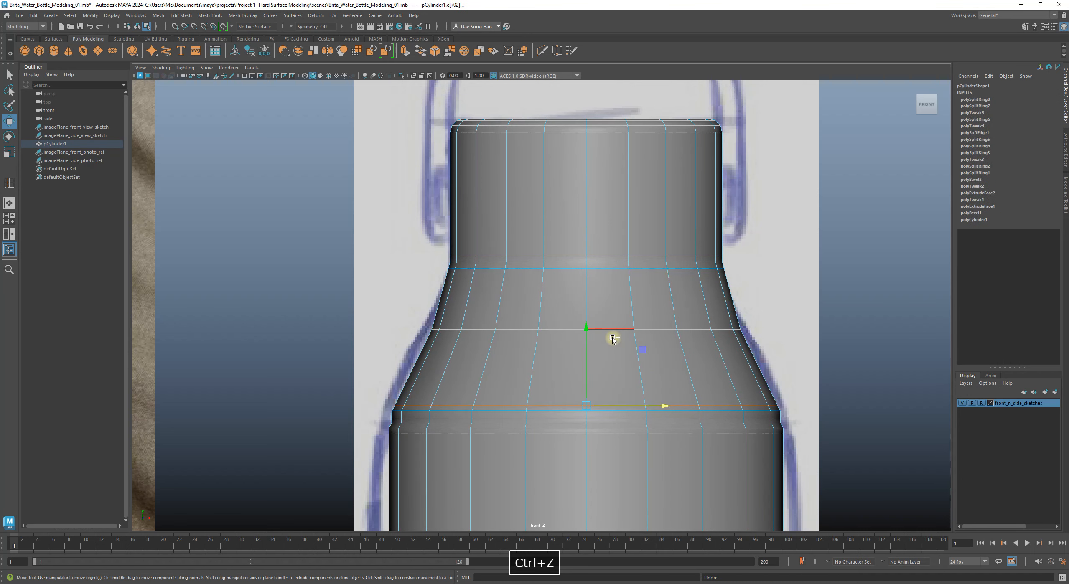
key(ctrl+z)
key(ctrl+z)
key(ctrl+z)
key(ctrl+shift+z)
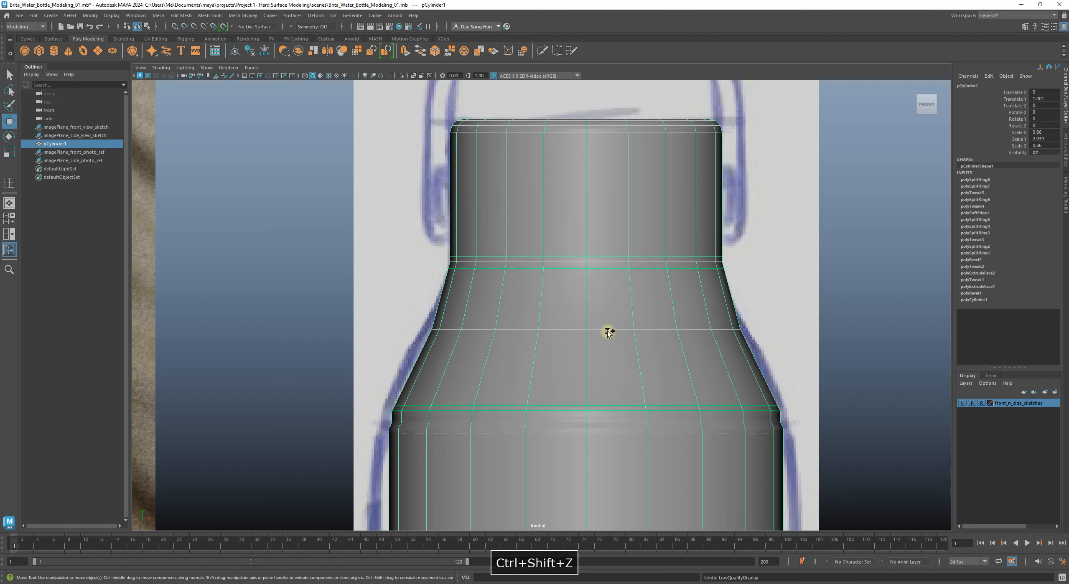
key(ctrl+y)
key(ctrl+y)
key(ctrl+y)
key(ctrl+y)
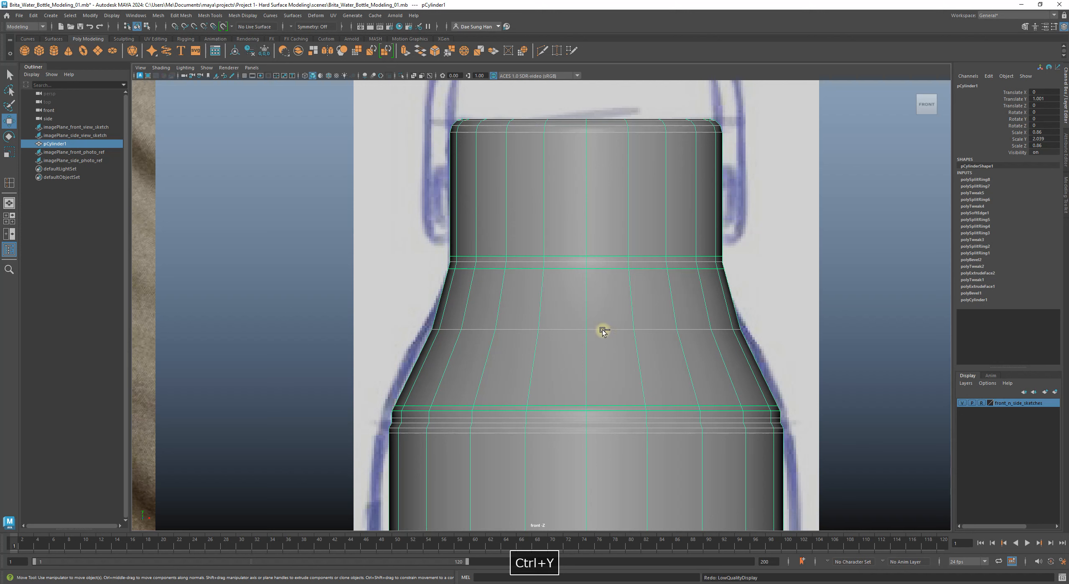
key(ctrl+y)
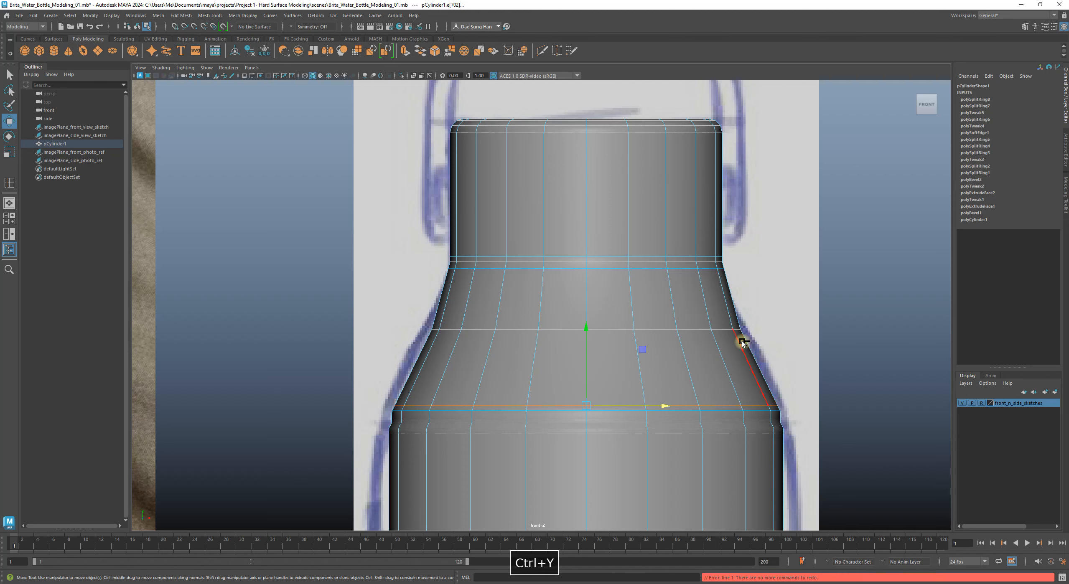
click(871, 368)
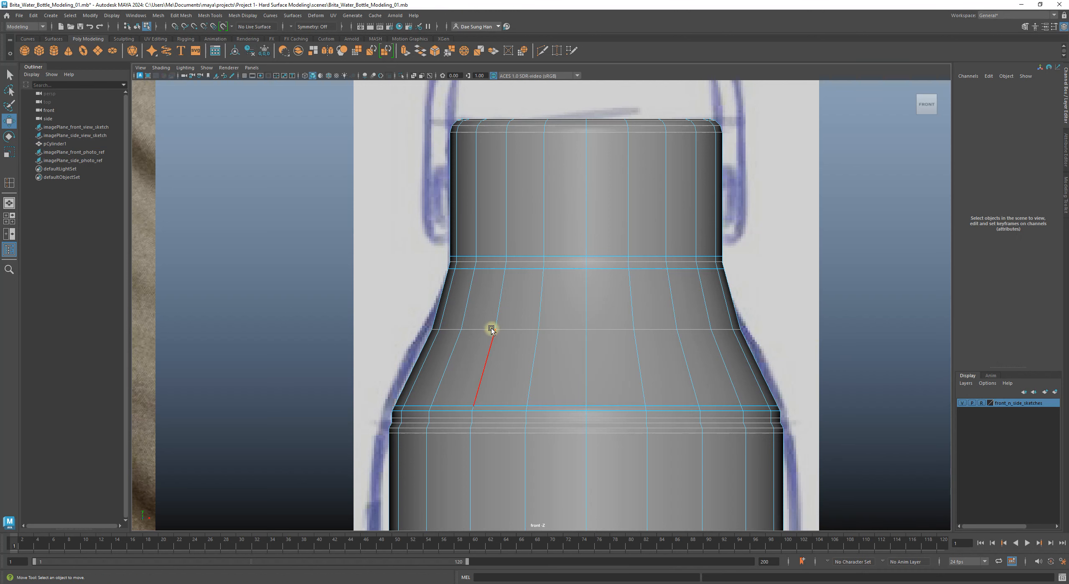
Step: Select the middle shoulder edge loop and raise it higher up the shoulder
alt+middle_drag(489, 332, 479, 309)
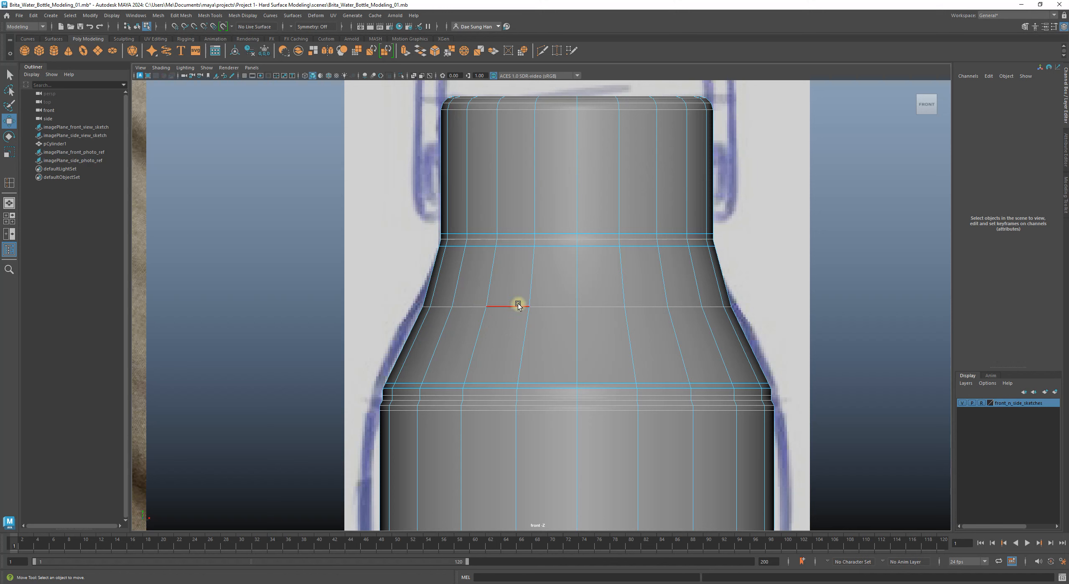
key(3)
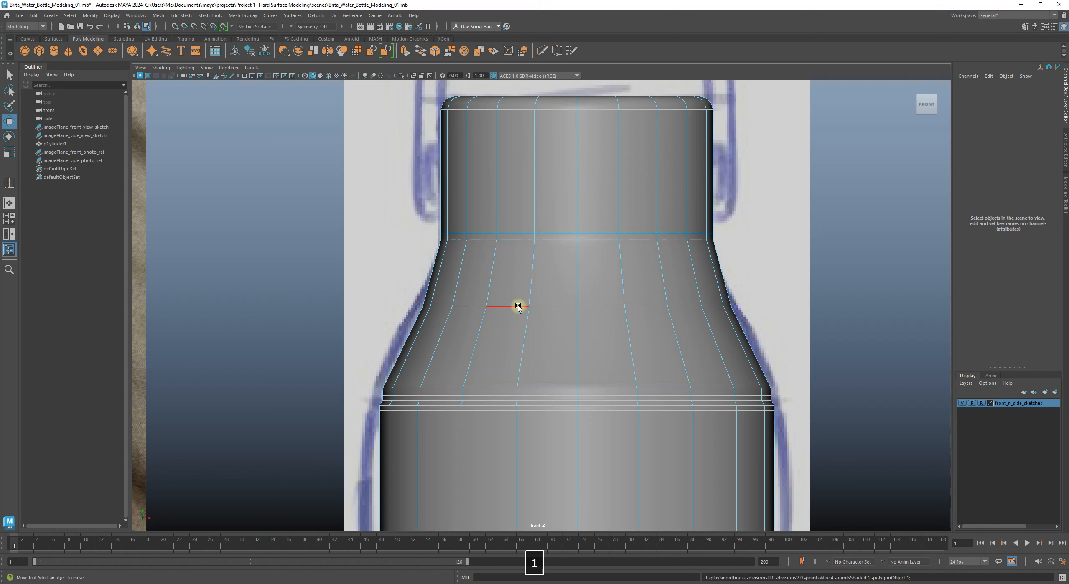
key(1)
double_click(518, 307)
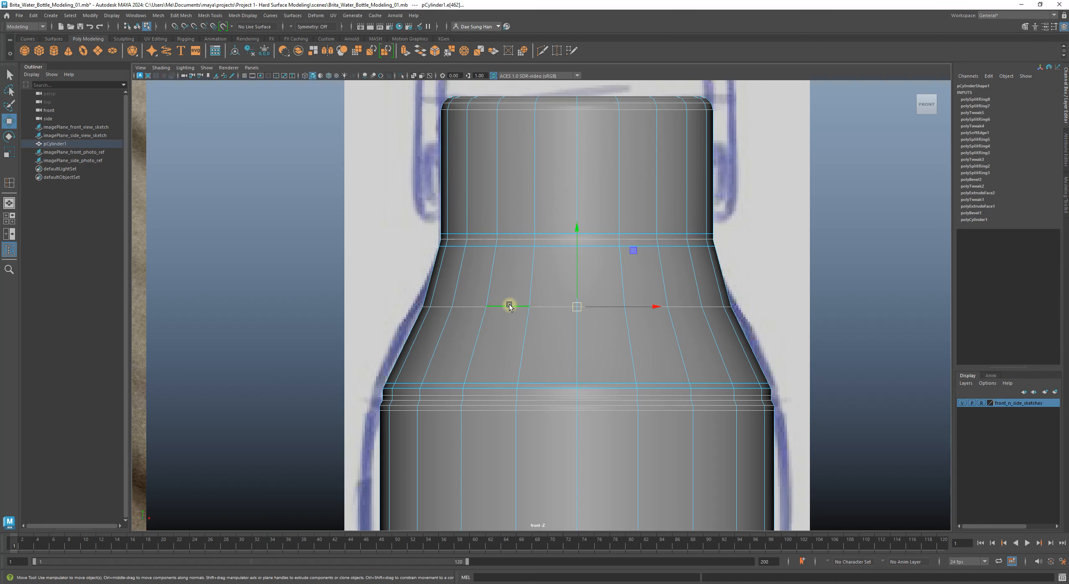
key(3)
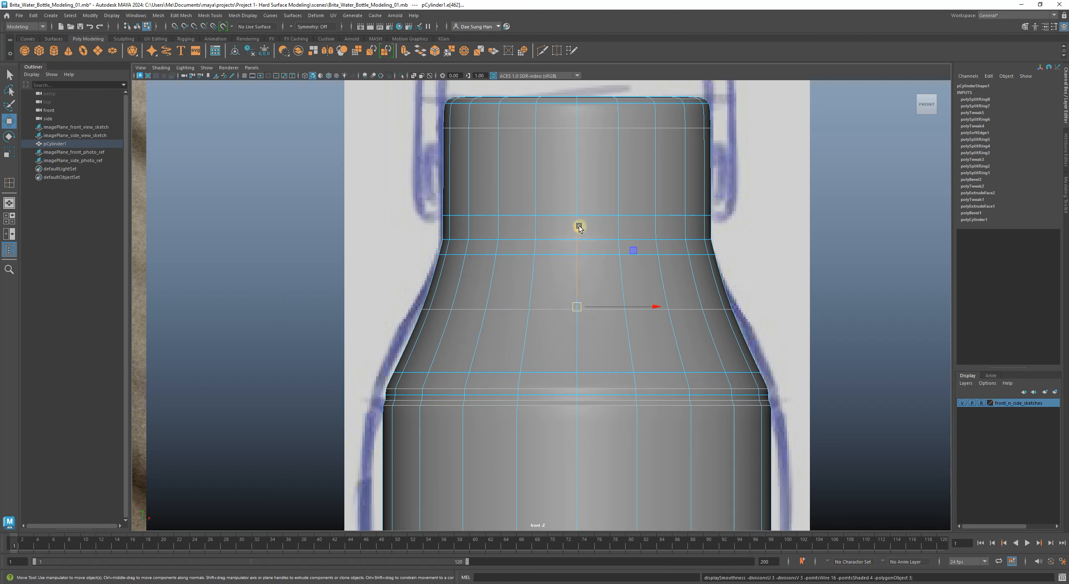
drag(578, 226, 578, 201)
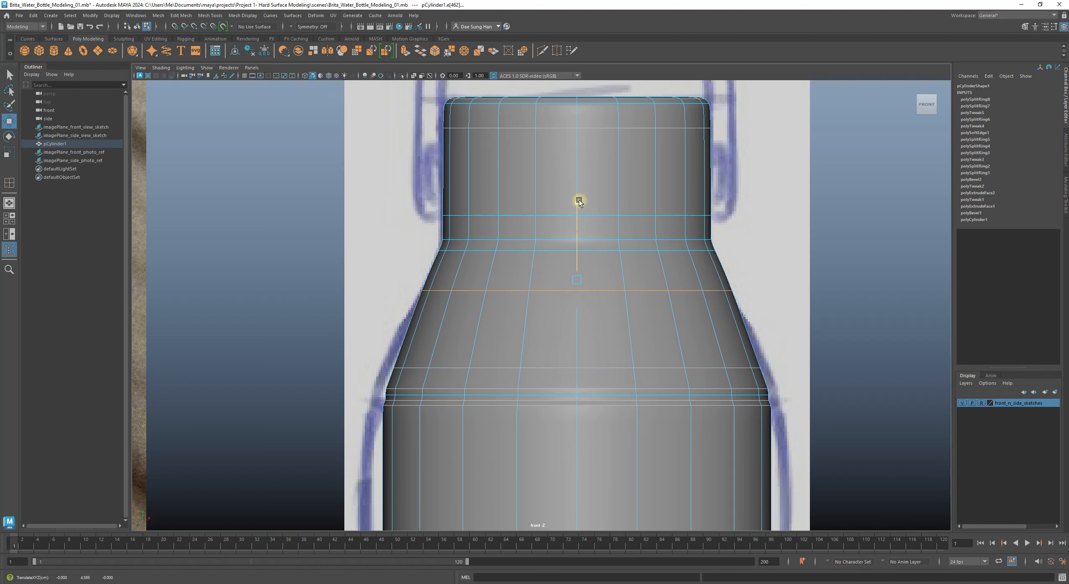
key(1)
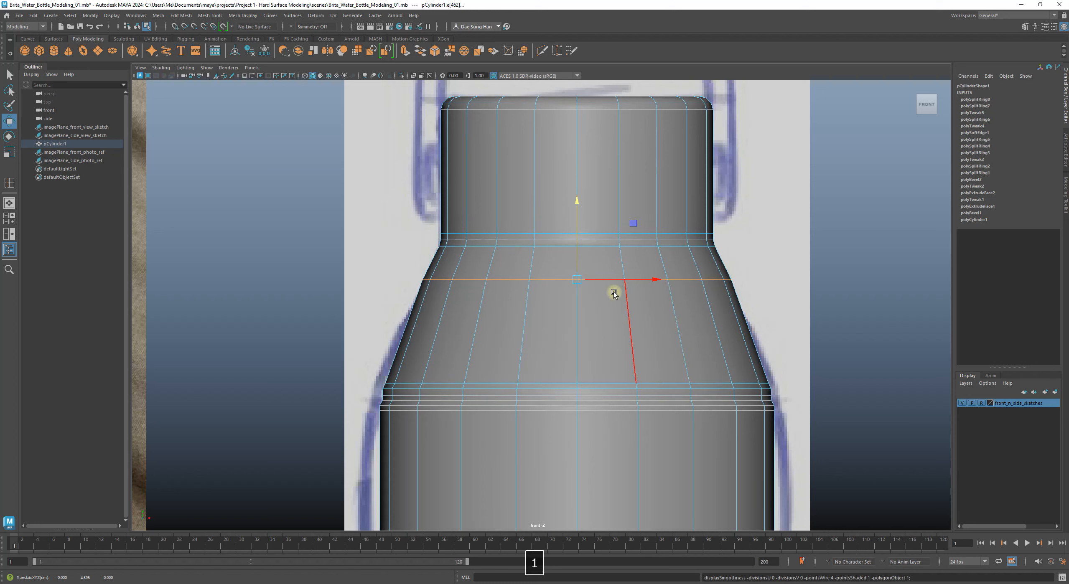
Step: Move the upper shoulder edge loop slightly down along Y
key(r)
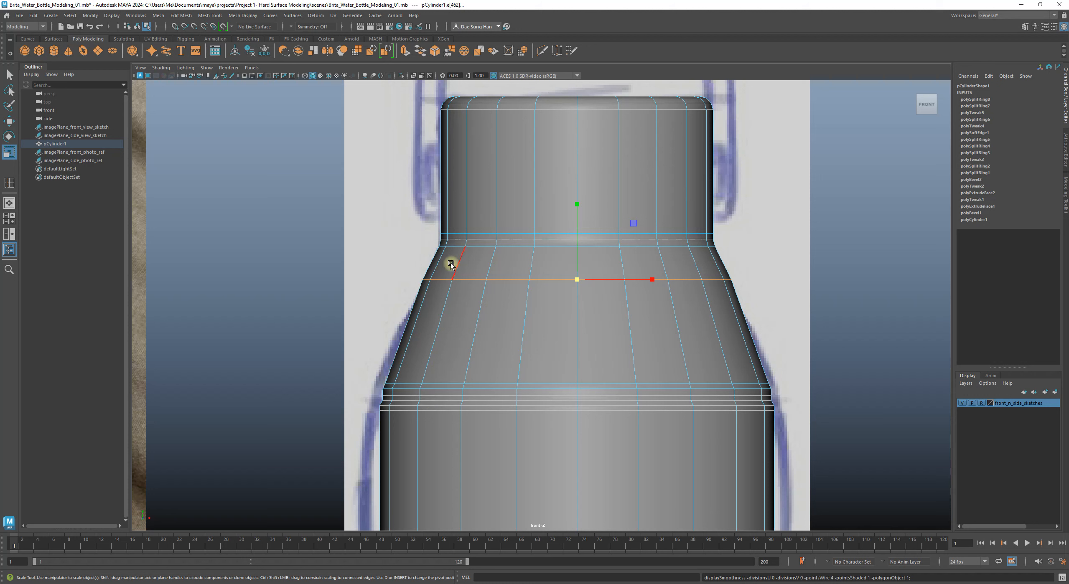
key(w)
drag(577, 249, 570, 291)
key(r)
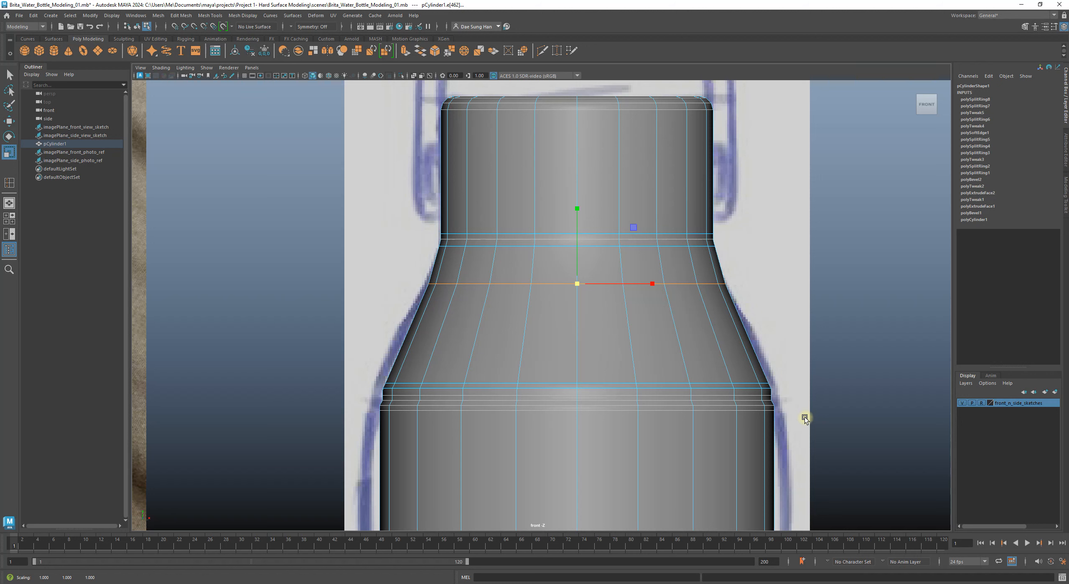
Step: Insert one edge loop across the lower shoulder using the Insert Edge Loop Tool from the marking menu
shift+right_click(663, 321)
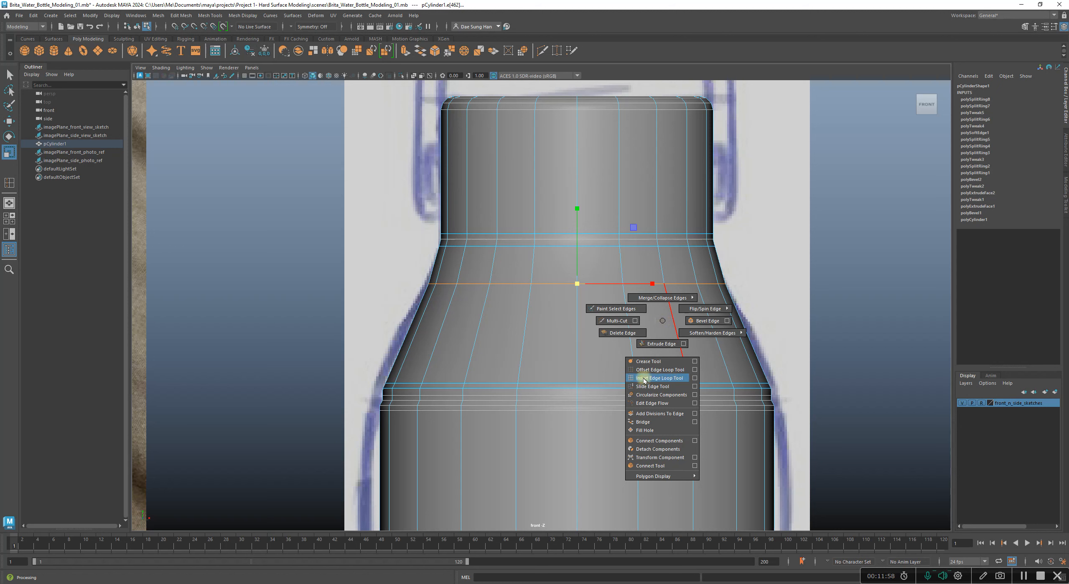
click(666, 377)
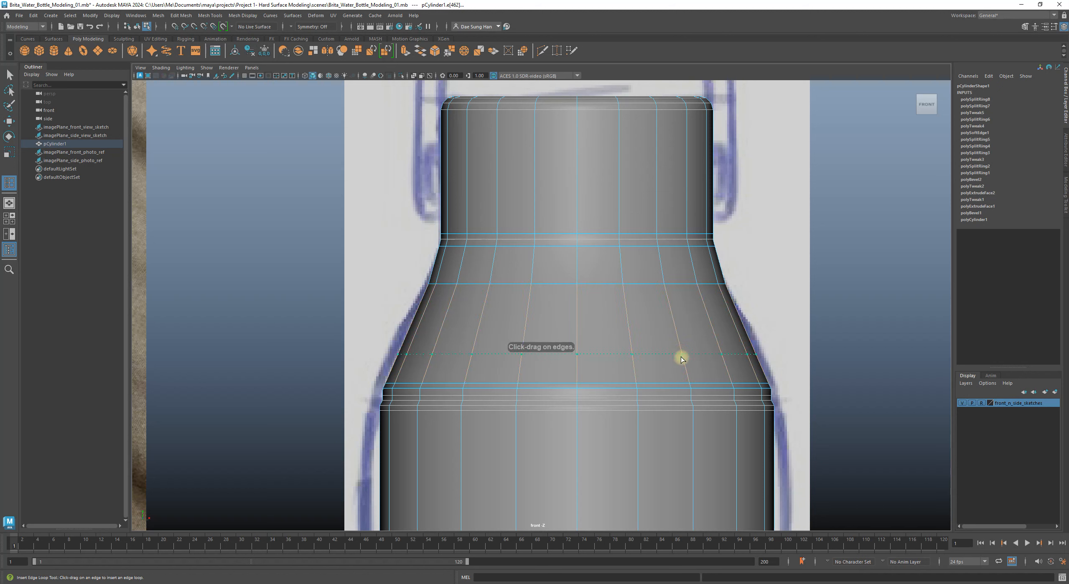
click(685, 330)
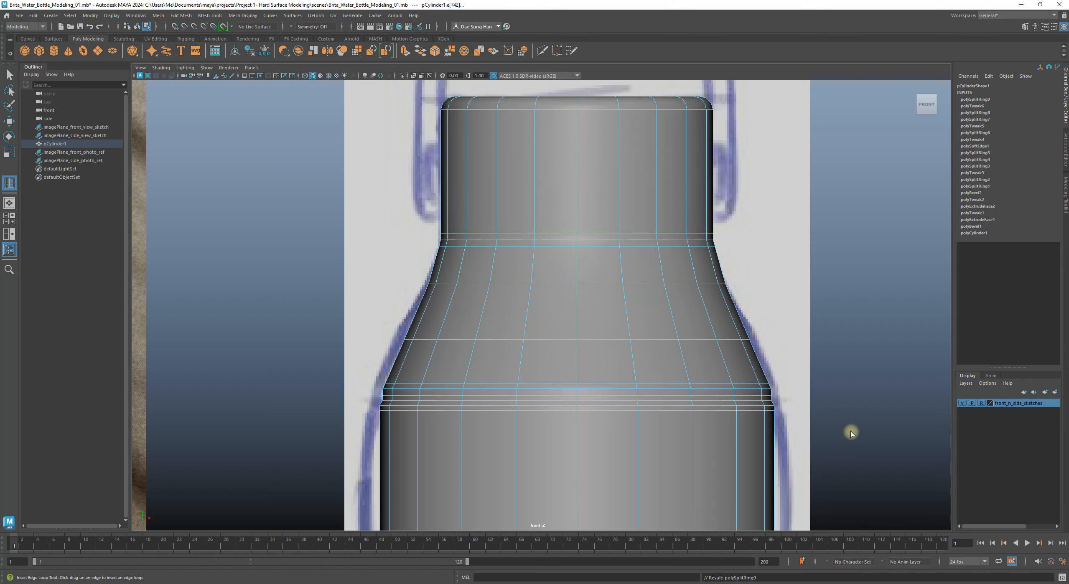
Step: Scale the new shoulder edge loop slightly inward and check it in smoothed preview
alt+middle_drag(627, 341, 610, 350)
key(w)
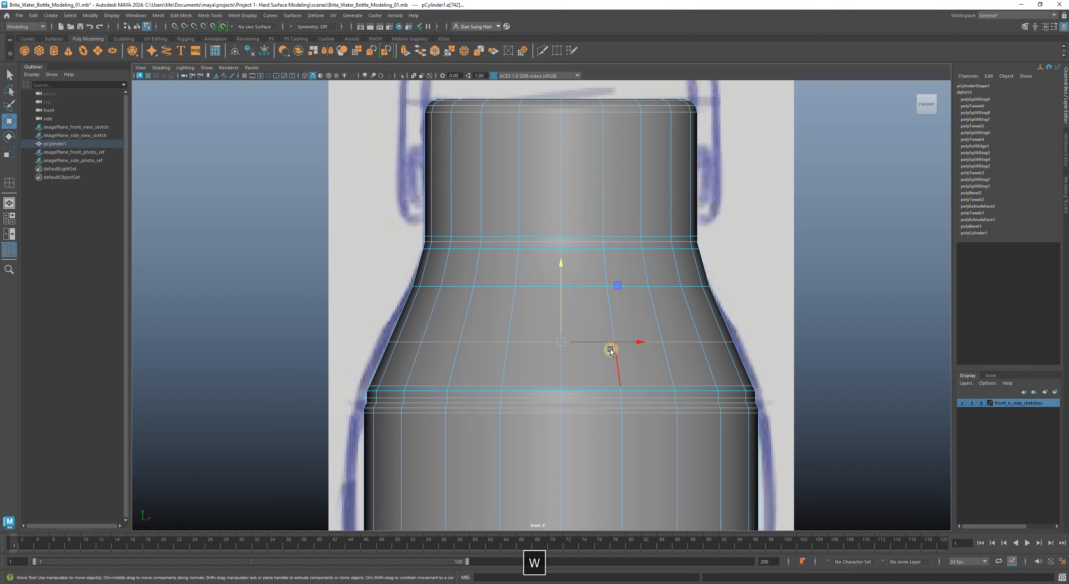
key(r)
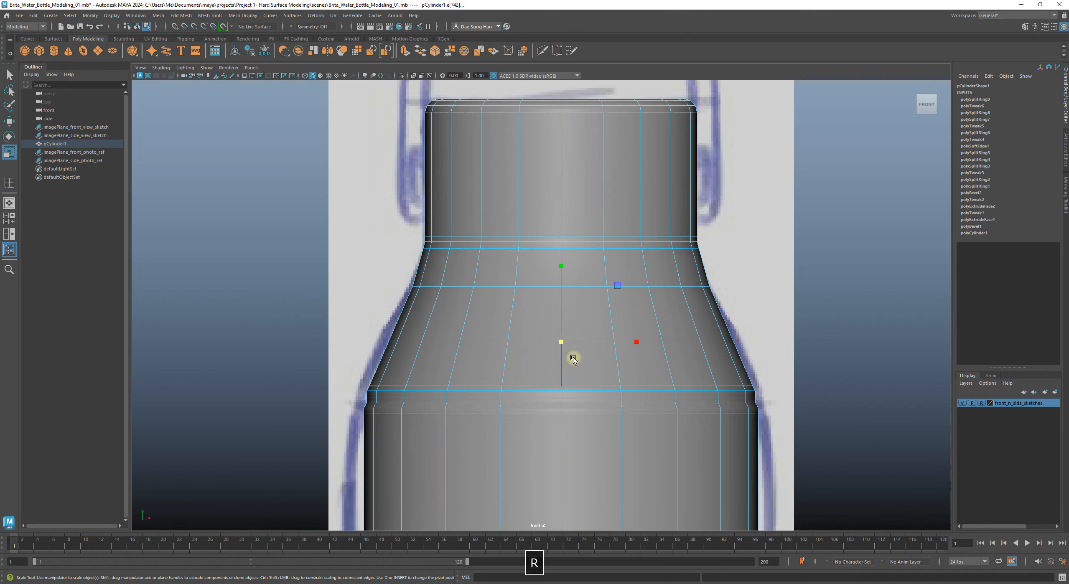
drag(559, 340, 556, 341)
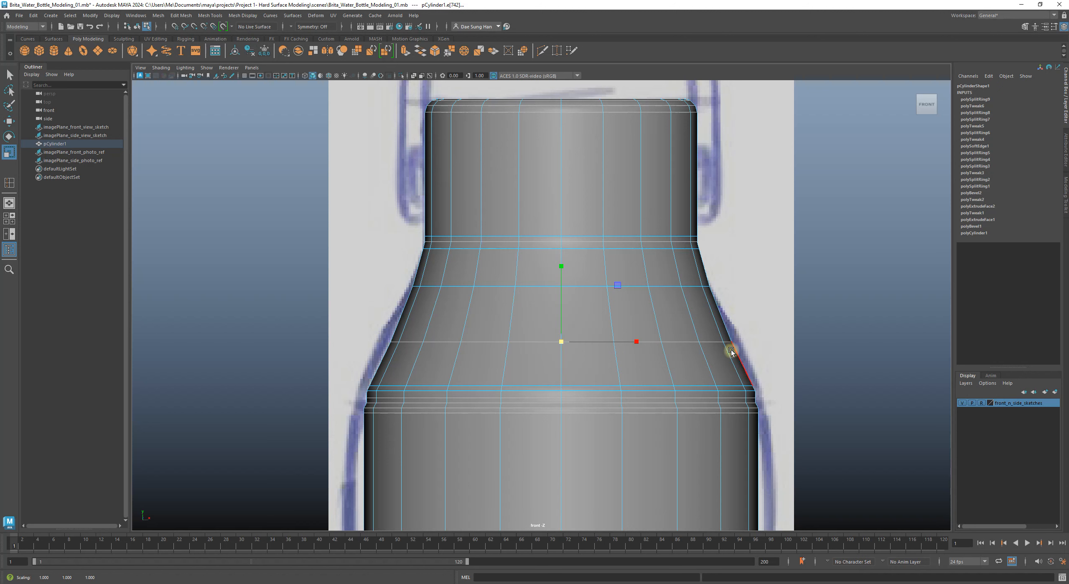
key(3)
right_drag(676, 321, 773, 255)
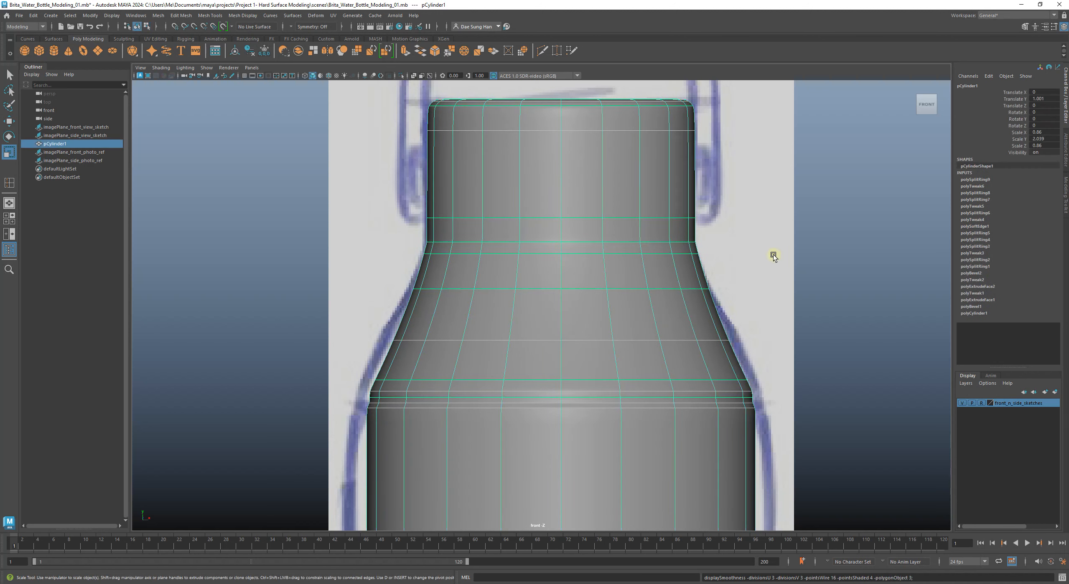
click(849, 300)
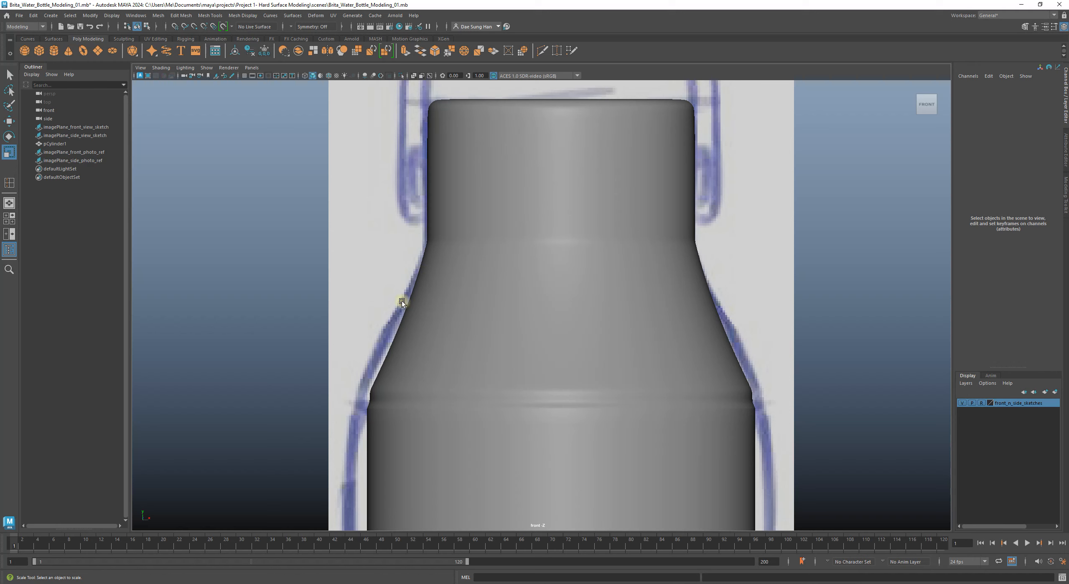
Step: In edge mode, scale another shoulder loop inward to fit the sketch, then select the loop below the neck
click(441, 293)
right_drag(445, 278, 458, 219)
double_click(500, 289)
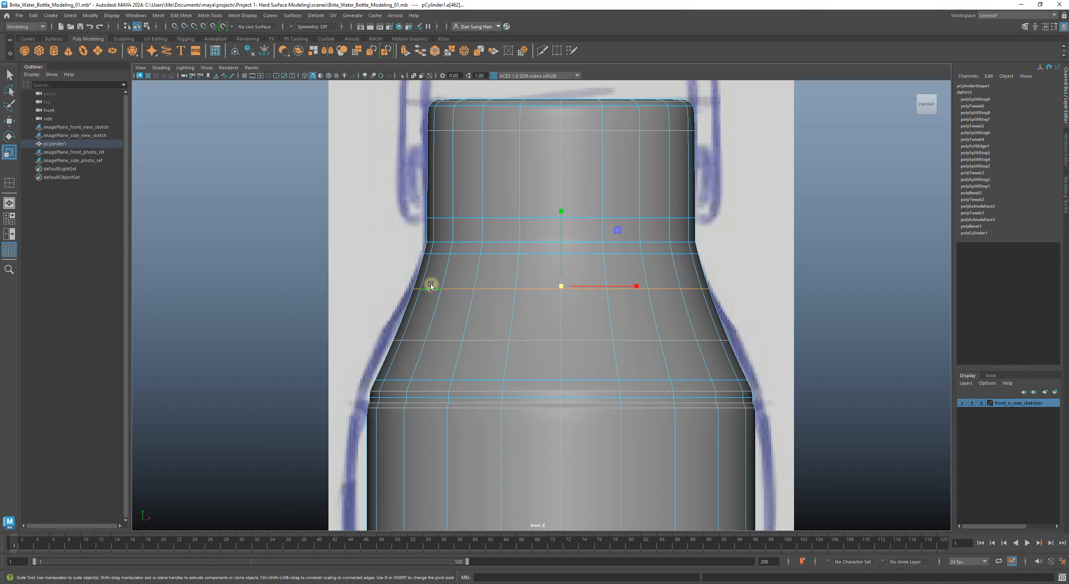
alt+right_drag(565, 303, 745, 322)
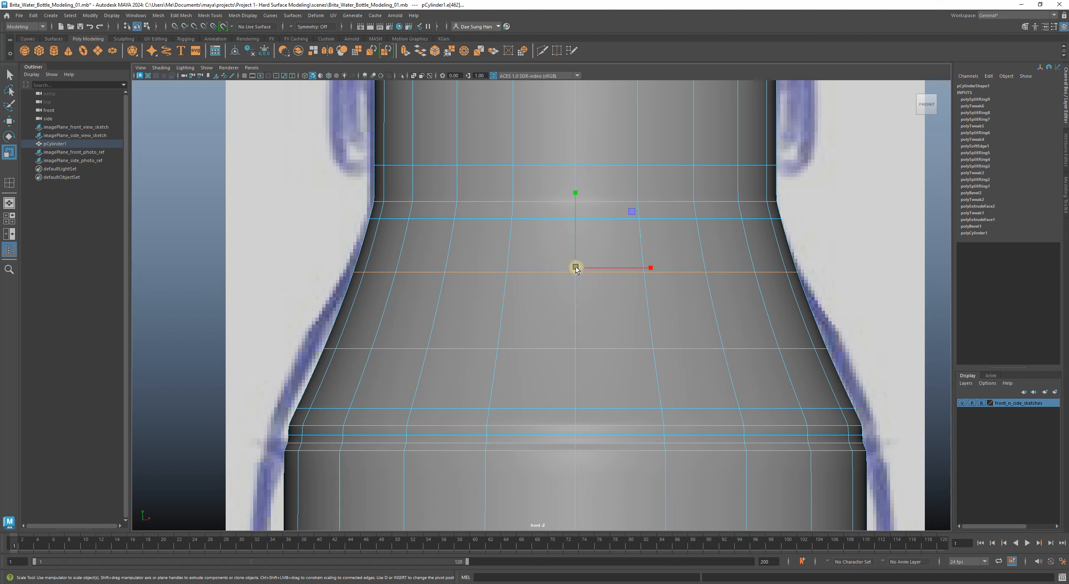
drag(575, 266, 575, 270)
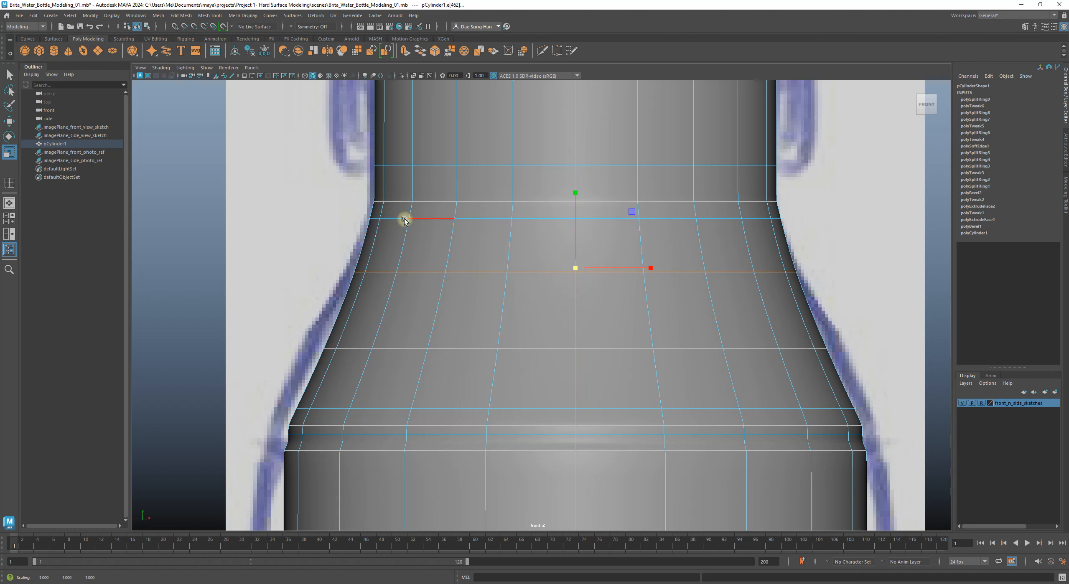
key(1)
key(3)
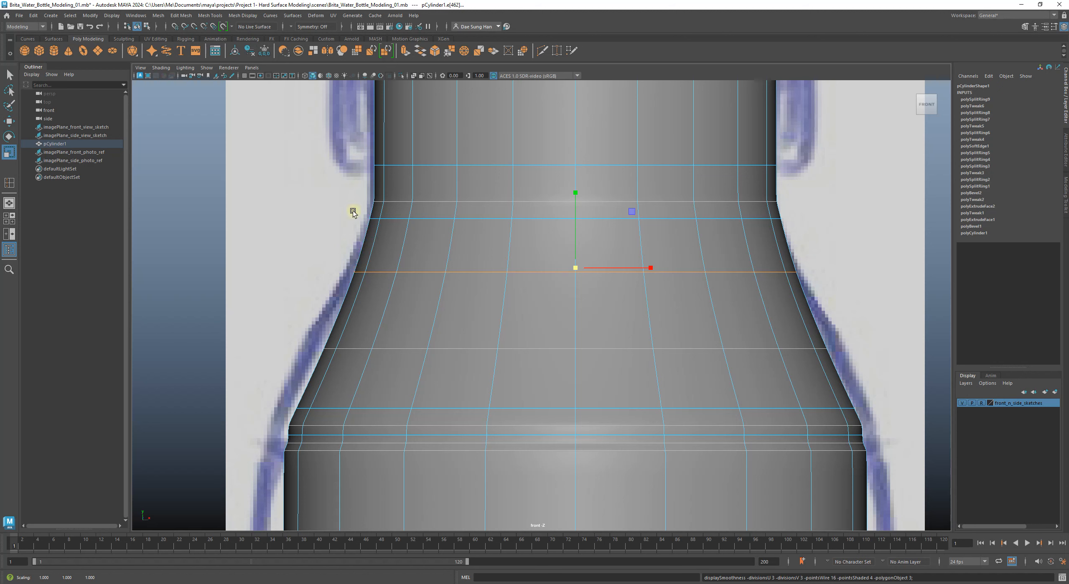
click(491, 218)
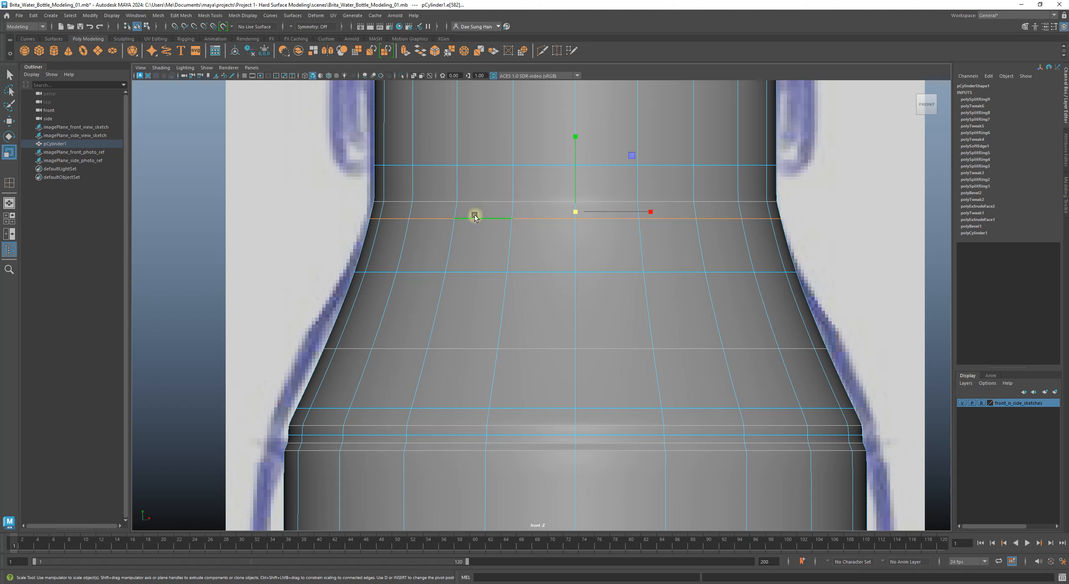
Step: Delete the edge loop below the neck, verify cage and smoothed shapes, then return to Object Mode and frame the scene
shift+right_click(547, 240)
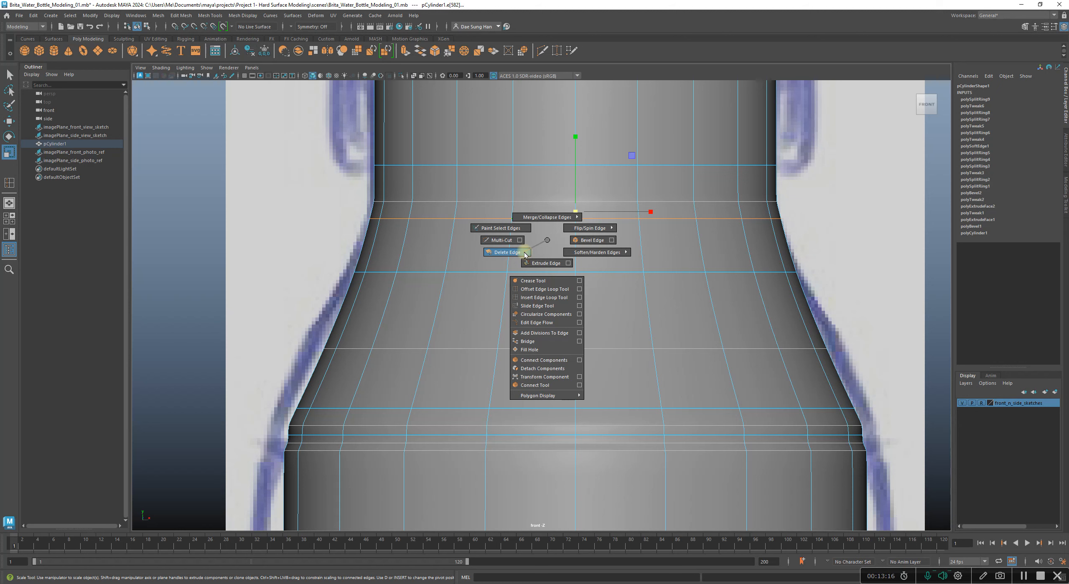
click(525, 253)
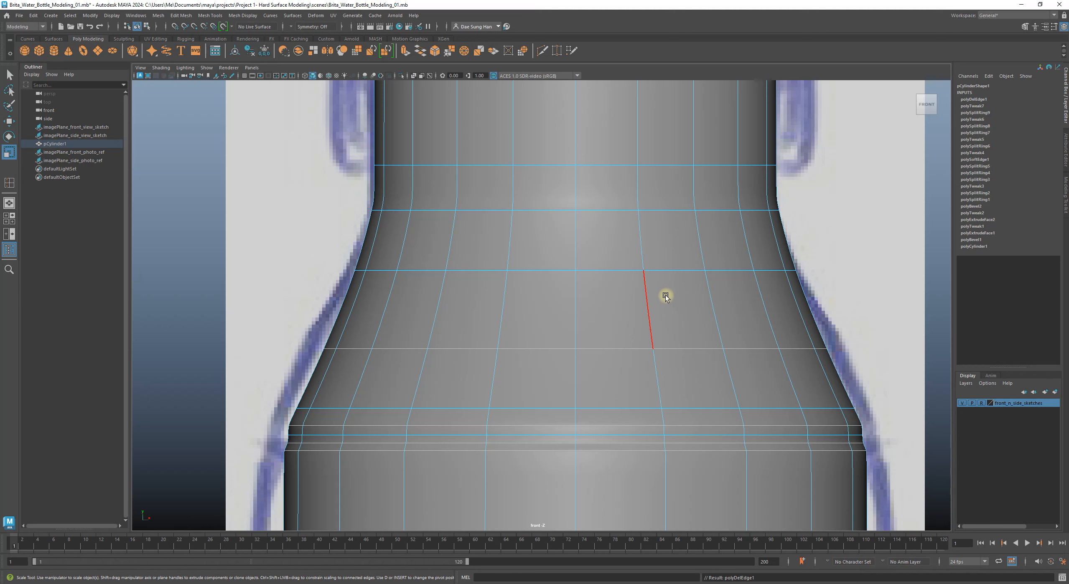
key(1)
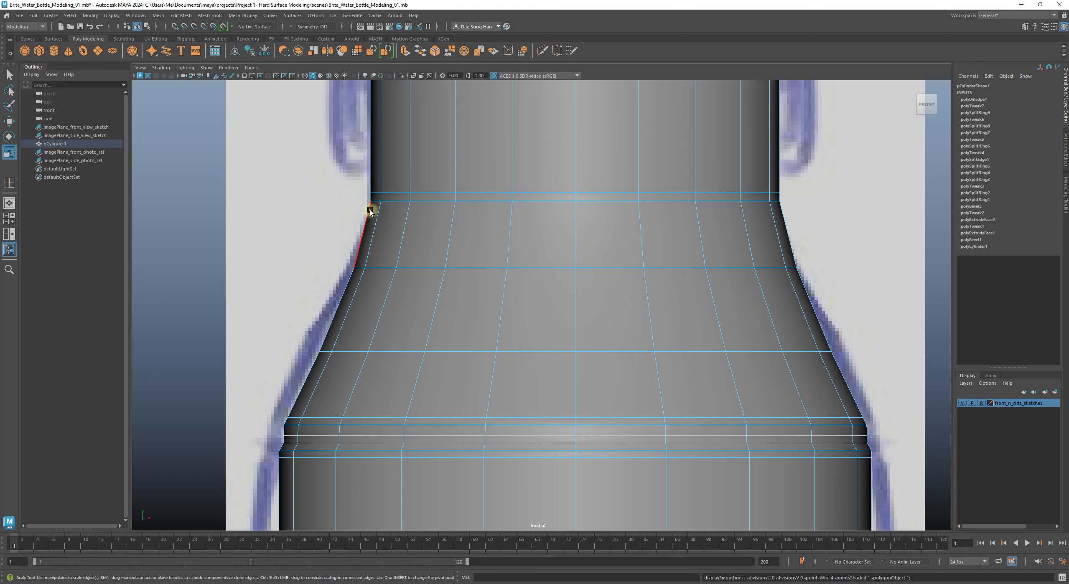
key(3)
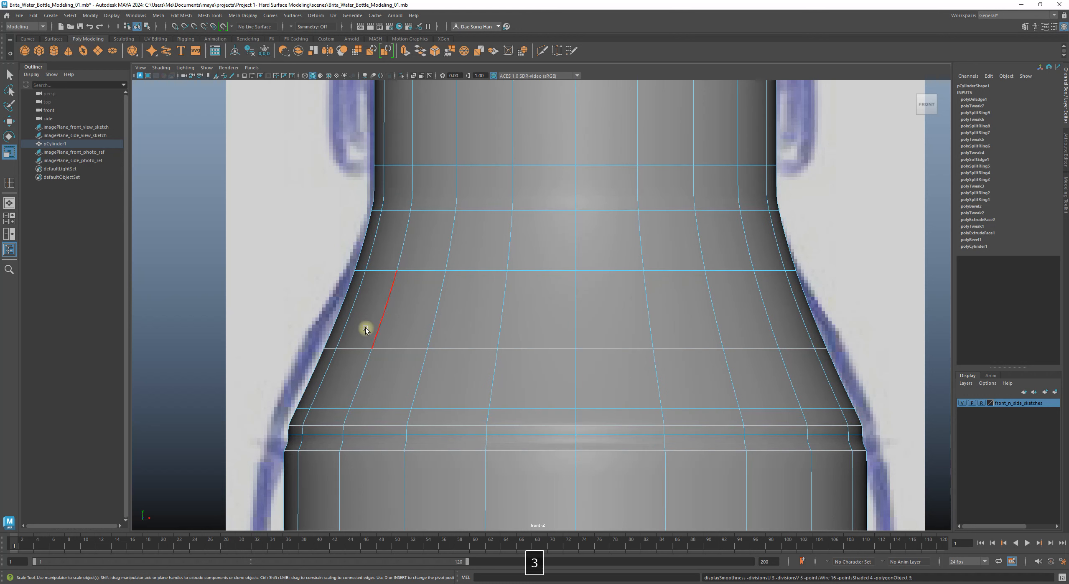
right_drag(429, 248, 661, 148)
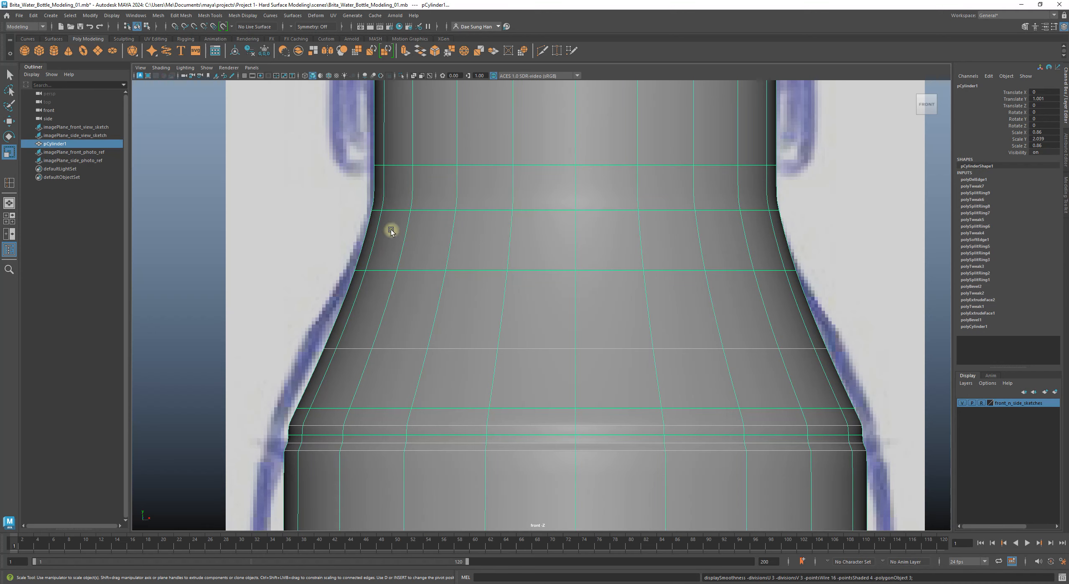
click(187, 223)
key(a)
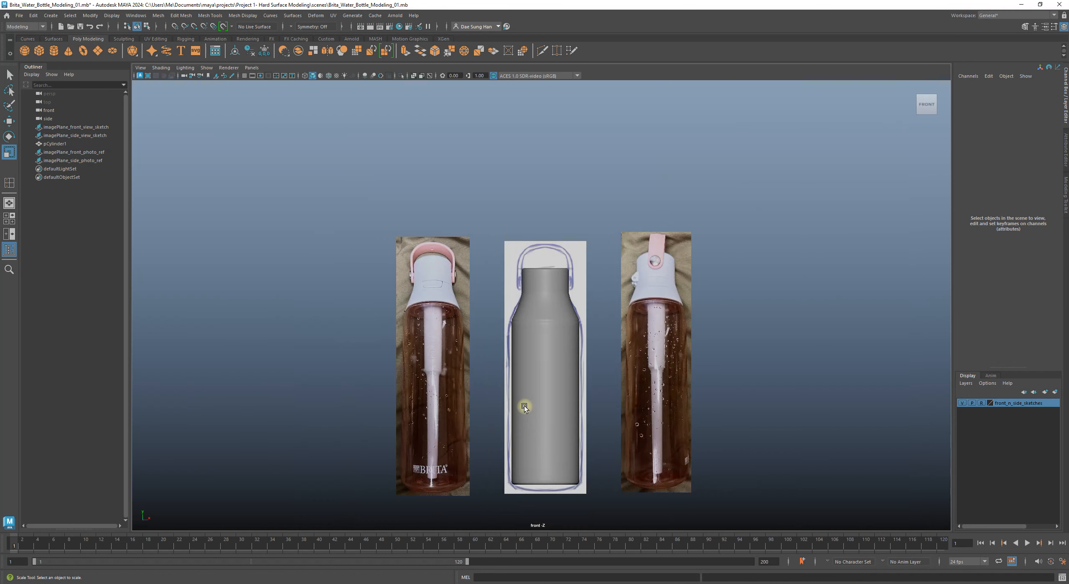
scroll(540, 329, up, 3)
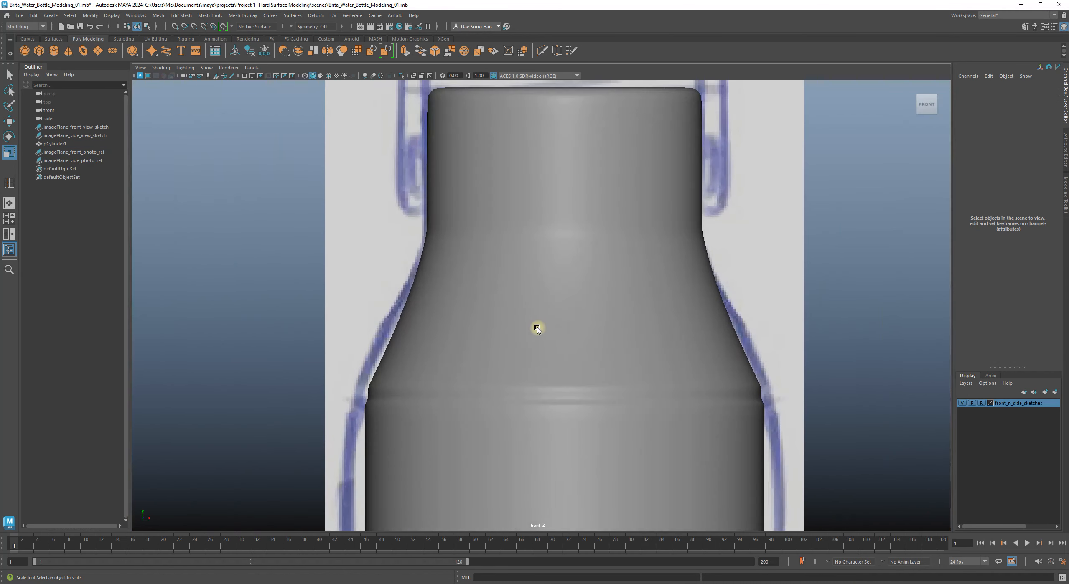
click(430, 268)
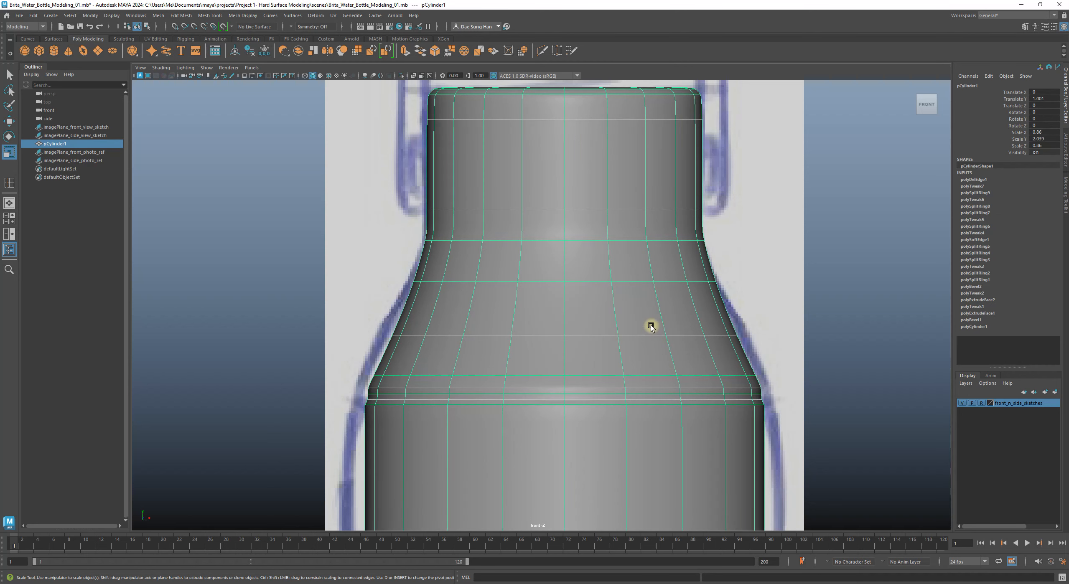
key(1)
alt+right_drag(563, 258, 883, 310)
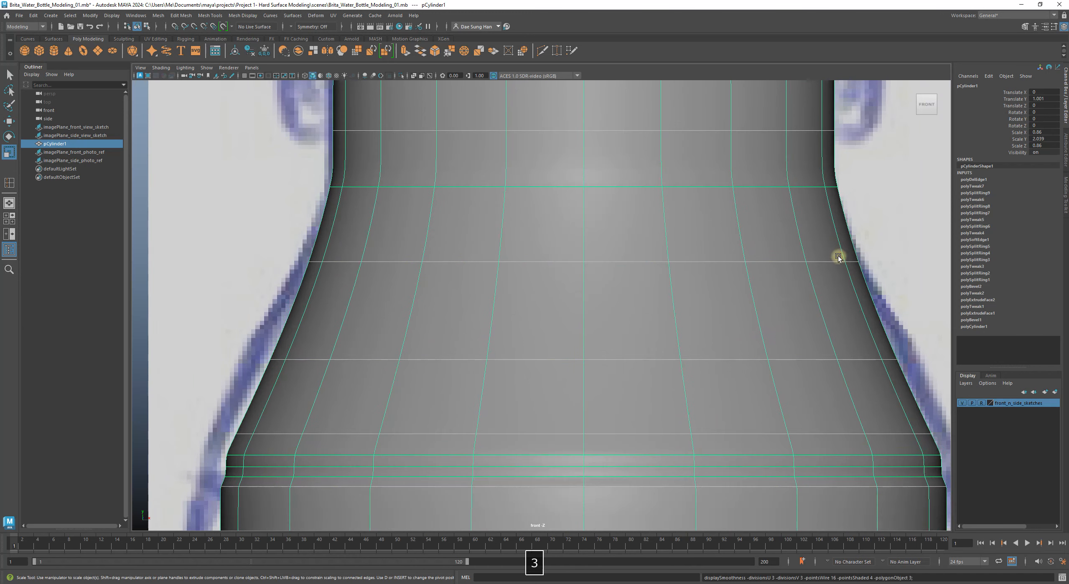
key(3)
click(903, 237)
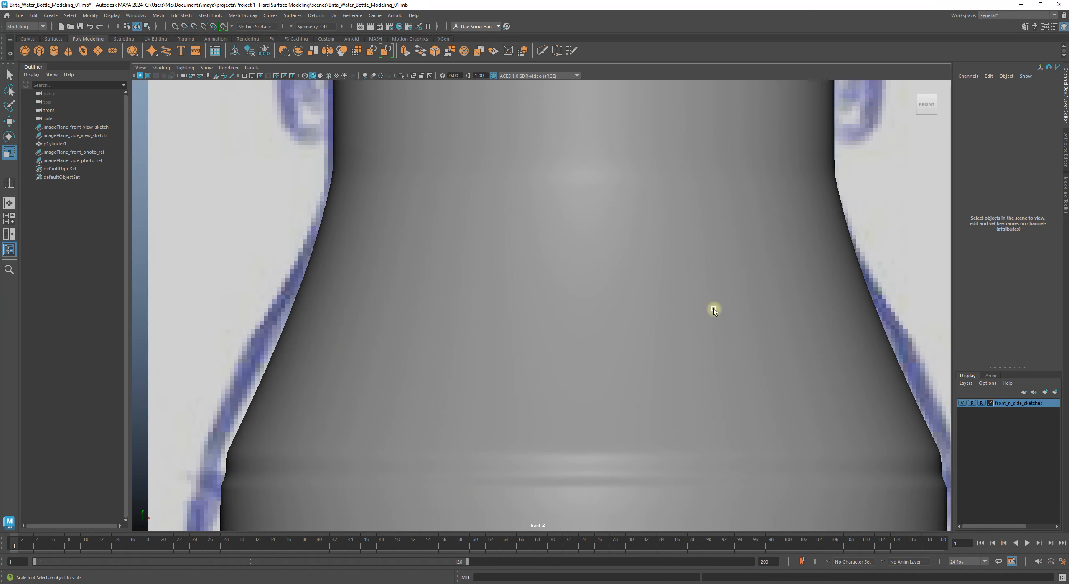
key(4)
mouse_move(572, 292)
alt+middle_down()
mouse_move(519, 262)
mouse_move(601, 293)
alt+middle_up()
alt+right_drag(694, 301, 809, 353)
alt+middle_drag(809, 353, 508, 401)
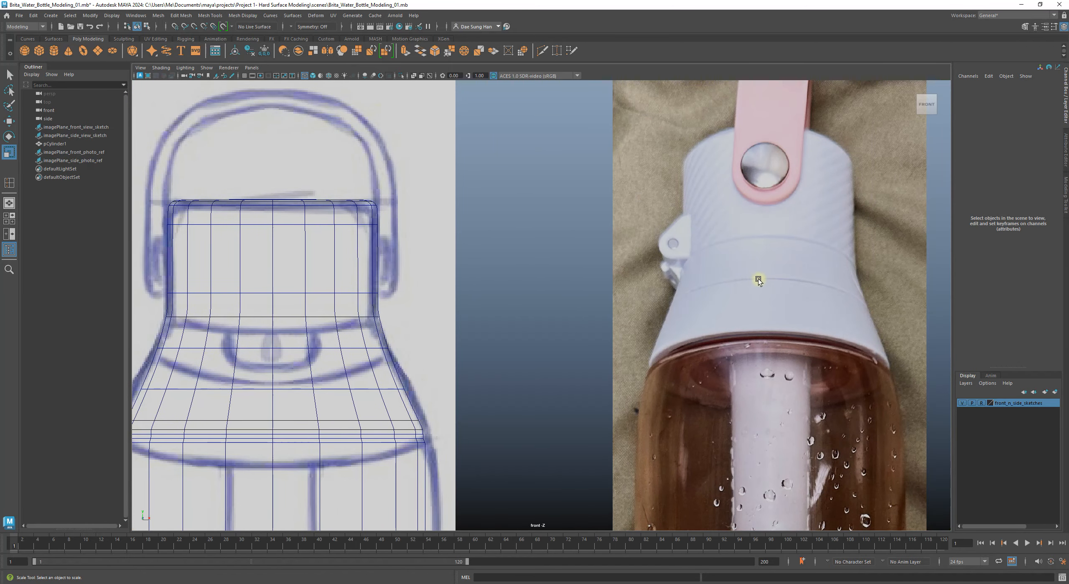
alt+middle_drag(392, 373, 507, 350)
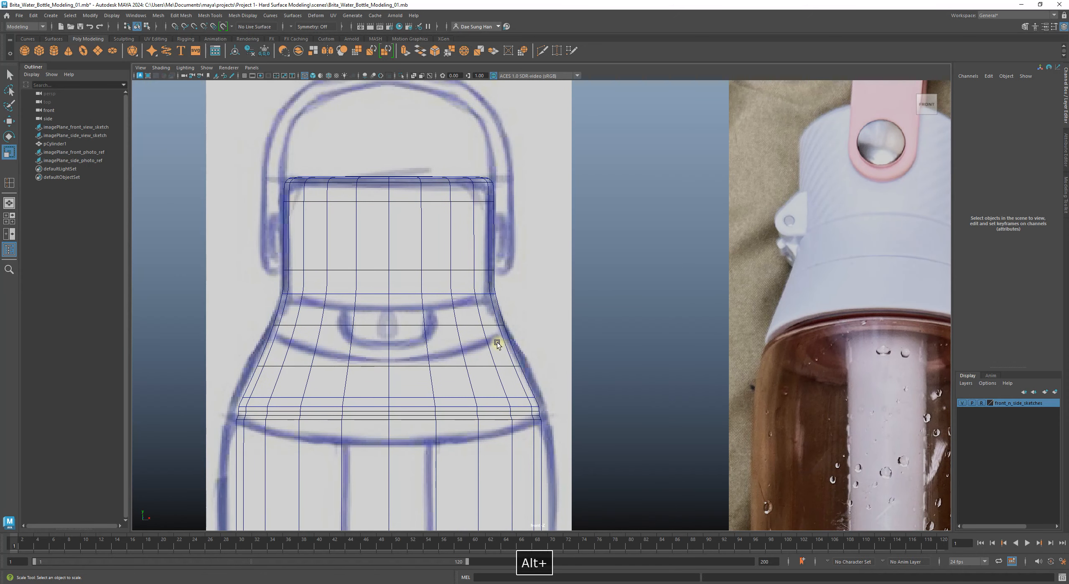
key(5)
alt+middle_drag(421, 349, 507, 336)
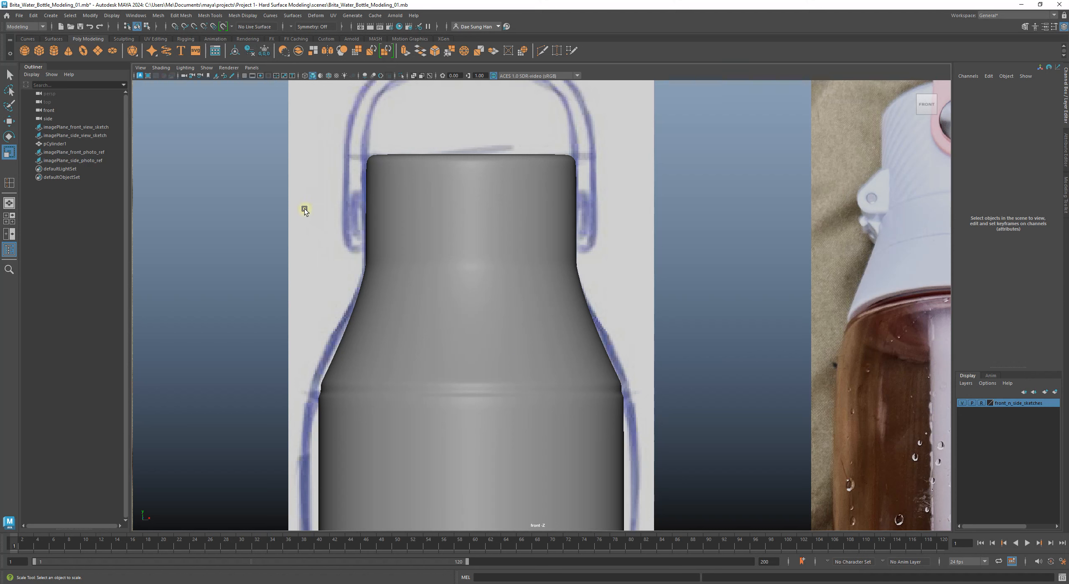
Step: Turn on wireframe-on-shaded (Alt+5), select the bottle, and zoom in on its neck
key(alt+5)
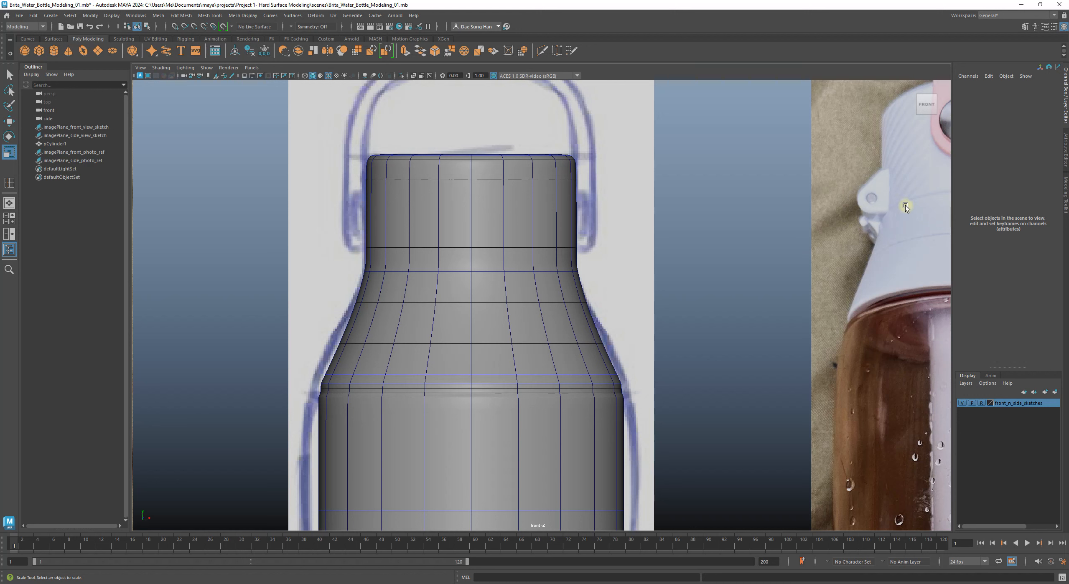
click(497, 271)
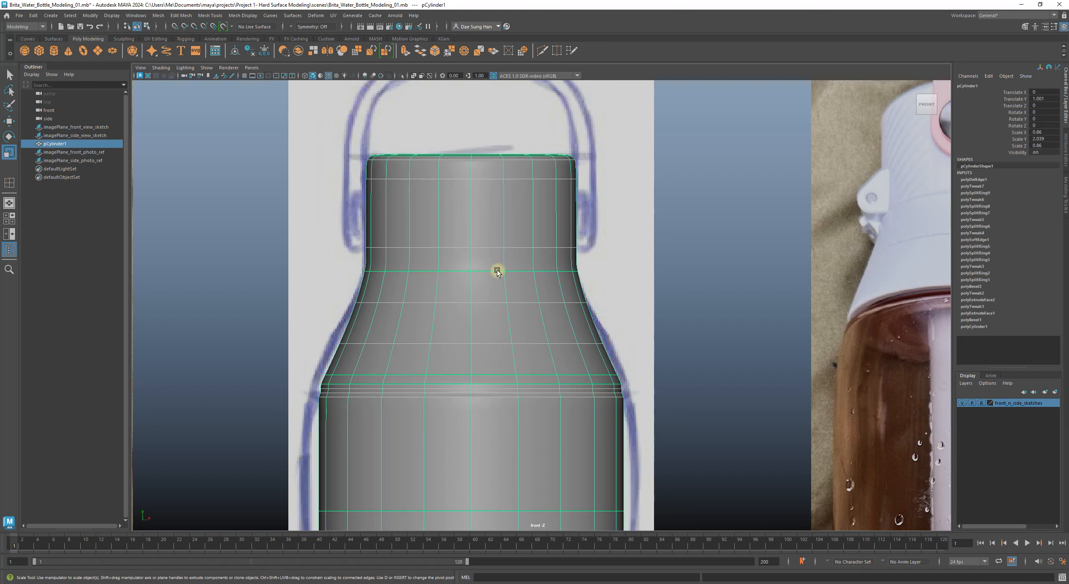
alt+right_drag(498, 271, 703, 308)
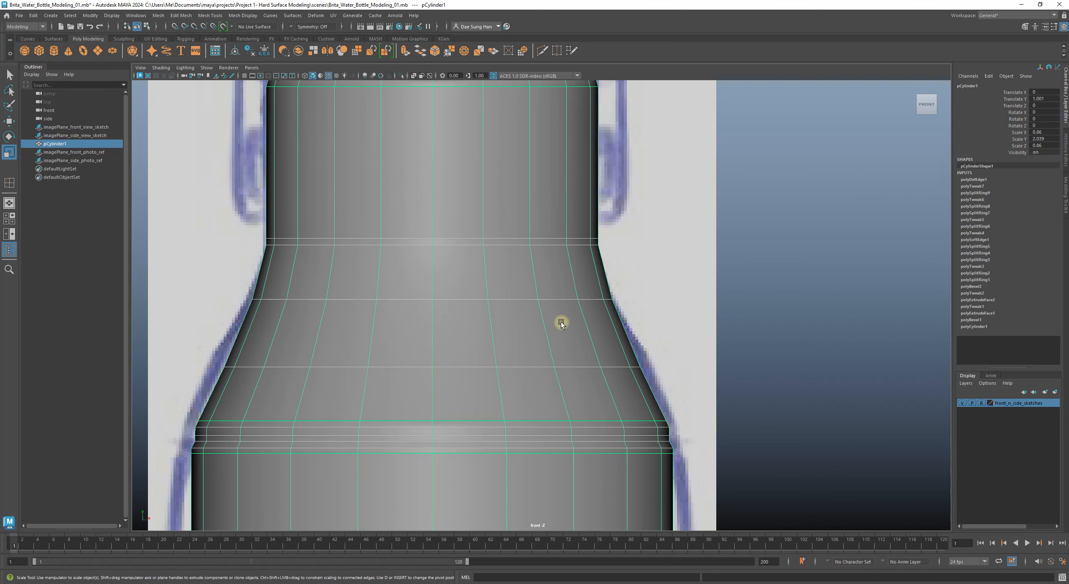
shift+right_click(516, 314)
Step: Insert a first horizontal edge loop across the bottle's neck flare with the Insert Edge Loop Tool
shift+right_drag(516, 314, 465, 328)
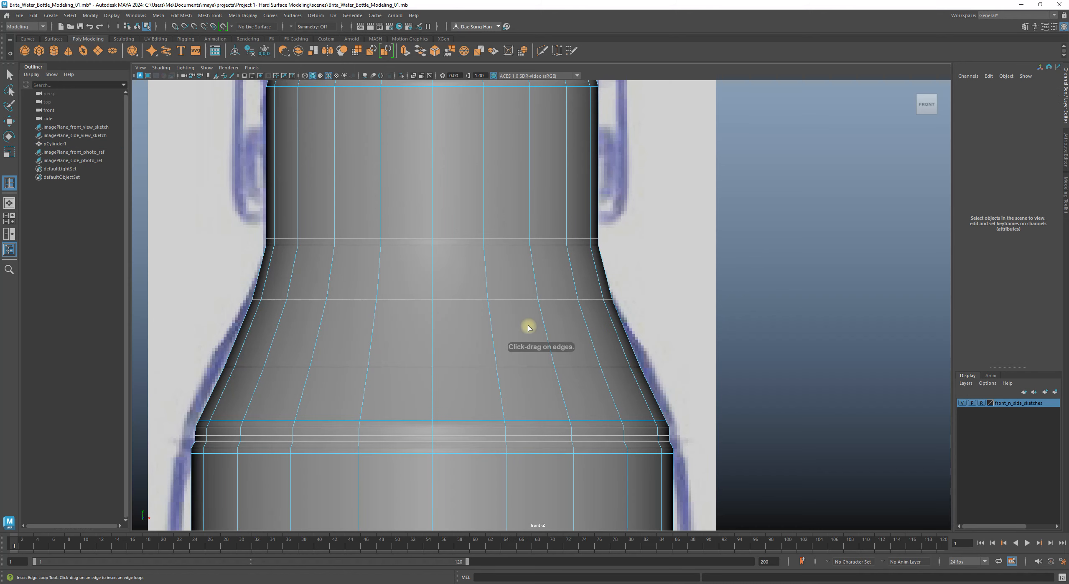
alt+right_drag(416, 288, 457, 306)
alt+middle_drag(399, 288, 587, 283)
alt+middle_drag(840, 295, 530, 329)
alt+right_drag(529, 329, 453, 370)
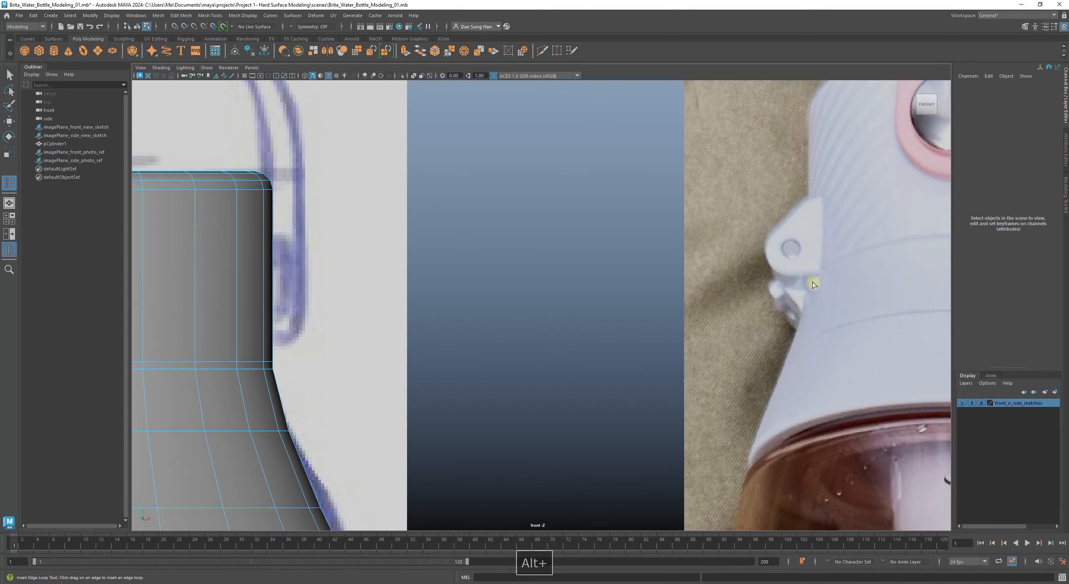
alt+right_drag(740, 360, 759, 339)
alt+middle_drag(755, 337, 716, 344)
alt+right_drag(717, 344, 673, 341)
alt+middle_drag(672, 341, 734, 325)
alt+right_drag(734, 325, 788, 338)
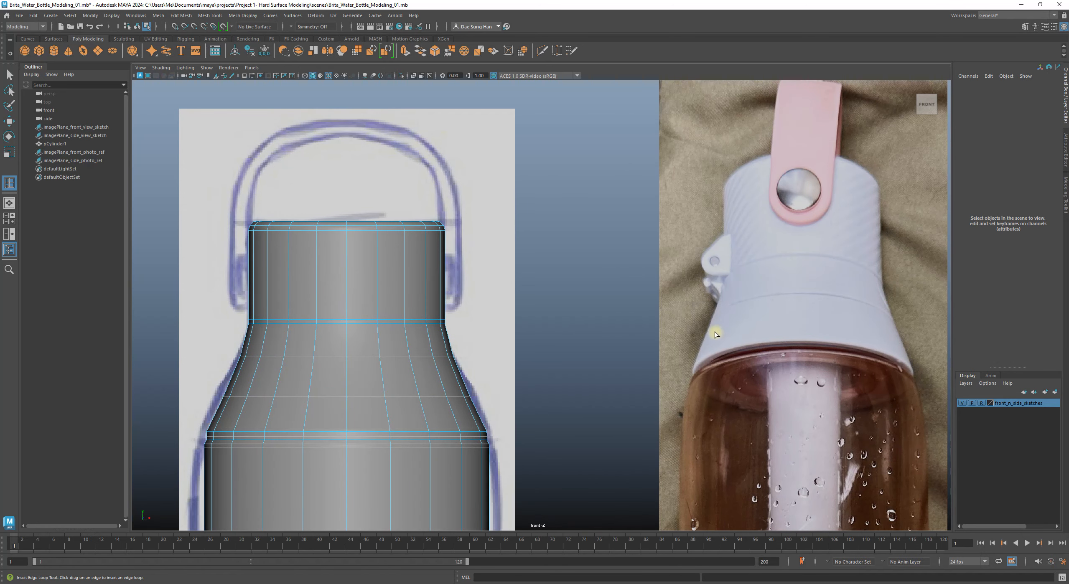
mouse_move(687, 329)
alt+middle_down()
mouse_move(639, 341)
mouse_move(291, 317)
mouse_move(455, 332)
alt+middle_up()
mouse_move(676, 365)
alt+middle_down()
mouse_move(575, 322)
mouse_move(497, 317)
alt+middle_up()
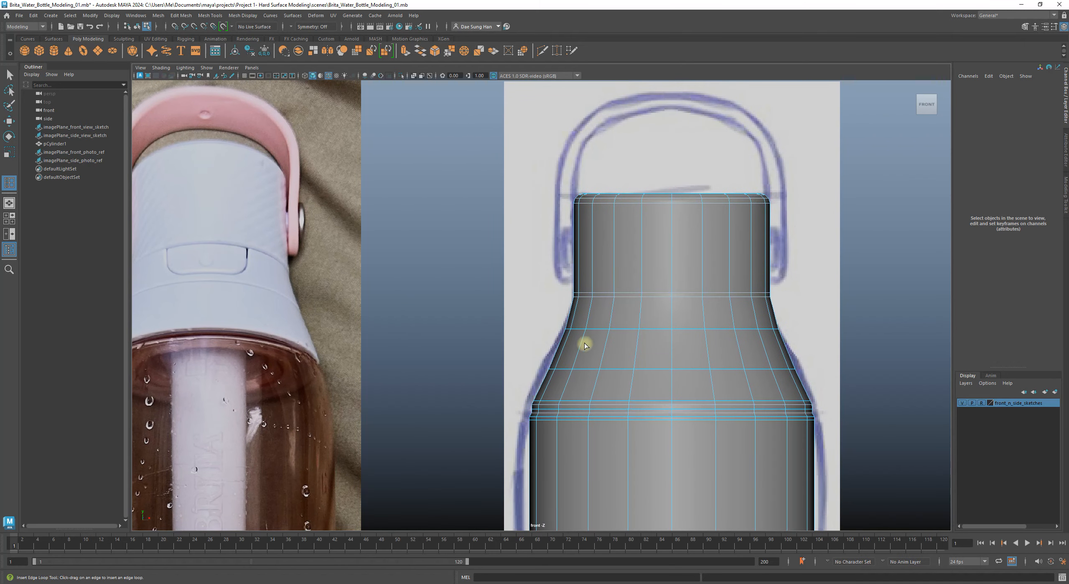
alt+right_drag(530, 317, 808, 394)
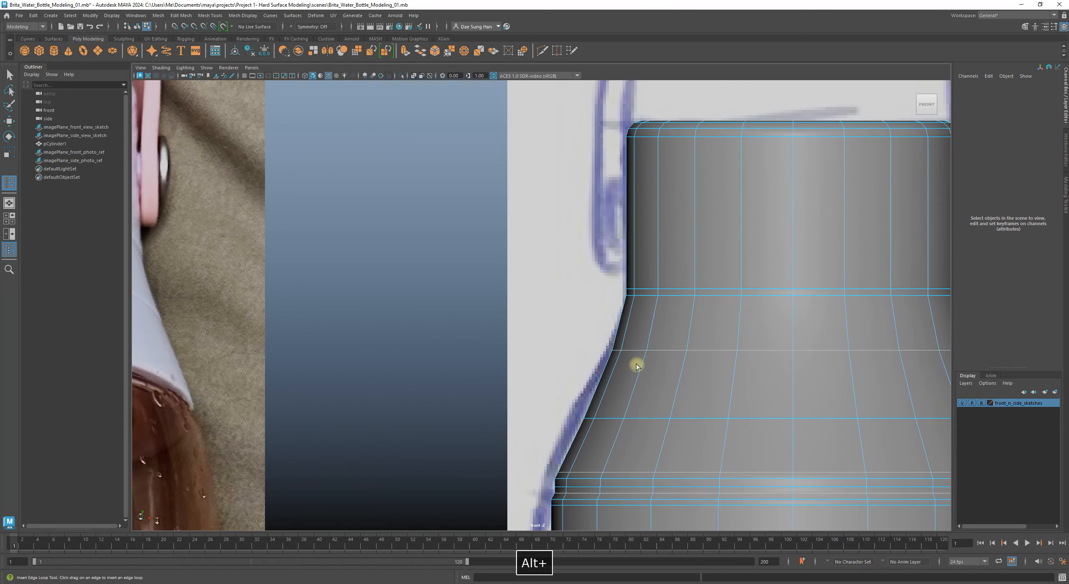
drag(641, 369, 649, 364)
mouse_move(754, 386)
alt+right_down()
mouse_move(477, 335)
mouse_move(497, 288)
mouse_move(782, 360)
alt+right_up()
Step: Compare the neck with the bottle photo, then insert a second edge loop across the neck
alt+middle_drag(527, 318, 940, 396)
alt+middle_drag(564, 353, 899, 373)
alt+middle_drag(410, 322, 541, 332)
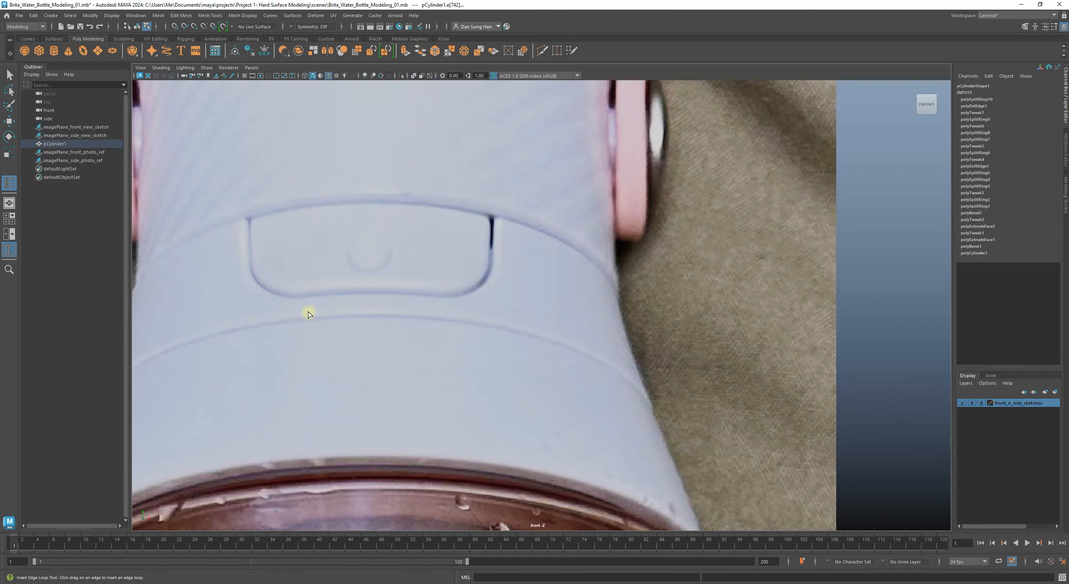
alt+right_drag(309, 339, 179, 347)
mouse_move(700, 363)
alt+middle_down()
mouse_move(376, 327)
mouse_move(443, 314)
mouse_move(452, 360)
mouse_move(472, 365)
alt+middle_up()
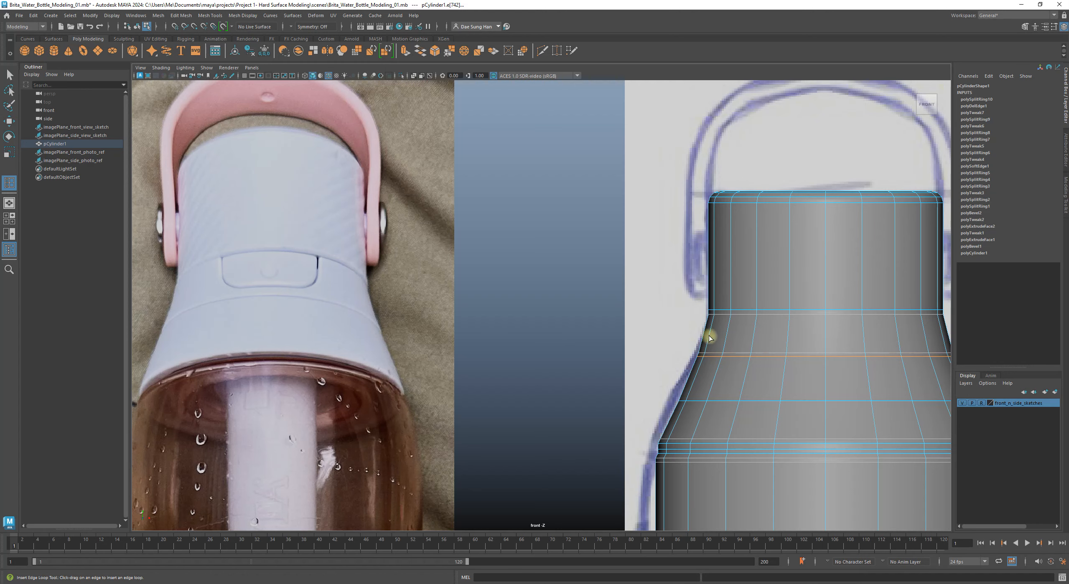
alt+right_drag(699, 341, 981, 433)
alt+middle_drag(840, 381, 427, 281)
alt+right_drag(425, 281, 481, 303)
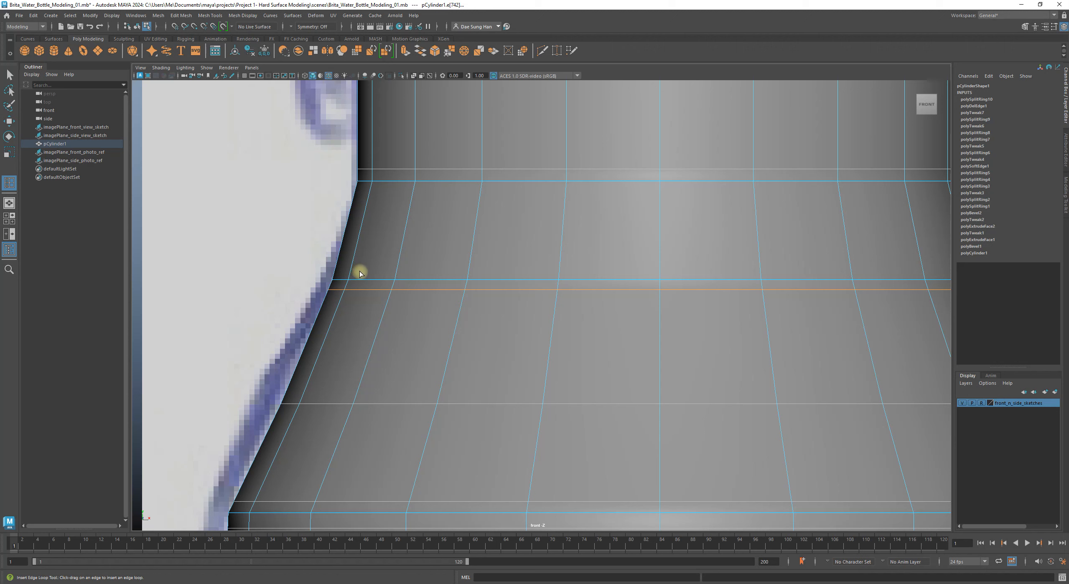
drag(358, 274, 353, 270)
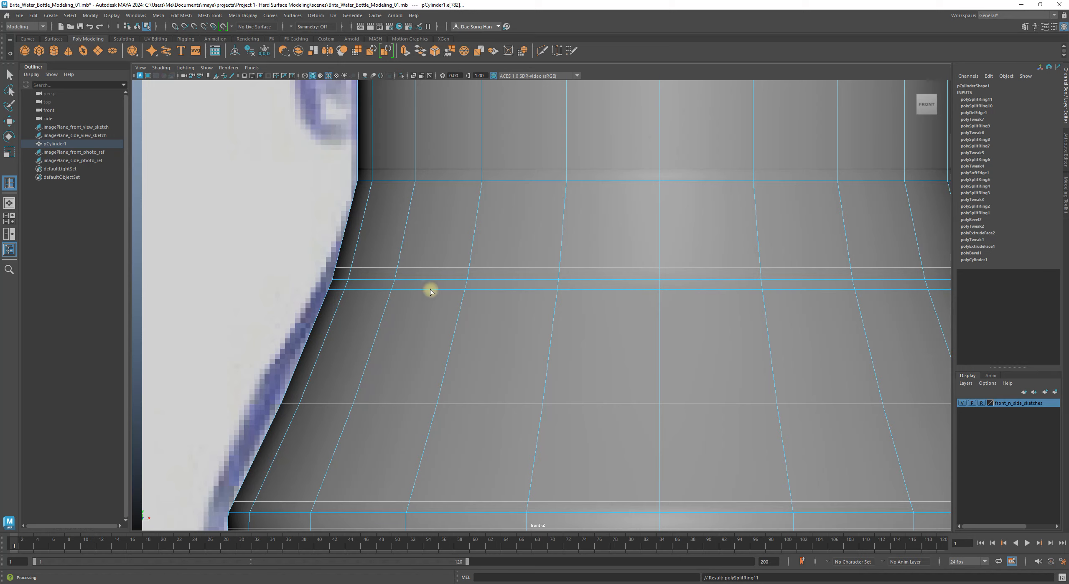
alt+middle_drag(547, 285, 569, 329)
Step: Select the new neck support loop and scale it inward to about 0.988 in X and Z
alt+right_drag(569, 329, 334, 326)
key(w)
alt+right_drag(427, 284, 873, 376)
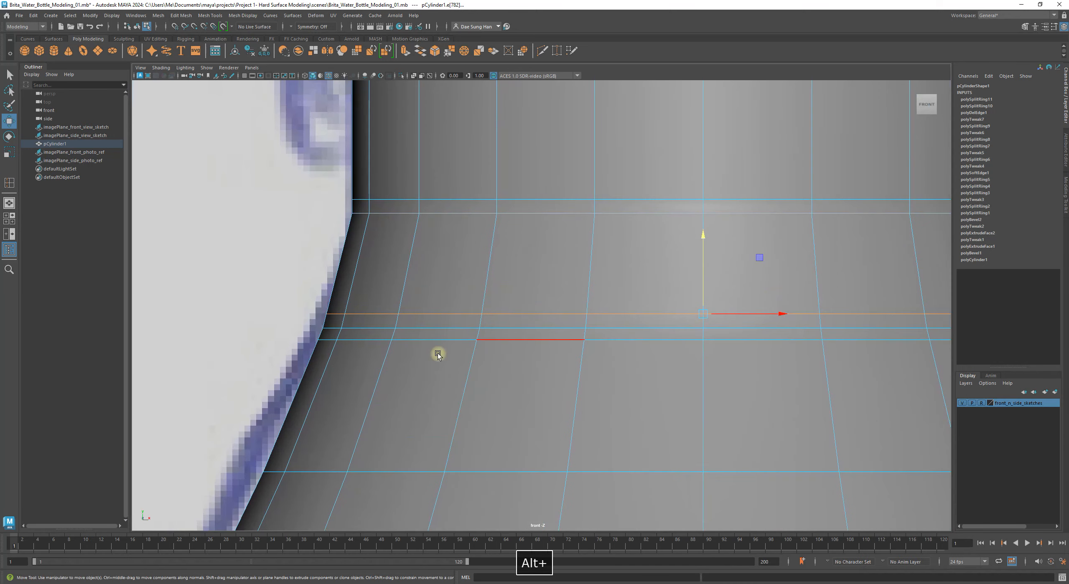
click(239, 287)
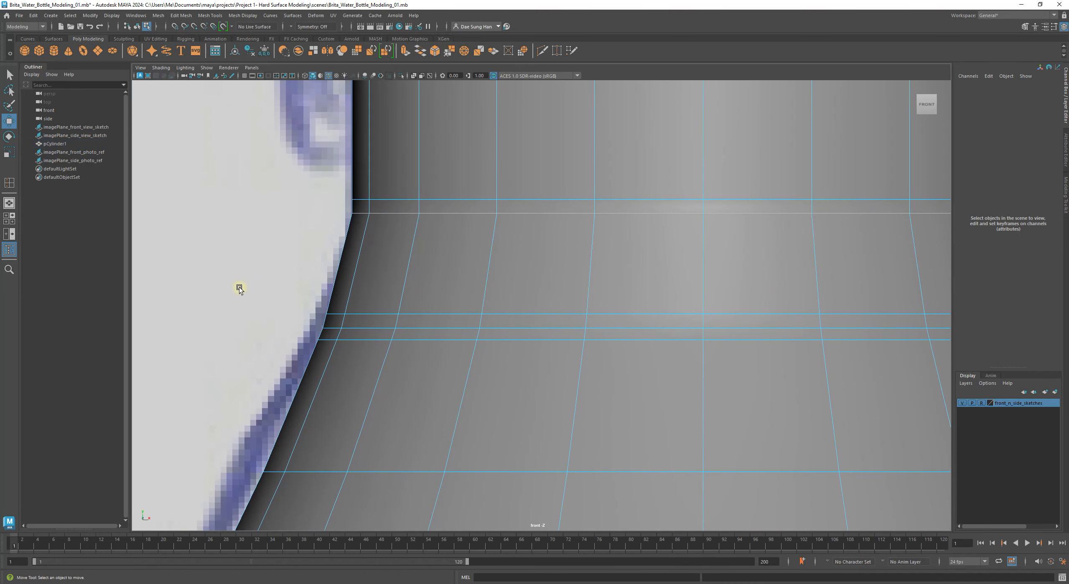
double_click(416, 326)
alt+right_drag(449, 331, 555, 341)
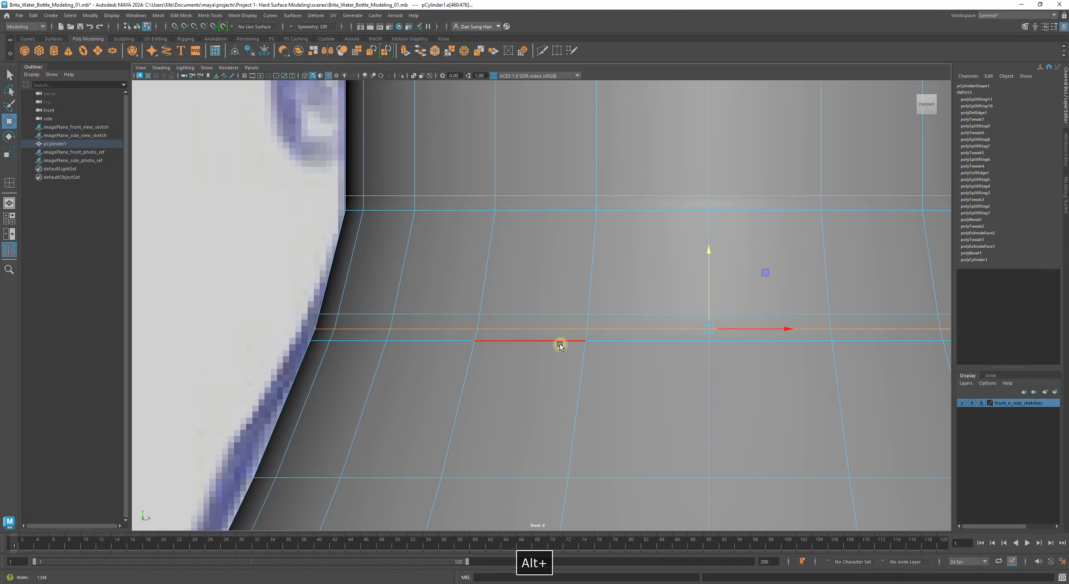
alt+middle_drag(508, 331, 568, 340)
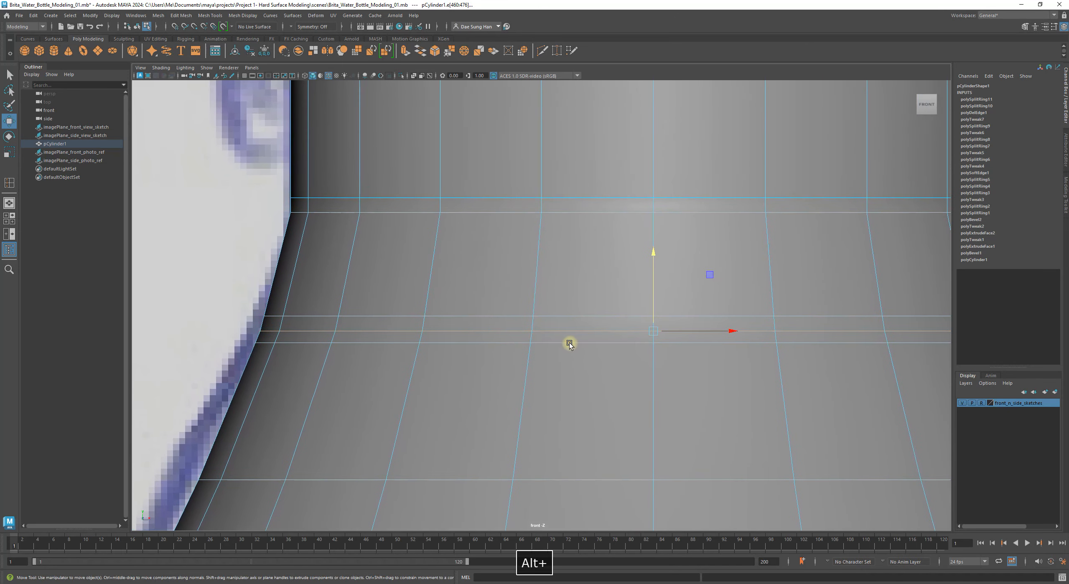
key(r)
drag(655, 330, 648, 335)
alt+right_drag(646, 334, 683, 353)
Step: Preview the mesh smoothed, deselect the loop, and turn off the wireframe overlay
key(3)
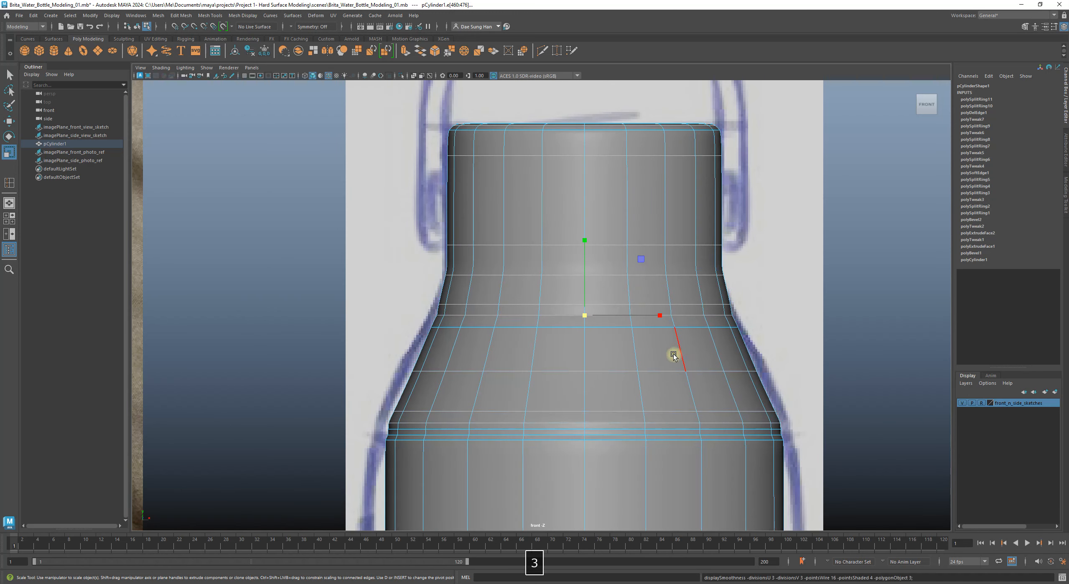
click(877, 314)
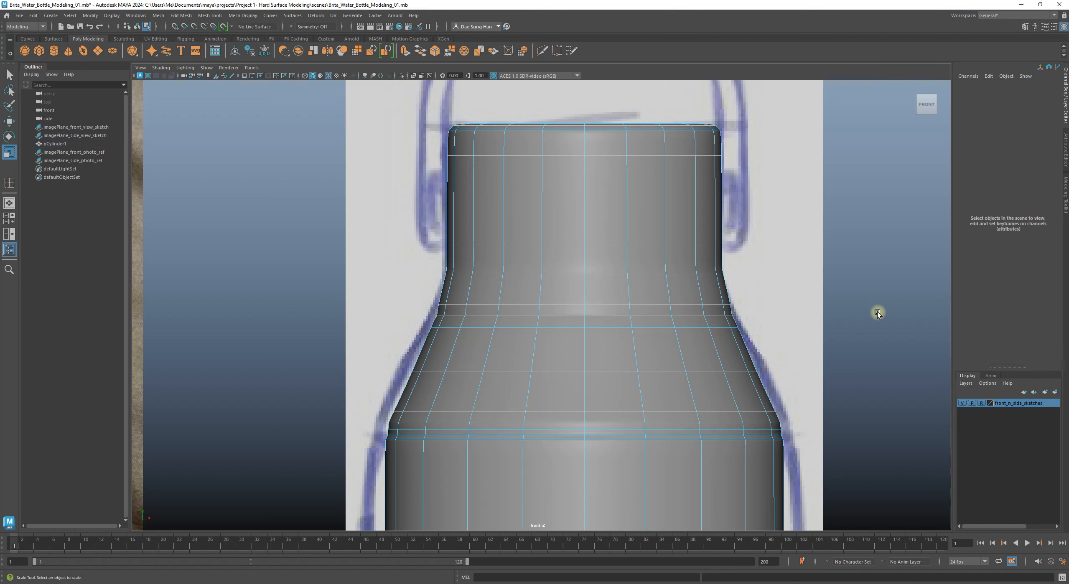
right_drag(903, 312, 1001, 266)
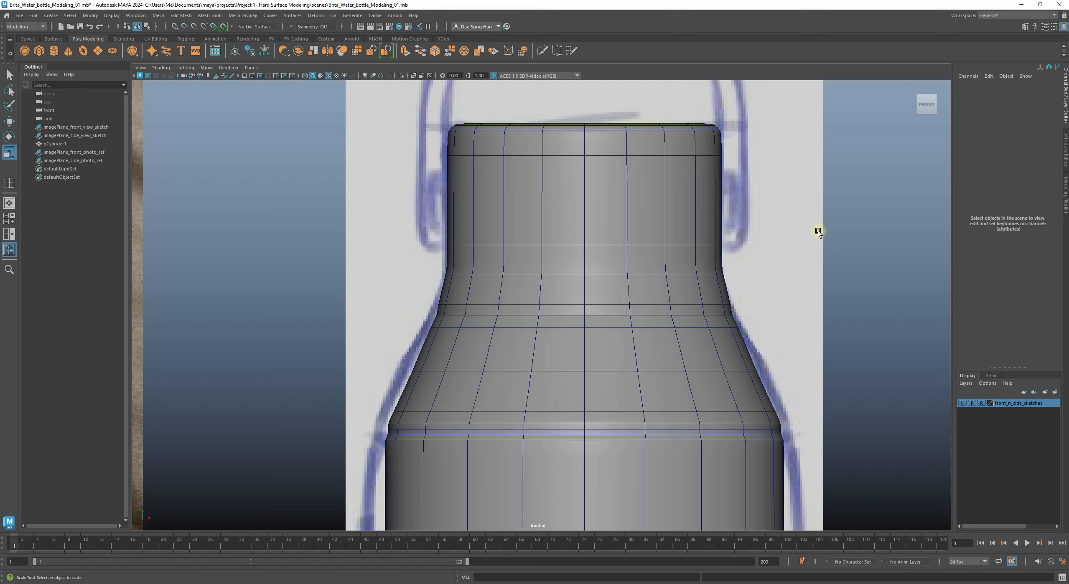
key(alt+5)
Step: Select the bottle mesh and compare its neck against the photo and sketch references
mouse_move(833, 260)
alt+right_down()
mouse_move(818, 298)
mouse_move(517, 286)
mouse_move(534, 269)
mouse_move(563, 298)
mouse_move(599, 305)
alt+right_up()
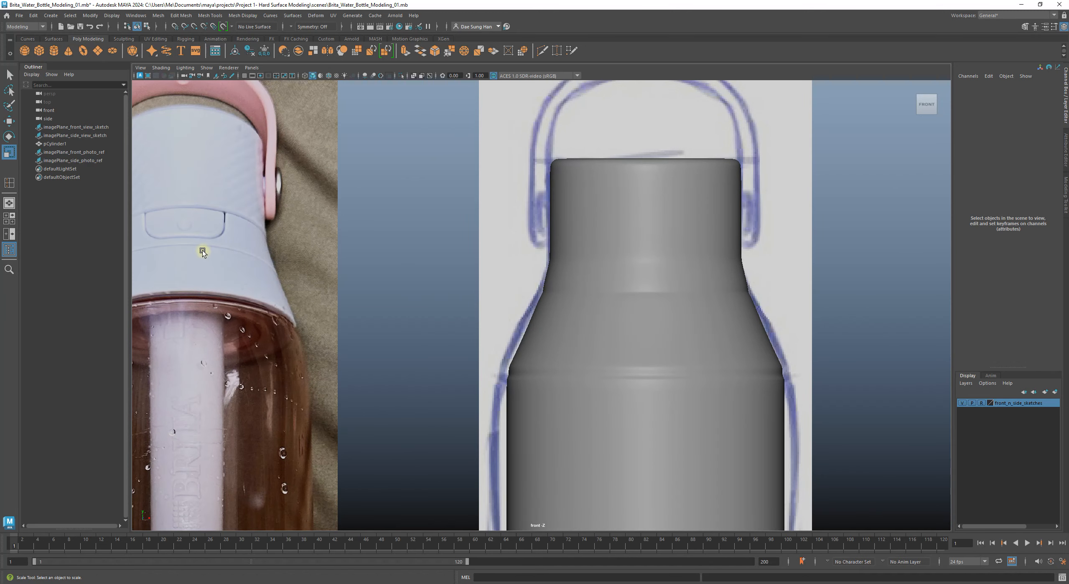
click(560, 295)
alt+right_drag(554, 288, 818, 341)
mouse_move(596, 279)
alt+right_down()
mouse_move(742, 354)
mouse_move(725, 332)
mouse_move(653, 306)
alt+right_up()
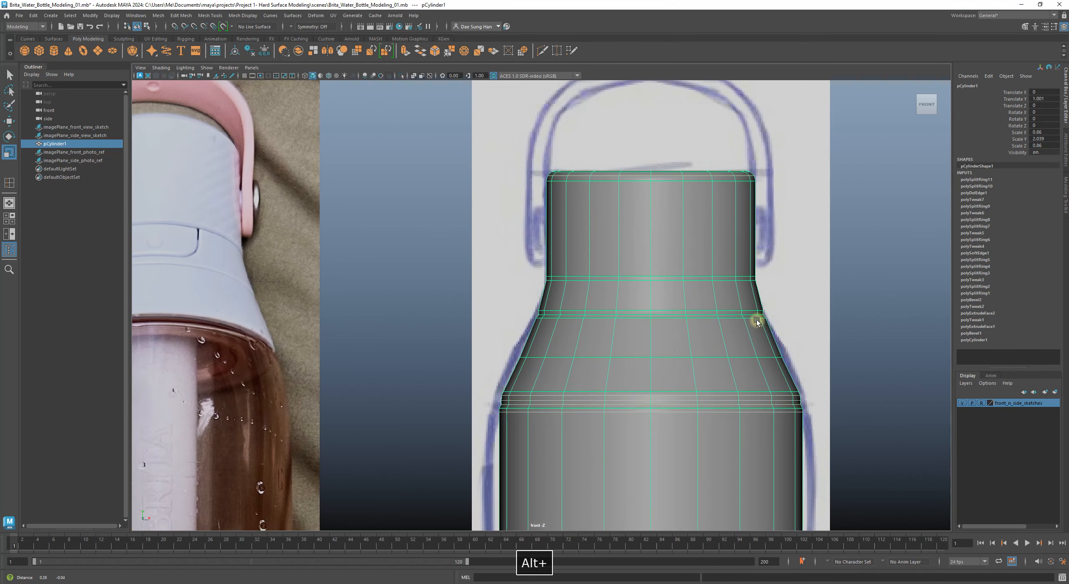
middle_drag(804, 327, 756, 320)
alt+middle_drag(250, 264, 490, 284)
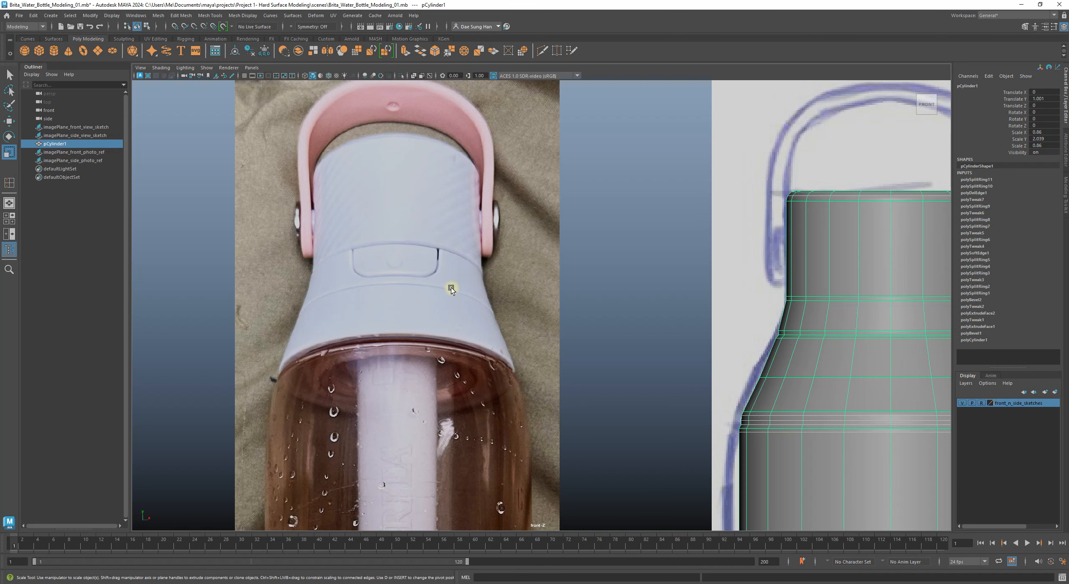
alt+middle_drag(663, 310, 423, 289)
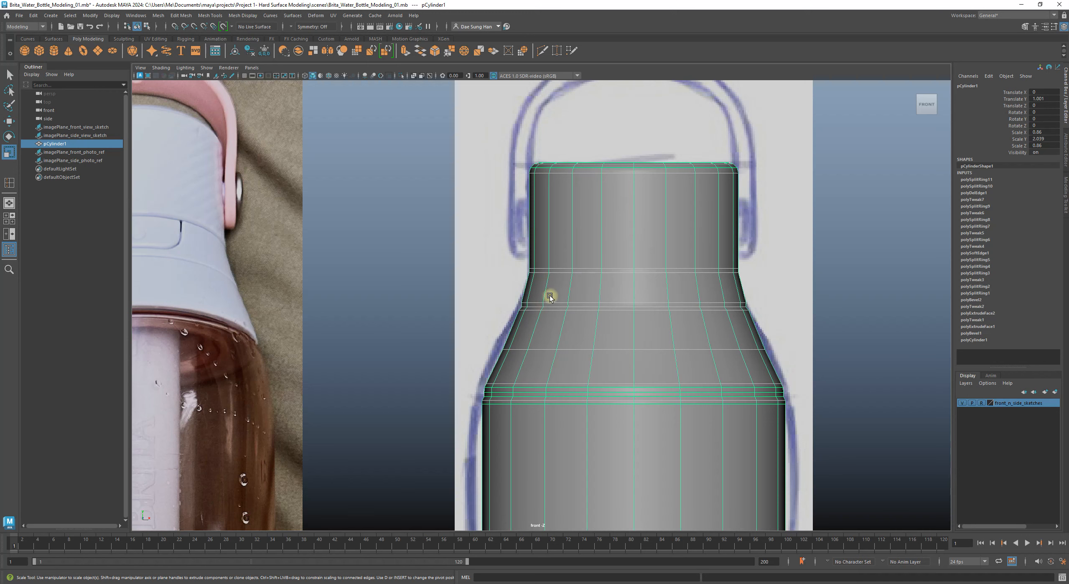
alt+middle_drag(549, 301, 320, 295)
Step: Switch to vertex mode and box-select the vertex row at the lower neck bend
alt+middle_drag(656, 297, 532, 362)
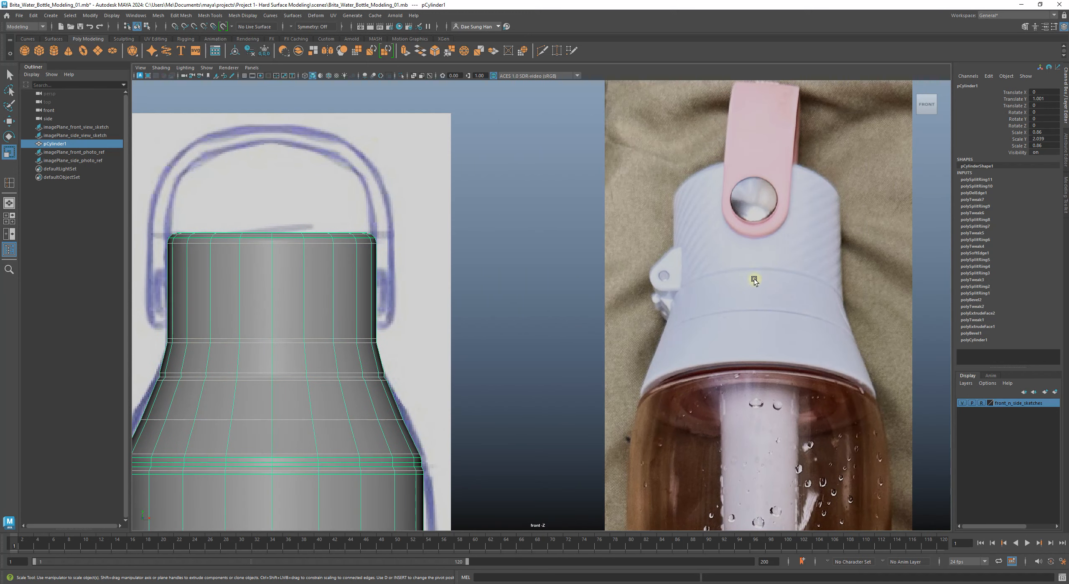
alt+middle_drag(374, 336, 545, 278)
alt+right_drag(545, 278, 542, 308)
alt+middle_drag(438, 280, 541, 264)
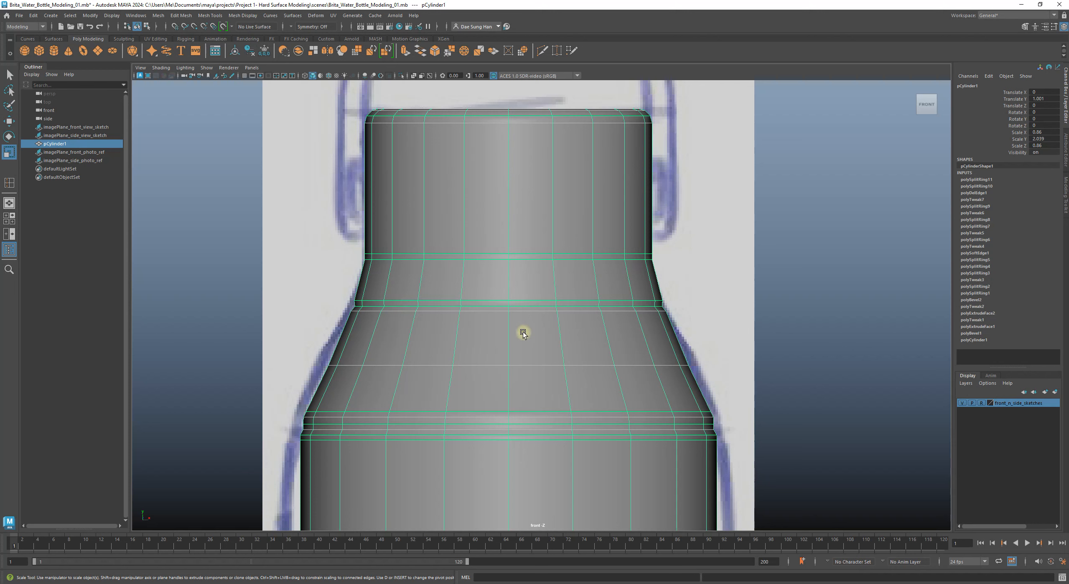
right_drag(533, 272, 461, 274)
drag(297, 286, 686, 323)
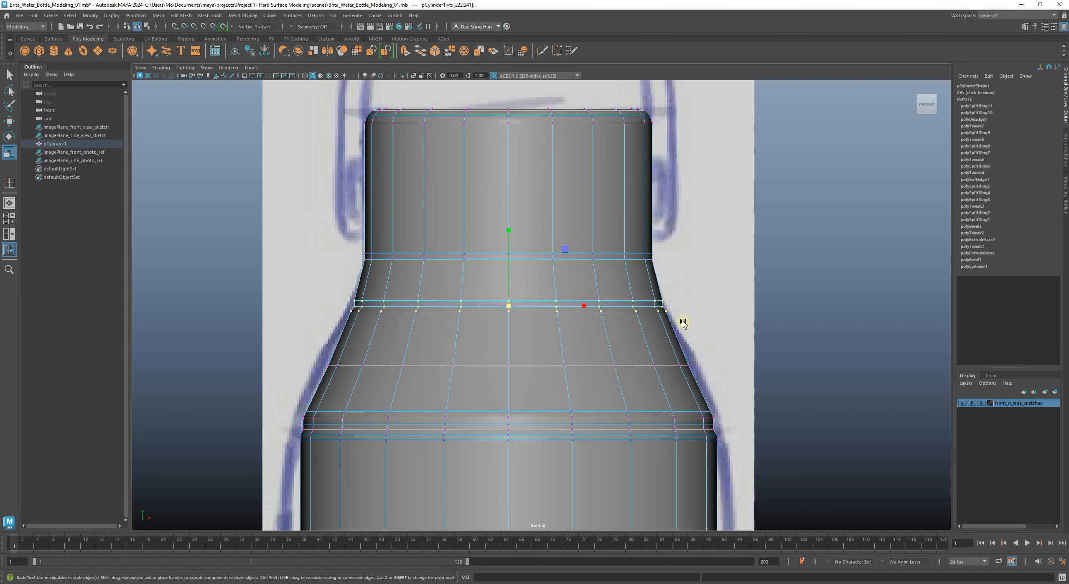
Step: Reselect the shoulder vertex ring and move it down slightly
right_drag(605, 274, 491, 278)
click(275, 307)
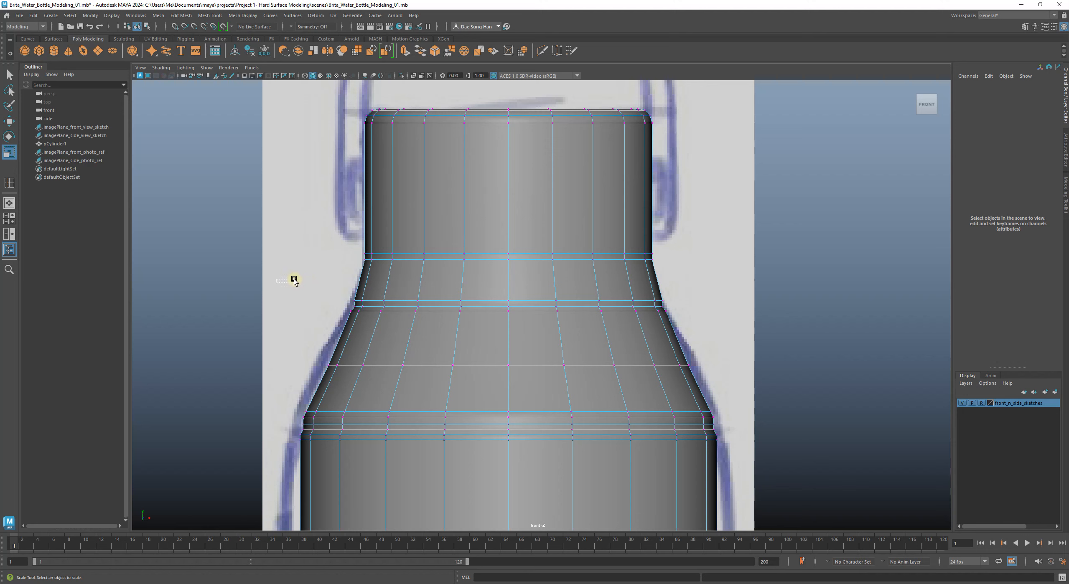
drag(323, 286, 688, 331)
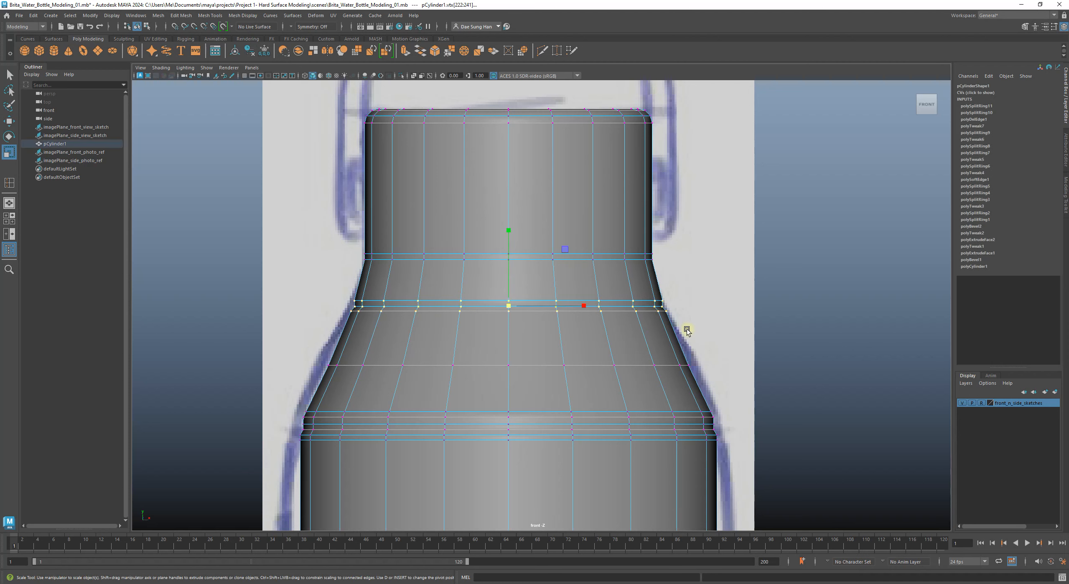
alt+middle_drag(604, 314, 442, 361)
scroll(676, 374, down, 2)
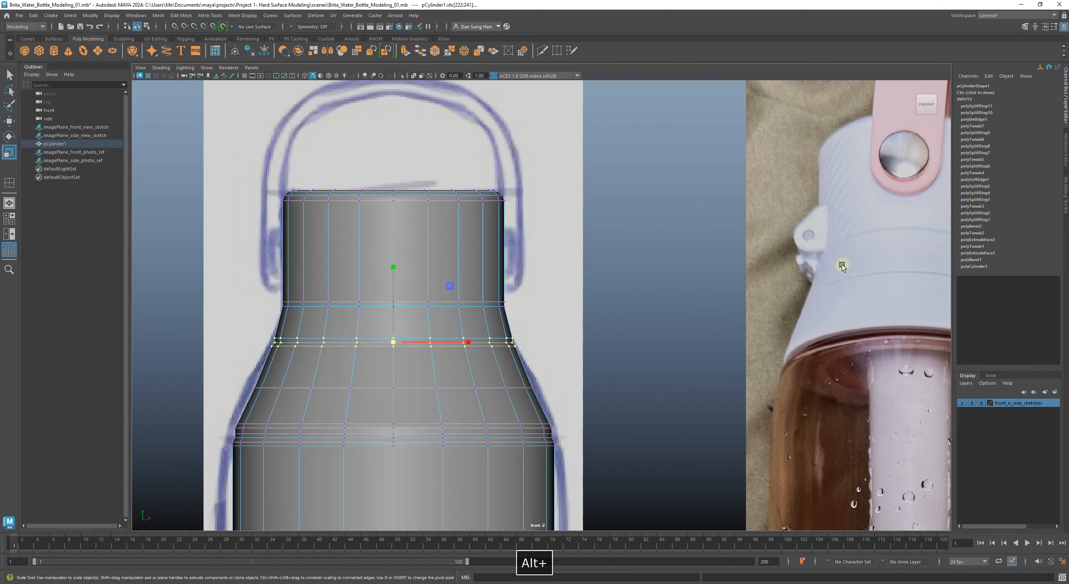
scroll(491, 353, up, 4)
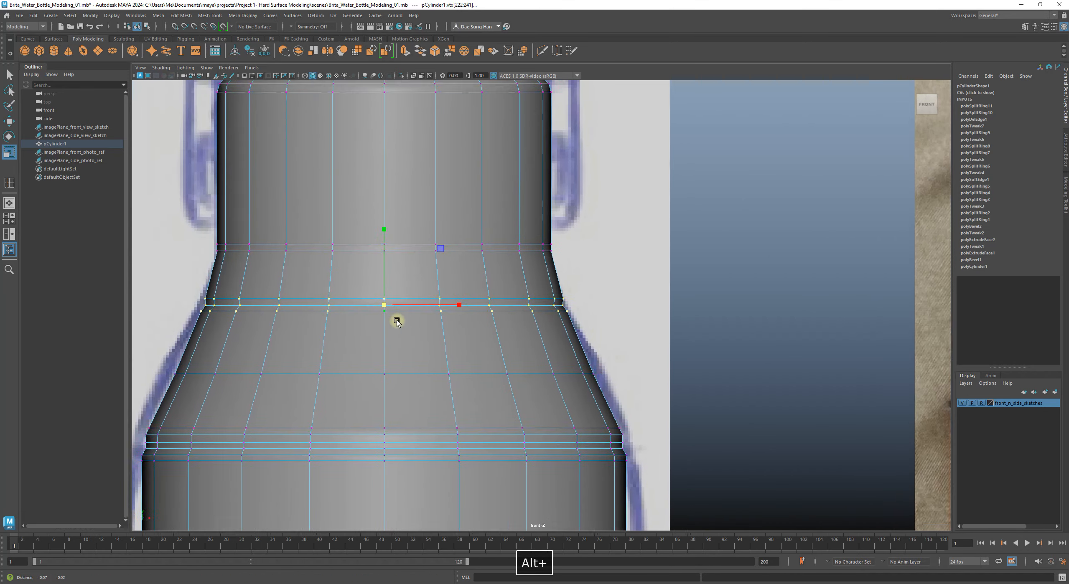
alt+middle_drag(396, 317, 535, 320)
key(w)
drag(537, 232, 533, 243)
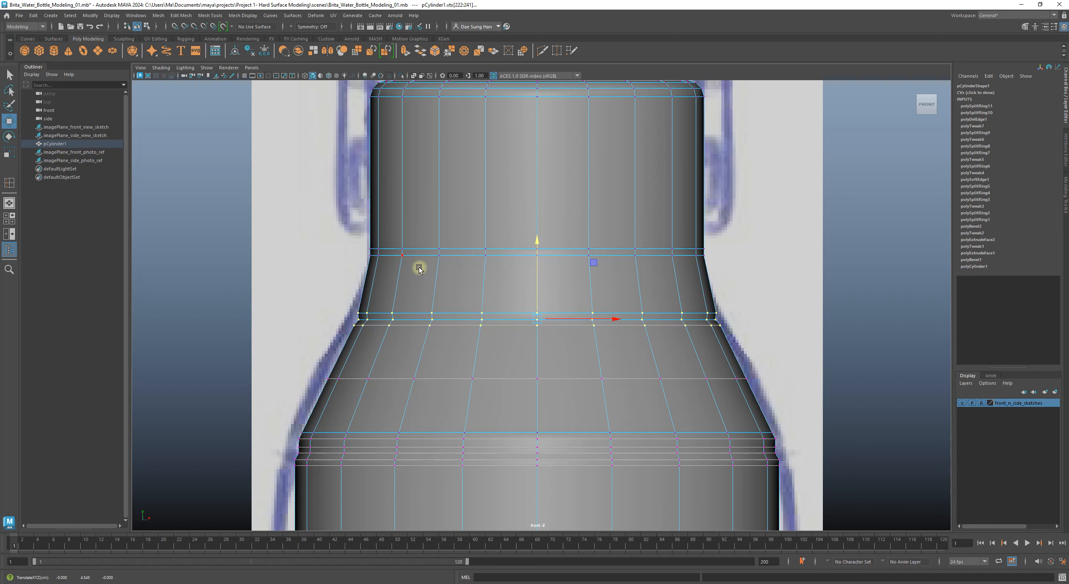
Step: Check the lowered ring in smooth preview and return to object mode
scroll(644, 296, down, 7)
alt+middle_drag(776, 257, 585, 303)
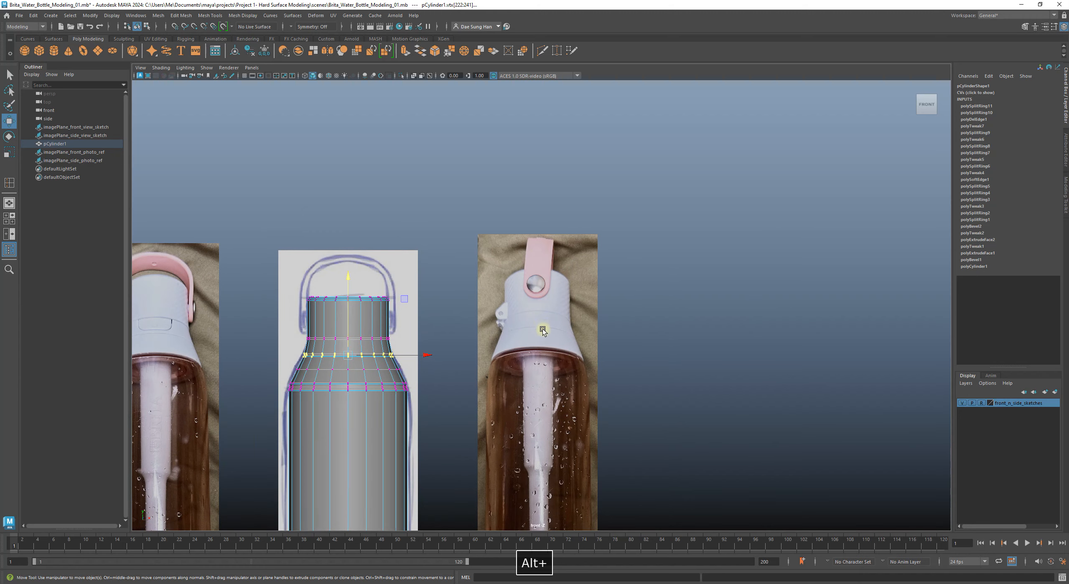
alt+middle_drag(301, 329, 413, 278)
alt+right_drag(413, 279, 441, 368)
alt+middle_drag(426, 359, 574, 346)
alt+right_drag(571, 343, 583, 349)
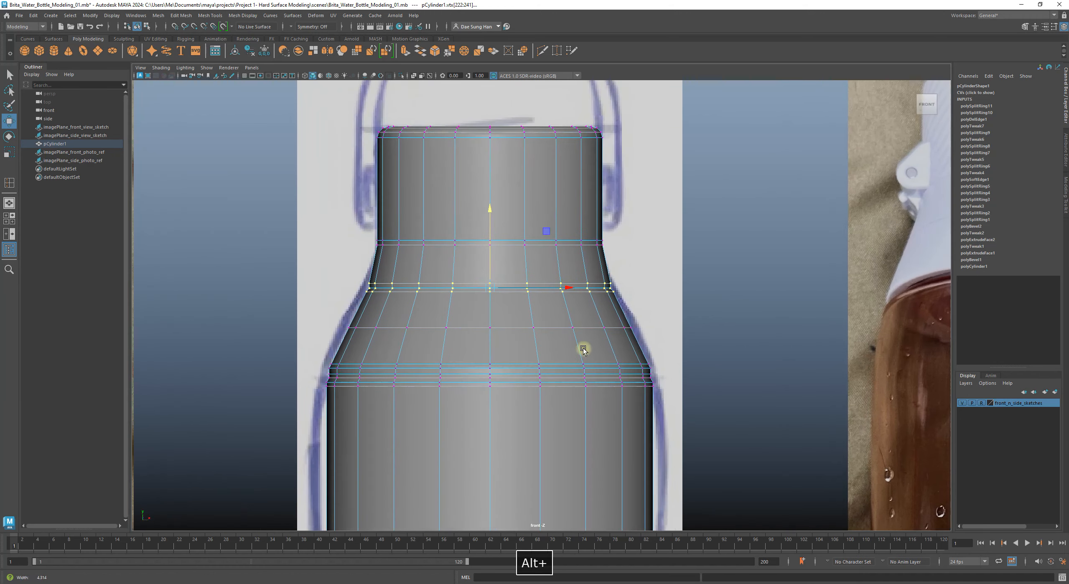
key(3)
click(568, 319)
right_drag(593, 306, 633, 291)
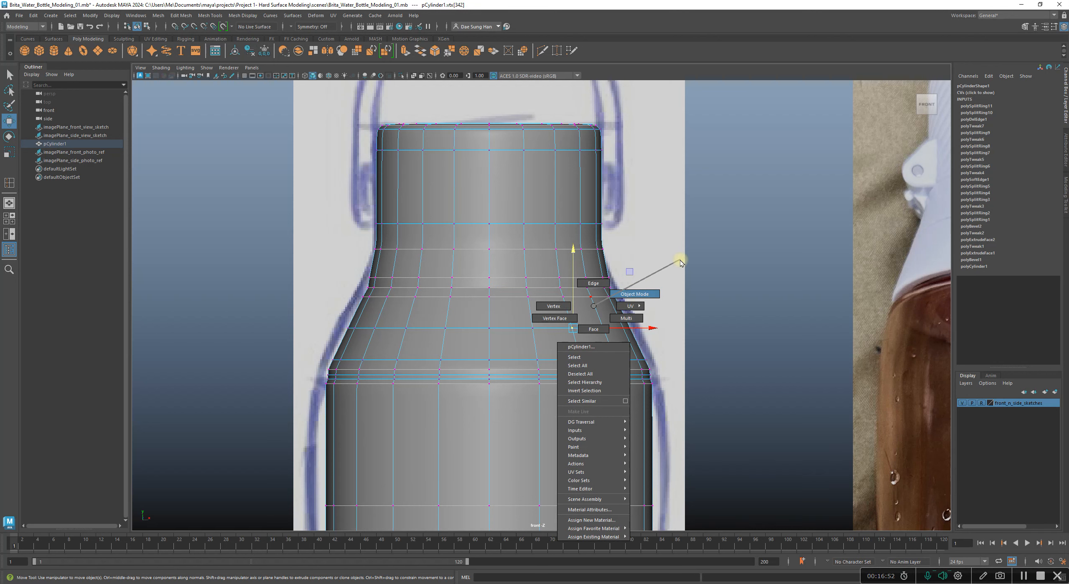
right_drag(680, 260, 680, 260)
click(734, 301)
Step: Compare the bottle shoulder in low-poly display against both photo references
alt+middle_drag(562, 321, 585, 381)
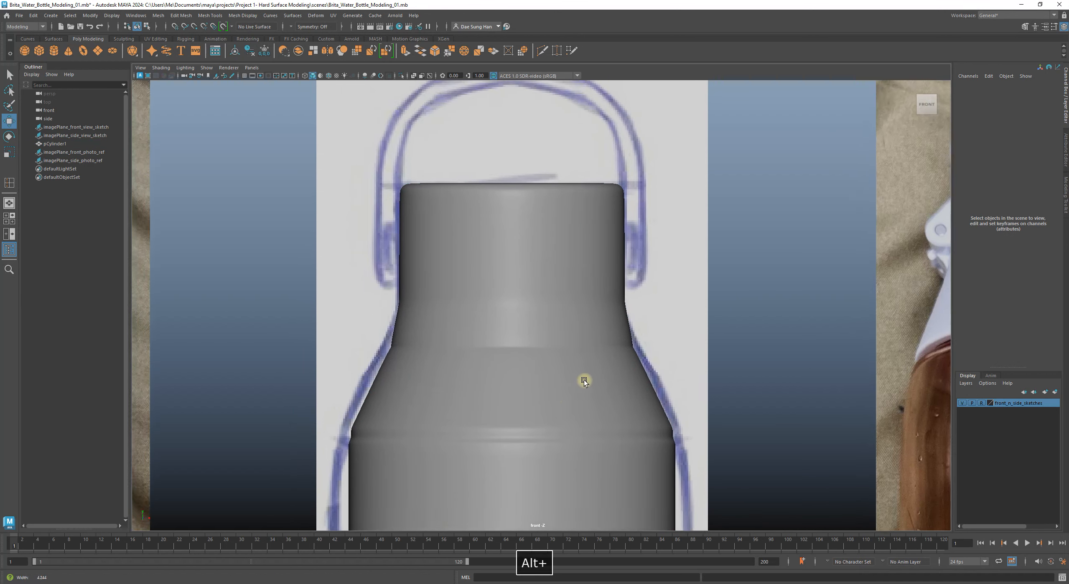
alt+right_drag(584, 381, 556, 373)
alt+right_drag(516, 378, 882, 442)
click(646, 420)
alt+right_drag(647, 420, 734, 334)
key(1)
alt+right_drag(503, 324, 586, 336)
alt+middle_drag(560, 335, 509, 299)
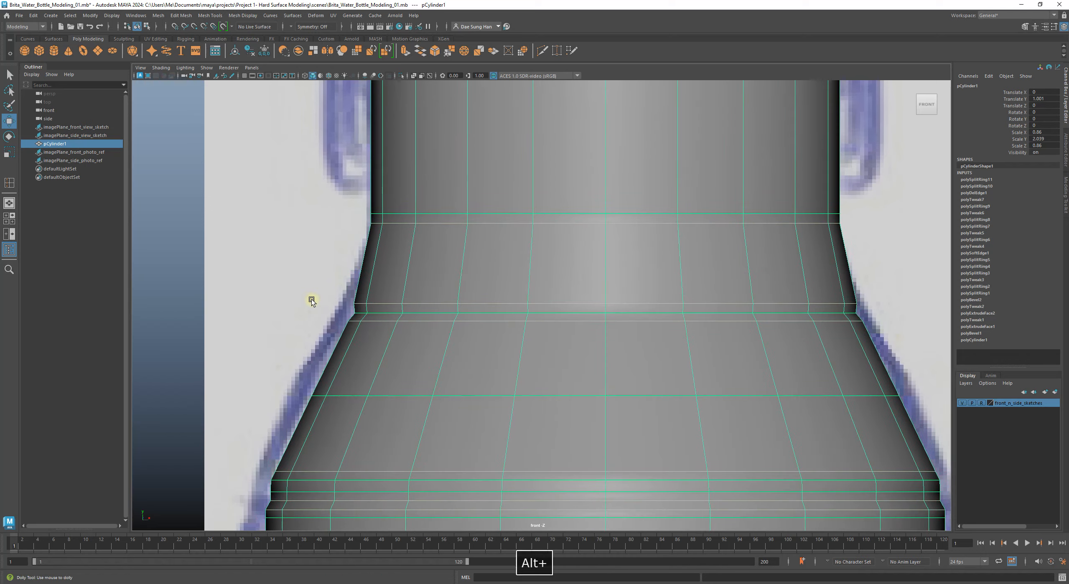
alt+right_drag(310, 299, 437, 351)
Step: Check the smoothed shoulder against all three reference images, then return to low-poly display
key(3)
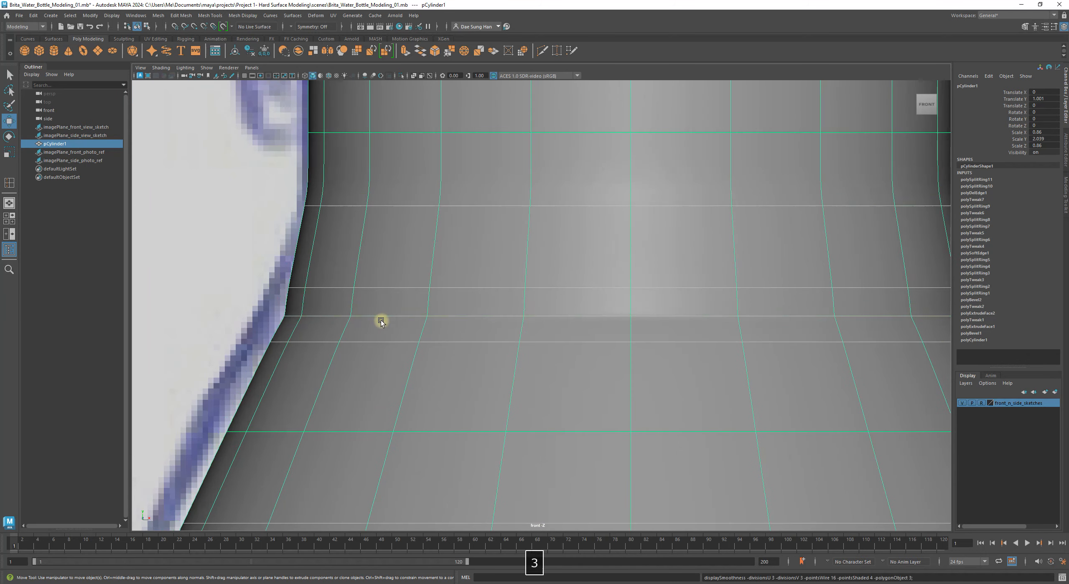
click(217, 268)
alt+right_drag(407, 317, 752, 353)
alt+right_drag(539, 326, 621, 367)
click(394, 282)
key(1)
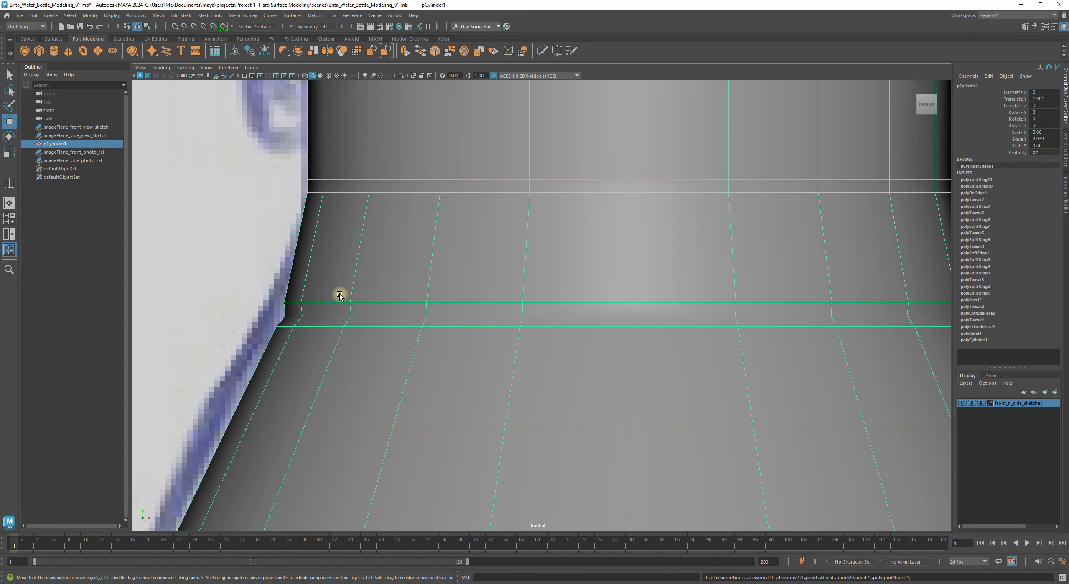
Step: Select the neck–shoulder edge loop and scale it slightly inward to about 0.986
right_click(339, 295)
click(338, 251)
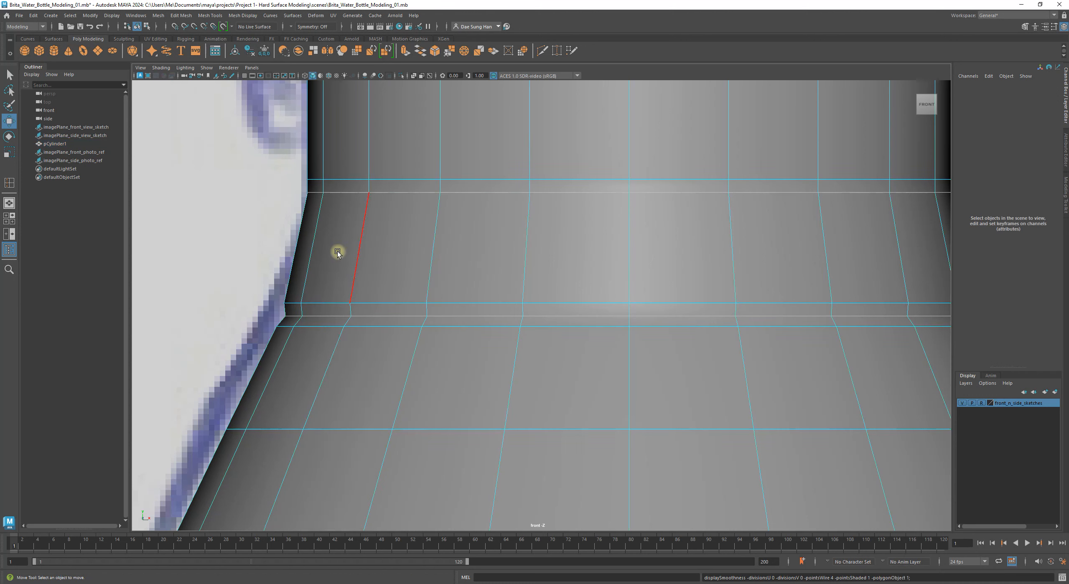
double_click(321, 316)
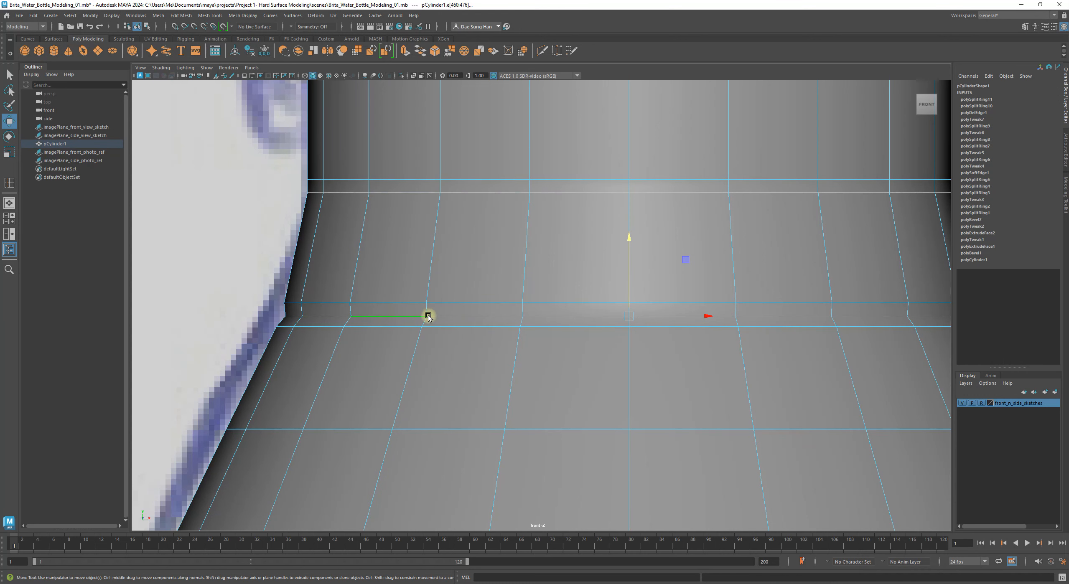
alt+middle_drag(427, 312, 429, 303)
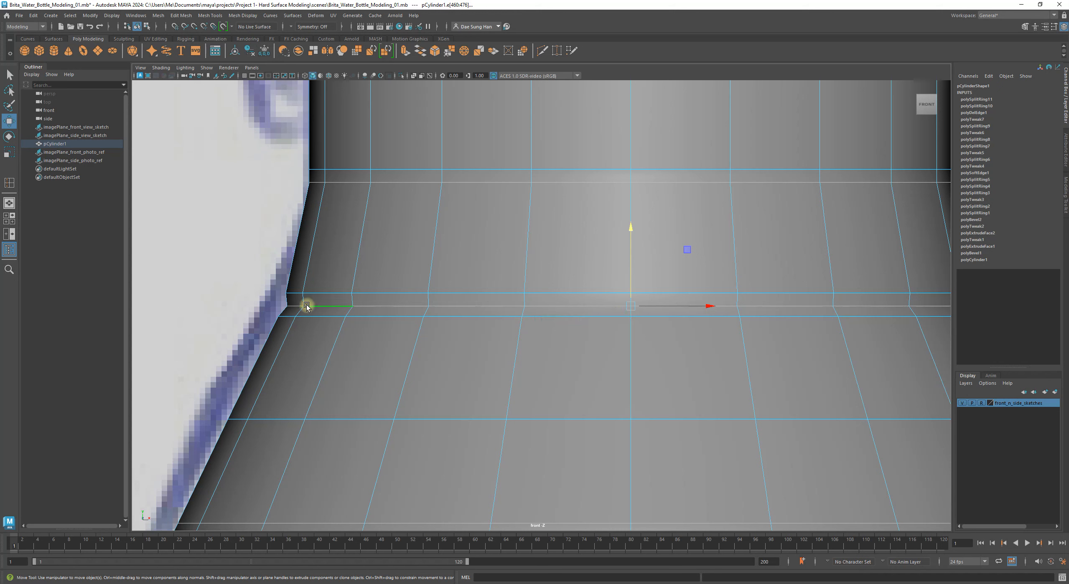
key(r)
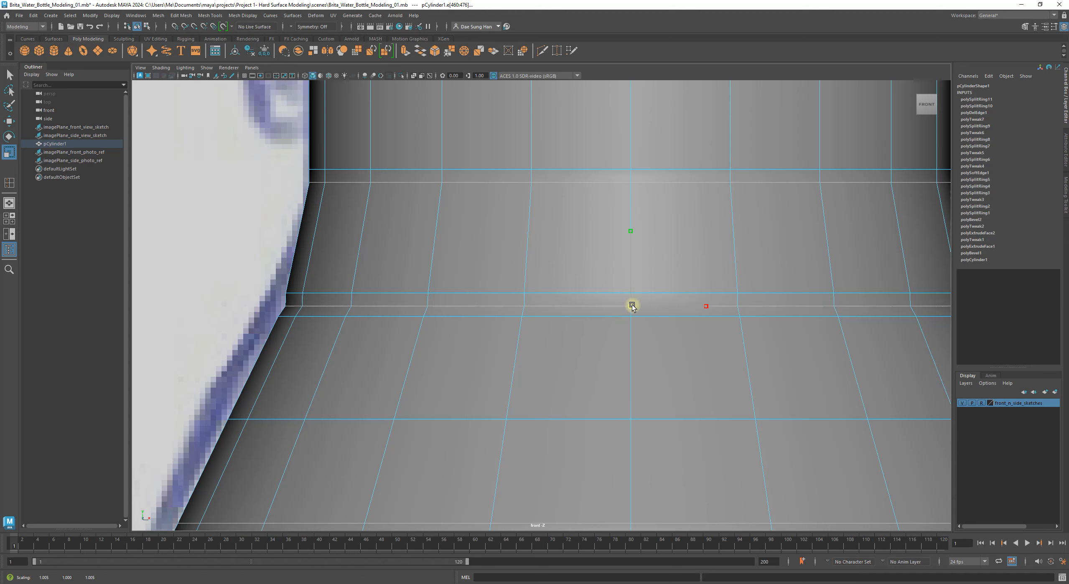
click(631, 305)
drag(630, 305, 629, 308)
Step: Preview the narrowed loop smoothed and inspect the bottle neck up close
key(3)
scroll(559, 338, down, 8)
alt+middle_drag(533, 318, 471, 320)
right_drag(470, 321, 665, 371)
click(647, 259)
alt+middle_drag(488, 339, 495, 336)
scroll(584, 325, down, 6)
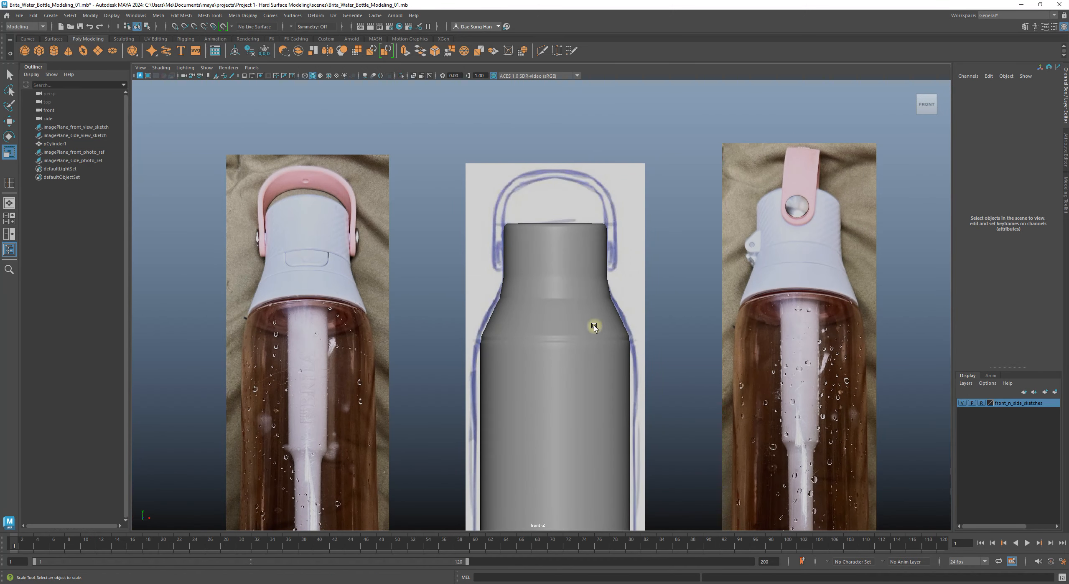
alt+right_drag(594, 325, 954, 381)
alt+middle_drag(481, 307, 650, 356)
alt+right_drag(562, 328, 676, 343)
alt+middle_drag(675, 342, 460, 305)
alt+right_drag(497, 323, 629, 362)
Step: Toggle the neck between smoothed and low-poly views, ending unsmoothed with edge-loop insertion active
click(423, 335)
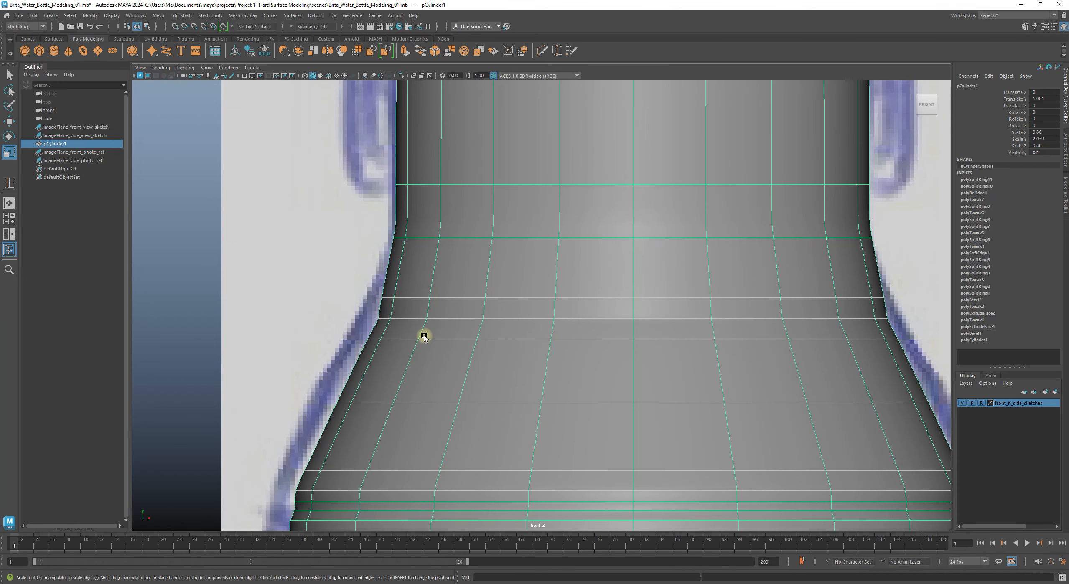
key(1)
alt+right_drag(333, 284, 380, 312)
key(3)
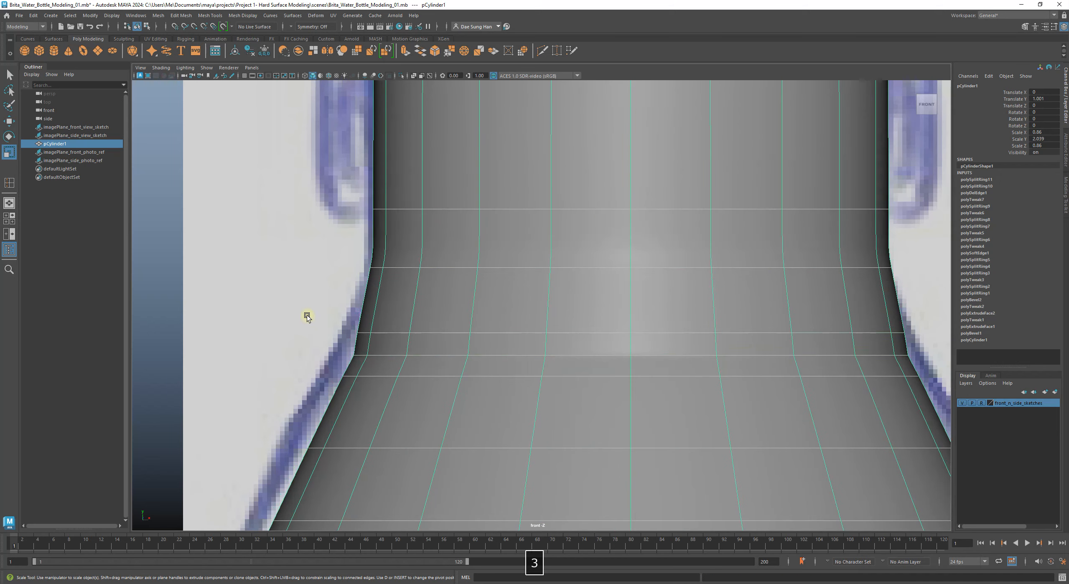
click(307, 315)
alt+middle_drag(345, 305, 381, 311)
alt+right_drag(480, 309, 551, 337)
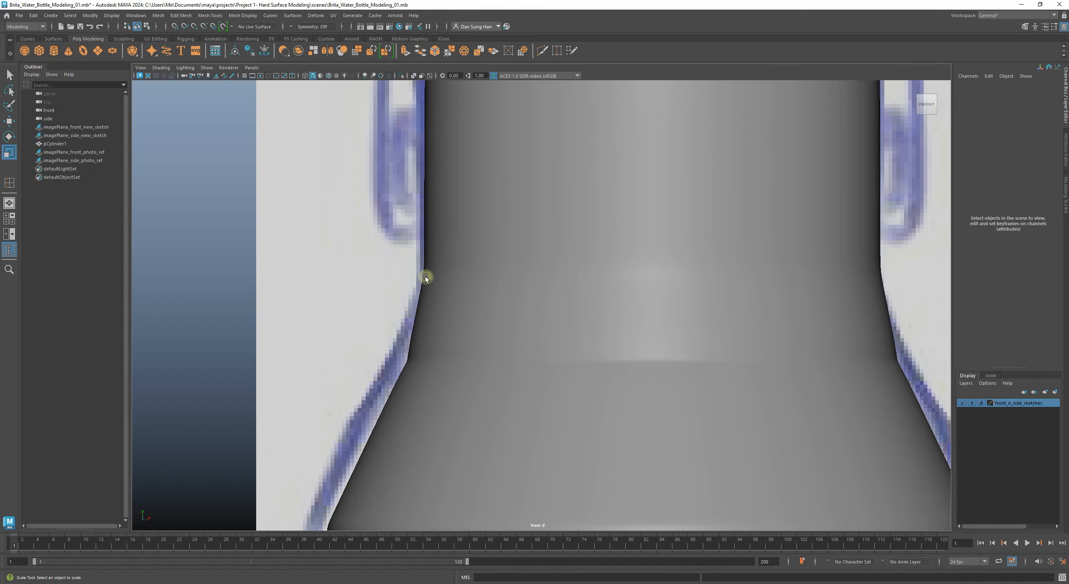
alt+middle_drag(491, 335, 325, 301)
click(434, 312)
key(1)
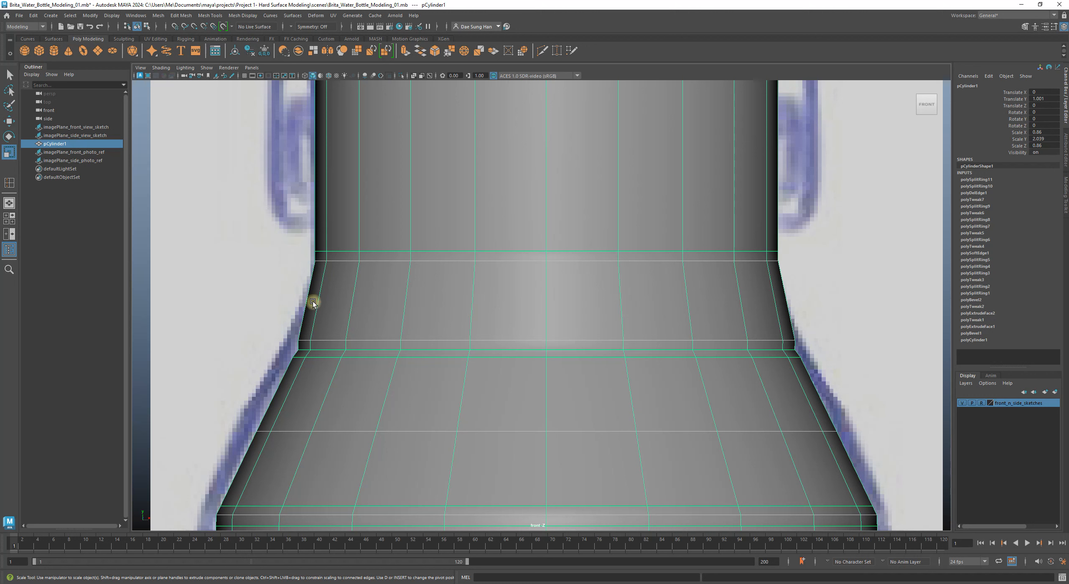
shift+right_drag(324, 297, 273, 310)
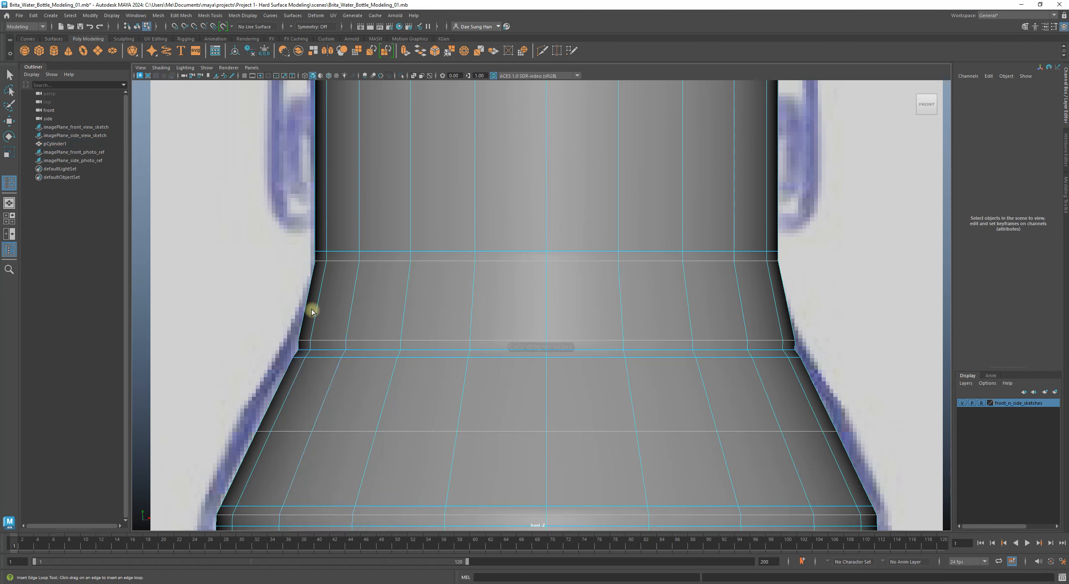
Step: Add an edge loop above the shoulder and scale it inward to about 0.994, comparing via undo/redo
click(353, 303)
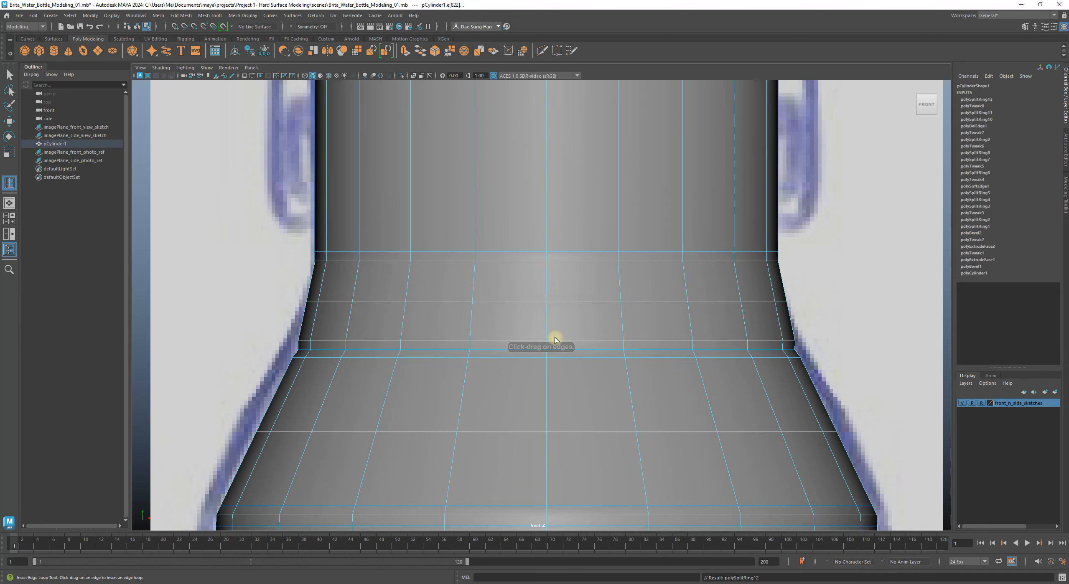
key(w)
key(3)
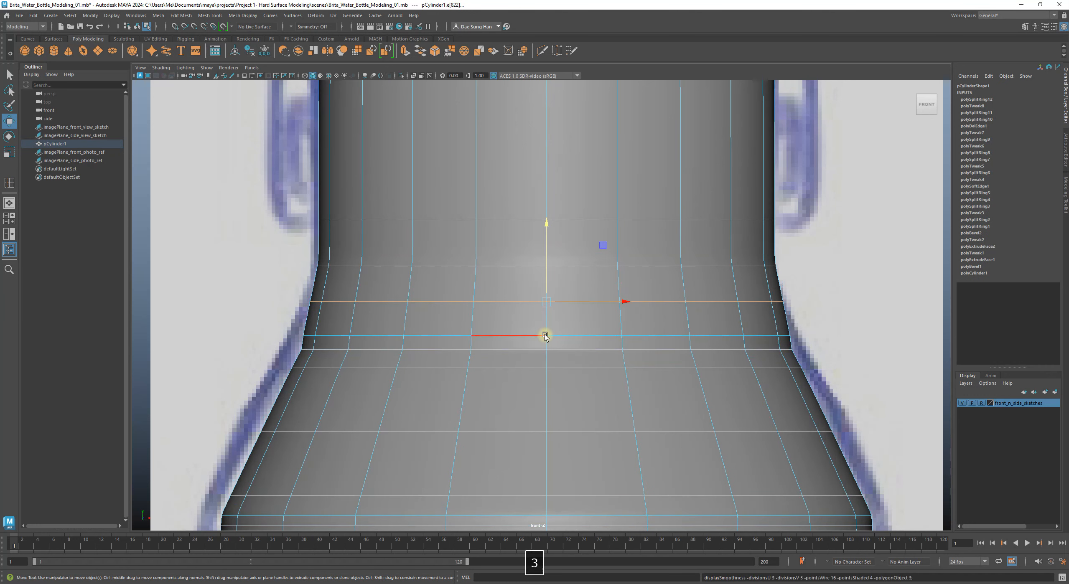
key(1)
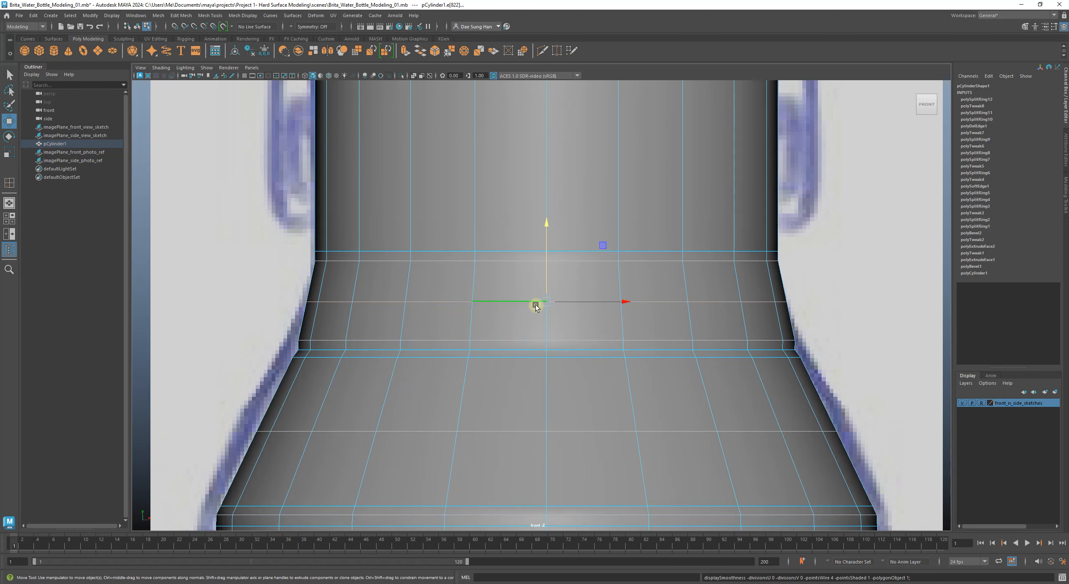
key(r)
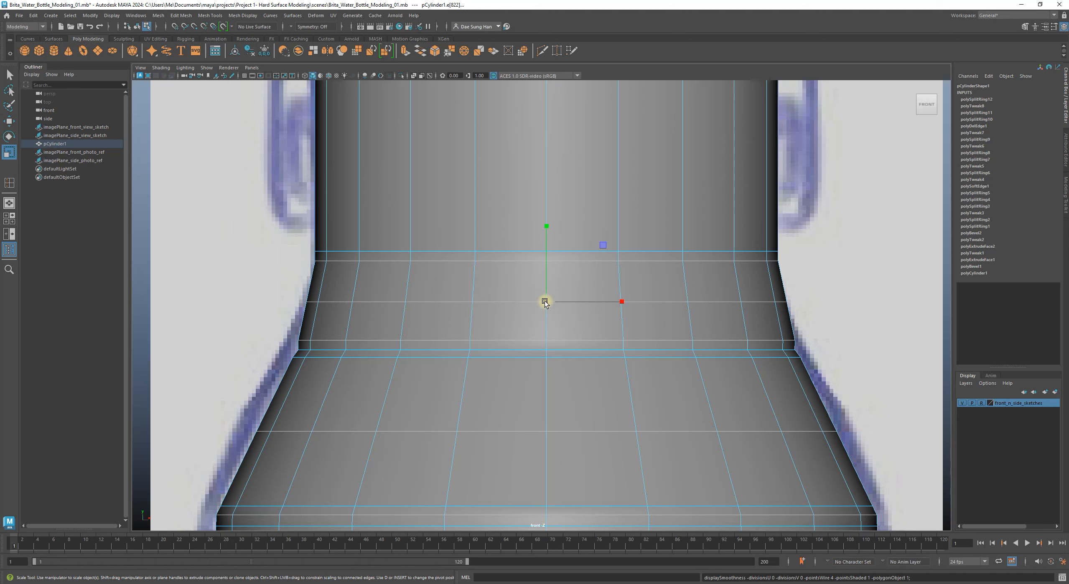
drag(547, 299, 545, 300)
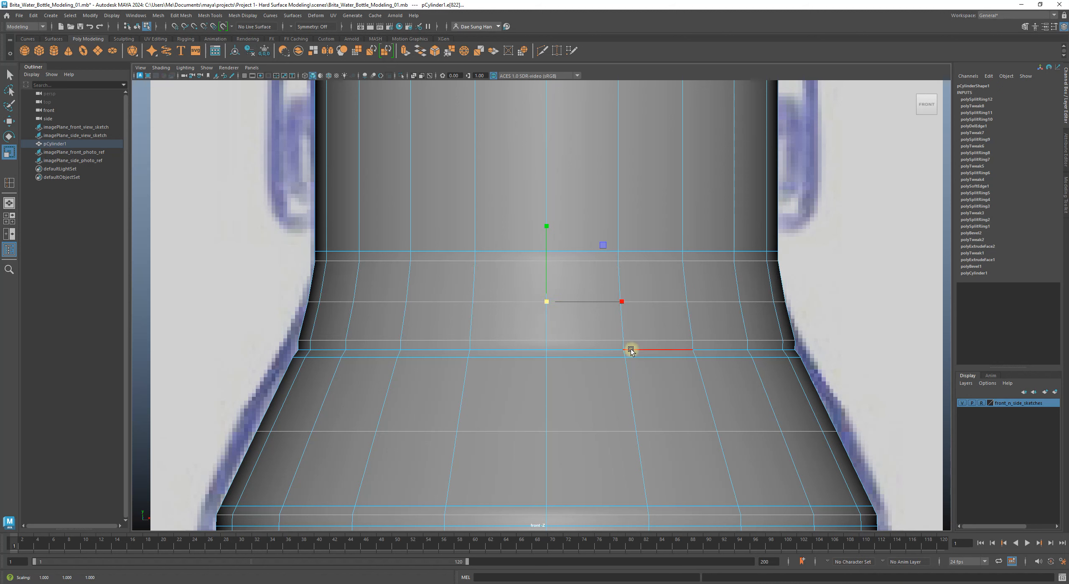
key(3)
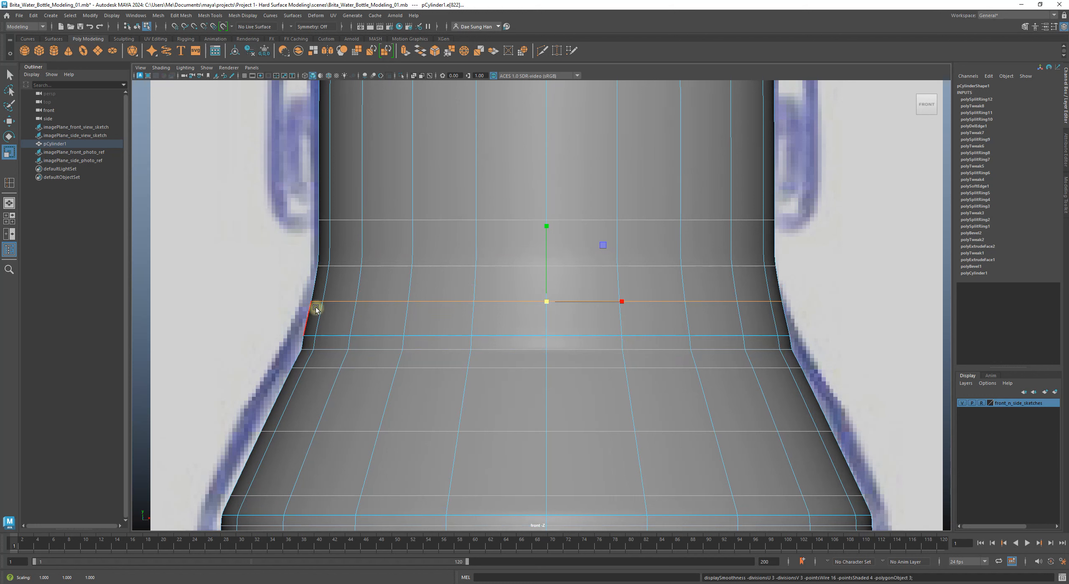
key(z)
key(z)
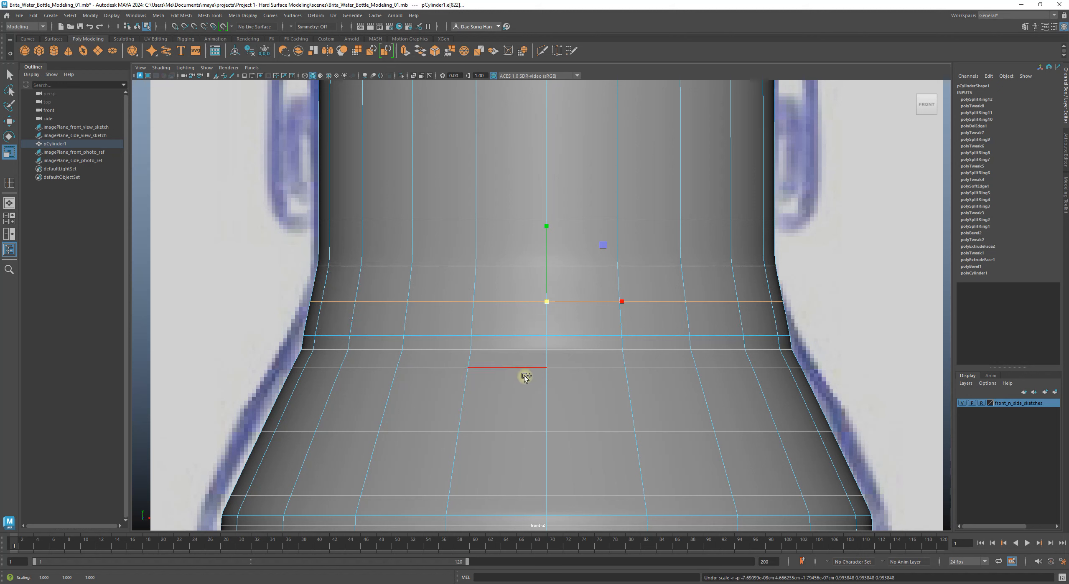
key(ctrl+y)
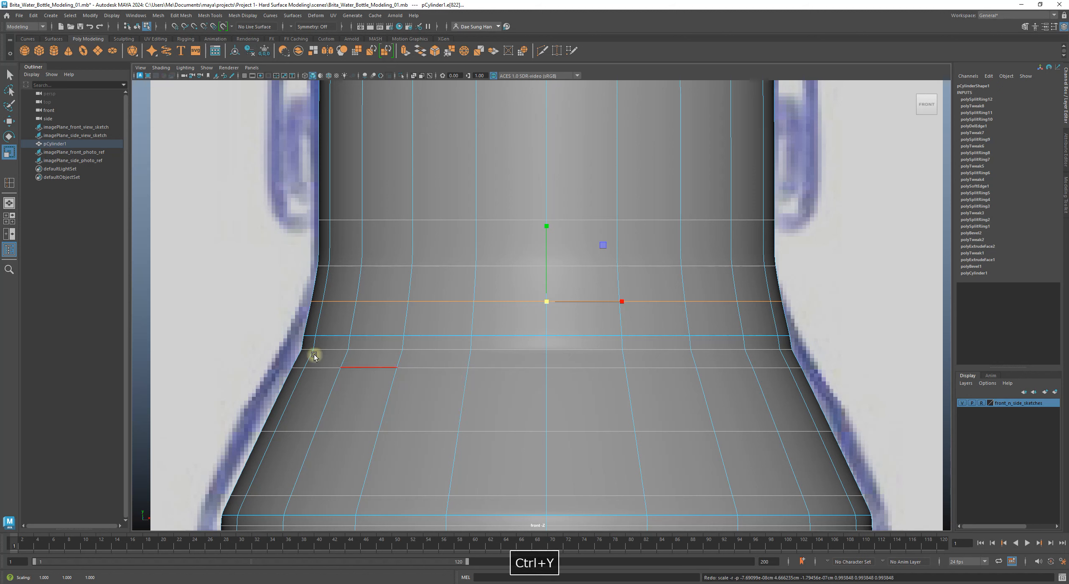
Step: Return to object mode and compare the bottle against the side photo reference
right_drag(332, 291, 431, 235)
click(215, 260)
alt+right_drag(560, 322, 454, 315)
alt+middle_drag(454, 316, 636, 296)
alt+middle_drag(718, 367, 408, 371)
click(486, 369)
alt+right_drag(519, 334, 622, 298)
Step: Show the unsmoothed cage, frame the bottle neck, and activate the Insert Edge Loop Tool
key(1)
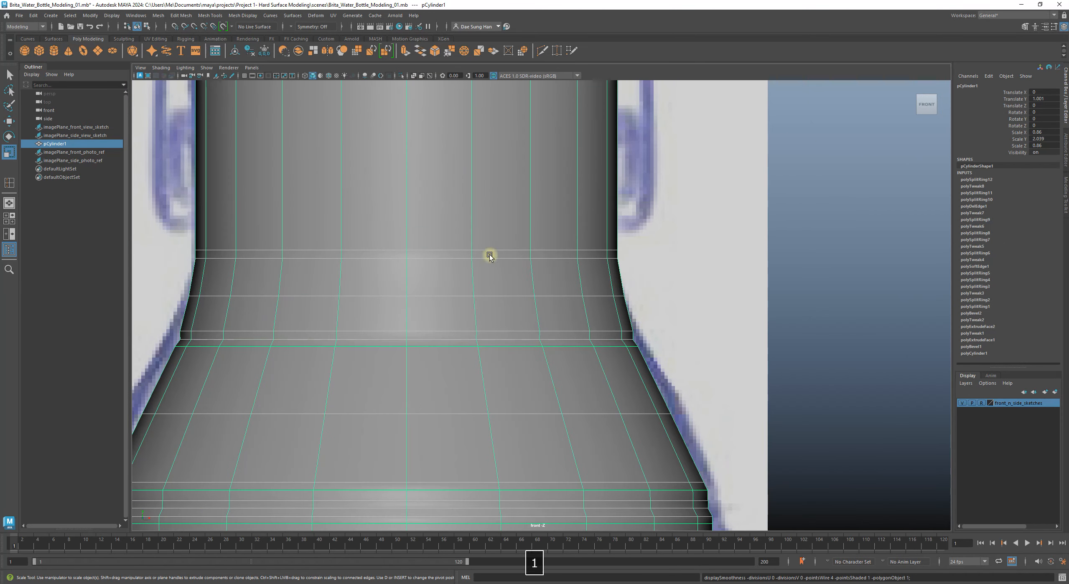
alt+right_drag(523, 272, 637, 296)
alt+middle_drag(581, 273, 616, 257)
alt+right_drag(631, 279, 847, 360)
alt+middle_drag(847, 359, 650, 369)
alt+right_drag(660, 370, 872, 419)
alt+right_drag(750, 374, 460, 278)
alt+middle_drag(460, 278, 670, 310)
alt+right_drag(670, 310, 806, 346)
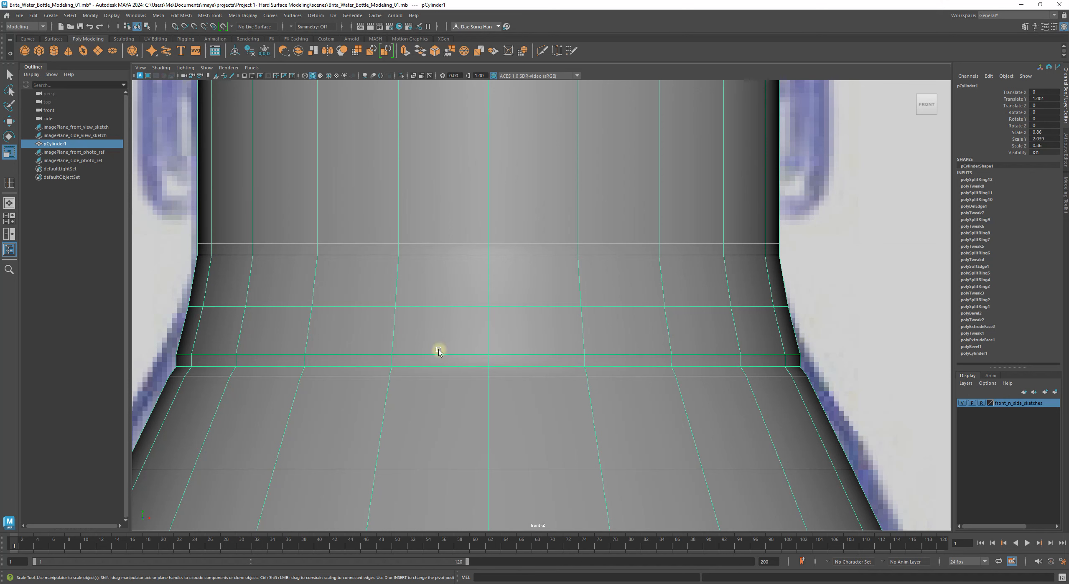
alt+middle_drag(468, 353, 331, 339)
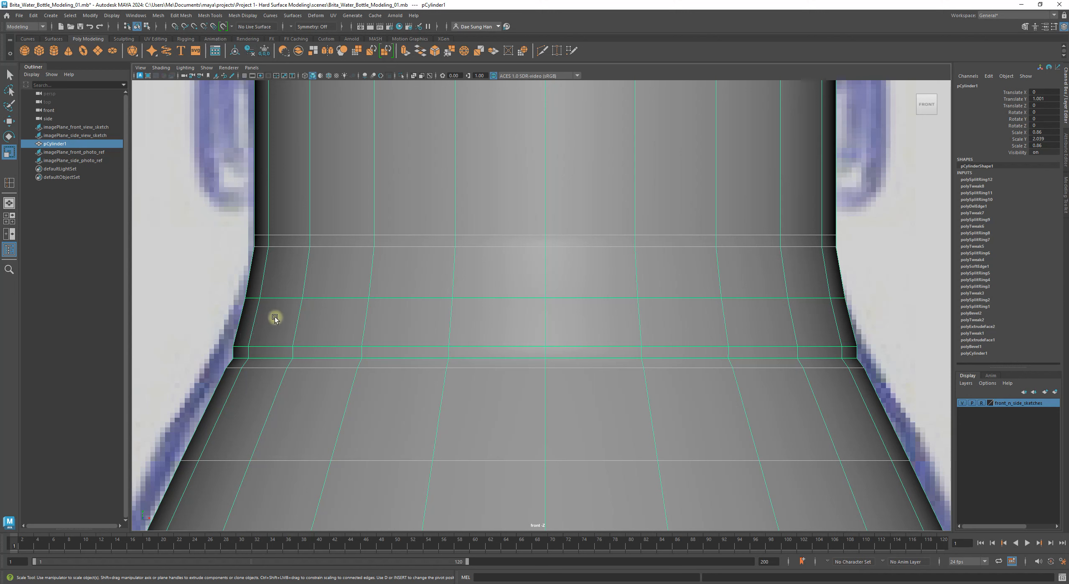
shift+right_drag(278, 314, 228, 327)
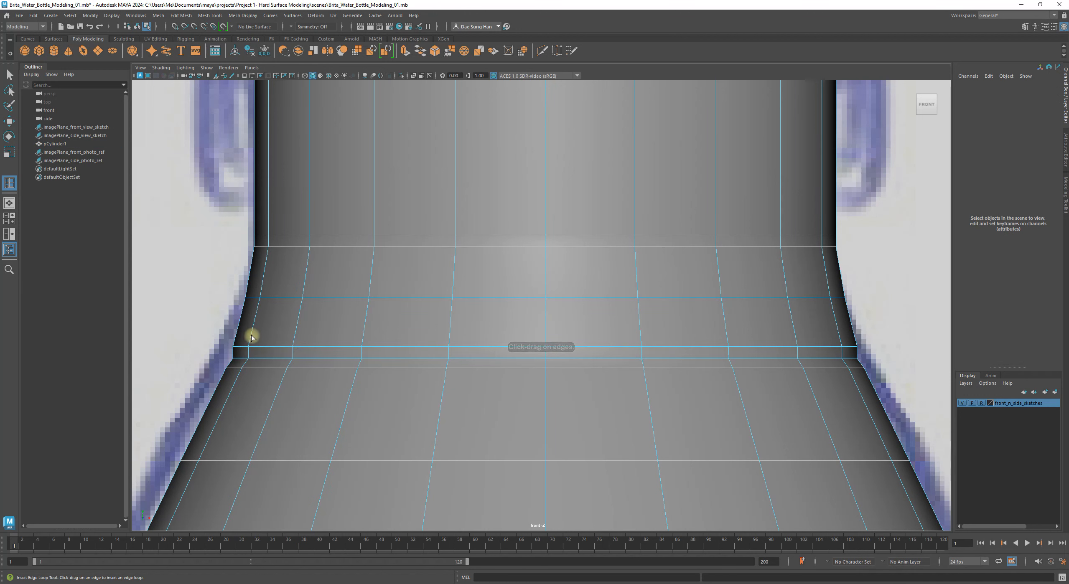
Step: Insert a horizontal edge loop in the neck-to-shoulder curve and return to Object Mode
drag(249, 334, 251, 335)
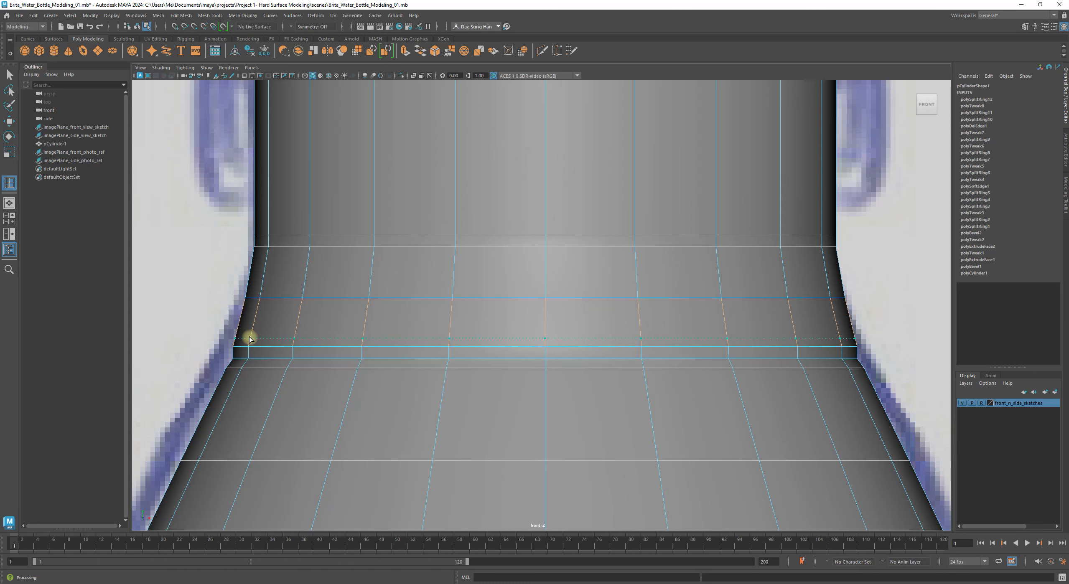
drag(249, 336, 251, 337)
key(w)
key(3)
right_drag(194, 286, 292, 216)
click(177, 230)
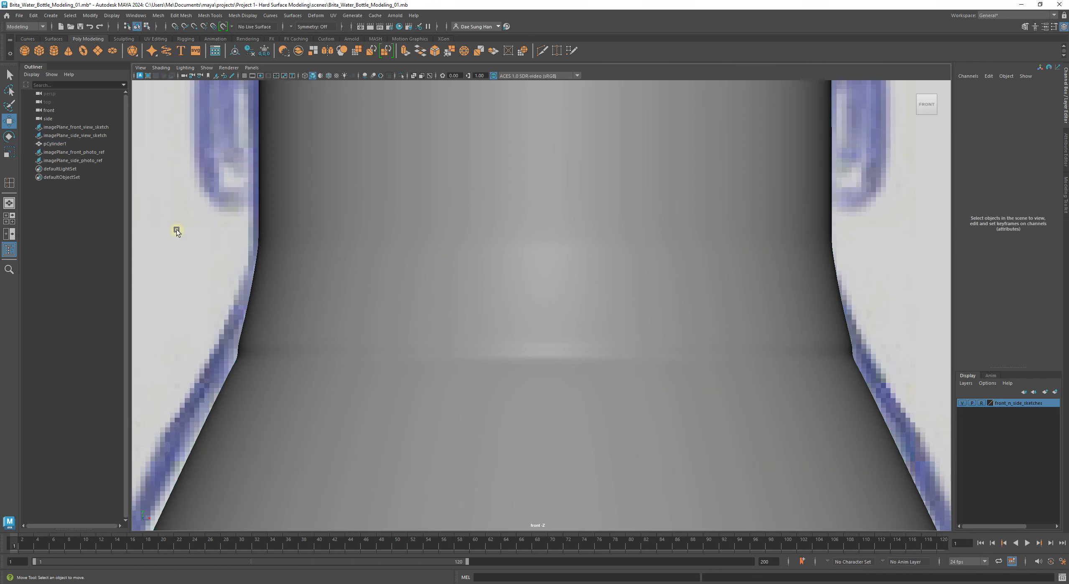
Step: Compare the smoothed bottle neck against the reference photos
scroll(249, 250, down, 5)
alt+right_drag(552, 322, 833, 370)
alt+middle_drag(833, 370, 701, 314)
click(701, 311)
click(783, 329)
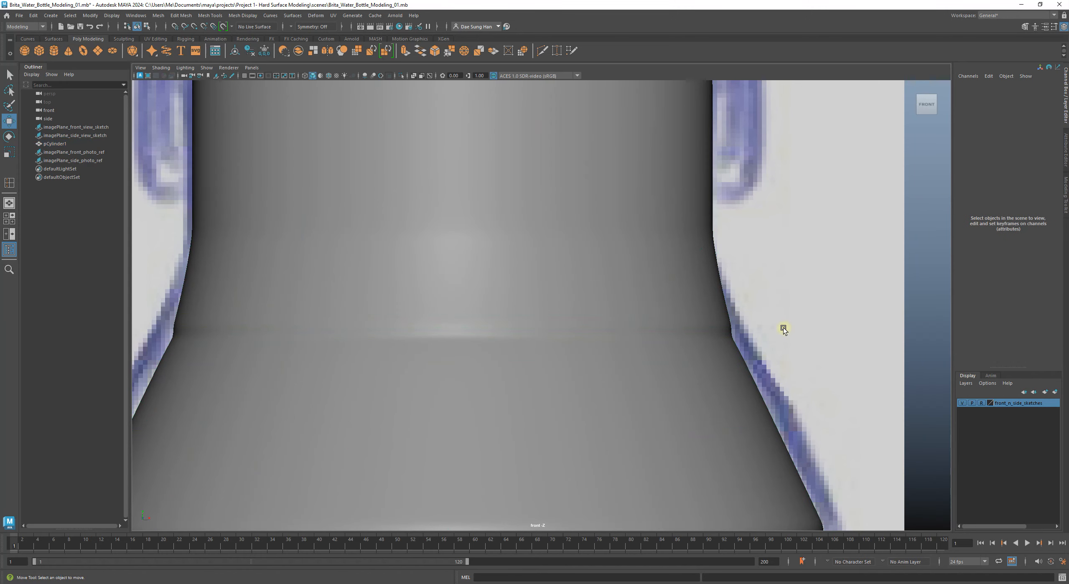
alt+middle_drag(386, 277, 692, 260)
alt+right_drag(692, 260, 639, 271)
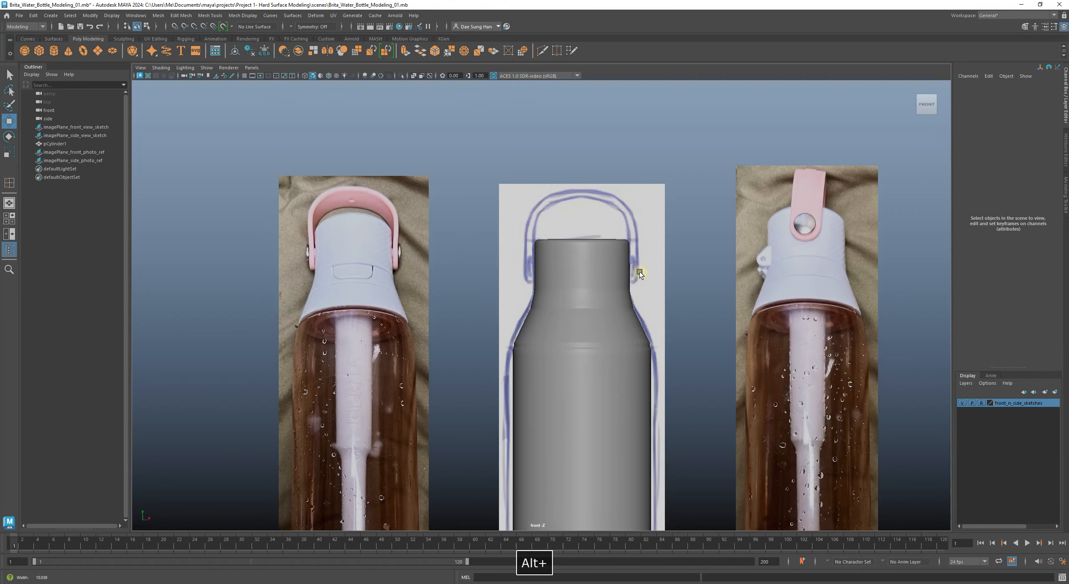
alt+middle_drag(613, 273, 577, 274)
alt+right_drag(576, 275, 456, 340)
Step: Show the bottle's unsmoothed low-poly cage and inspect both sides of the neck
click(375, 323)
key(1)
alt+middle_drag(247, 283, 421, 237)
alt+middle_drag(759, 238, 461, 306)
alt+right_drag(460, 305, 378, 302)
alt+right_drag(488, 257, 570, 323)
alt+middle_drag(570, 322, 781, 314)
alt+middle_drag(444, 308, 508, 299)
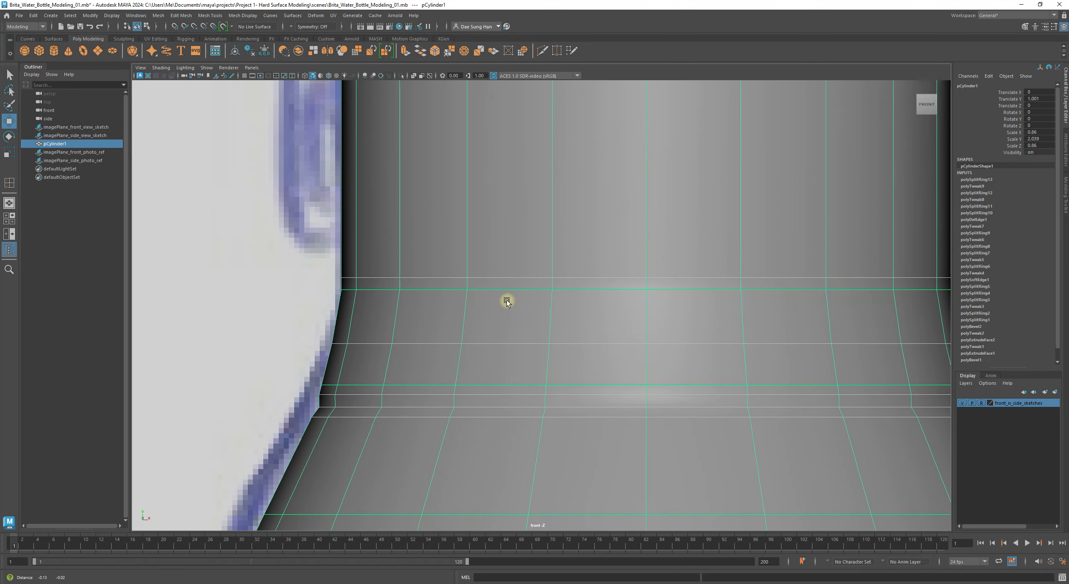
Step: Zoom into the neck's left side, switch to Edge mode, and select the neck-base loop
alt+middle_drag(438, 286, 416, 298)
alt+right_drag(291, 274, 334, 301)
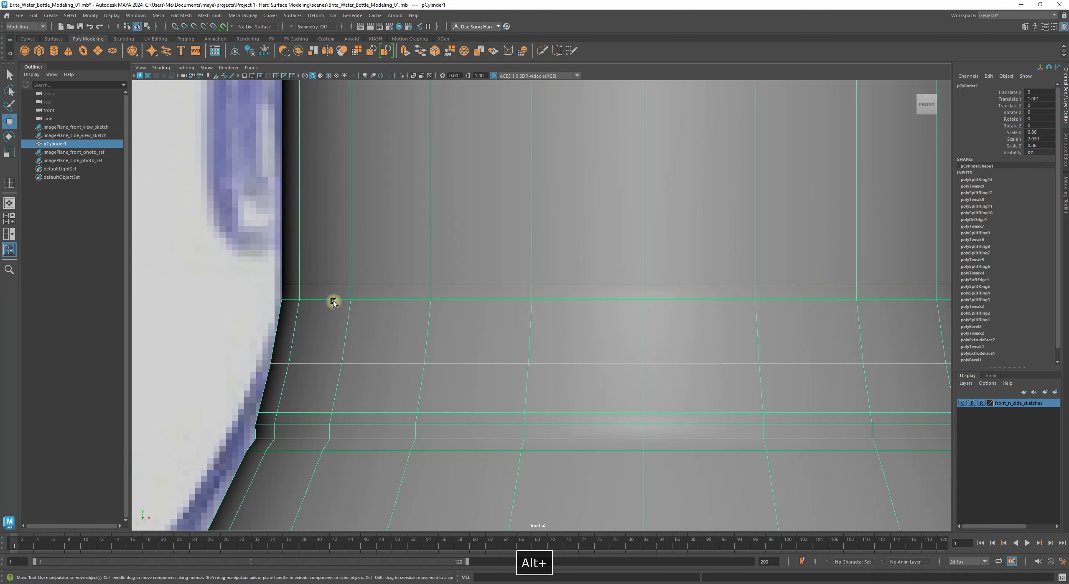
alt+middle_drag(279, 290, 416, 303)
alt+right_drag(276, 274, 427, 312)
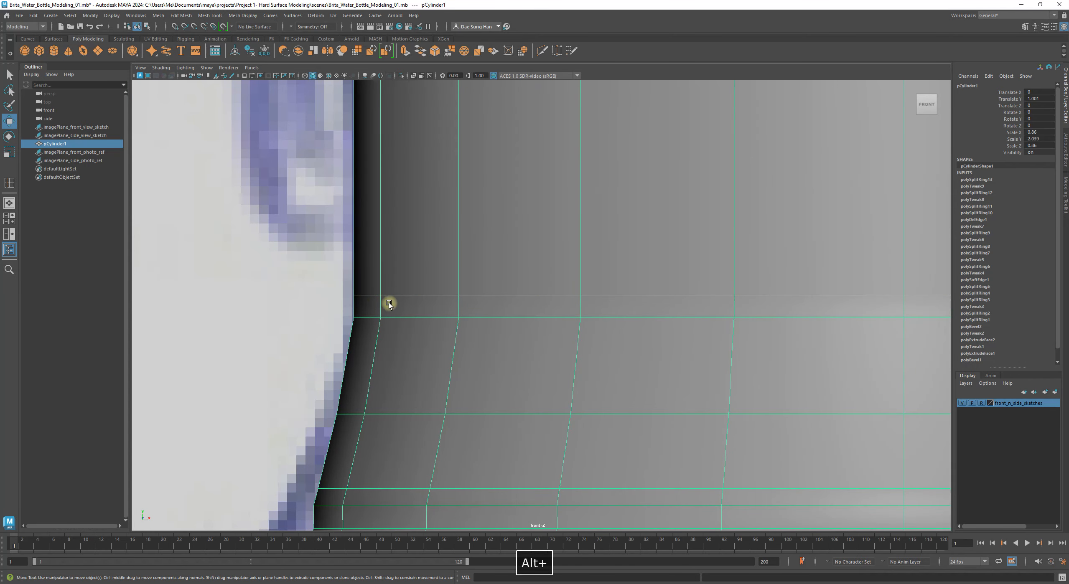
shift+right_click(389, 325)
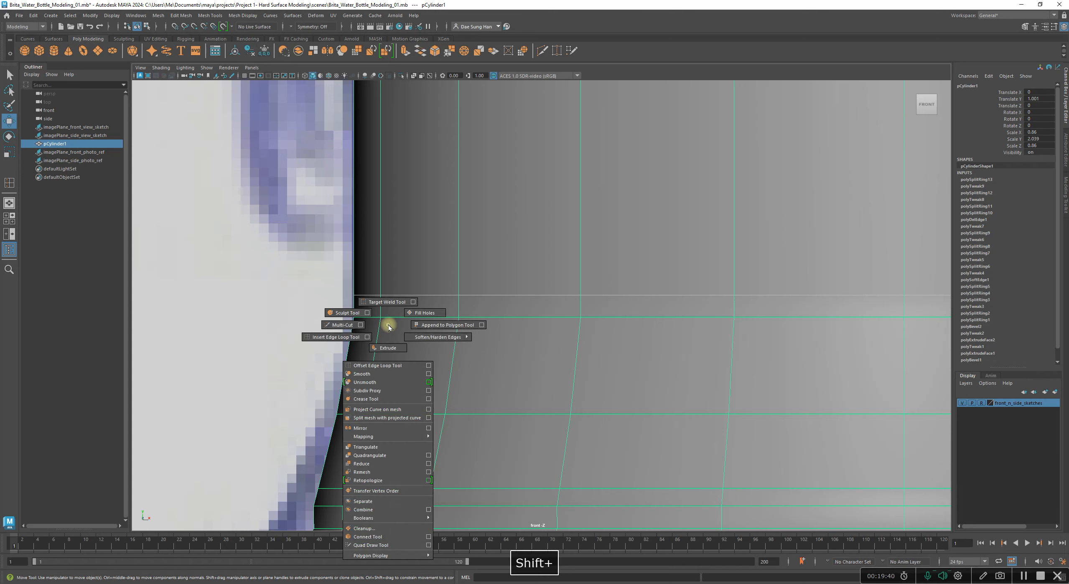
right_click(403, 298)
right_drag(402, 298, 411, 276)
click(408, 296)
Step: Nudge the selected neck-base loop up slightly along Y
alt+right_drag(482, 308, 535, 370)
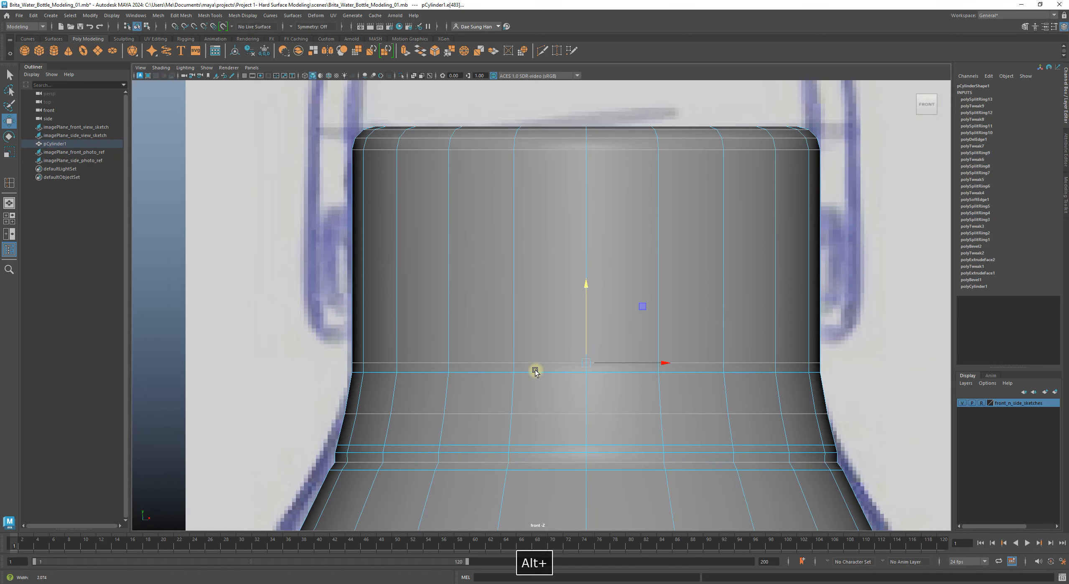
drag(586, 284, 586, 280)
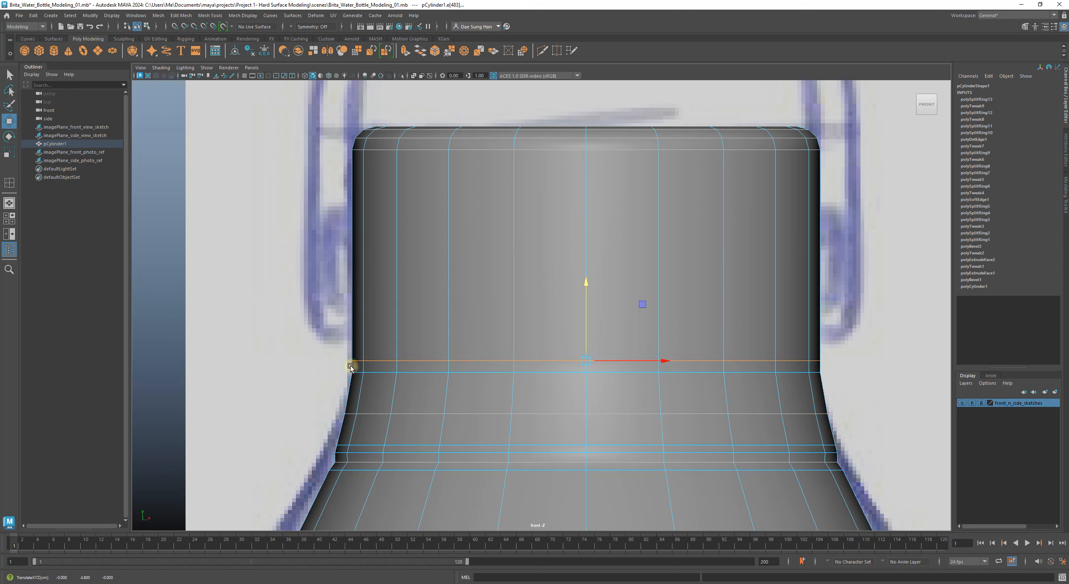
alt+right_drag(330, 373, 531, 372)
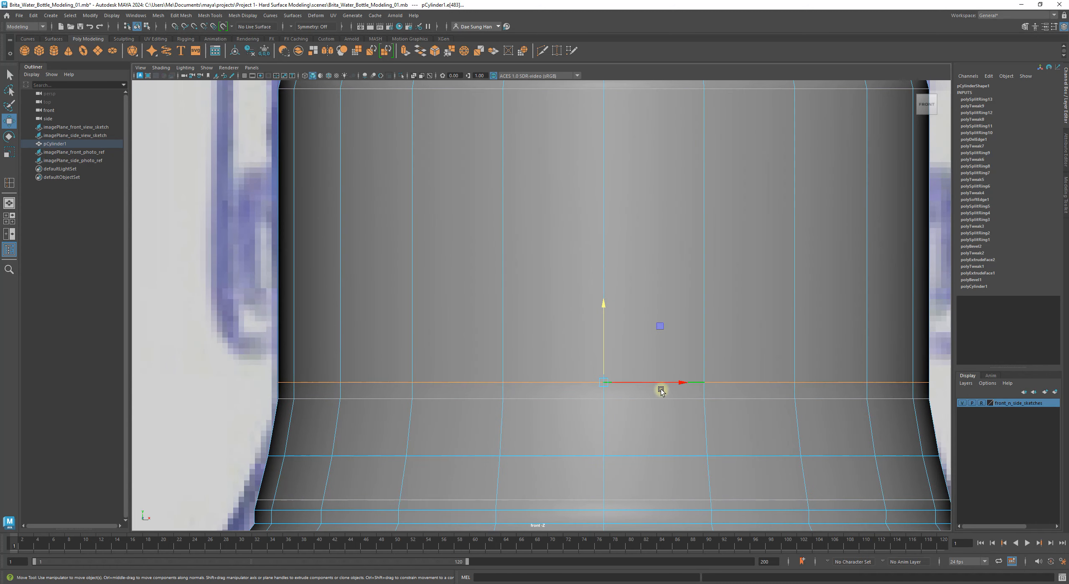
Step: Check the photo reference and raise the loop a little more to match
alt+middle_drag(884, 383, 343, 523)
alt+right_drag(503, 441, 376, 368)
alt+middle_drag(480, 342, 193, 346)
alt+right_drag(443, 359, 618, 374)
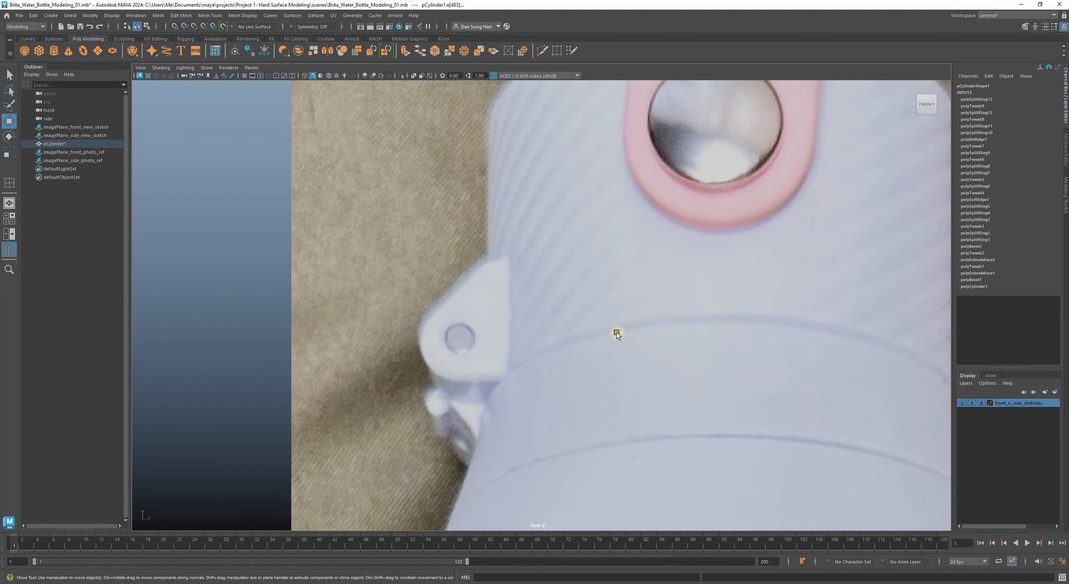
alt+right_drag(776, 329, 434, 339)
alt+middle_drag(435, 339, 546, 350)
alt+right_drag(752, 404, 955, 455)
alt+middle_drag(656, 347, 413, 279)
alt+right_drag(413, 279, 504, 360)
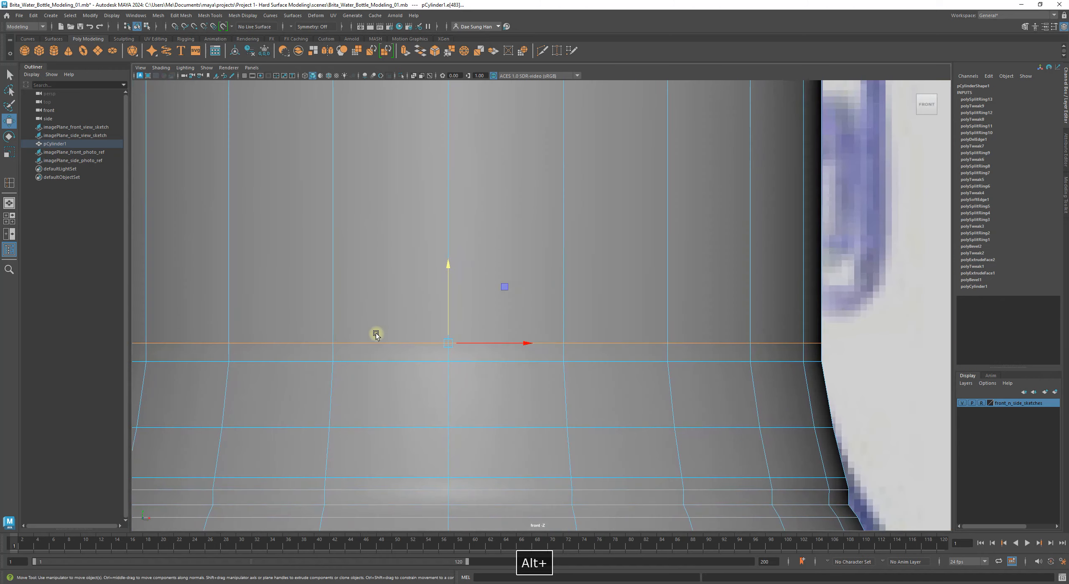
alt+middle_drag(503, 362, 637, 335)
drag(728, 286, 727, 284)
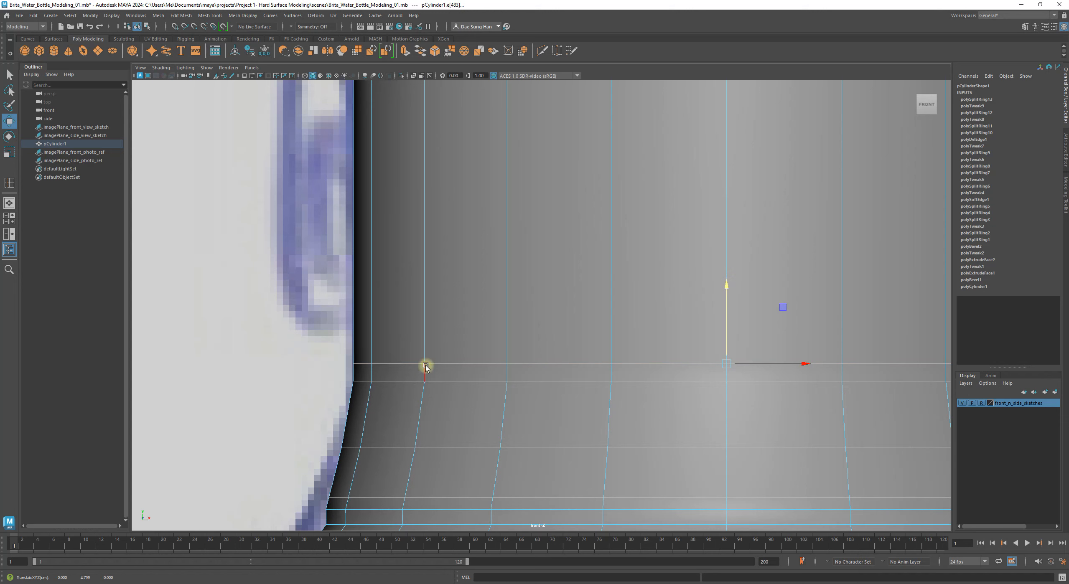
Step: Add another edge loop close beside the neck base
click(281, 349)
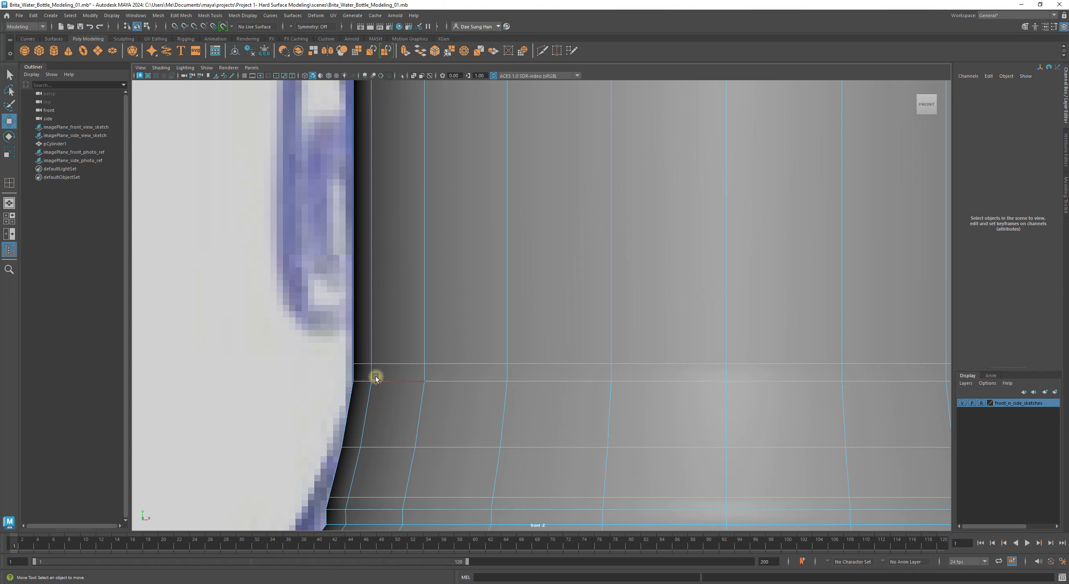
shift+right_drag(364, 396, 362, 454)
drag(371, 376, 378, 372)
Step: Scale the new neck-base loop uniformly inward to form a shallow groove
key(w)
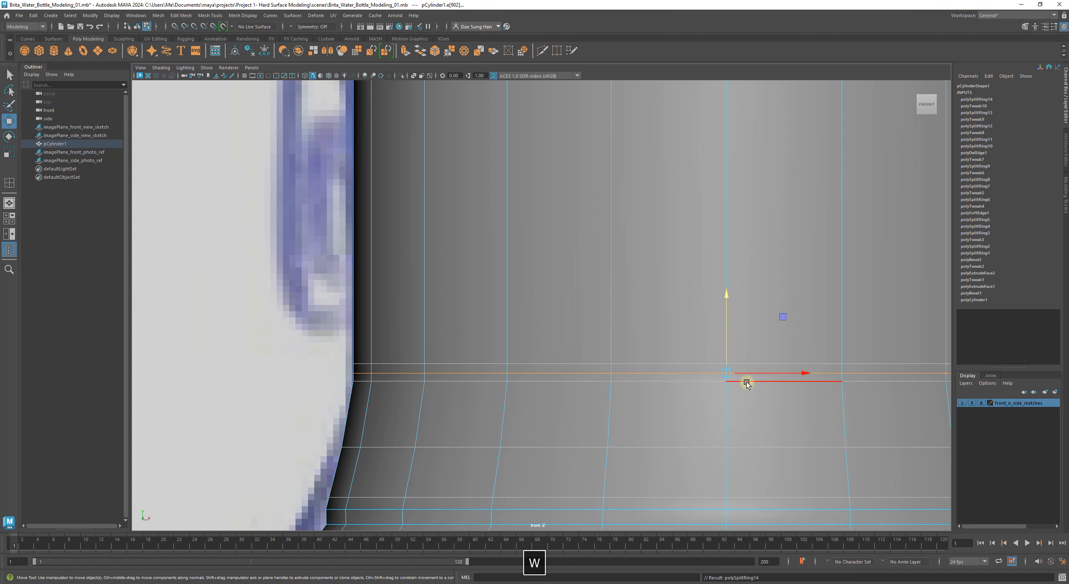
key(r)
alt+middle_drag(704, 414, 512, 391)
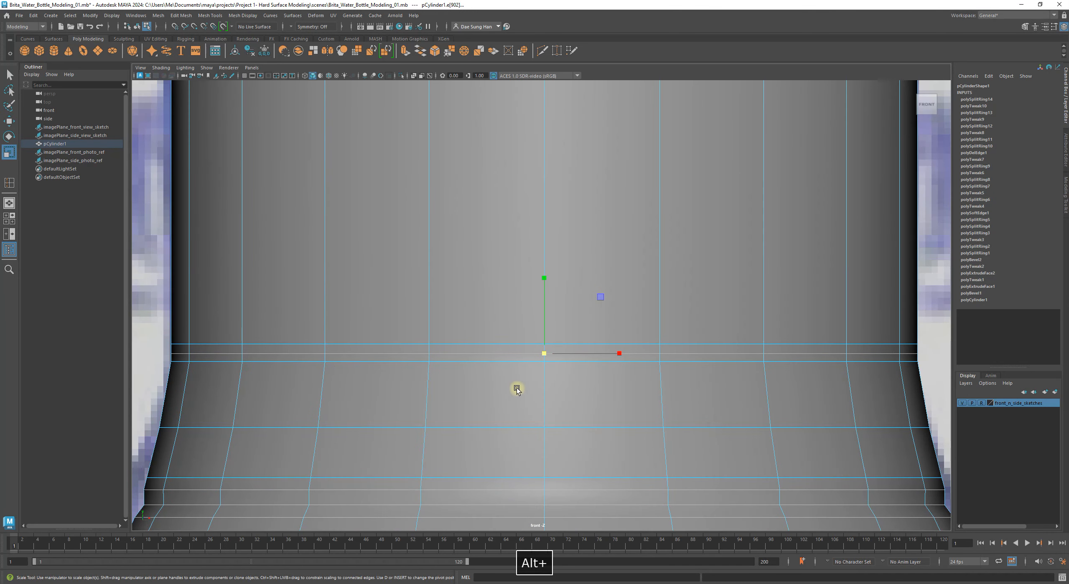
drag(543, 353, 540, 356)
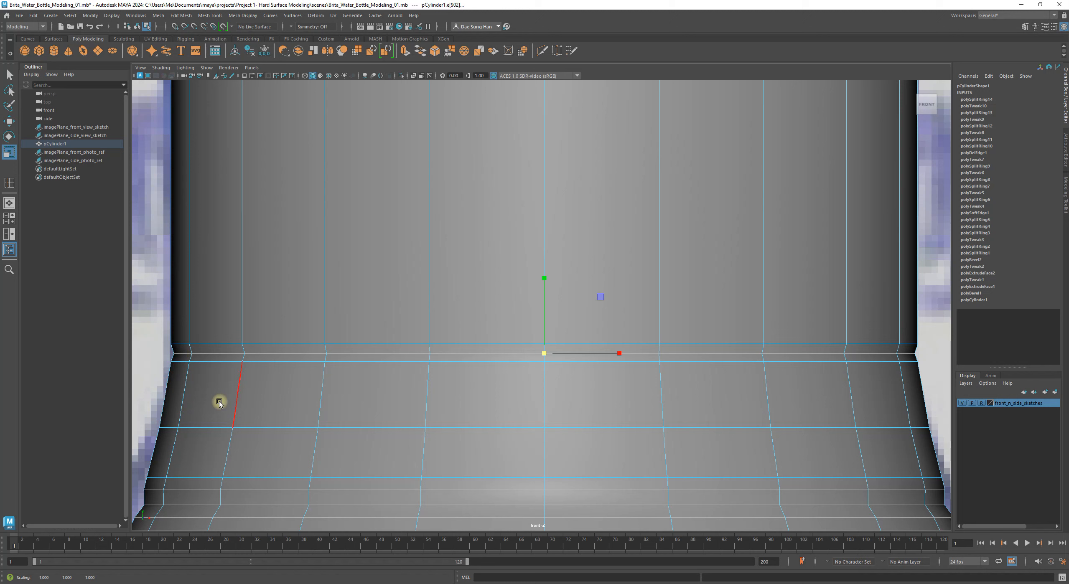
Step: Return to Object Mode and compare the smoothed bottle with the photo
right_drag(215, 359, 358, 262)
alt+middle_drag(308, 329, 376, 391)
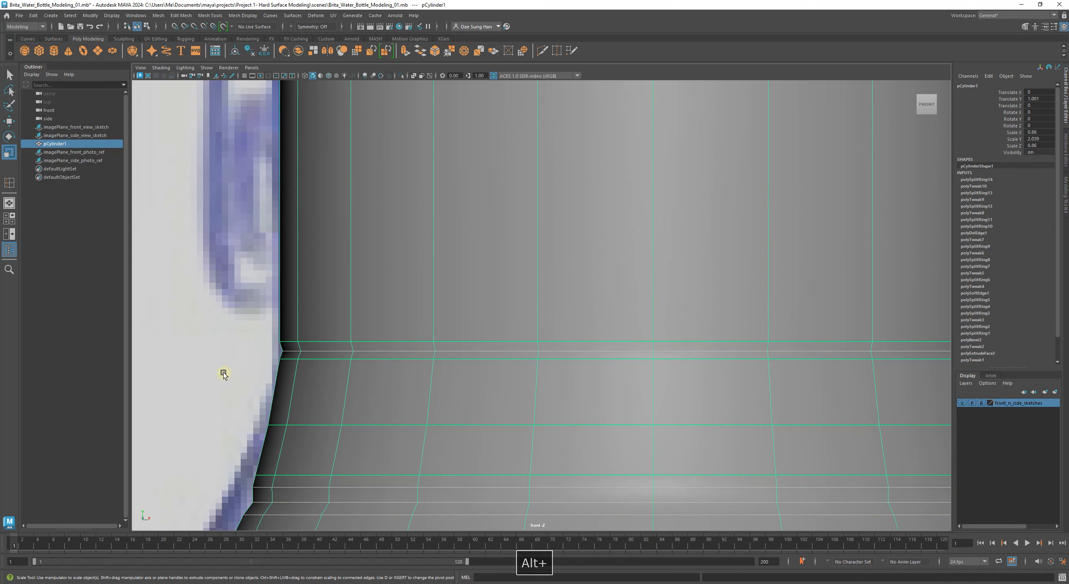
key(3)
click(206, 348)
alt+right_drag(731, 348, 538, 348)
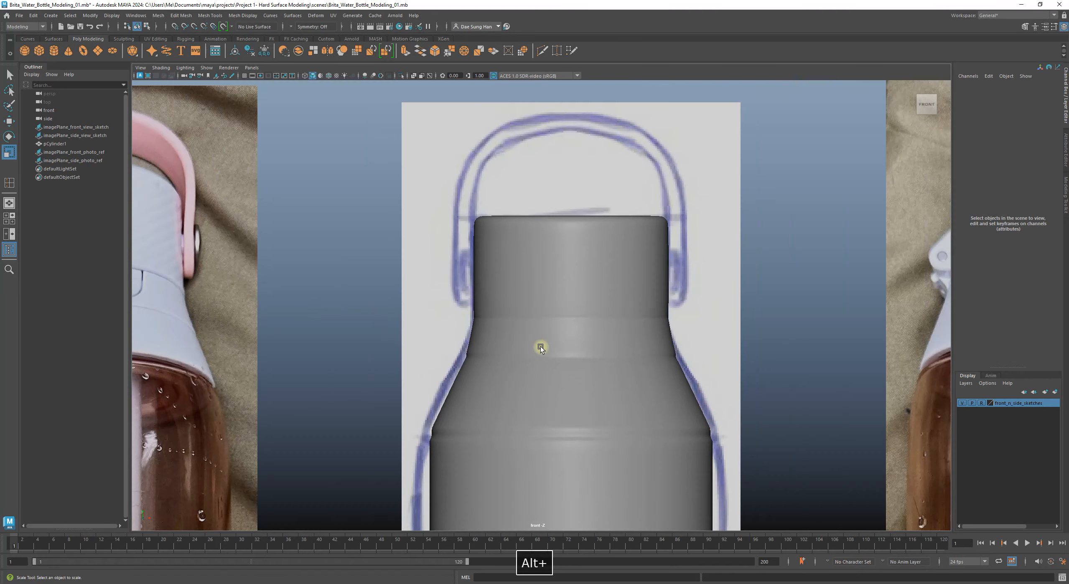
alt+middle_drag(529, 319, 458, 316)
alt+right_drag(587, 316, 598, 316)
alt+middle_drag(597, 317, 481, 302)
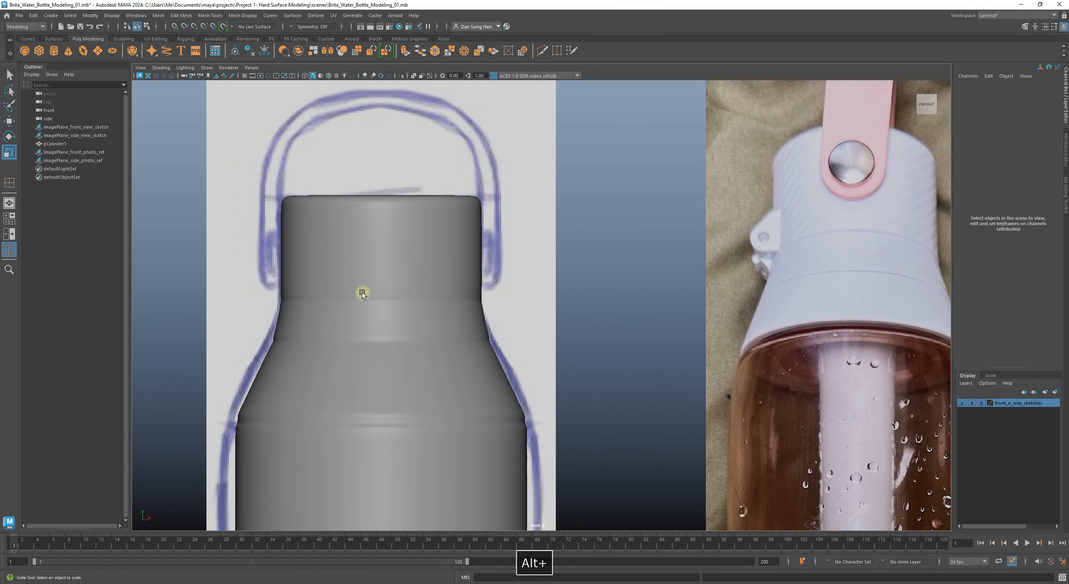
Step: Zoom in on the neck, show the low-poly cage, and select the bottle
alt+middle_drag(323, 292, 403, 288)
alt+right_drag(403, 289, 923, 396)
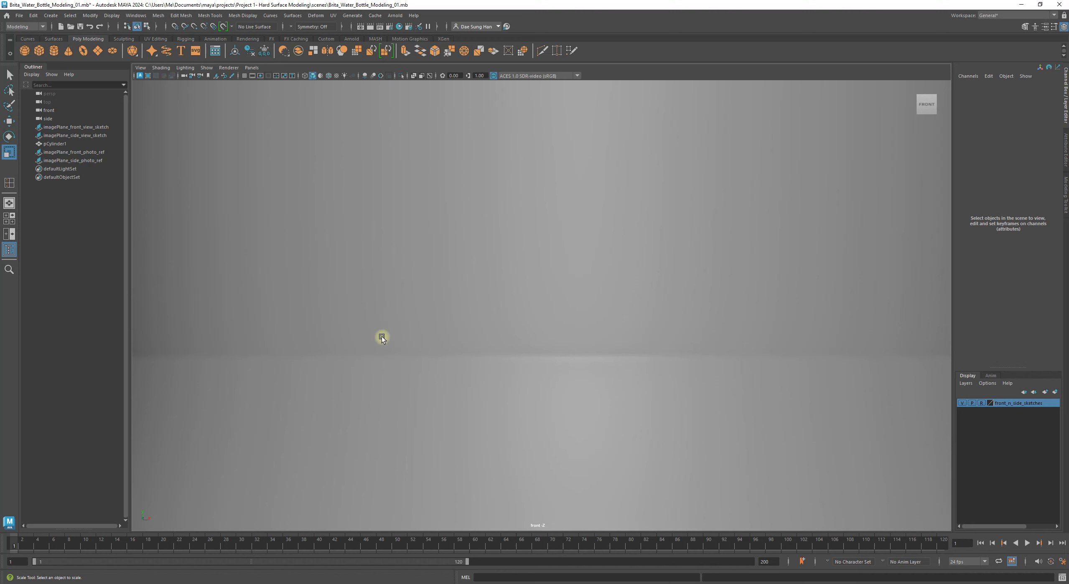
alt+middle_drag(400, 324, 594, 320)
key(1)
click(593, 319)
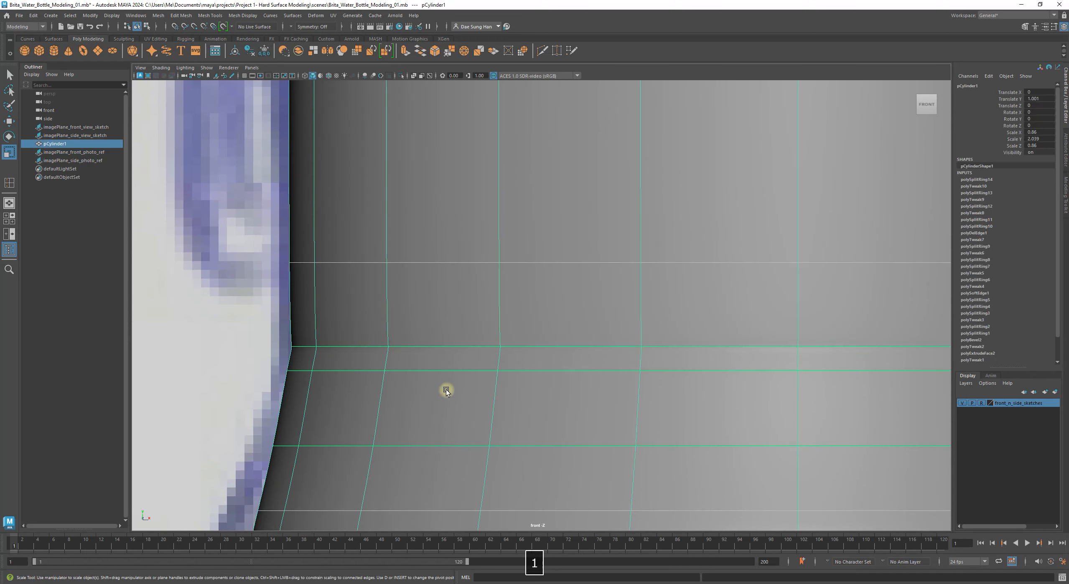
shift+right_click(329, 317)
shift+right_drag(332, 314, 289, 327)
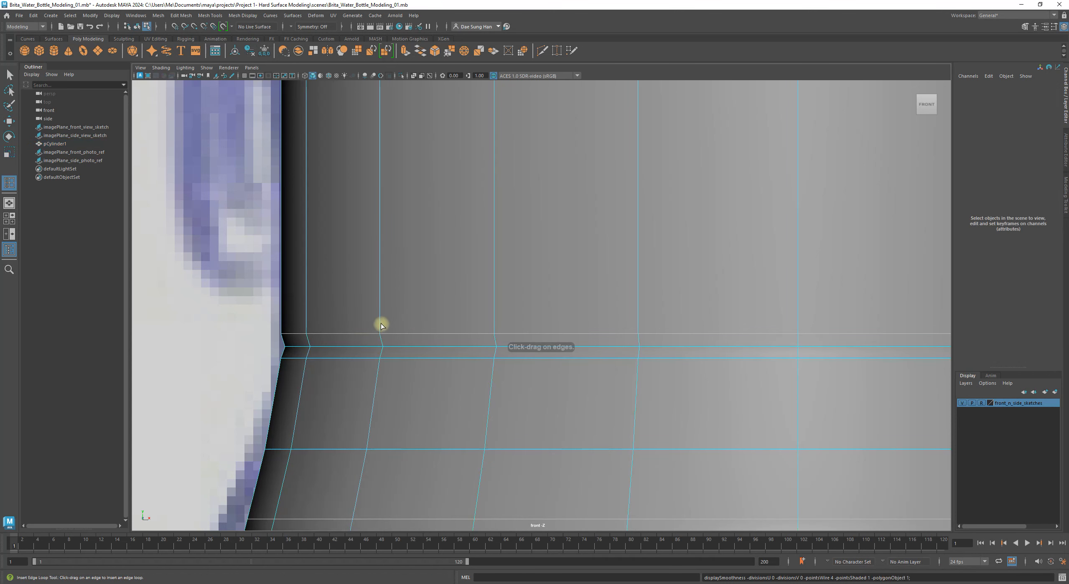
drag(379, 318, 382, 321)
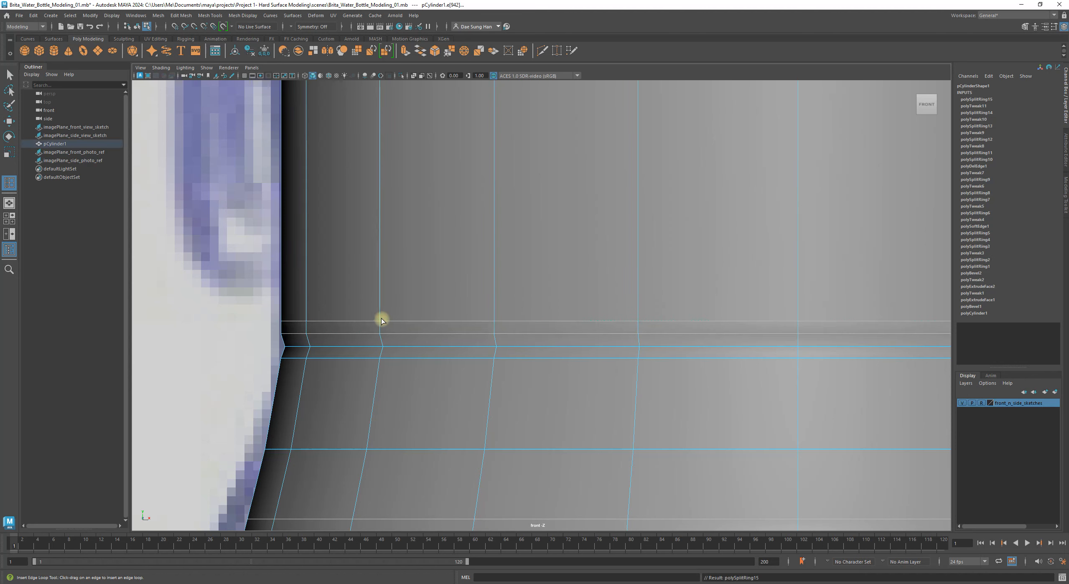
key(w)
alt+right_drag(625, 358, 470, 331)
alt+middle_drag(470, 330, 463, 330)
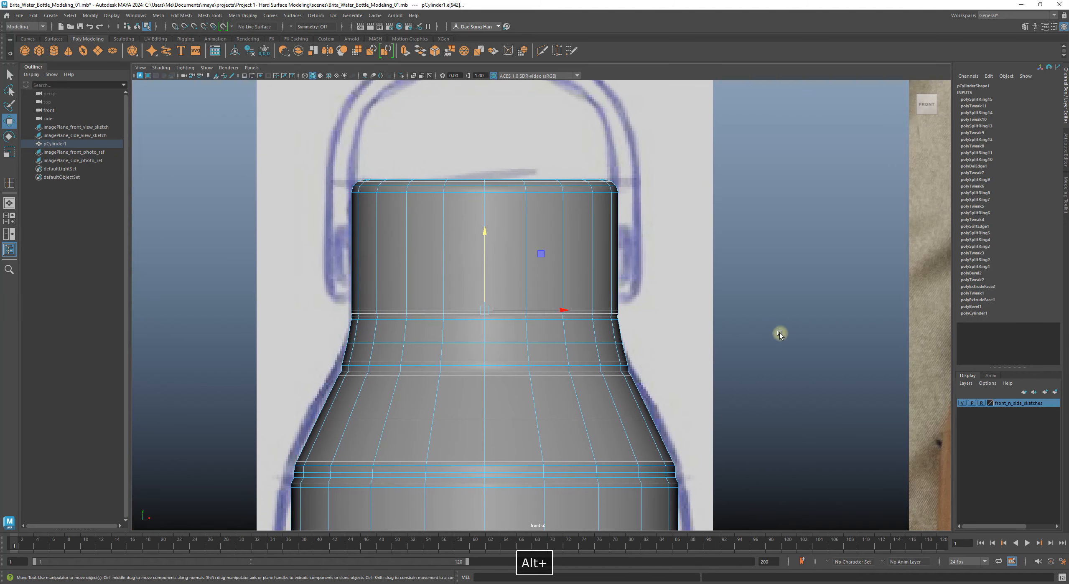
click(755, 337)
right_drag(540, 298, 759, 186)
alt+middle_drag(472, 373, 572, 287)
alt+right_drag(572, 287, 813, 281)
click(815, 264)
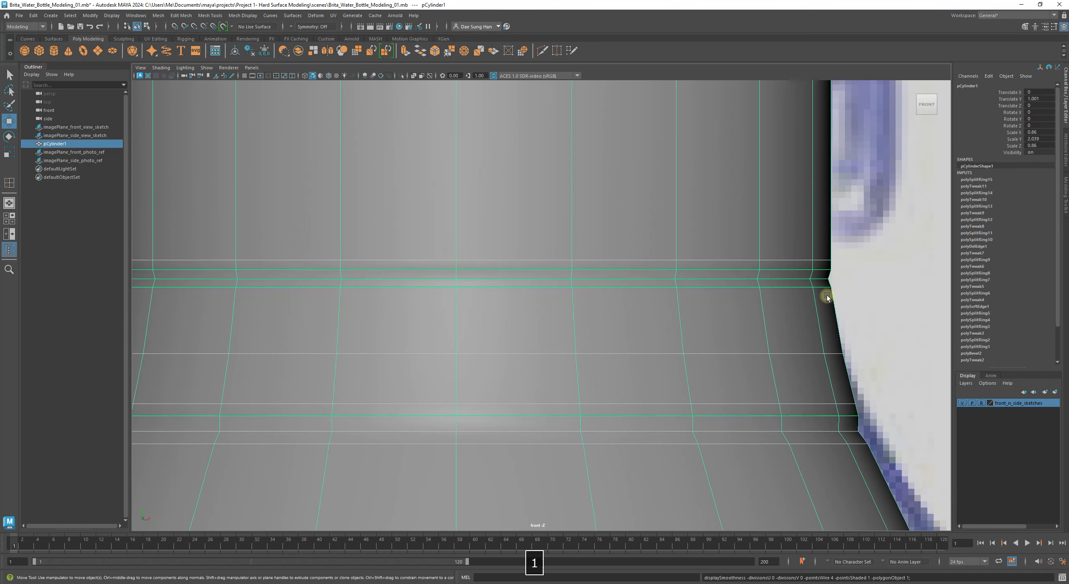
alt+middle_drag(841, 304, 597, 337)
key(3)
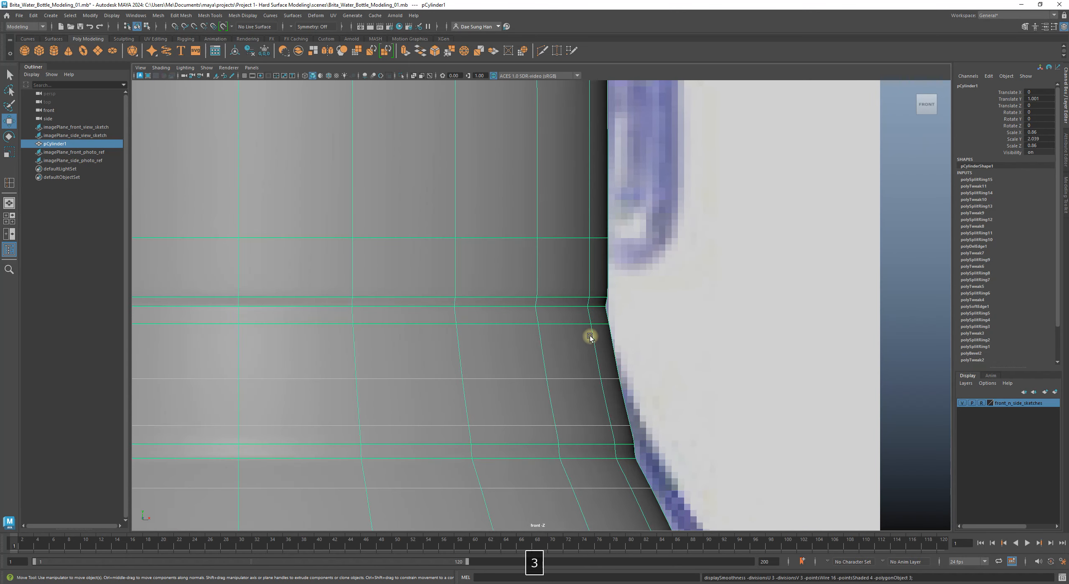
key(1)
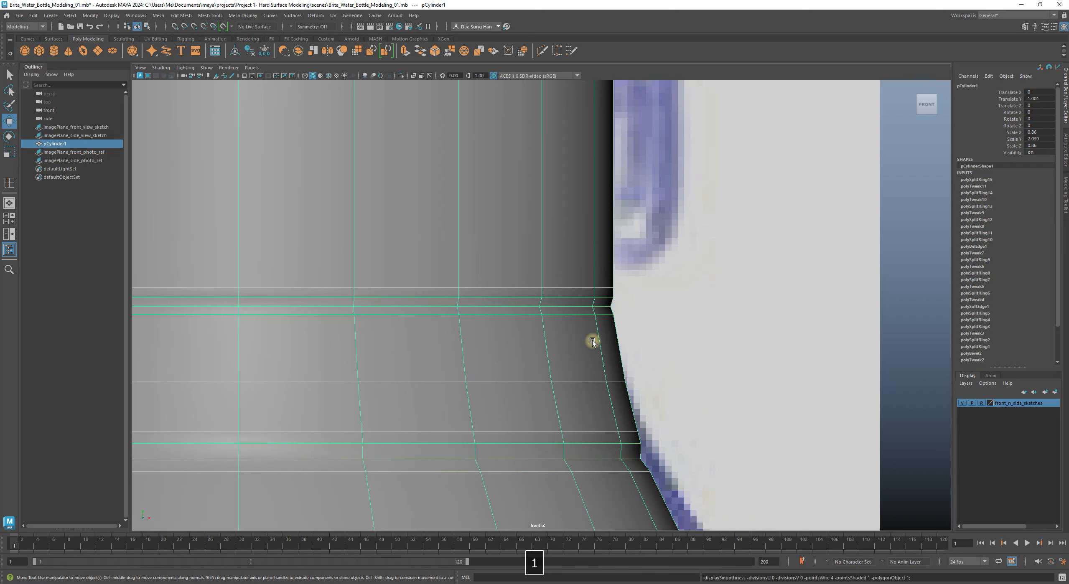
click(797, 355)
alt+right_drag(915, 346, 836, 341)
Step: Preview the bottle smoothed and frame its right shoulder
alt+middle_drag(539, 297, 692, 258)
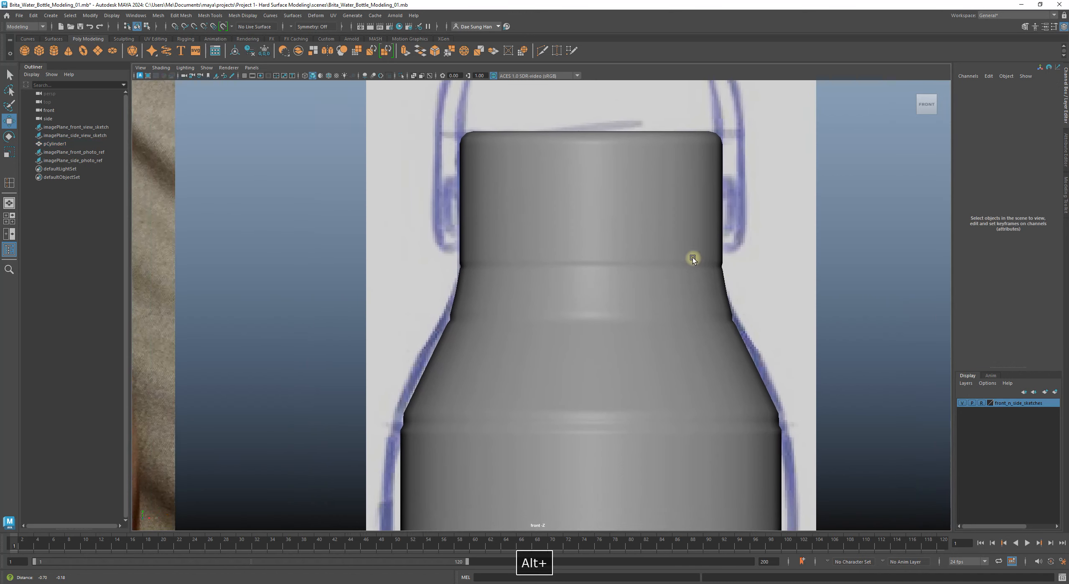
click(660, 197)
key(3)
click(299, 257)
alt+middle_drag(725, 321, 549, 355)
alt+right_drag(317, 251, 716, 388)
scroll(584, 317, up, 2)
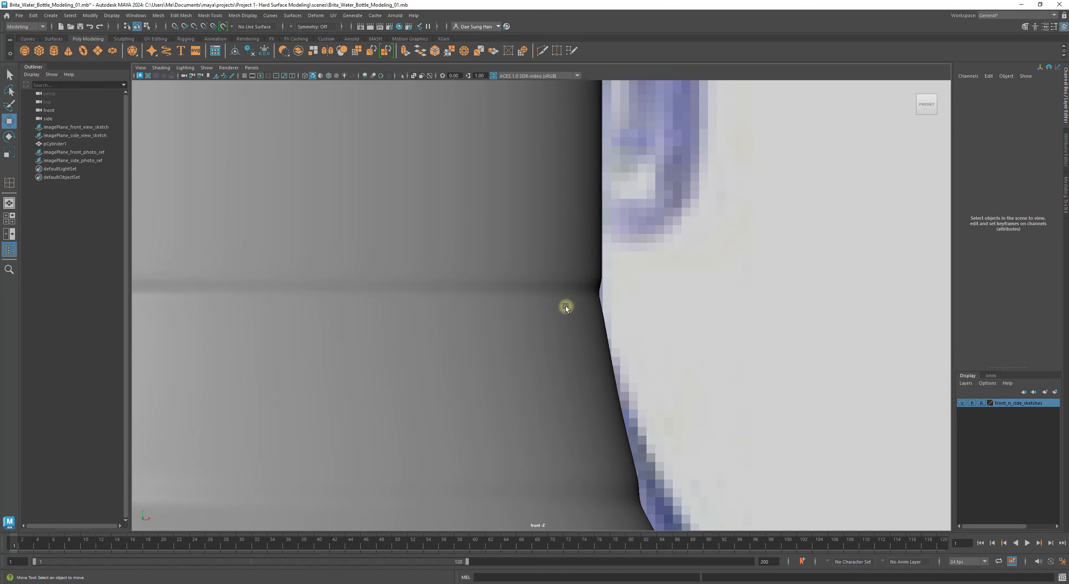
Step: Select the bottle in its low-poly cage and activate edge-loop insertion at the shoulder corner
click(554, 309)
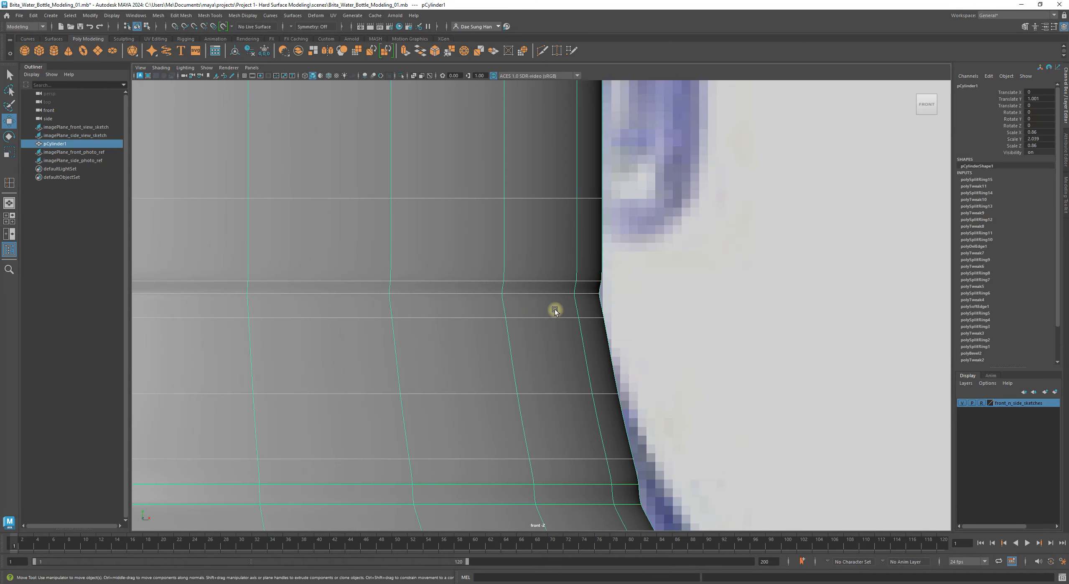
key(1)
alt+middle_drag(495, 305, 513, 290)
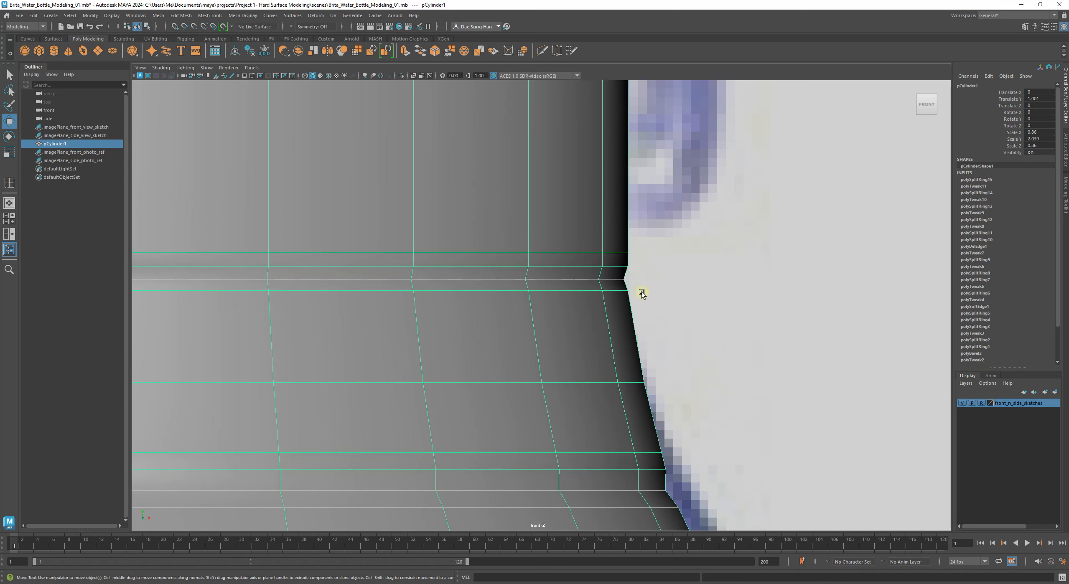
shift+right_drag(597, 311, 574, 364)
key(w)
Step: Insert polySplitRing16 on the shoulder just below the neck corner and return to Object Mode
right_click(582, 307)
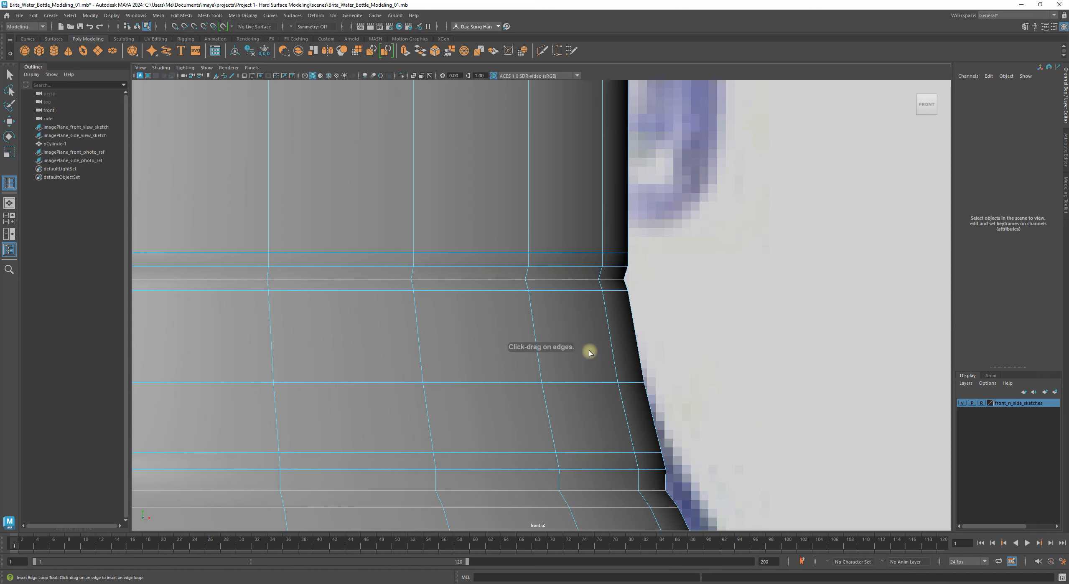
click(605, 307)
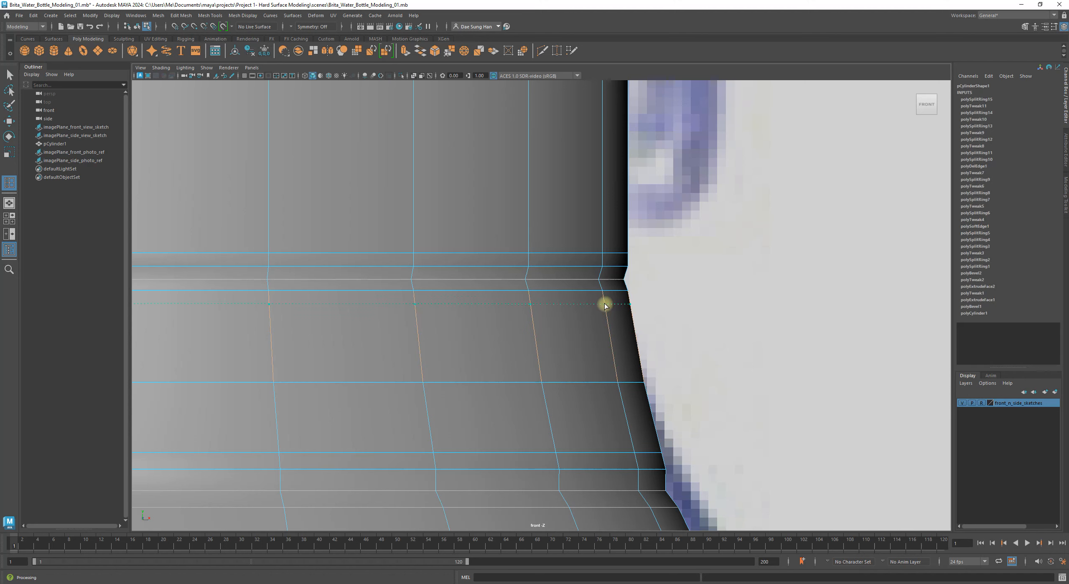
drag(605, 302, 605, 302)
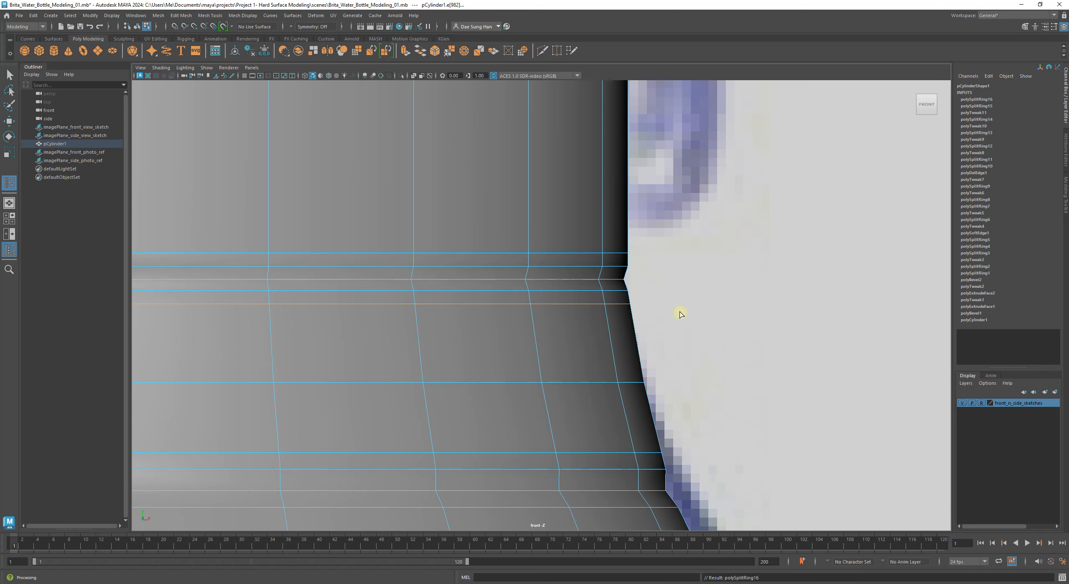
key(w)
alt+right_drag(763, 307, 553, 308)
alt+middle_drag(553, 308, 740, 313)
right_drag(487, 305, 668, 217)
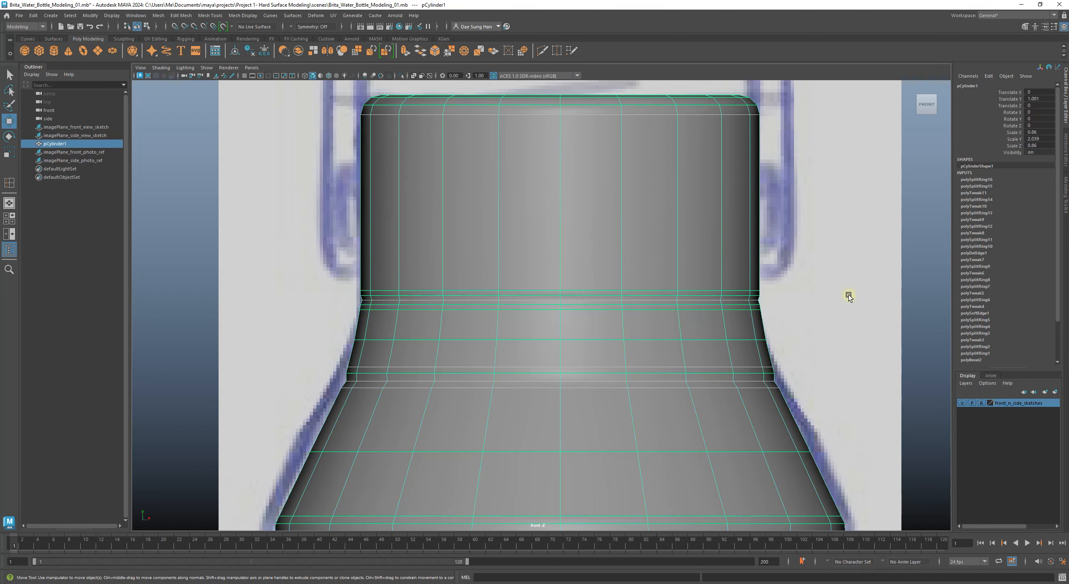
click(920, 268)
alt+middle_drag(762, 301, 627, 284)
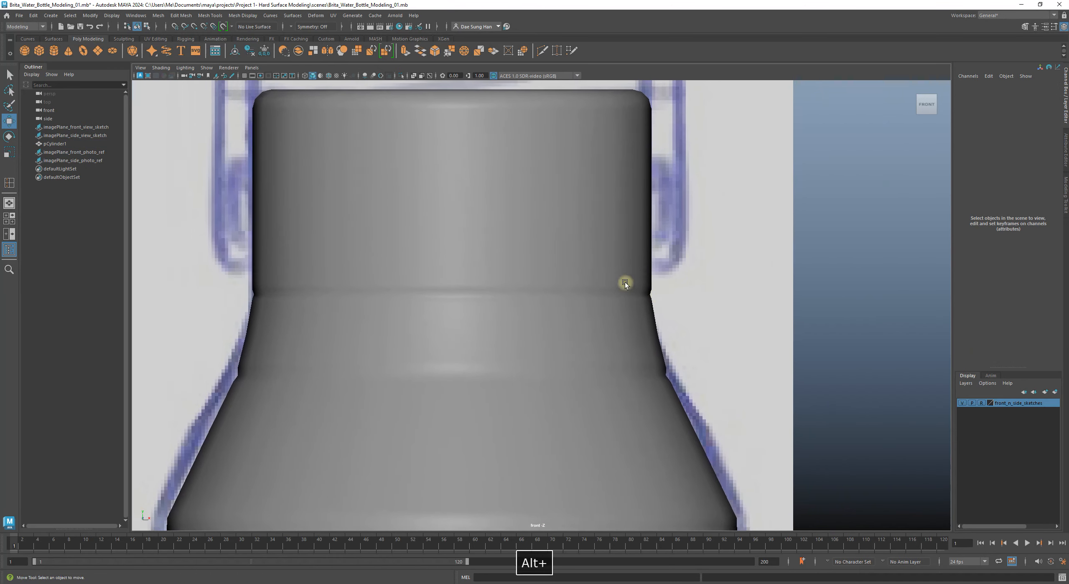
alt+right_drag(627, 283, 676, 330)
alt+middle_drag(166, 286, 455, 289)
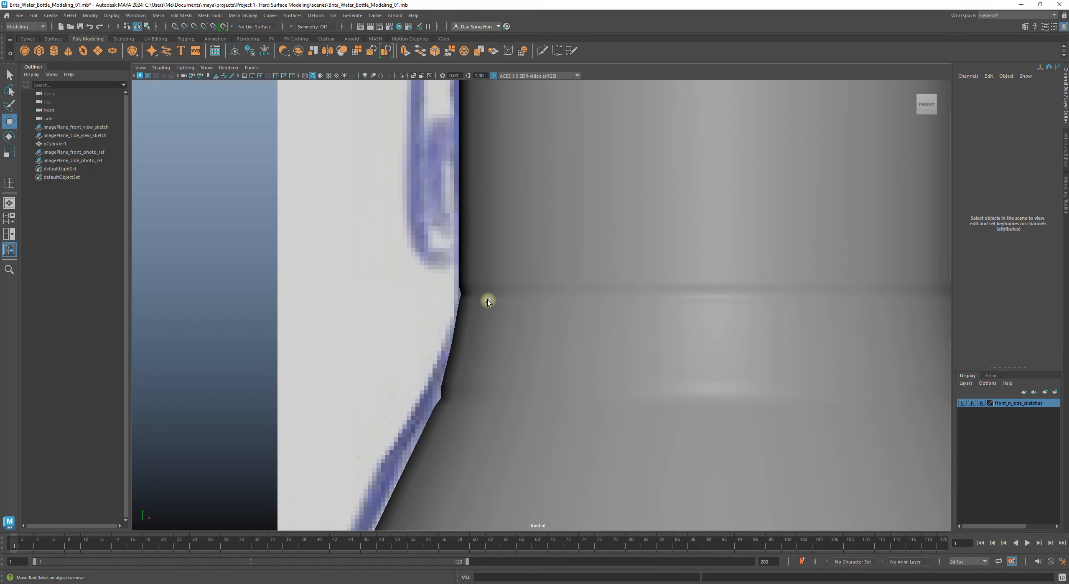
alt+right_drag(760, 334, 689, 315)
alt+middle_drag(740, 306, 737, 305)
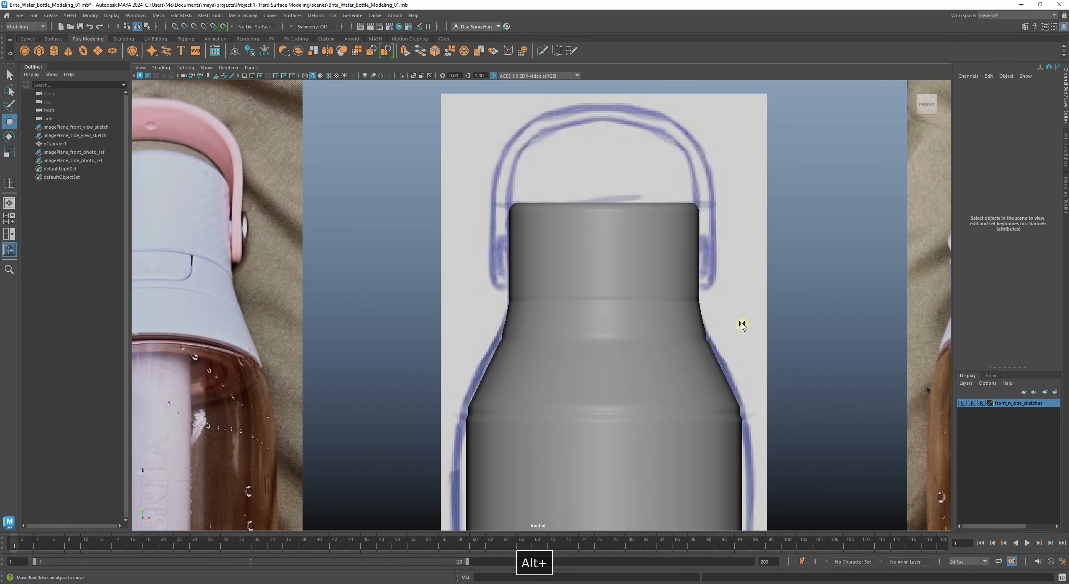
scroll(711, 328, down, 5)
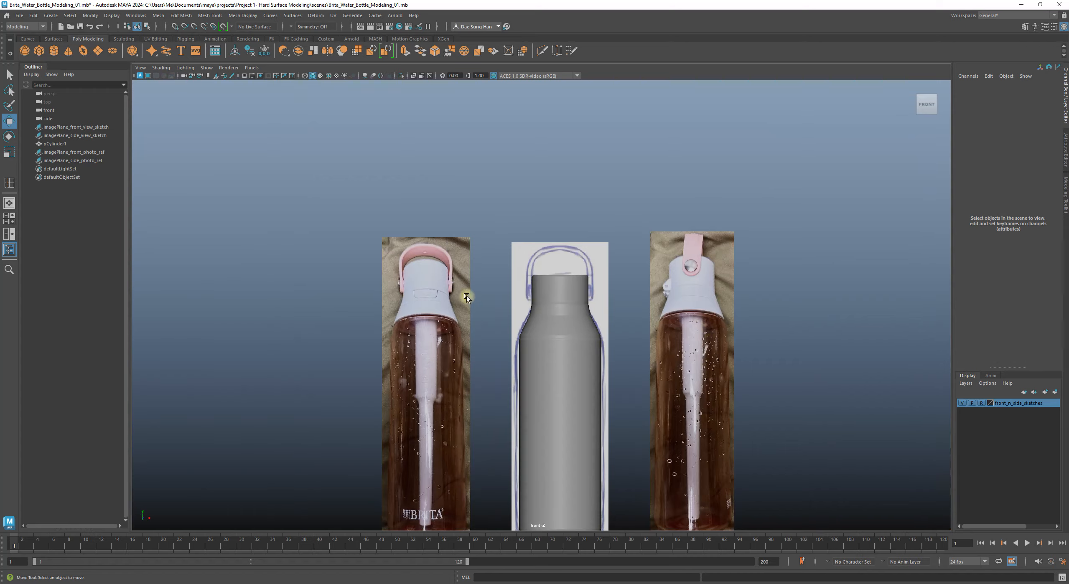
alt+right_drag(467, 296, 935, 408)
click(519, 328)
alt+right_drag(536, 313, 739, 370)
alt+middle_drag(538, 339, 510, 277)
alt+right_drag(486, 293, 631, 358)
alt+middle_drag(341, 300, 388, 340)
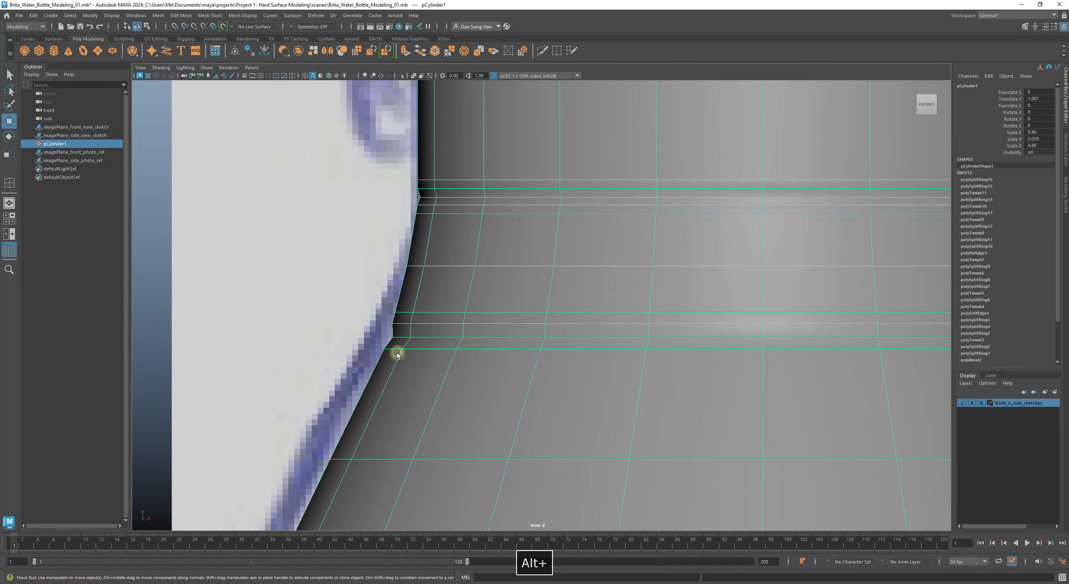
alt+middle_drag(494, 327, 477, 260)
alt+right_drag(476, 260, 456, 260)
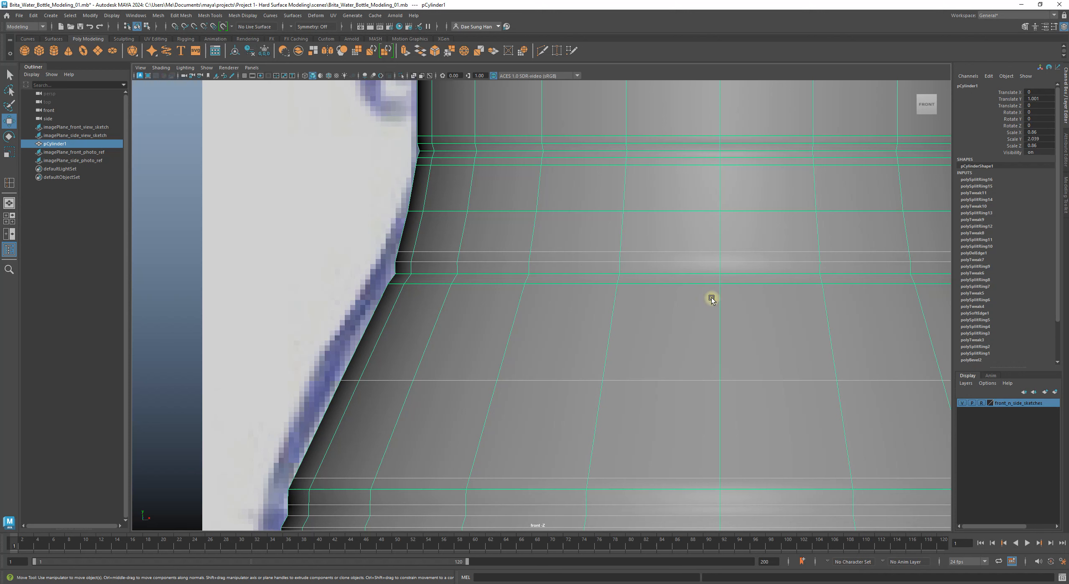
Step: Insert a loop across the shoulder faces, sliding it up toward the neck corner
shift+right_click(450, 323)
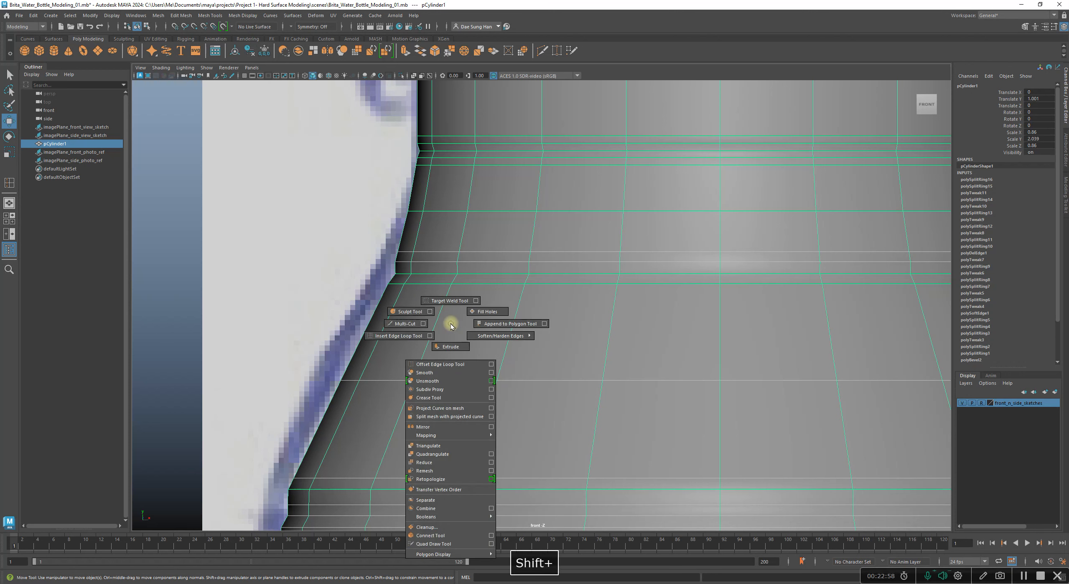
click(404, 335)
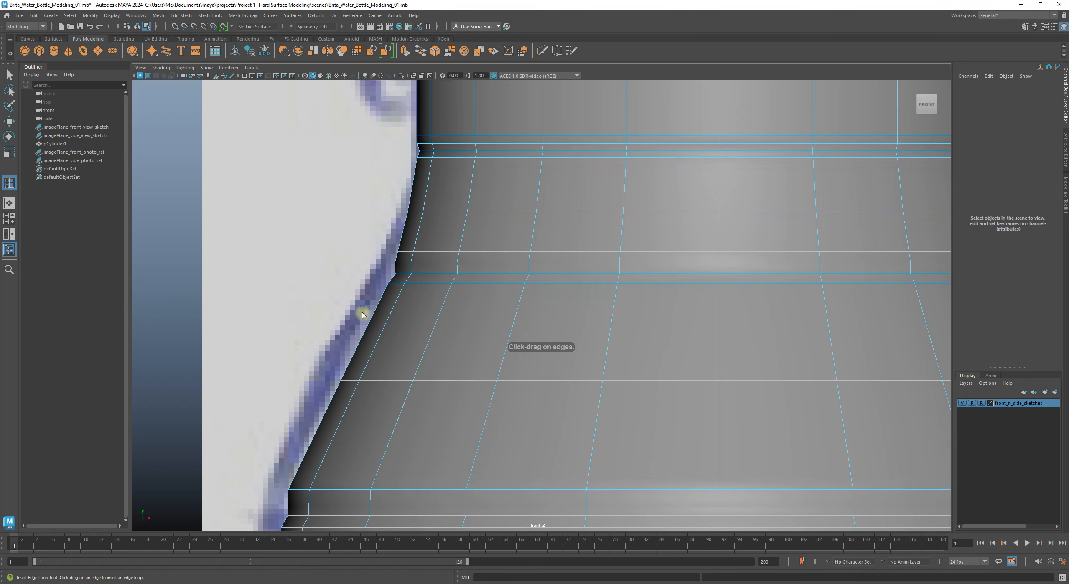
drag(372, 317, 385, 308)
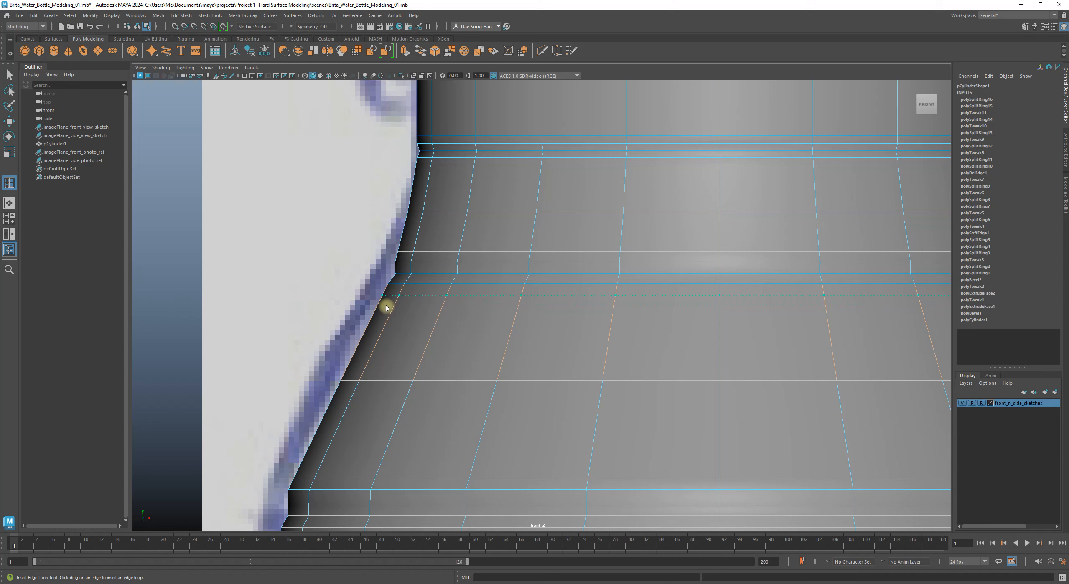
drag(385, 308, 373, 305)
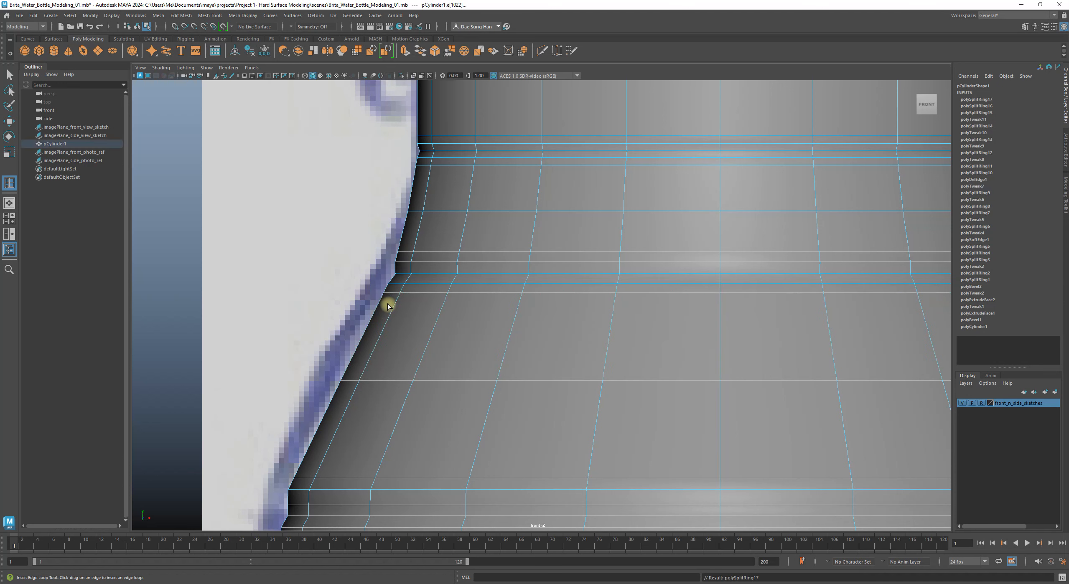
key(w)
Step: Preview the bottle smoothed and return it to Object Mode
key(3)
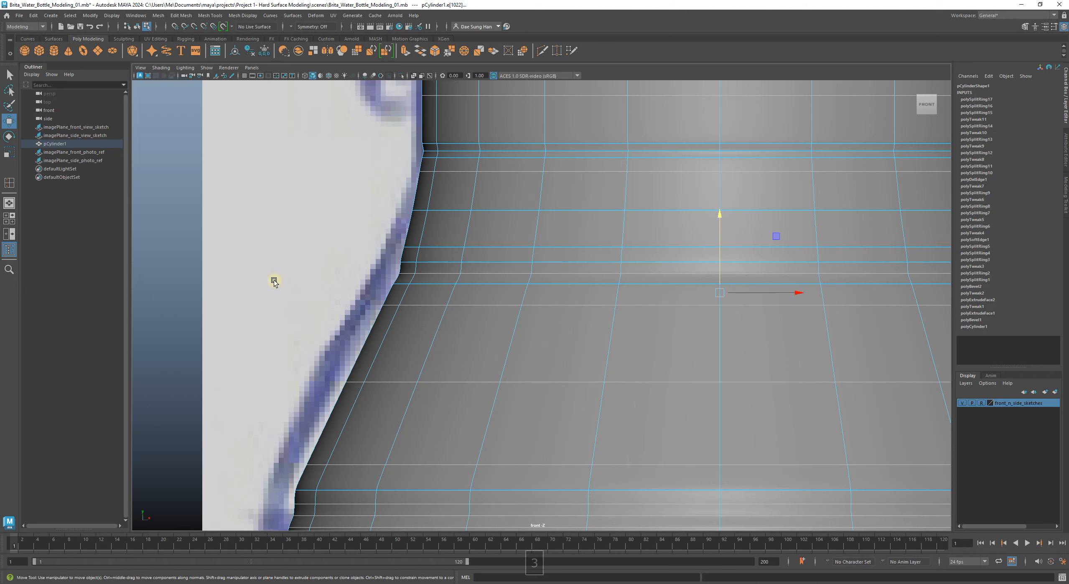
click(230, 286)
right_drag(439, 263, 673, 159)
click(267, 239)
alt+right_drag(652, 320, 568, 339)
alt+middle_drag(568, 339, 427, 276)
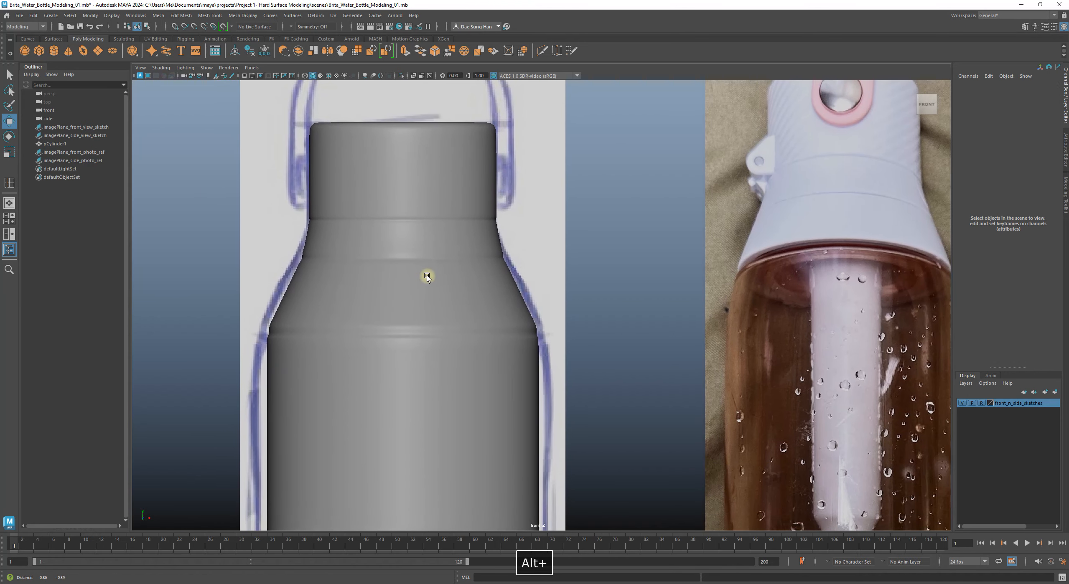
alt+right_drag(427, 275, 620, 363)
alt+middle_drag(466, 299, 643, 365)
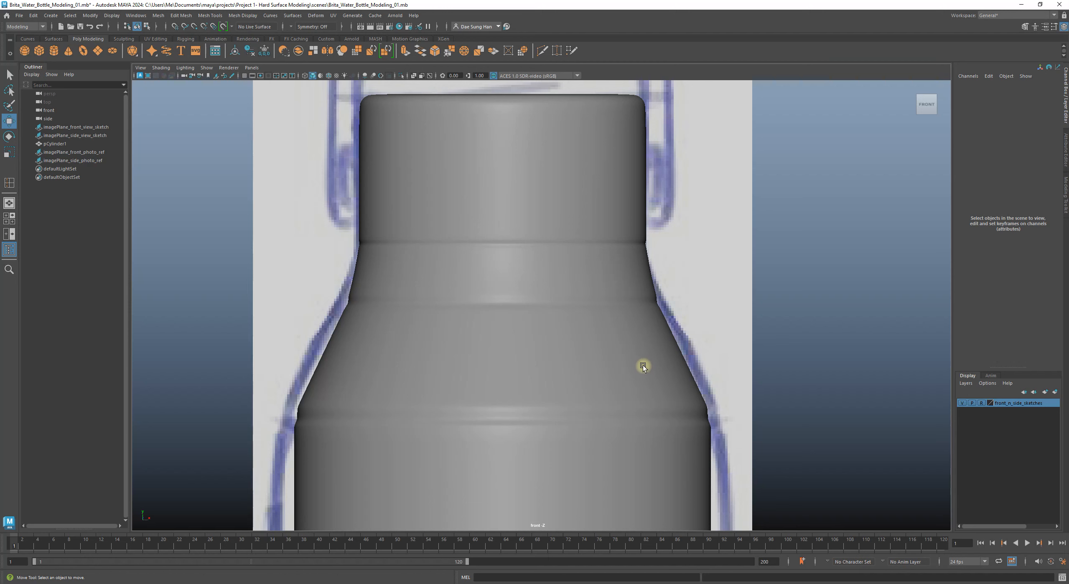
click(617, 356)
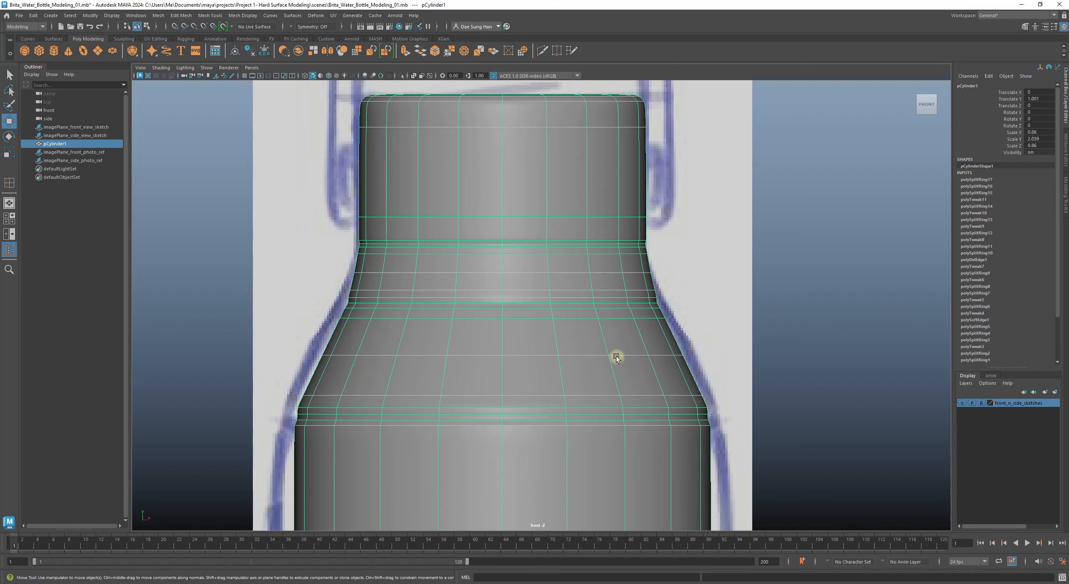
alt+middle_drag(623, 361, 539, 311)
alt+right_drag(539, 311, 801, 378)
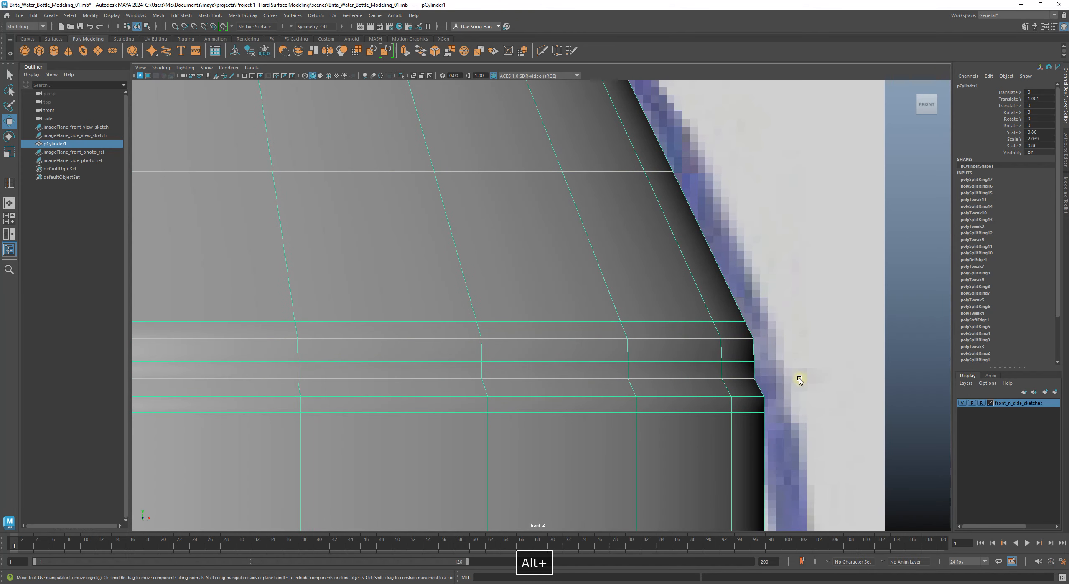
alt+middle_drag(653, 352, 679, 350)
key(3)
click(917, 389)
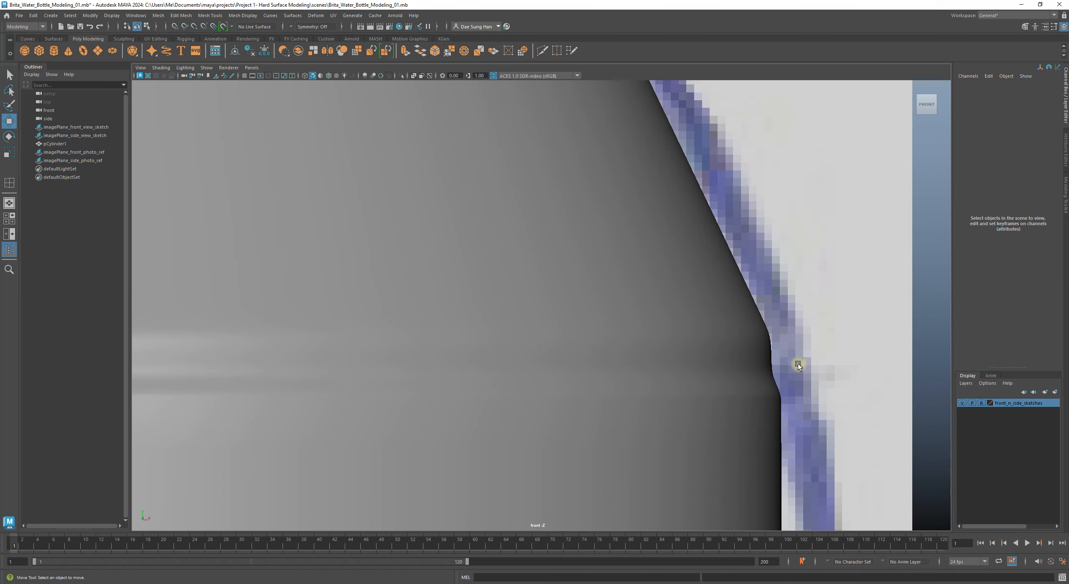
click(749, 346)
alt+right_drag(742, 341, 881, 373)
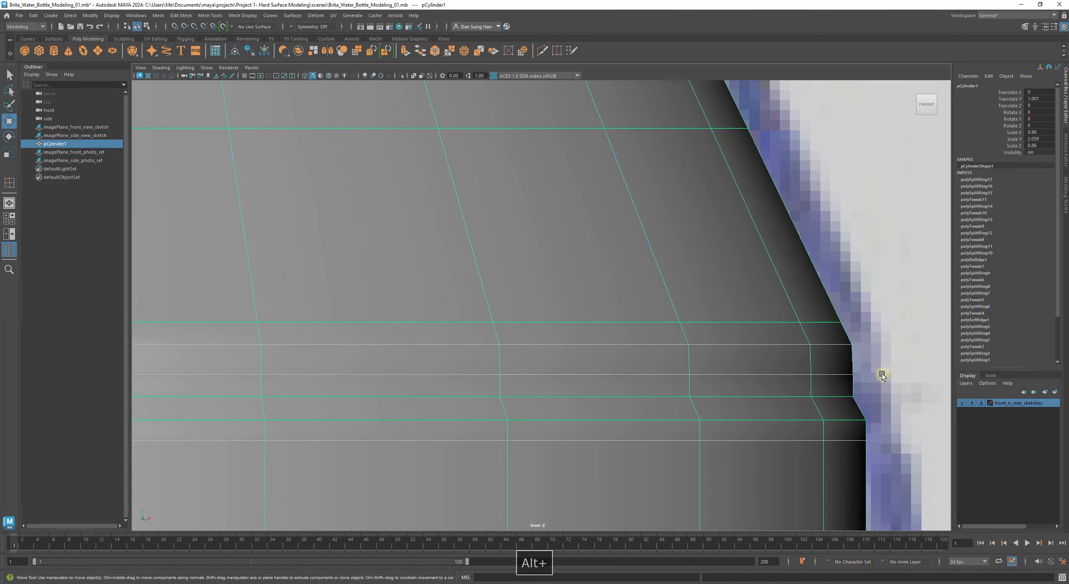
alt+middle_drag(840, 360, 685, 316)
alt+right_drag(674, 317, 701, 332)
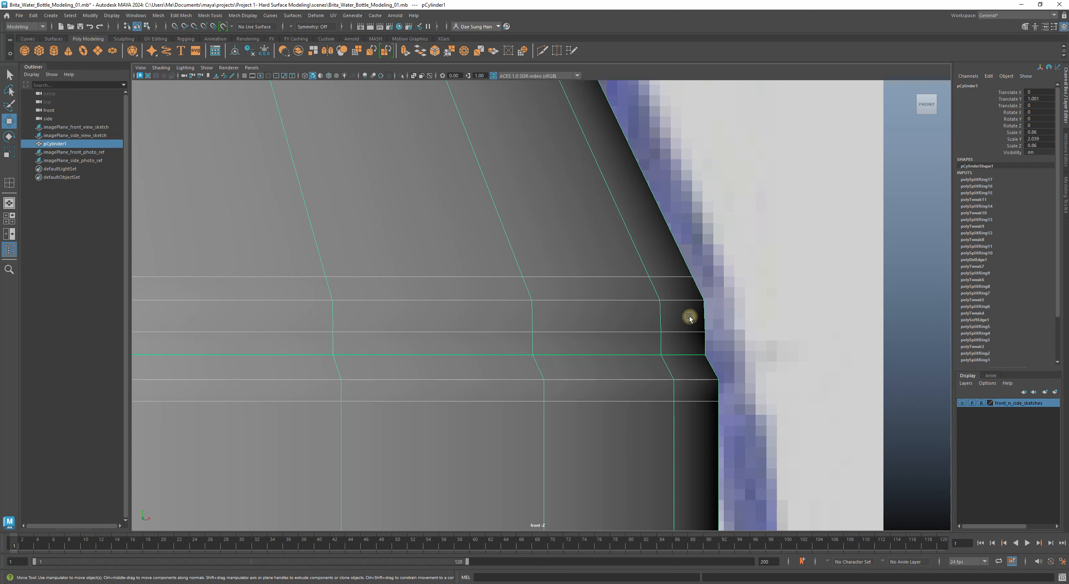
Step: Insert a horizontal loop across the shoulder faces just above the lower shoulder corner
shift+right_click(684, 314)
right_drag(685, 317, 627, 329)
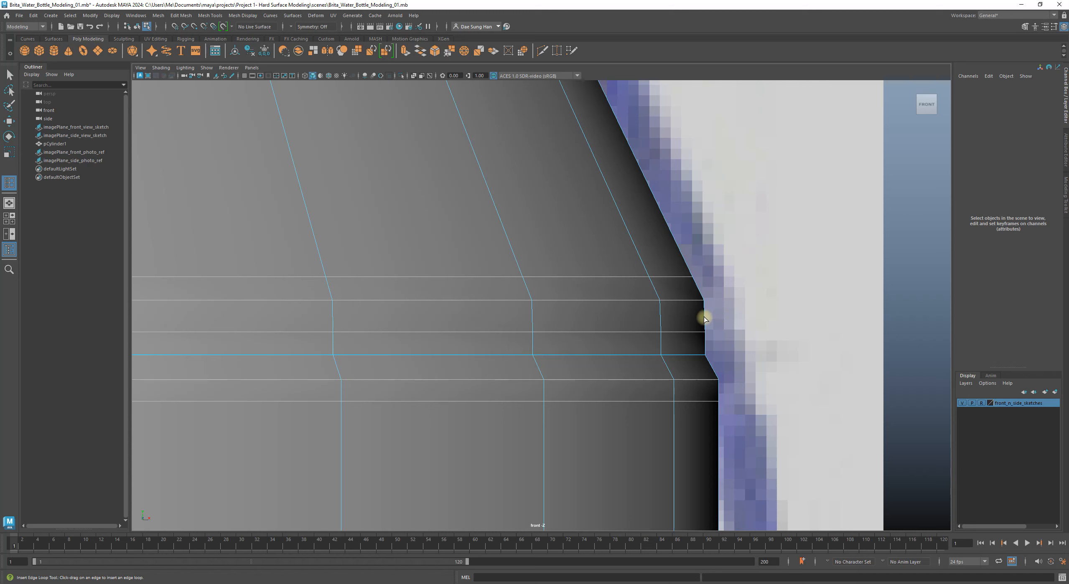
click(704, 316)
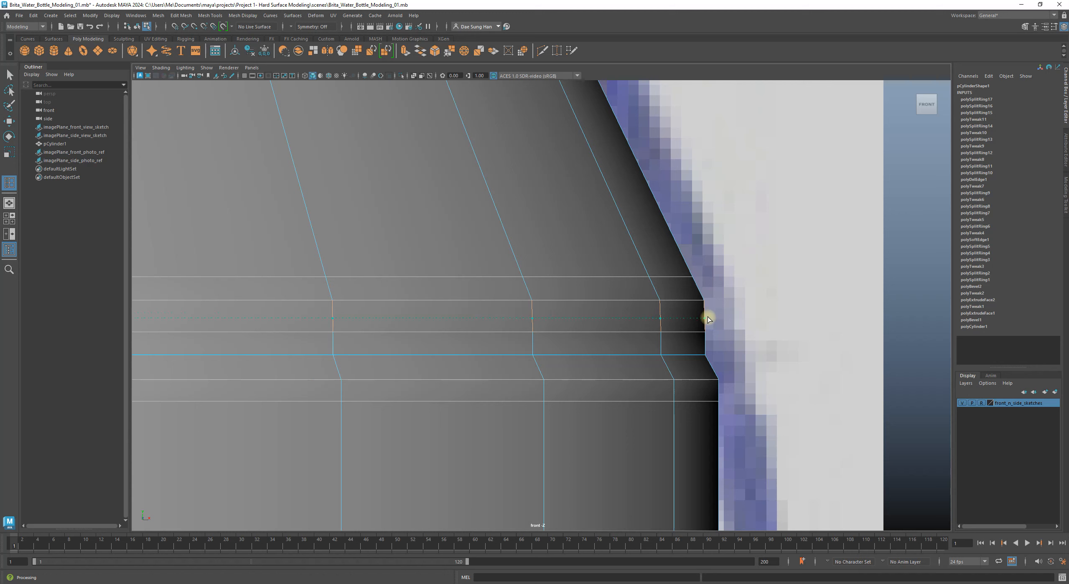
click(707, 318)
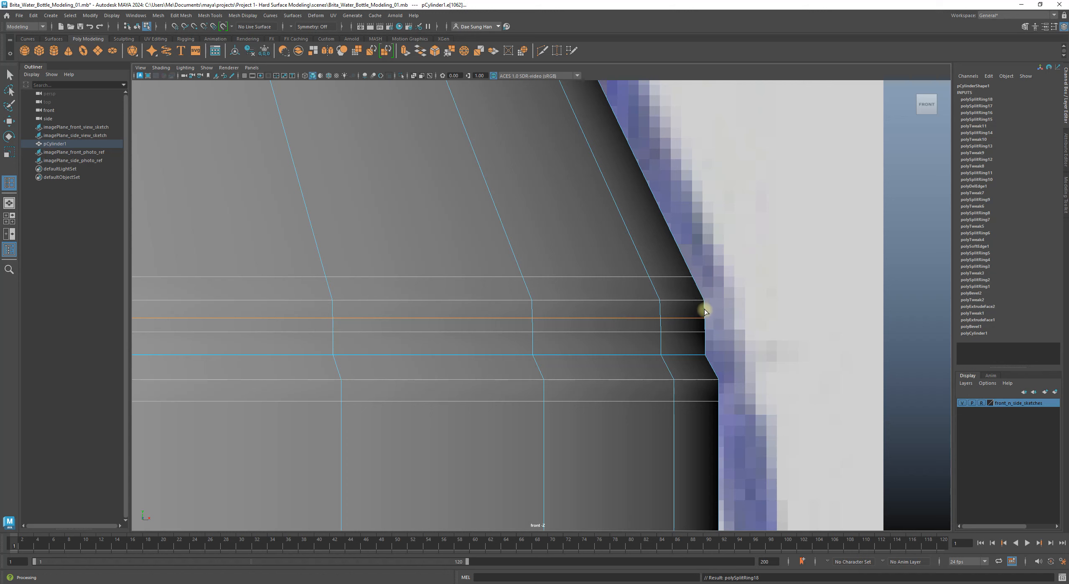
key(w)
Step: Select the edge loop beside the shoulder corner and scale it slightly inward
click(691, 332)
double_click(685, 332)
alt+middle_drag(535, 325, 661, 329)
alt+middle_drag(144, 338, 434, 322)
key(w)
alt+right_drag(555, 319, 500, 320)
alt+middle_drag(528, 340, 539, 346)
alt+right_drag(530, 340, 606, 362)
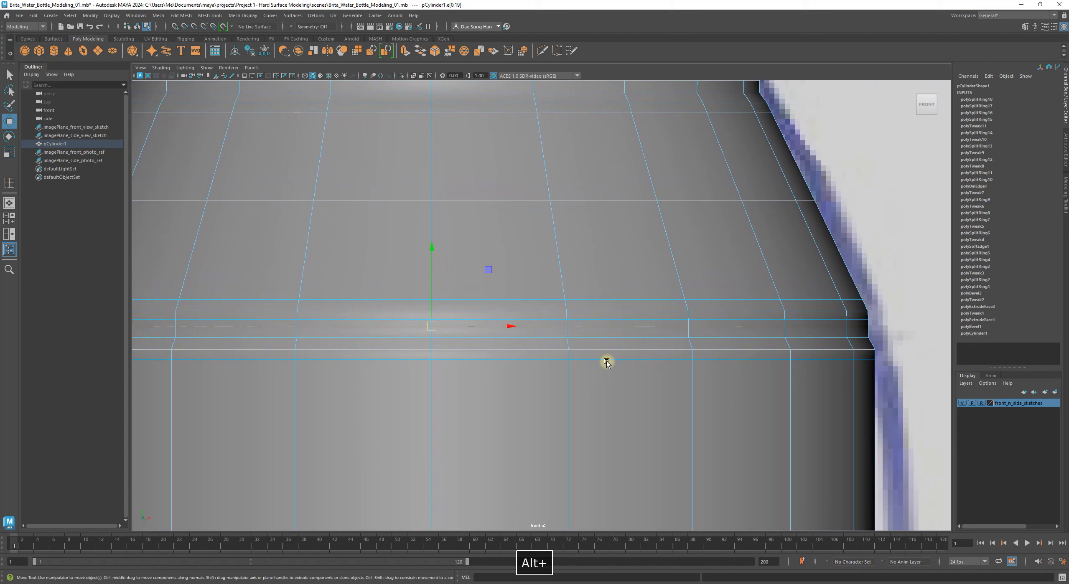
key(r)
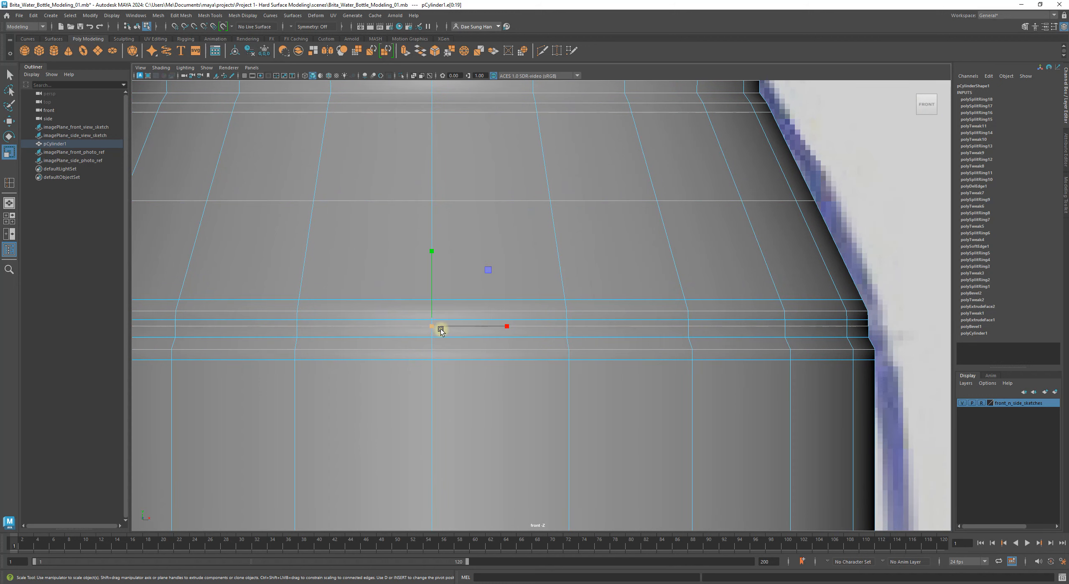
drag(432, 326, 430, 327)
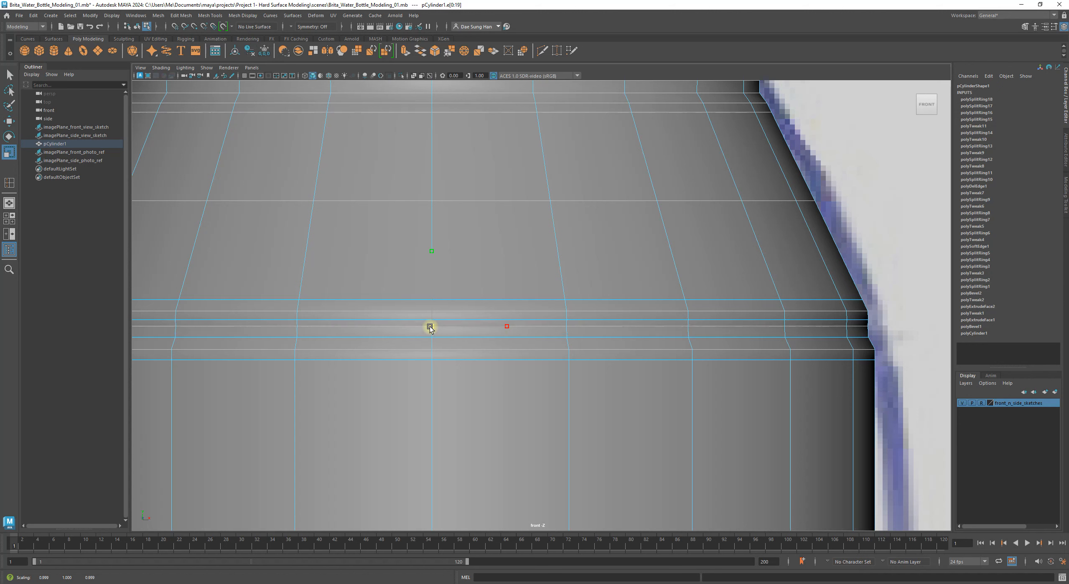
drag(430, 328, 427, 328)
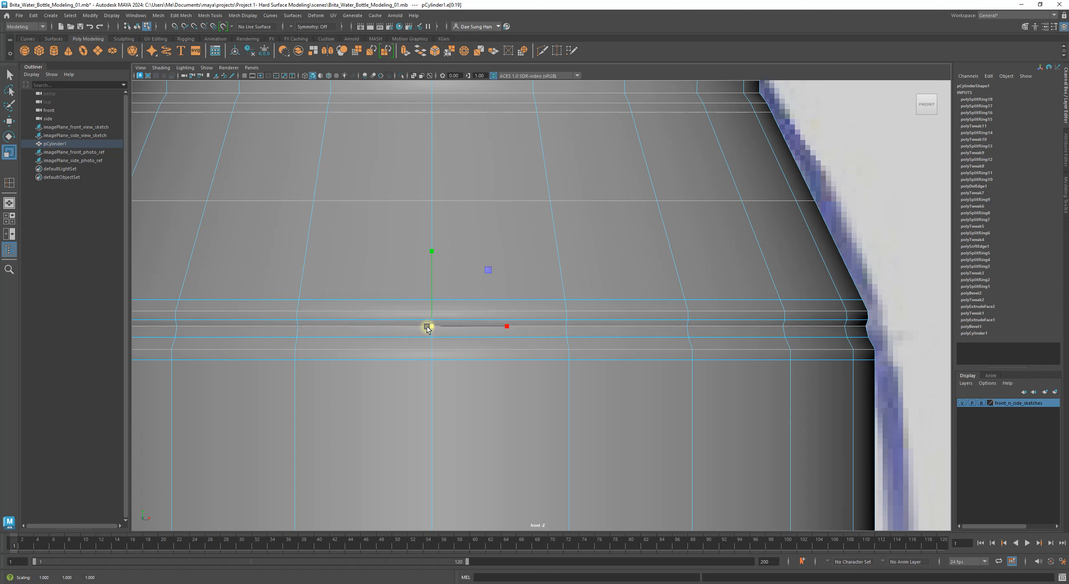
key(q)
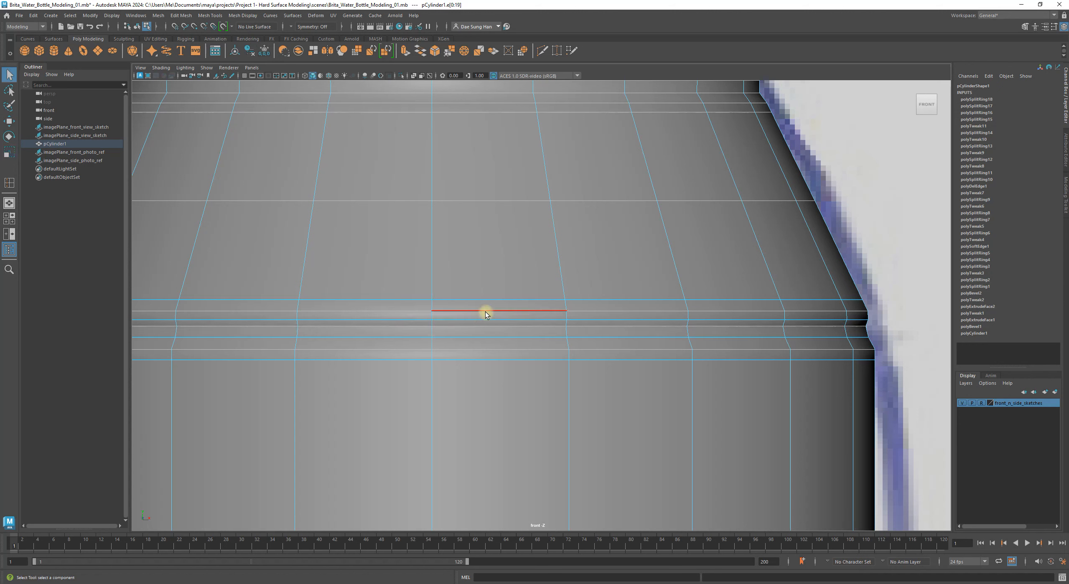
Step: Lower that loop and the loop beneath it slightly to follow the sketch
alt+middle_drag(435, 293, 373, 282)
key(w)
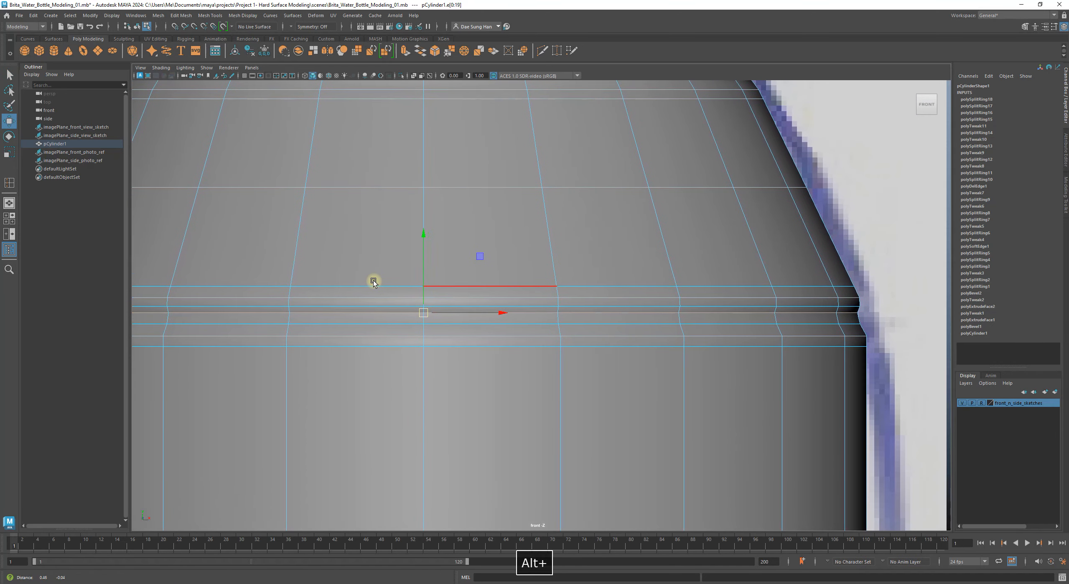
drag(422, 236, 421, 237)
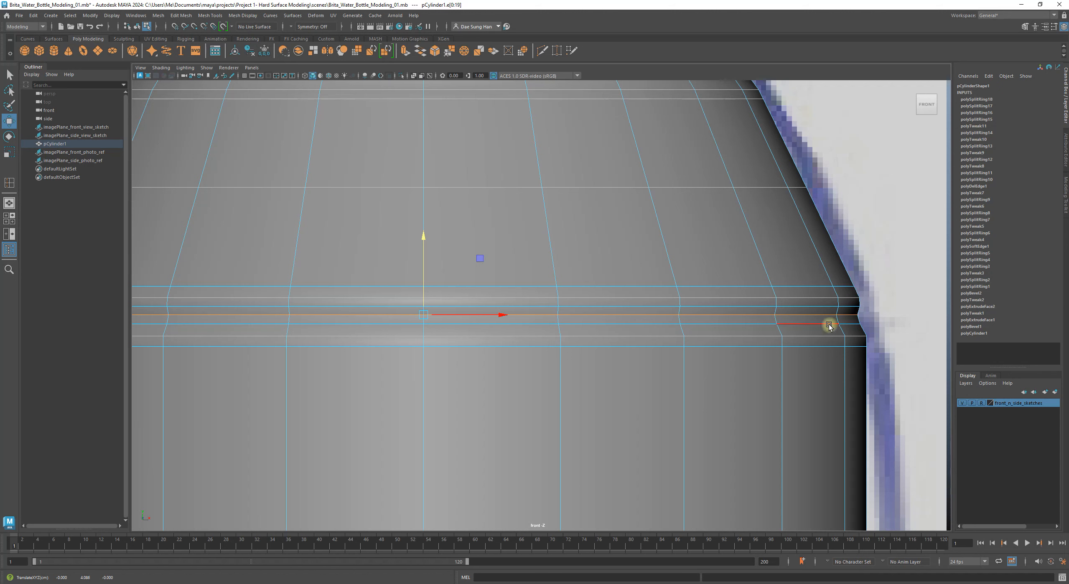
drag(427, 237, 425, 238)
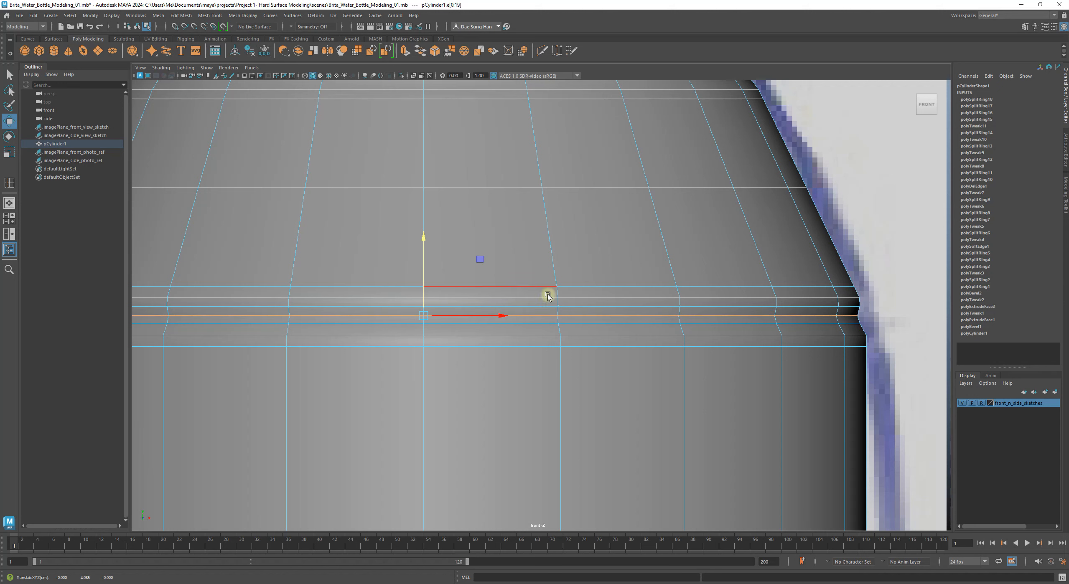
double_click(733, 325)
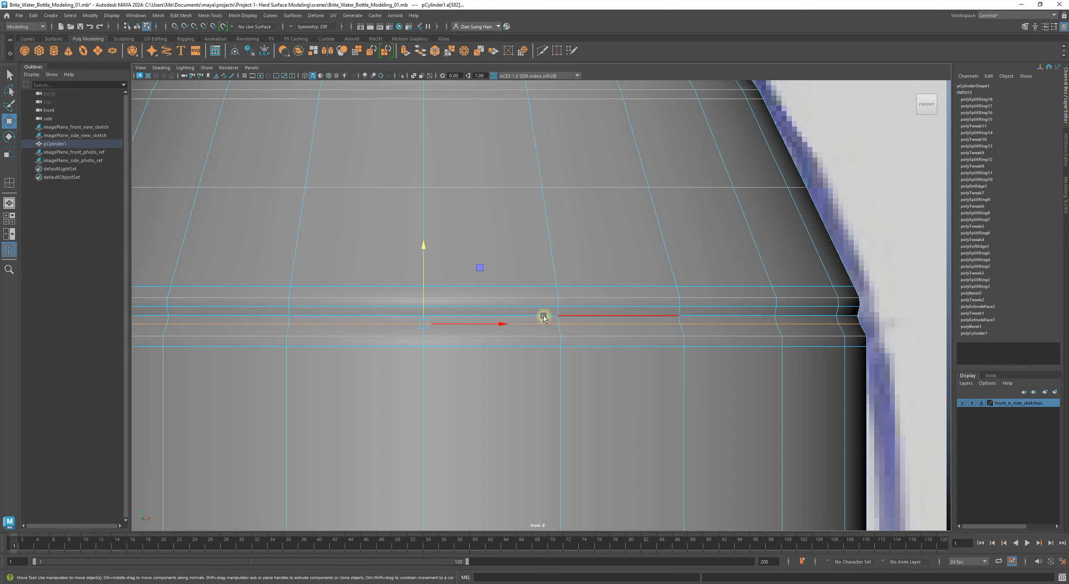
drag(420, 246, 423, 248)
alt+middle_drag(469, 316, 439, 326)
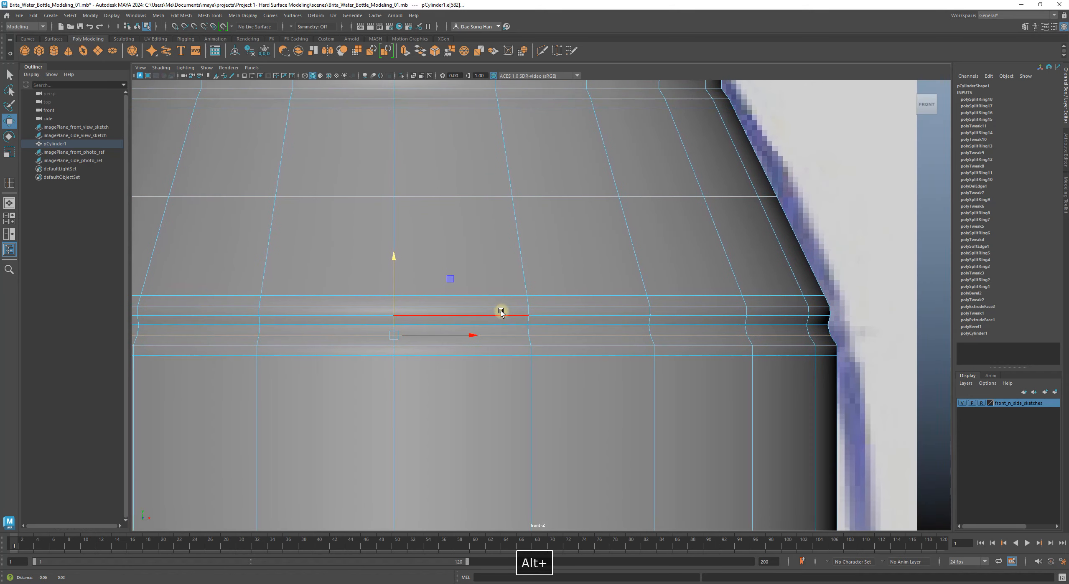
scroll(616, 310, down, 3)
click(826, 373)
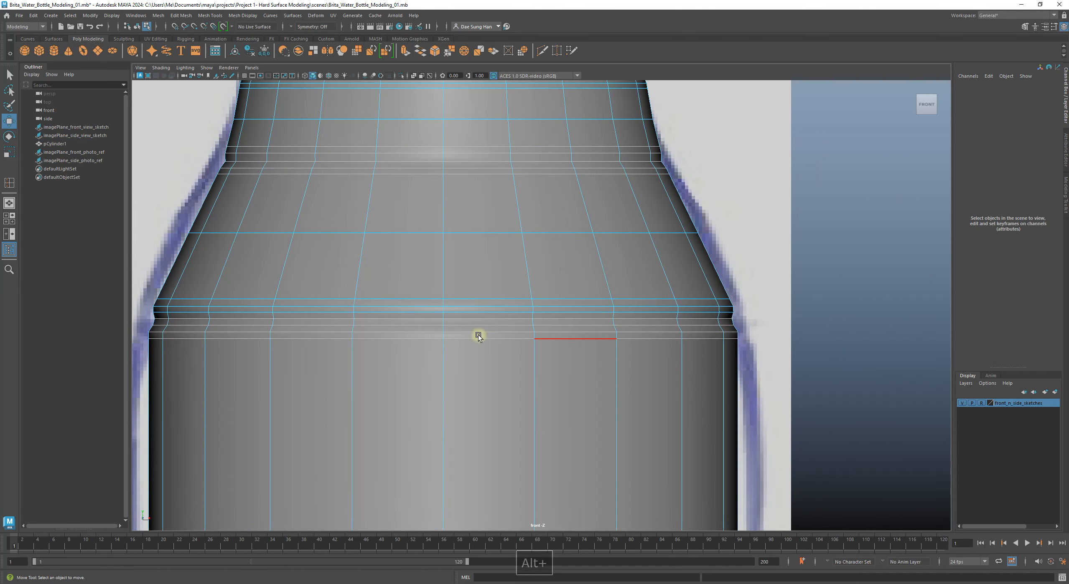
alt+middle_drag(475, 329, 717, 326)
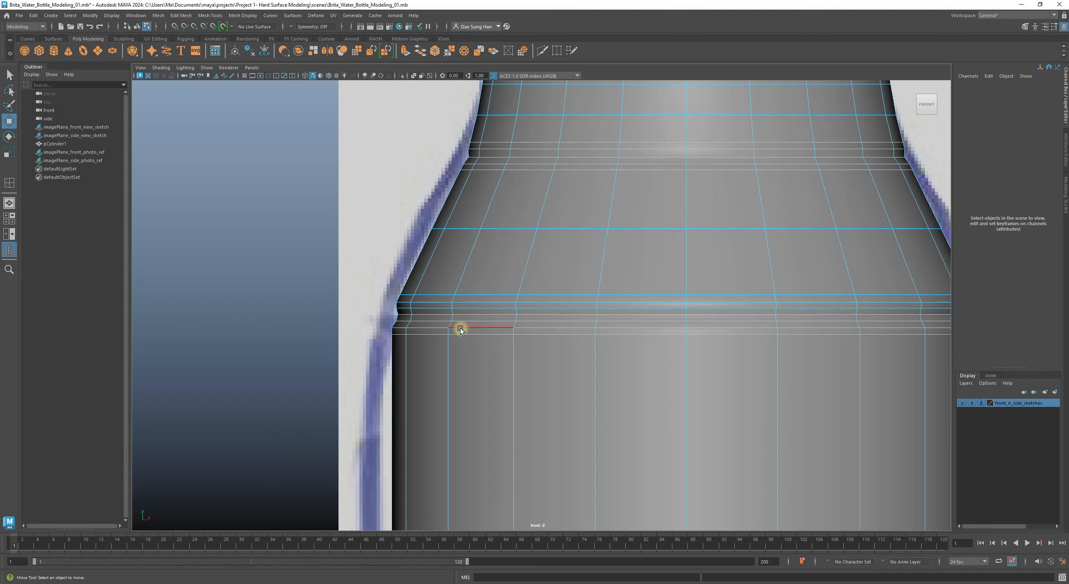
right_click(417, 297)
right_drag(418, 298, 521, 235)
click(232, 258)
alt+middle_drag(628, 333, 337, 326)
alt+drag(338, 325, 616, 360)
click(617, 360)
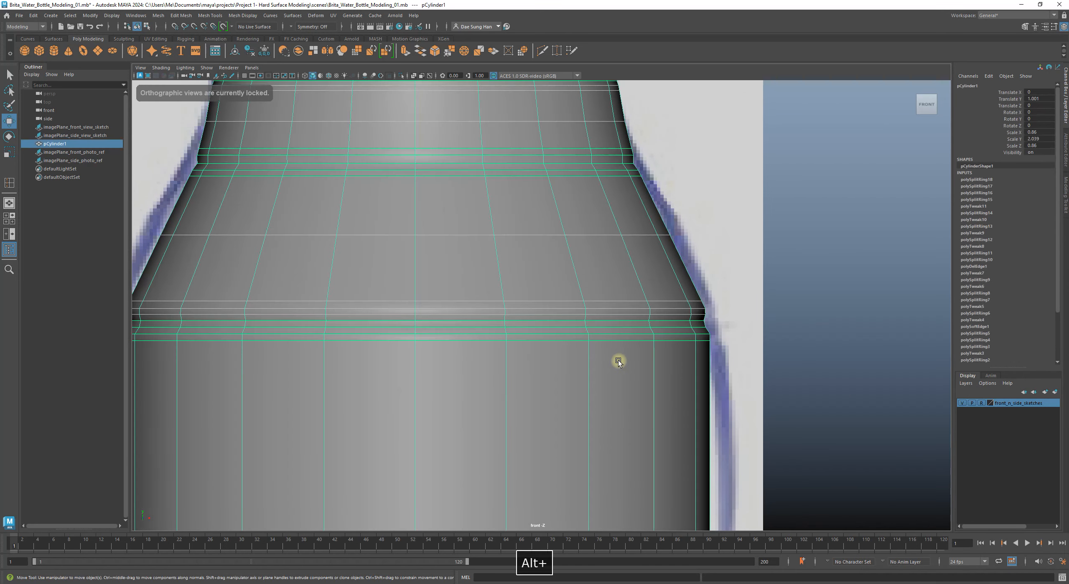
key(3)
click(831, 388)
alt+middle_drag(500, 339, 708, 365)
alt+right_drag(709, 365, 572, 382)
alt+right_drag(445, 372, 432, 349)
click(491, 393)
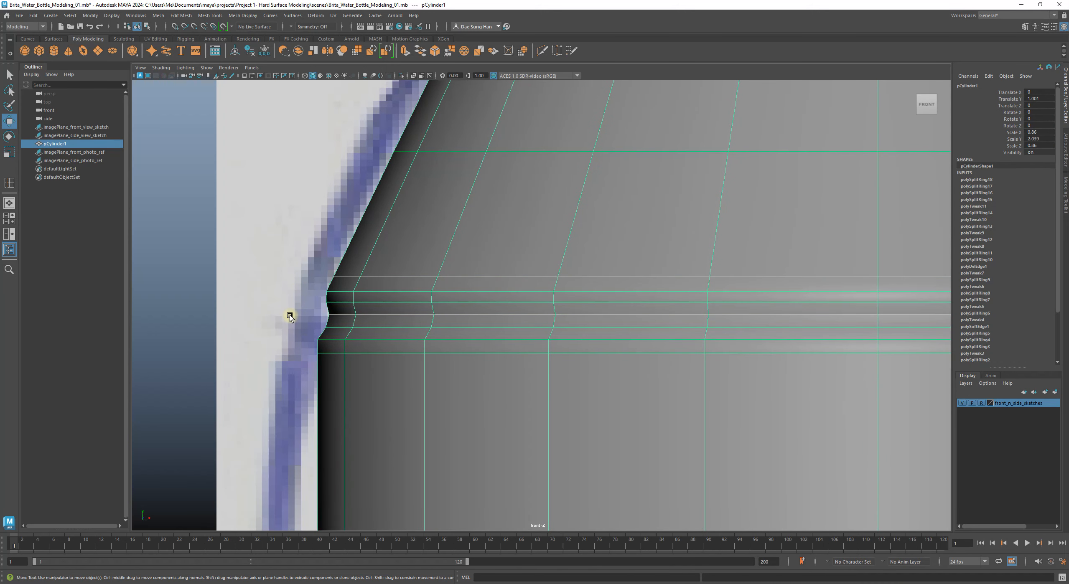
key(1)
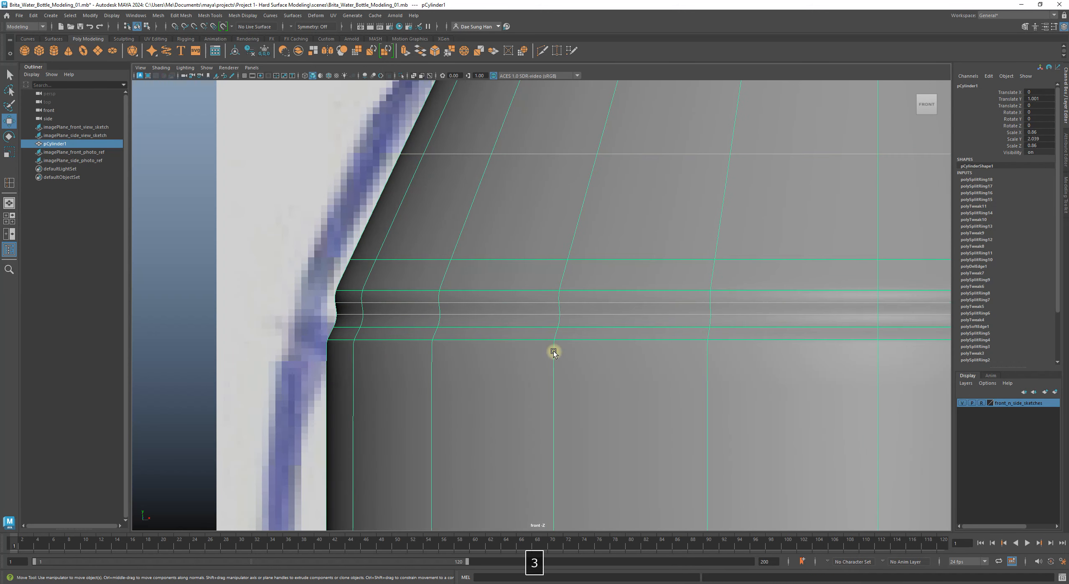
alt+right_drag(620, 358, 529, 342)
click(666, 353)
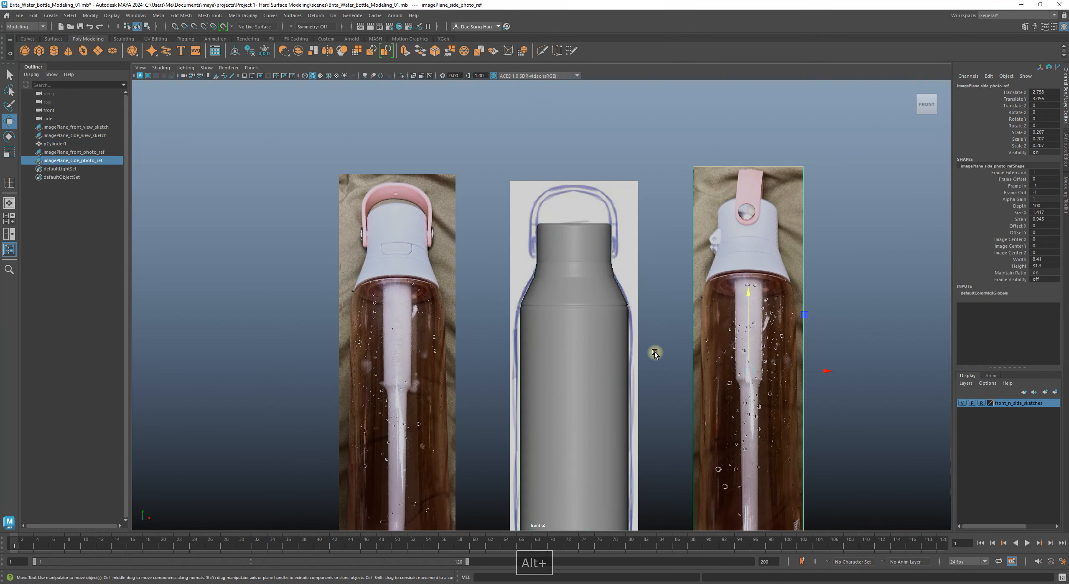
alt+middle_drag(601, 343, 593, 295)
alt+right_drag(510, 231, 791, 325)
click(626, 237)
key(1)
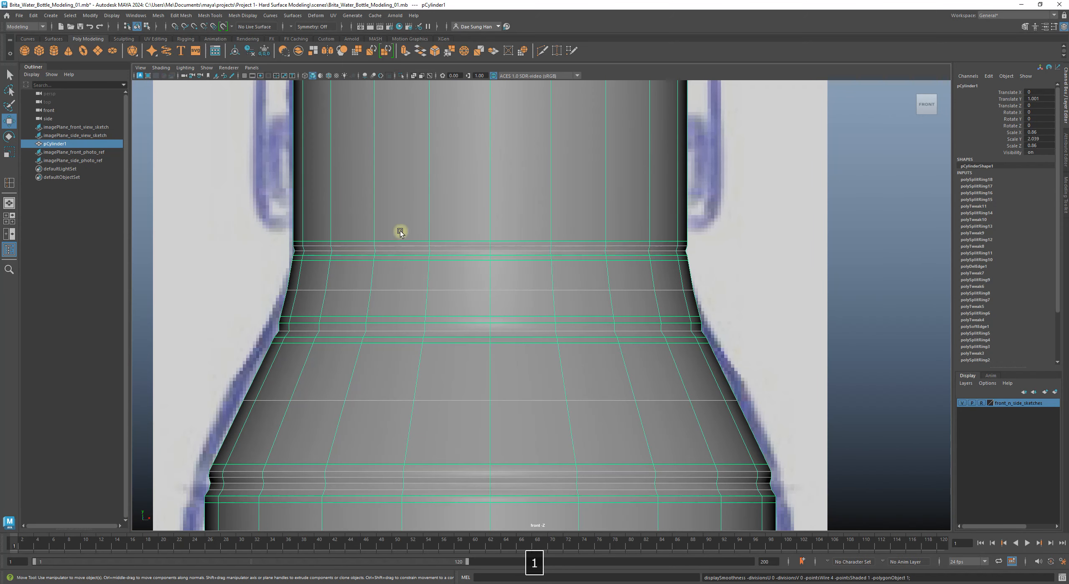
alt+right_drag(400, 232, 804, 325)
Step: In edge mode, select the loop at the neck base and raise it slightly
right_click(446, 214)
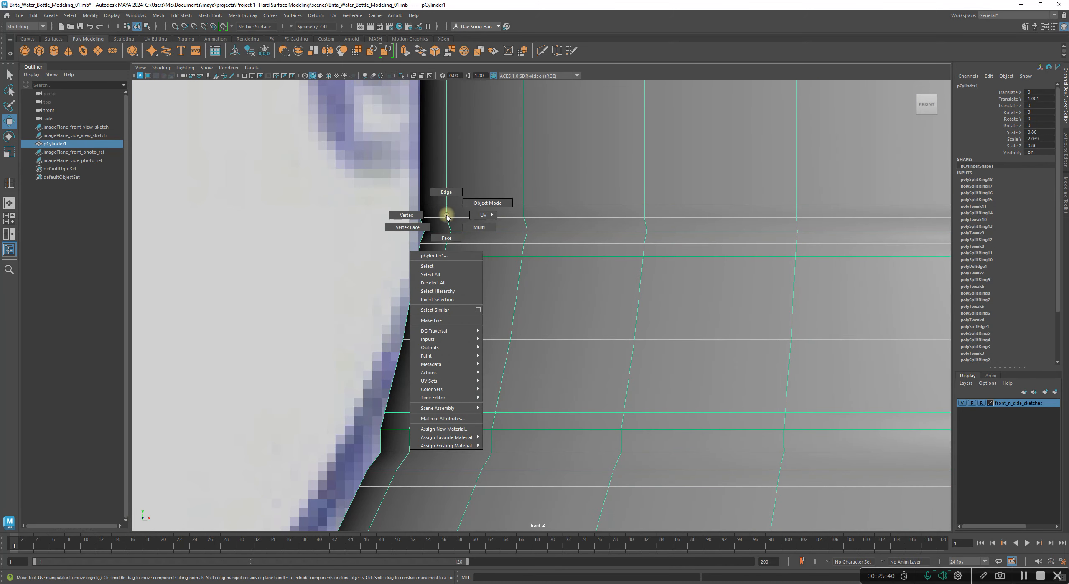
right_drag(446, 214, 436, 193)
click(427, 204)
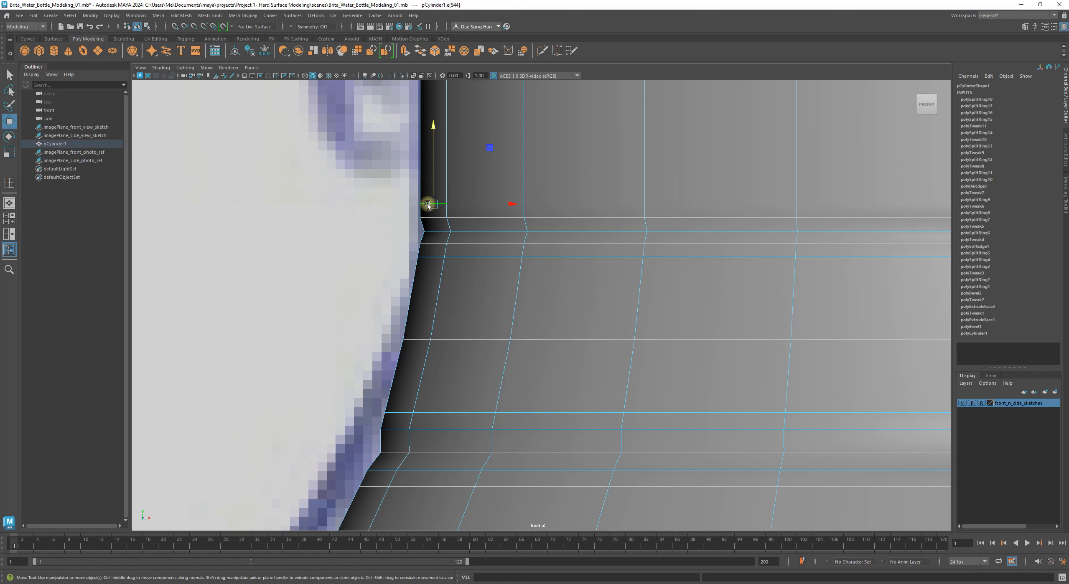
click(423, 220)
click(448, 294)
click(424, 228)
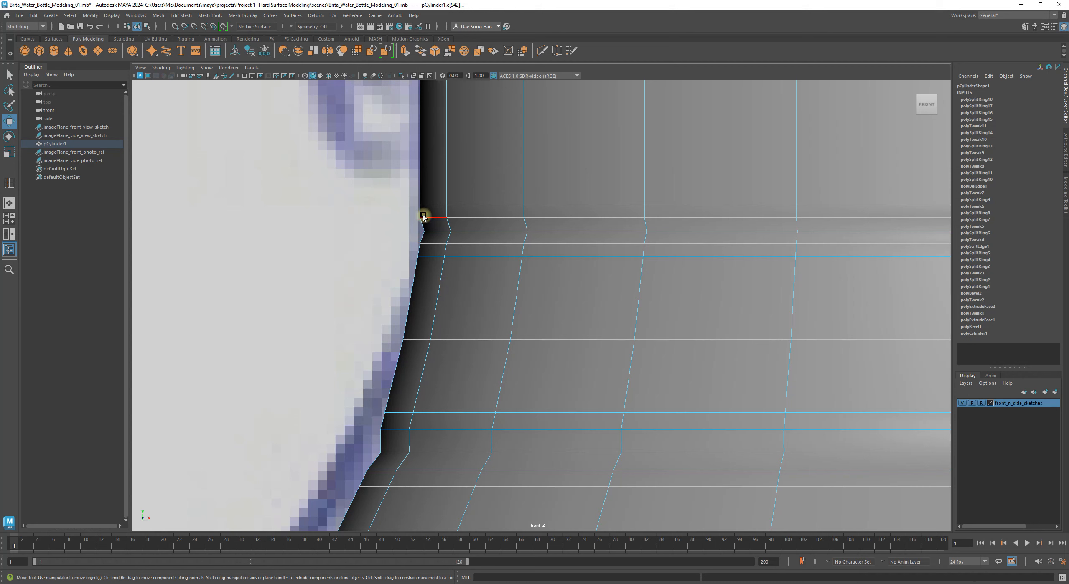
double_click(428, 258)
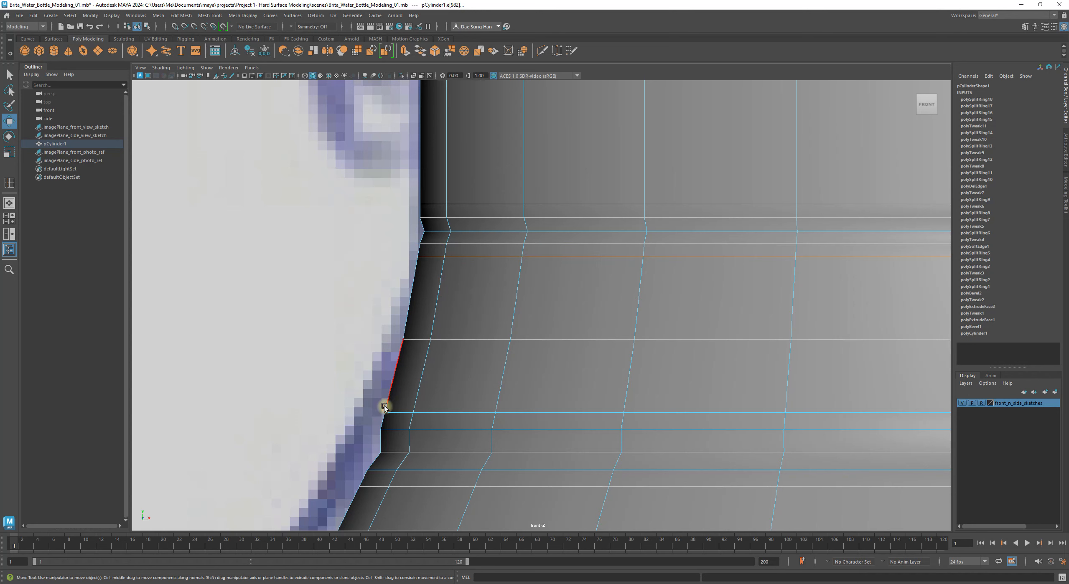
double_click(461, 345)
alt+right_drag(639, 351, 532, 337)
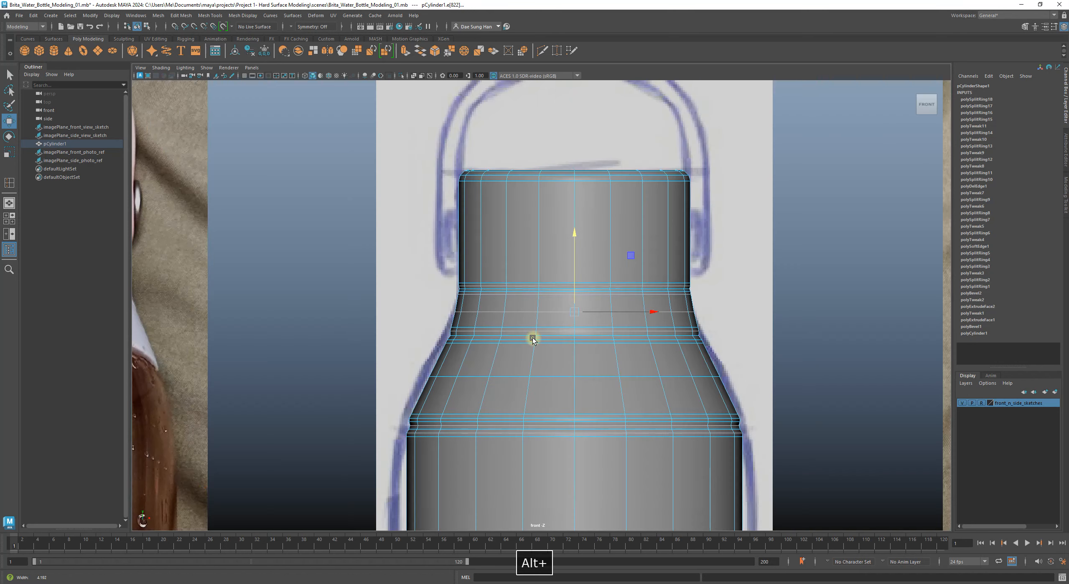
alt+right_drag(537, 294, 644, 281)
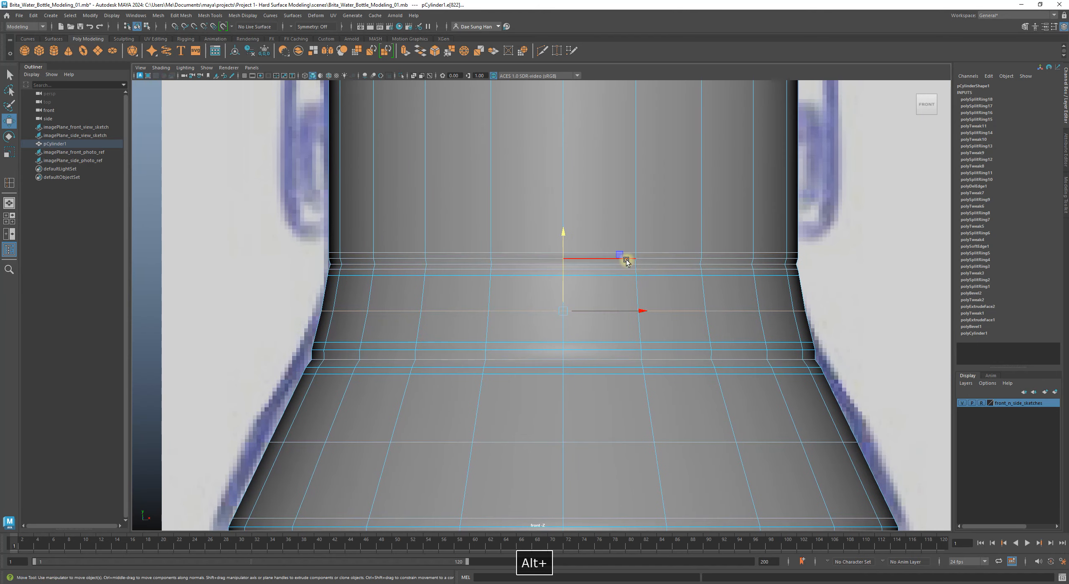
drag(564, 232, 565, 230)
Step: Preview the bottle smoothed in Object Mode and frame its neck
key(3)
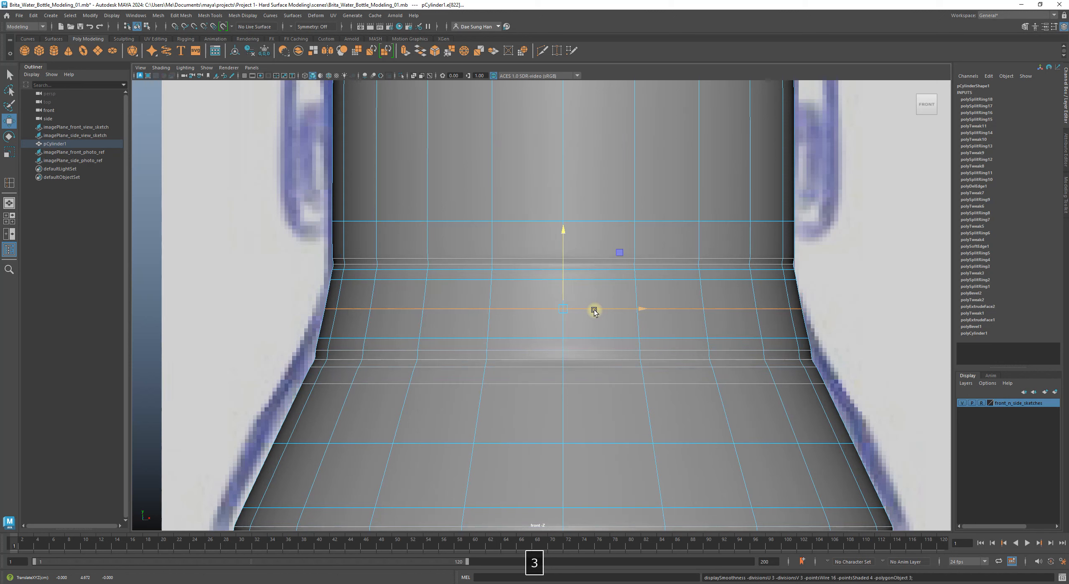
right_drag(699, 287, 873, 200)
click(873, 200)
alt+right_drag(841, 237, 819, 266)
alt+right_drag(474, 270, 703, 319)
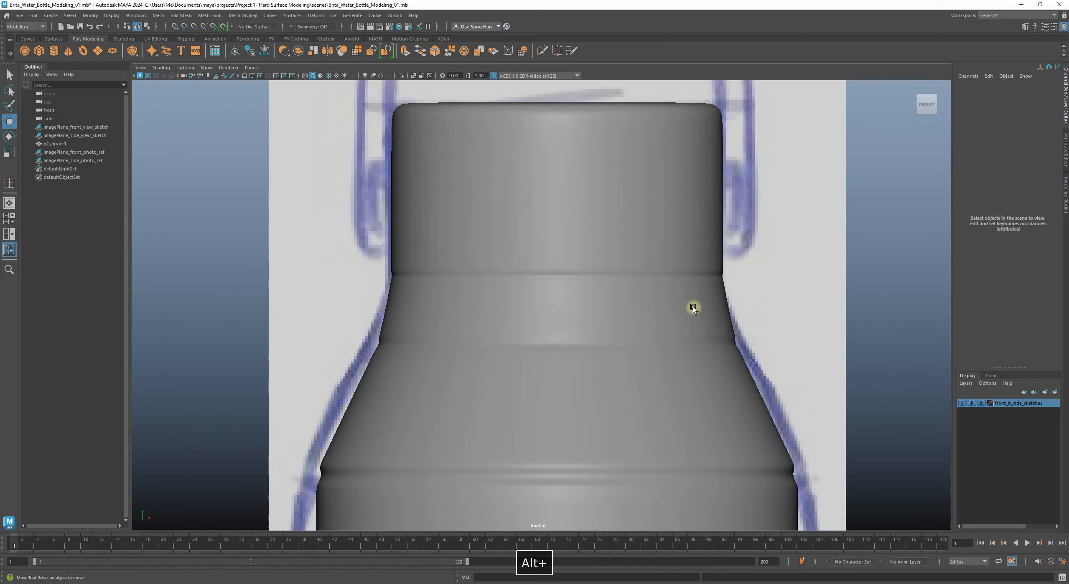
alt+middle_drag(703, 324, 479, 259)
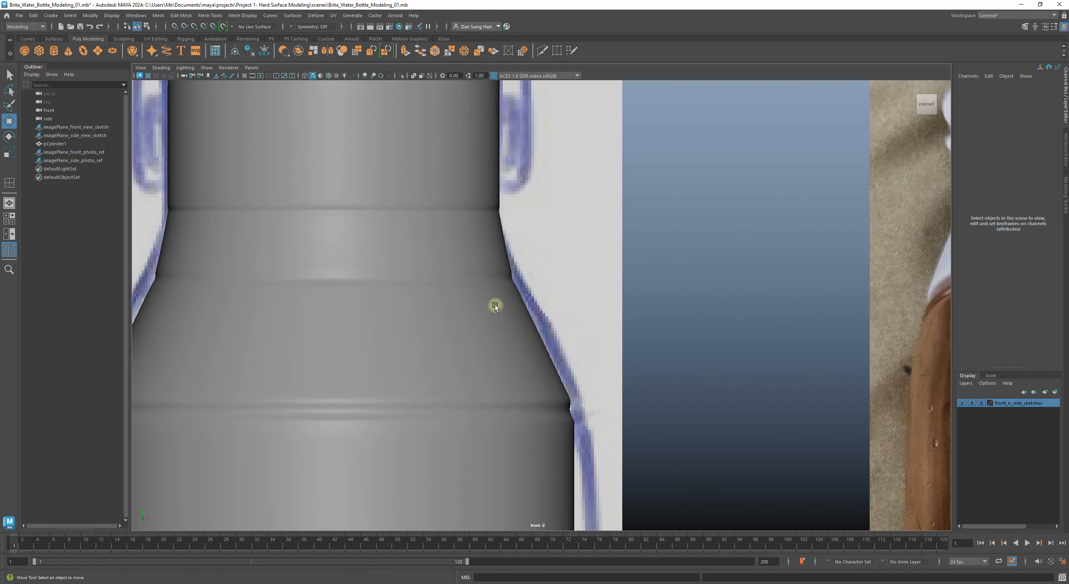
alt+middle_drag(494, 304, 775, 377)
Step: Select the bottle mesh and zoom in on its neck edge against the sketch
alt+right_drag(698, 310, 610, 349)
mouse_move(749, 291)
alt+middle_down()
mouse_move(439, 307)
mouse_move(798, 271)
alt+middle_up()
alt+right_drag(652, 253, 990, 338)
click(666, 230)
alt+middle_drag(655, 228, 549, 279)
alt+right_drag(548, 279, 971, 354)
alt+middle_drag(518, 236, 434, 311)
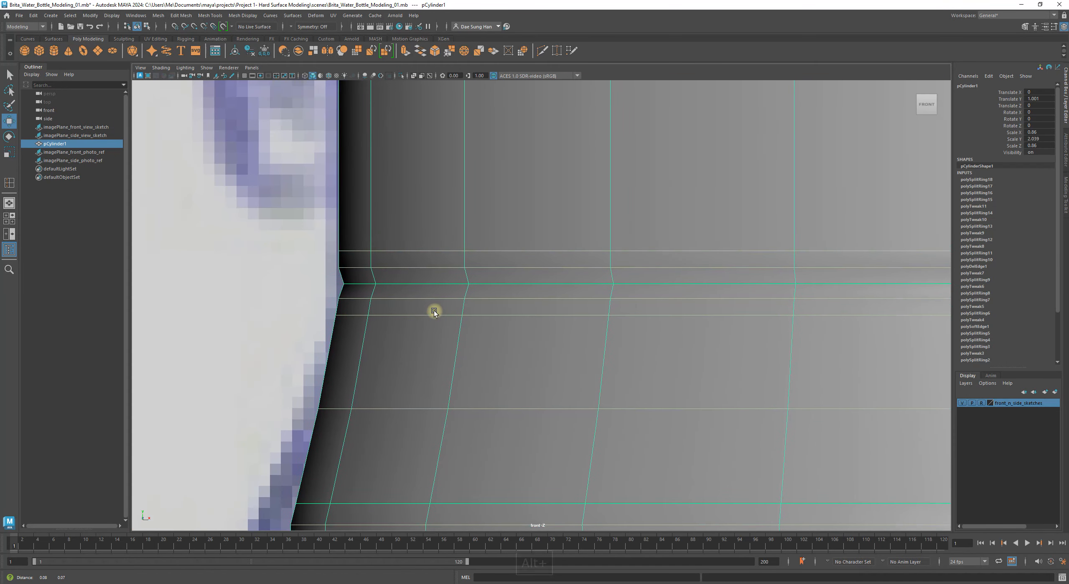
alt+middle_drag(462, 280, 444, 296)
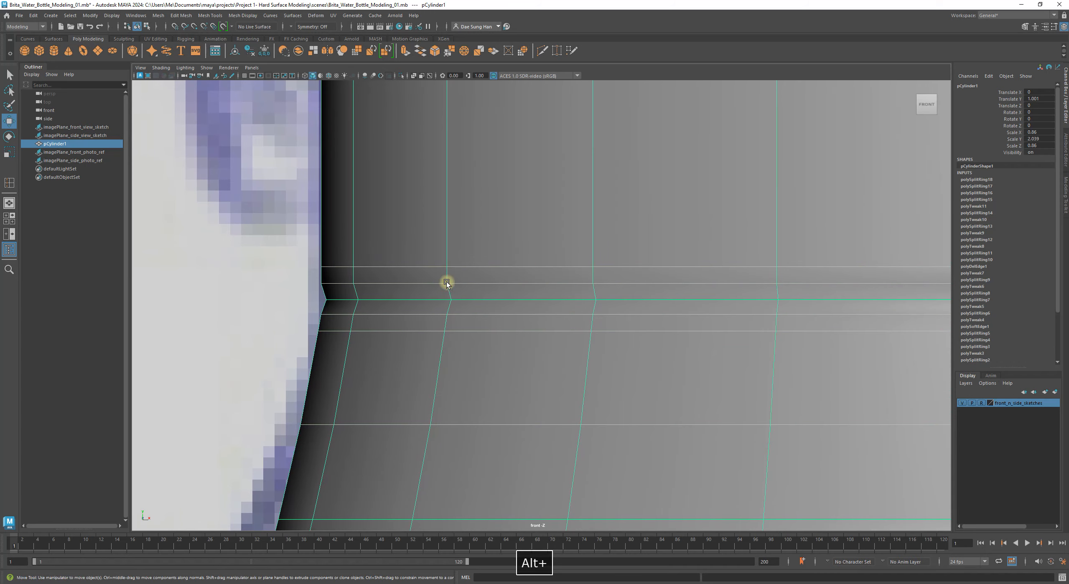
click(288, 247)
alt+right_drag(689, 303, 746, 319)
click(592, 297)
alt+middle_drag(434, 278, 329, 223)
alt+right_drag(329, 222, 530, 281)
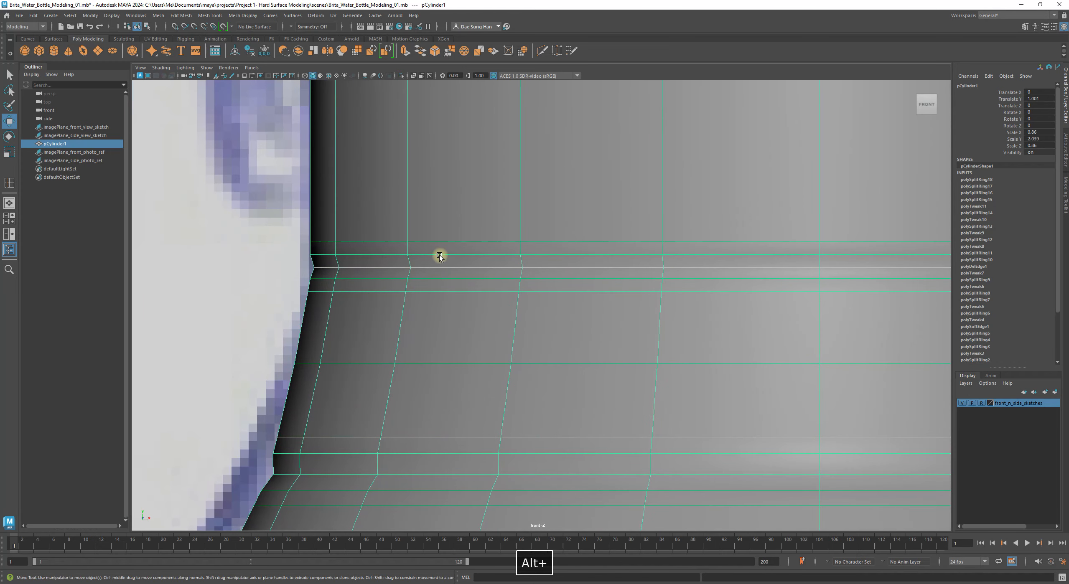
Step: Select the neck edge loop and shift it vertically to match the sketch outline
right_click(372, 255)
right_drag(373, 224, 373, 221)
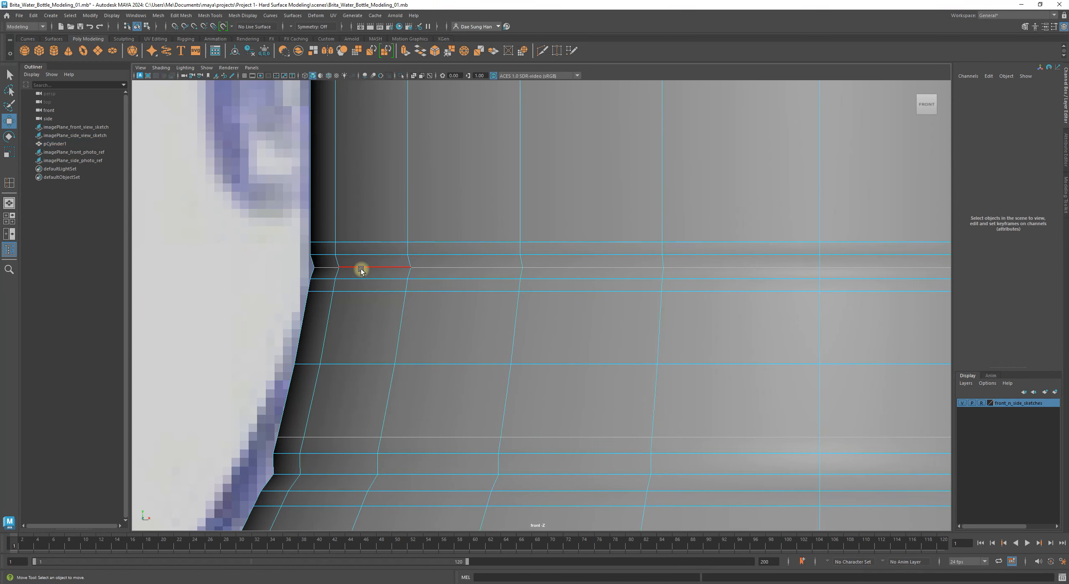
double_click(359, 267)
alt+middle_drag(545, 282, 426, 311)
alt+middle_drag(552, 315, 553, 315)
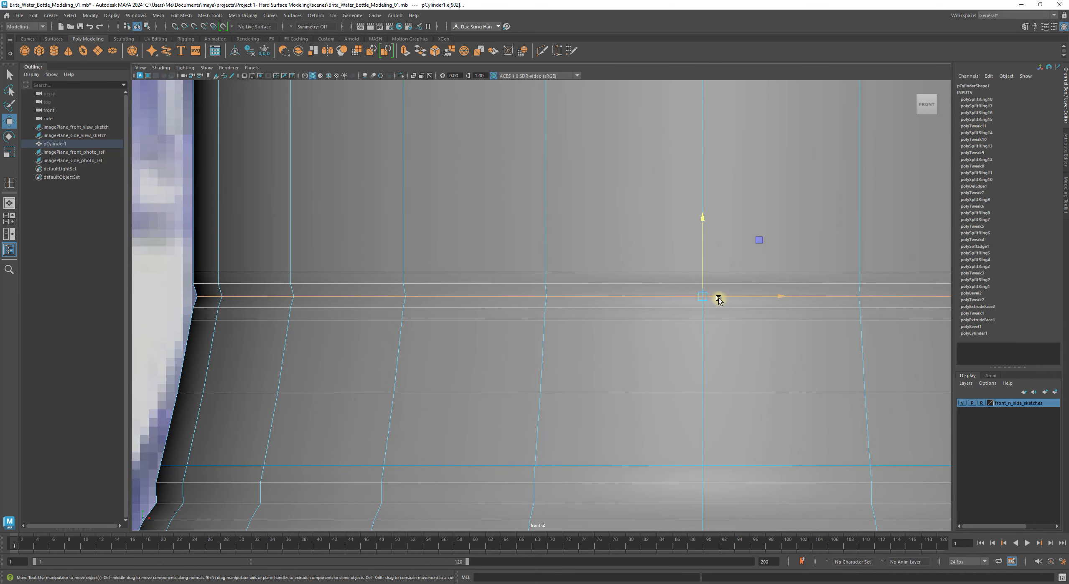
key(r)
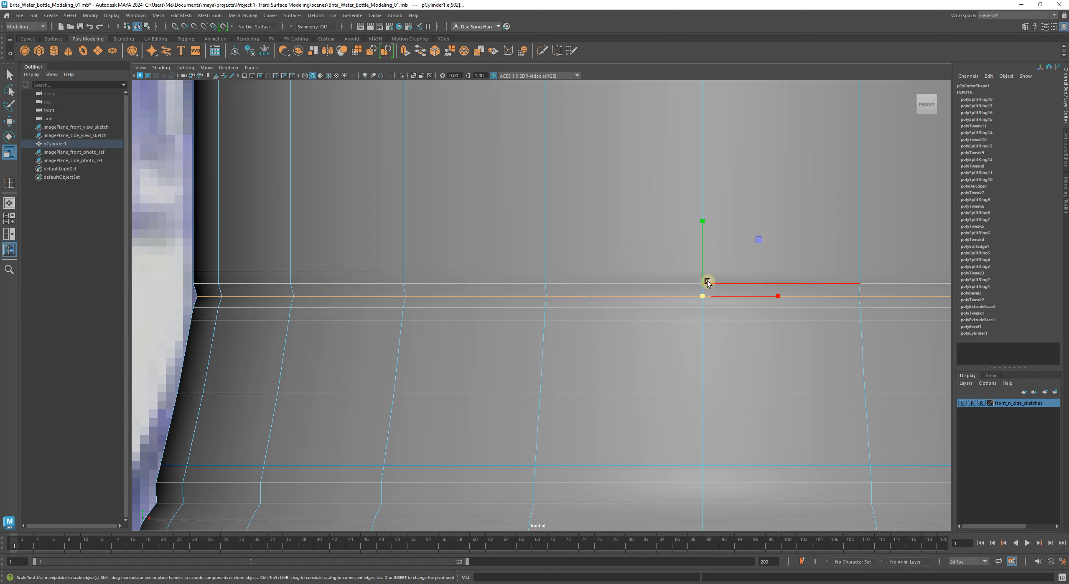
key(w)
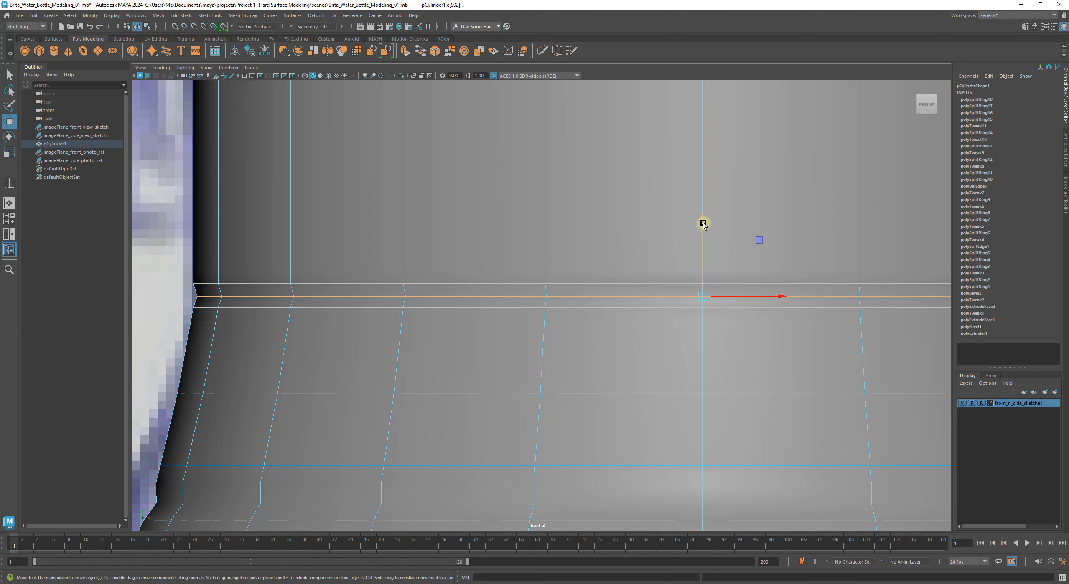
drag(707, 218, 708, 218)
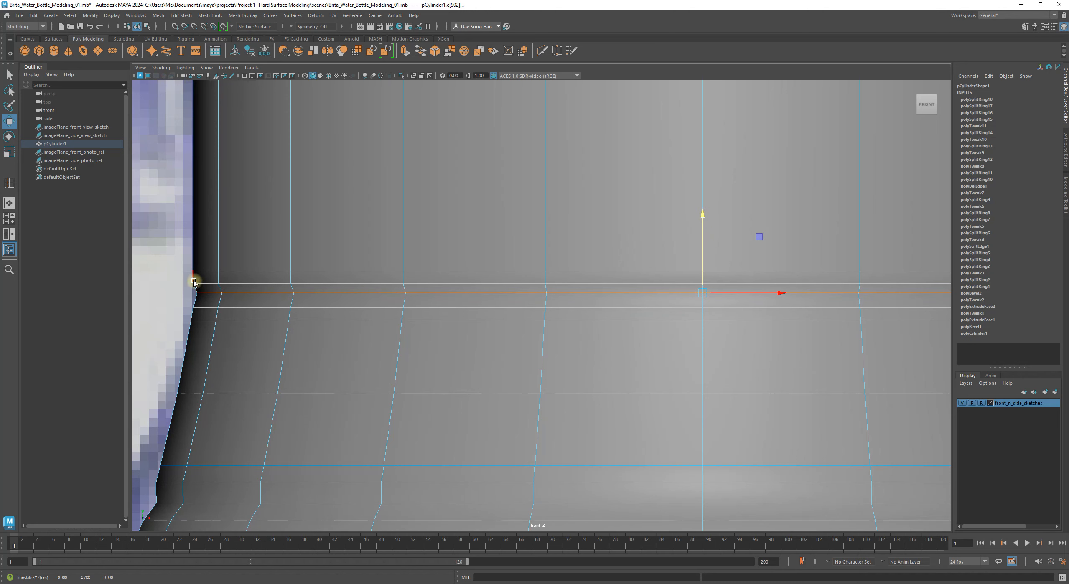
Step: Try inserting an extra loop below the neck, then undo it
alt+middle_drag(215, 294, 324, 301)
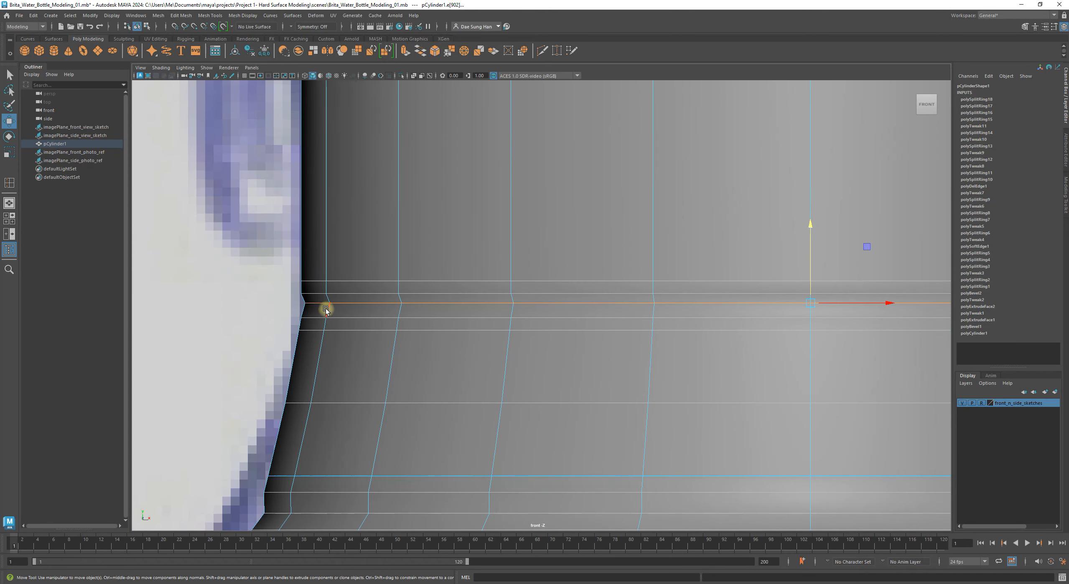
shift+right_drag(339, 310, 334, 371)
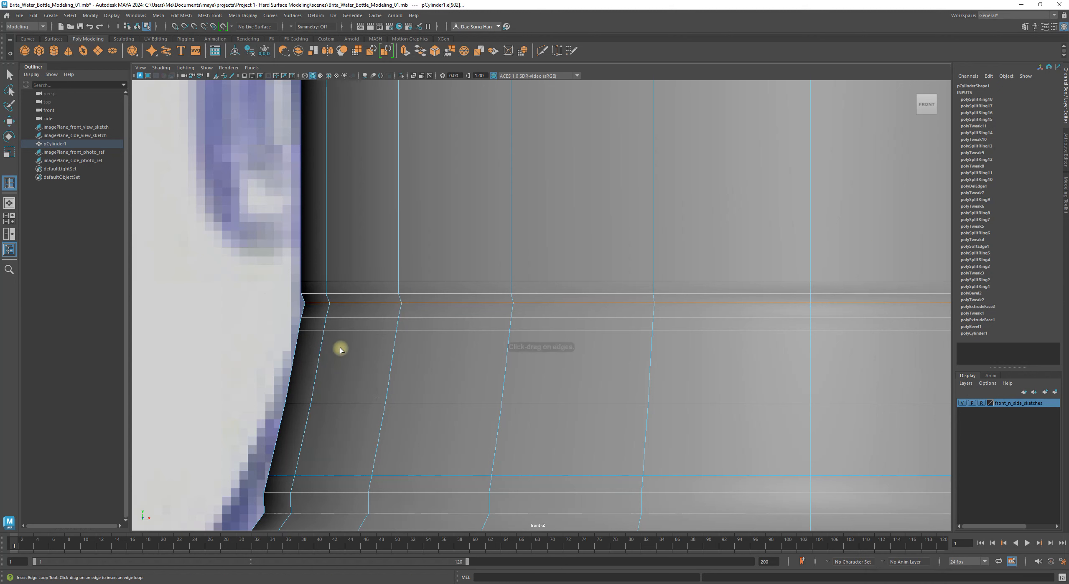
click(328, 313)
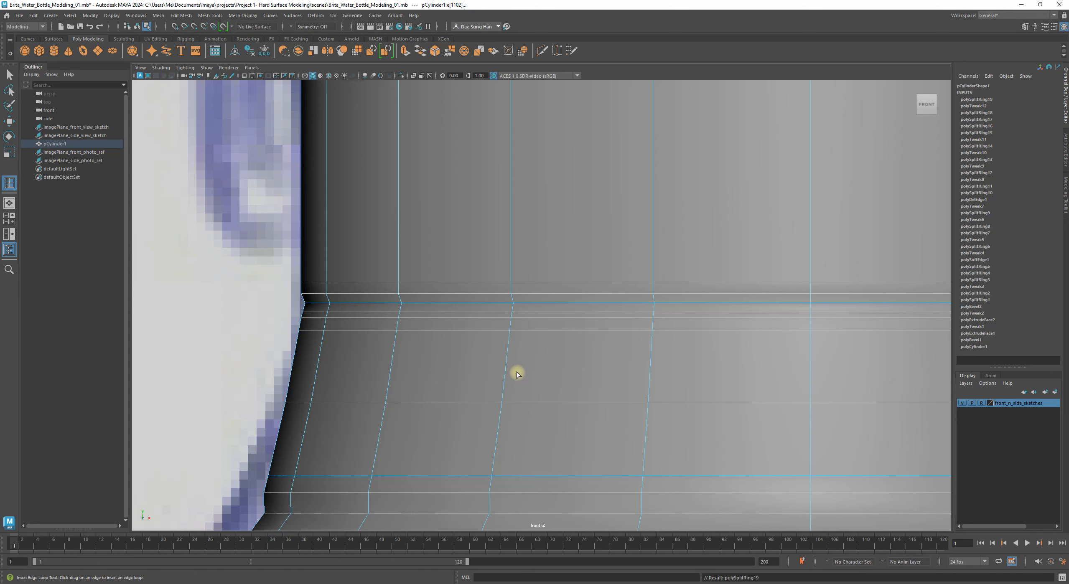
key(ctrl+z)
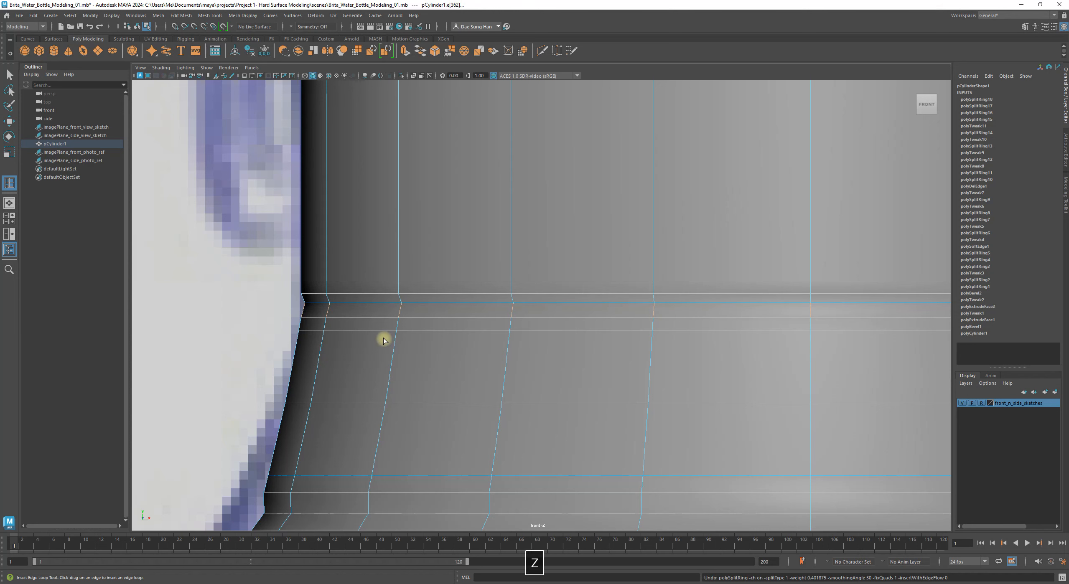
Step: Clear the edge selection, return to Object Mode and show the mesh unsmoothed
key(w)
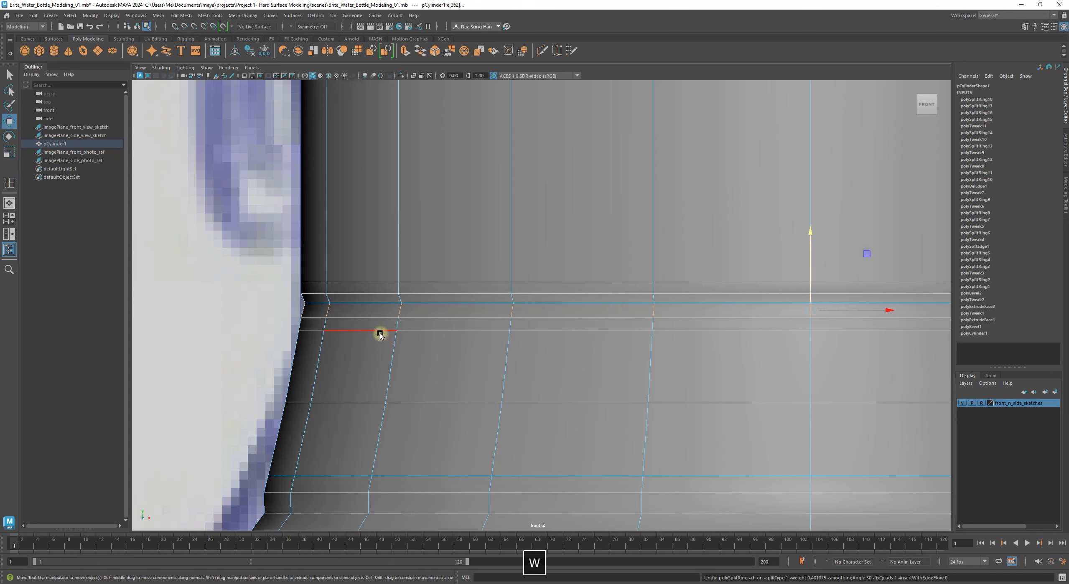
click(237, 303)
alt+middle_drag(382, 301, 299, 317)
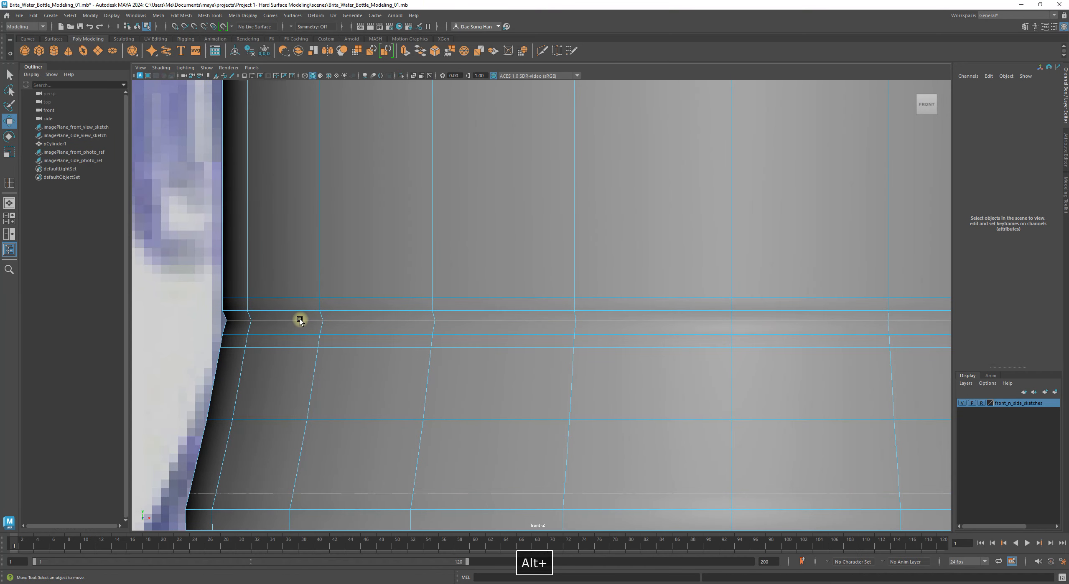
alt+right_drag(585, 311, 632, 289)
click(797, 321)
alt+right_drag(716, 314, 948, 432)
click(644, 333)
key(1)
Step: Select the edge loop at the neck step in edge mode and frame it
alt+right_drag(386, 271, 548, 322)
alt+middle_drag(430, 273, 386, 294)
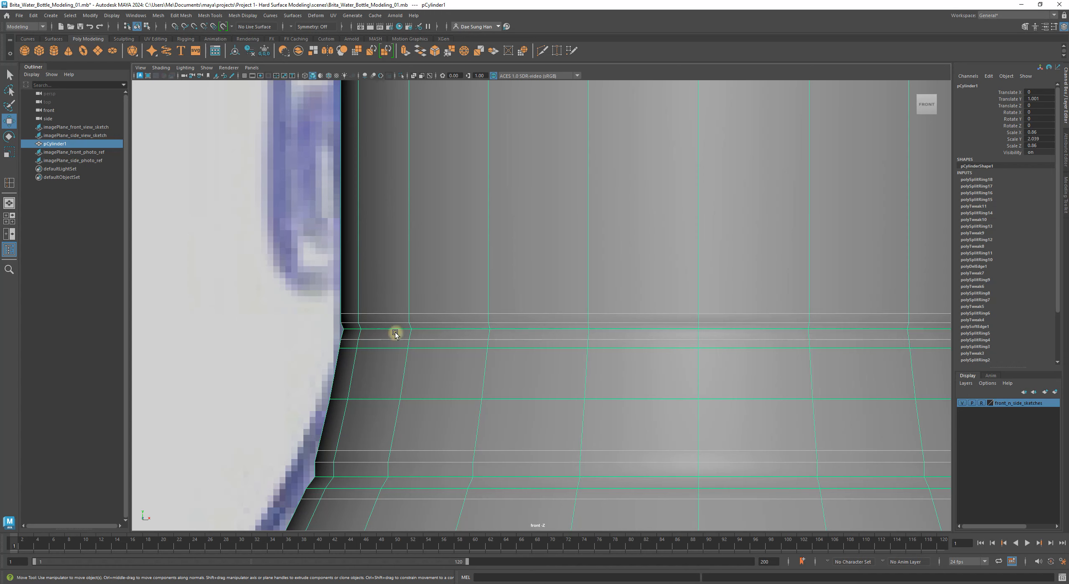
scroll(406, 320, down, 10)
scroll(432, 299, up, 15)
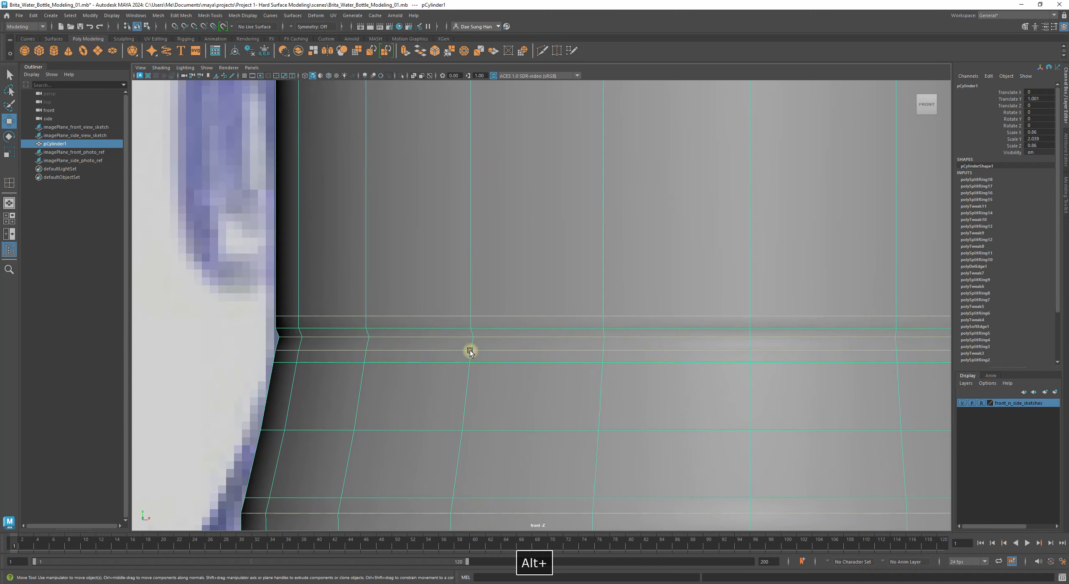
alt+middle_drag(326, 303, 342, 277)
alt+right_drag(376, 296, 487, 359)
alt+middle_drag(261, 282, 429, 283)
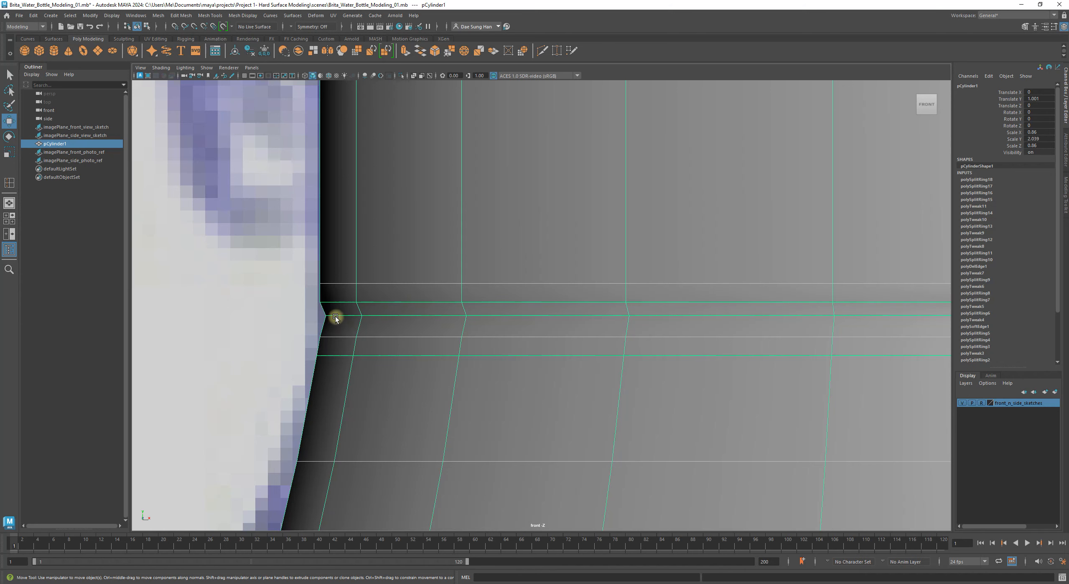
right_drag(334, 314, 346, 264)
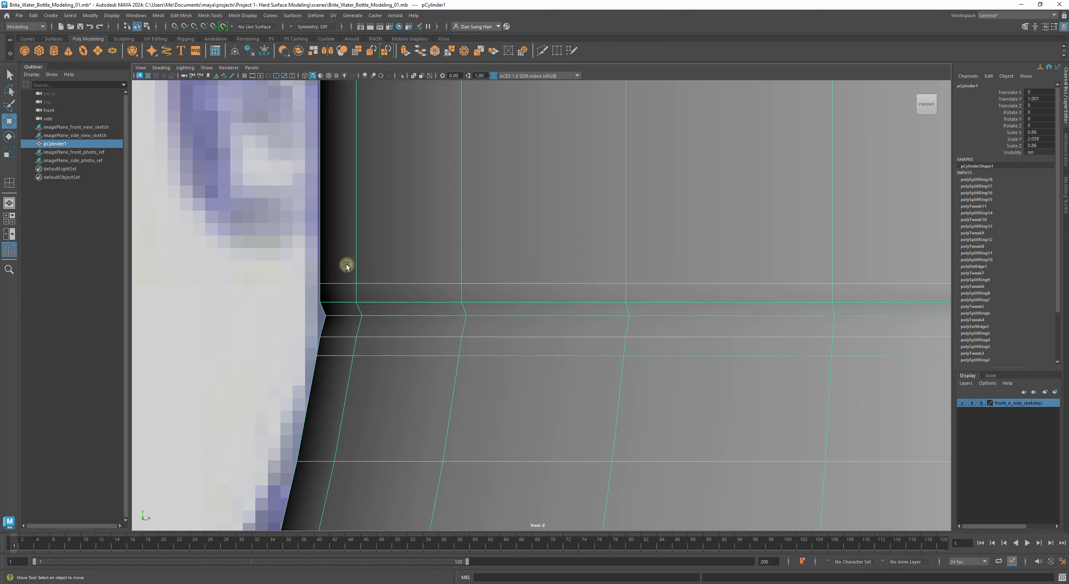
double_click(345, 316)
alt+right_drag(668, 288, 574, 252)
alt+middle_drag(557, 100, 568, 237)
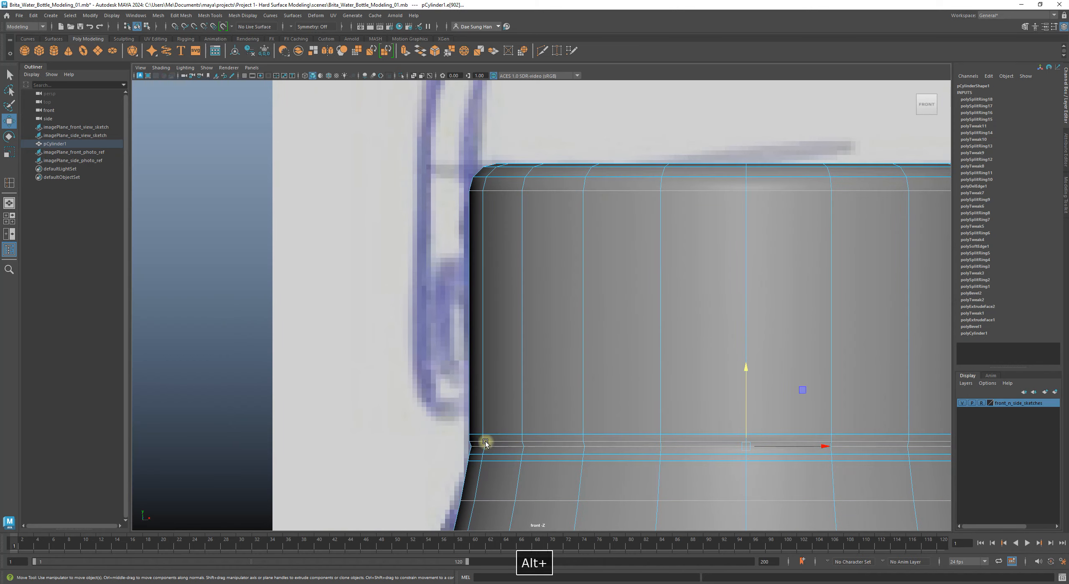
alt+middle_drag(485, 442, 374, 251)
alt+right_drag(375, 251, 631, 359)
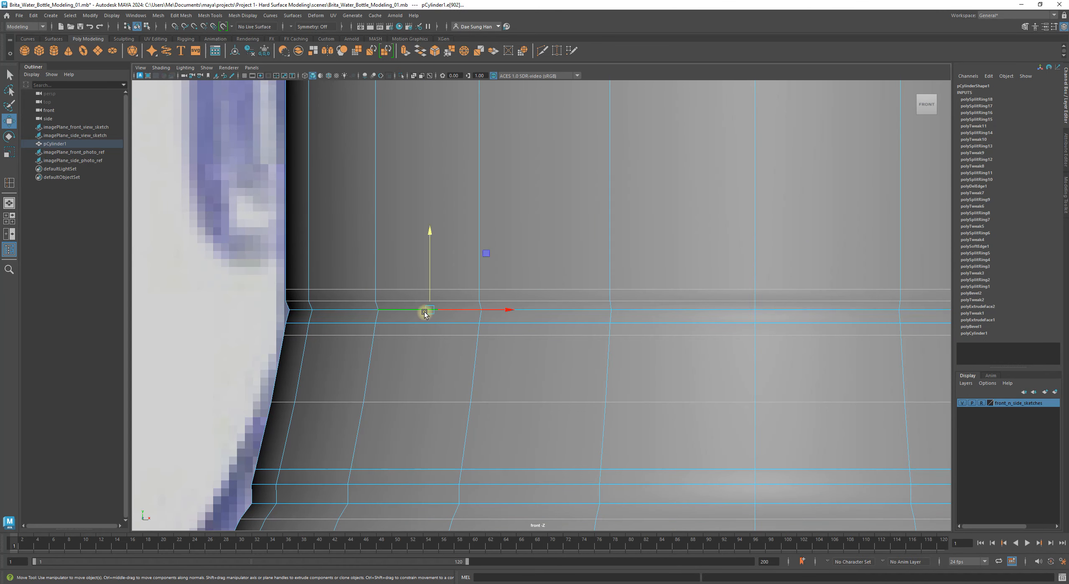
Step: Shrink the neck-groove loop slightly inward and lower it a little
key(r)
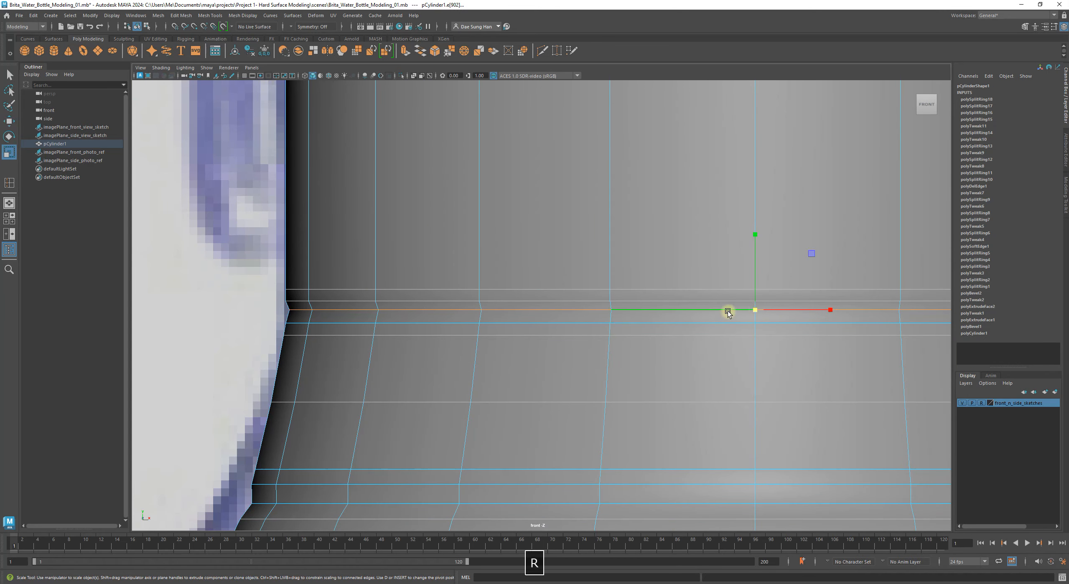
drag(753, 311, 711, 305)
alt+right_drag(710, 305, 450, 140)
alt+right_drag(570, 370, 666, 292)
drag(719, 270, 716, 272)
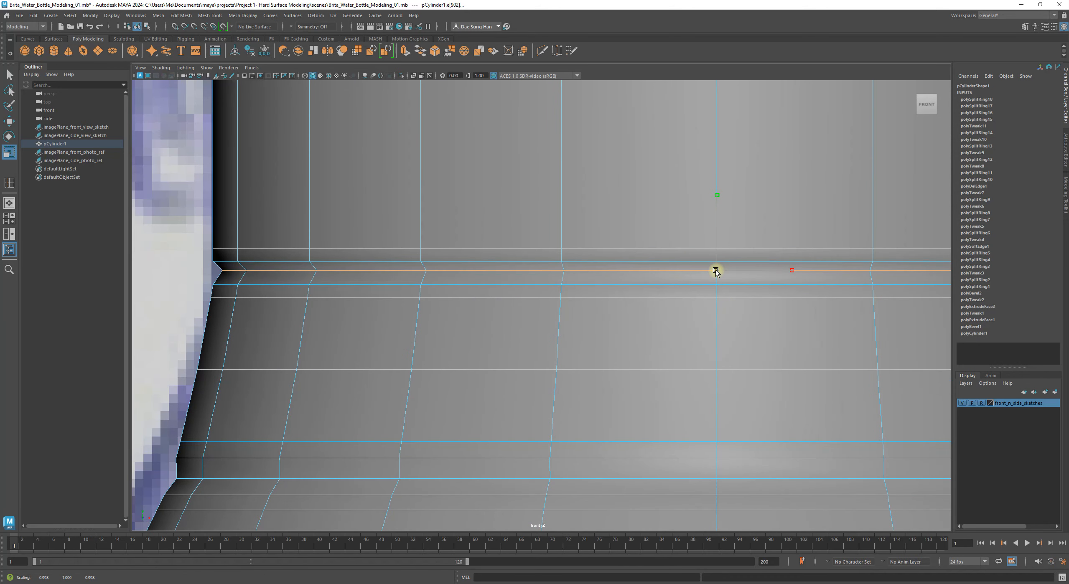
key(w)
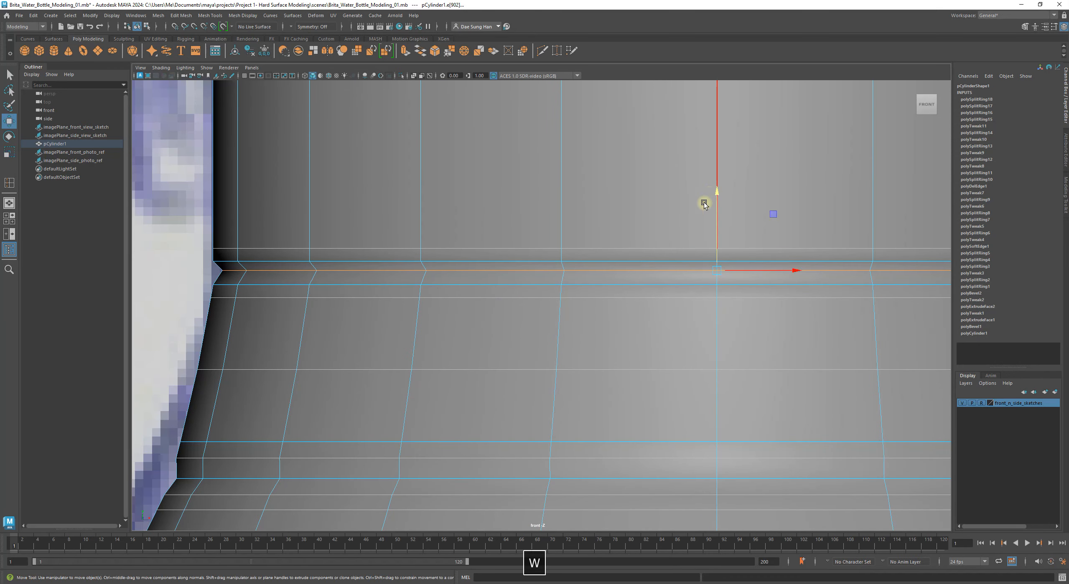
drag(716, 189, 711, 211)
Step: Inspect both sides of the neck groove, then clear the edge selection
alt+right_drag(711, 209, 690, 195)
alt+middle_drag(622, 176, 582, 200)
alt+right_drag(582, 201, 785, 314)
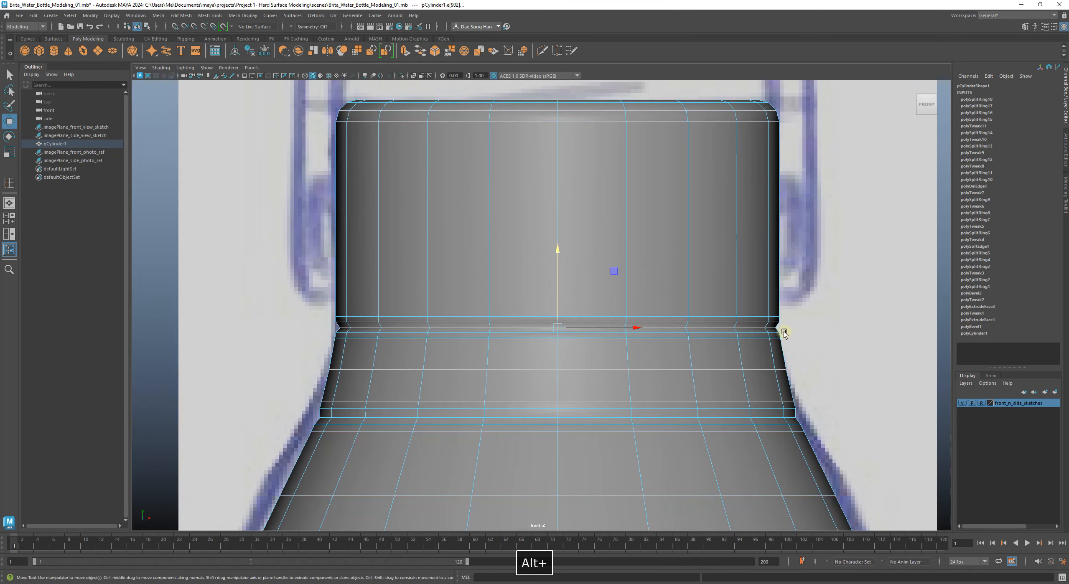
alt+middle_drag(604, 312, 668, 265)
alt+right_drag(635, 232, 748, 284)
alt+middle_drag(658, 259, 318, 269)
alt+right_drag(643, 301, 765, 347)
alt+middle_drag(501, 258, 794, 261)
alt+middle_drag(465, 228, 799, 252)
alt+middle_drag(345, 233, 387, 222)
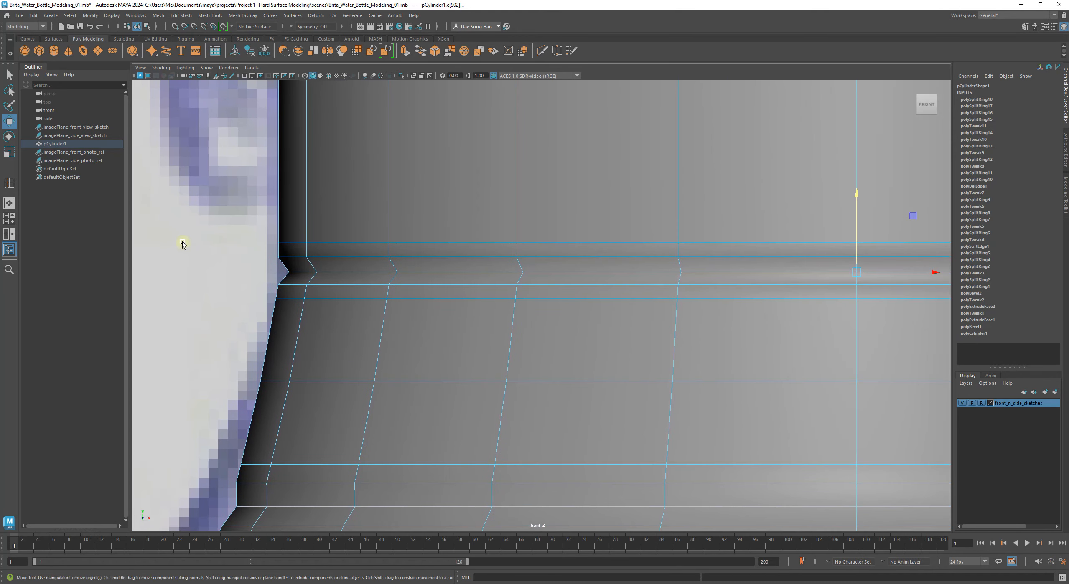
click(183, 242)
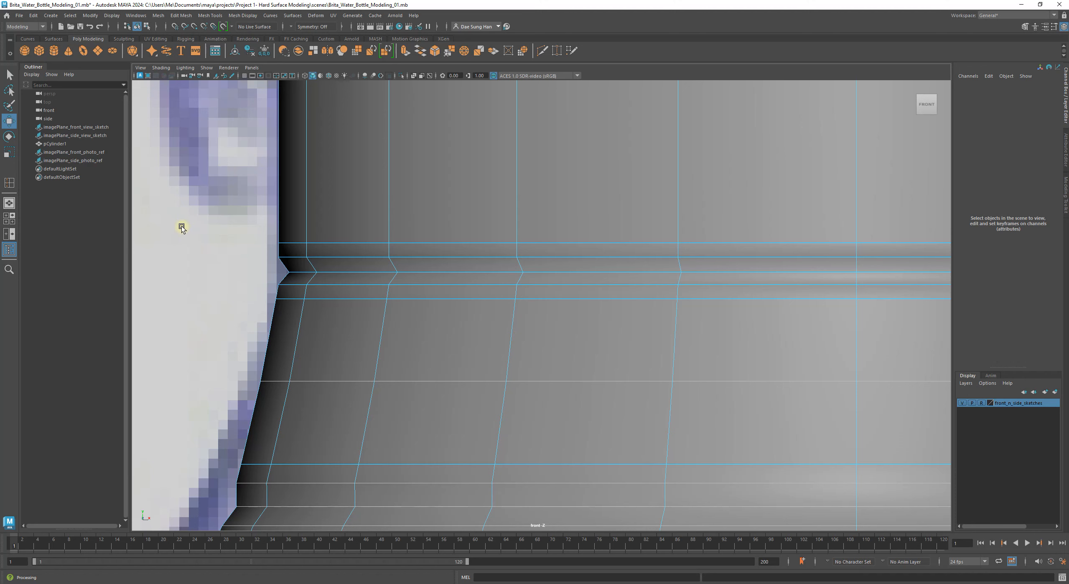
Step: Return to Object Mode and reselect the bottle to check the neck edge closely
alt+right_drag(539, 238, 373, 249)
alt+middle_drag(463, 221, 325, 212)
alt+middle_drag(410, 235, 549, 231)
alt+right_drag(548, 231, 754, 274)
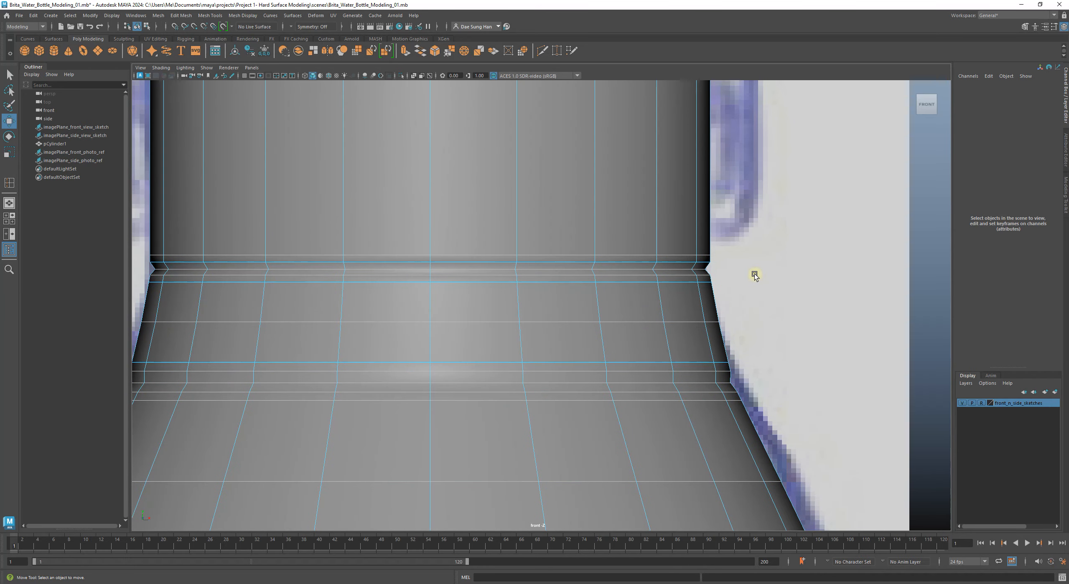
right_drag(543, 232, 787, 222)
alt+right_drag(861, 234, 779, 243)
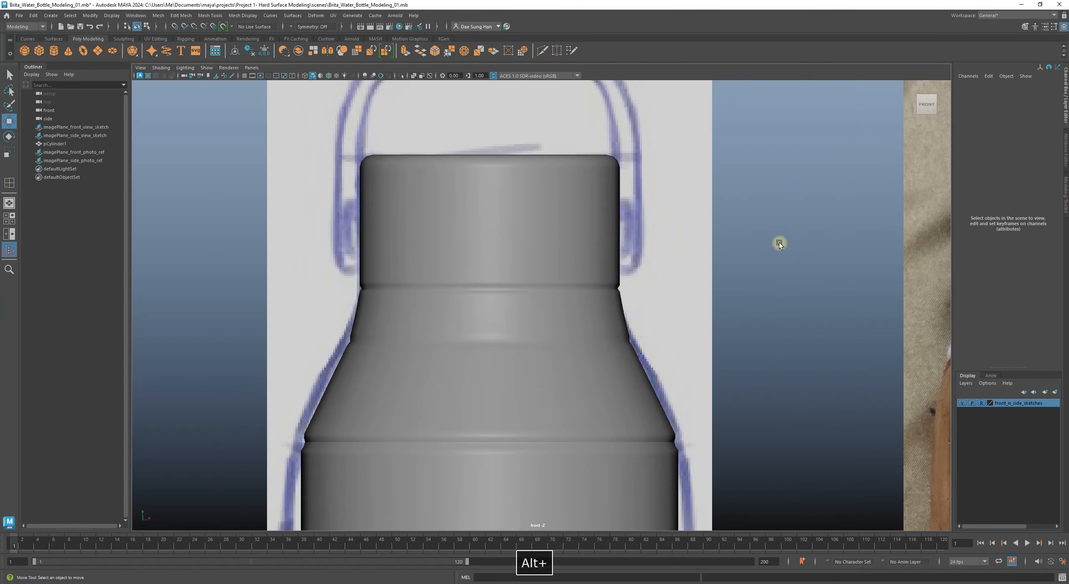
alt+right_drag(556, 235, 495, 237)
alt+middle_drag(533, 228, 508, 248)
alt+right_drag(508, 248, 615, 246)
click(615, 245)
alt+middle_drag(648, 224, 537, 300)
alt+right_drag(627, 326, 857, 359)
key(1)
click(799, 267)
click(623, 314)
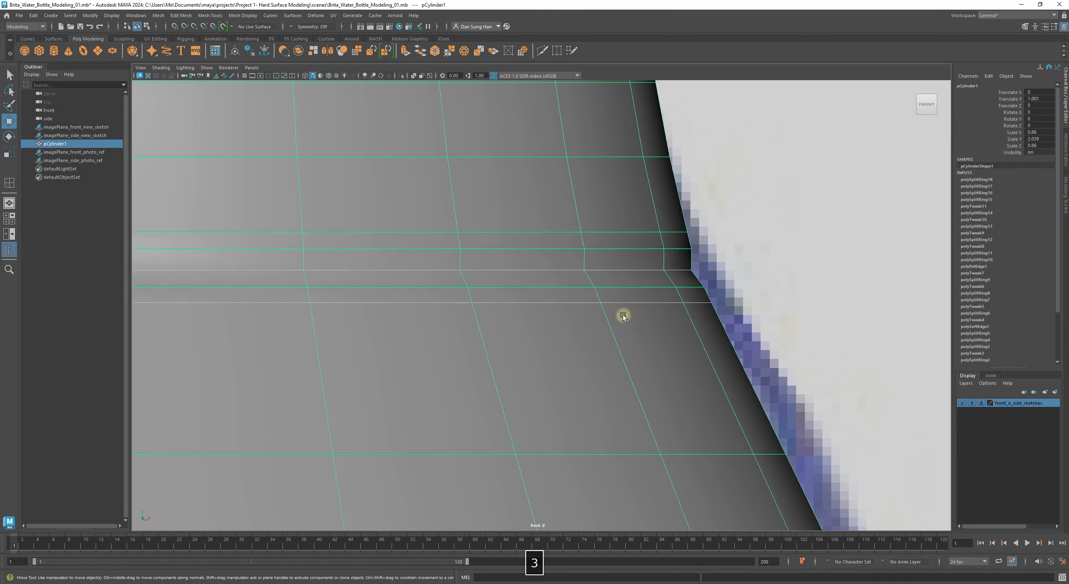
key(3)
click(820, 290)
click(632, 283)
click(759, 274)
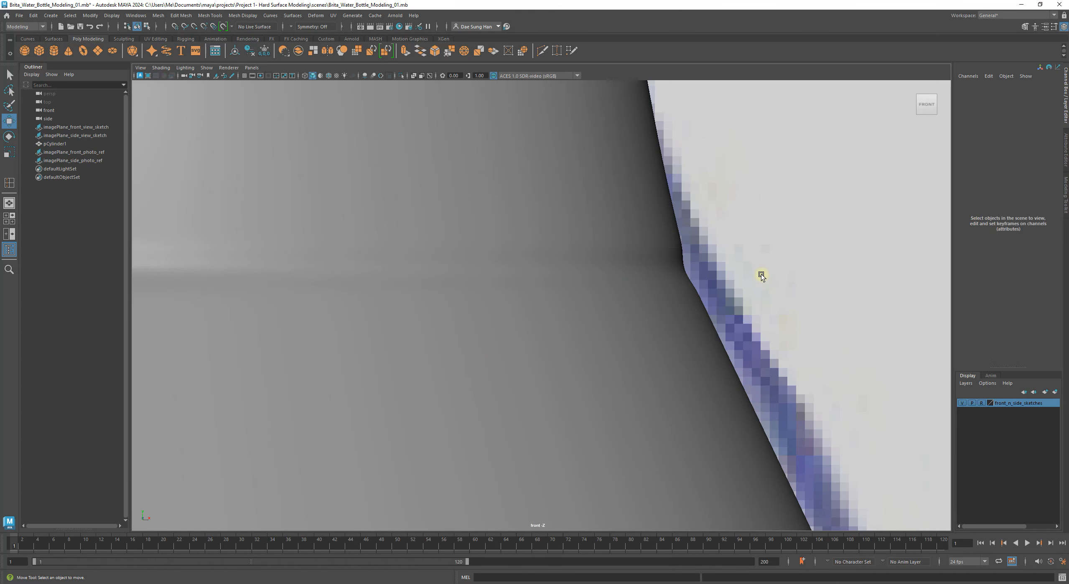
alt+right_drag(759, 274, 744, 277)
alt+right_drag(513, 306, 768, 345)
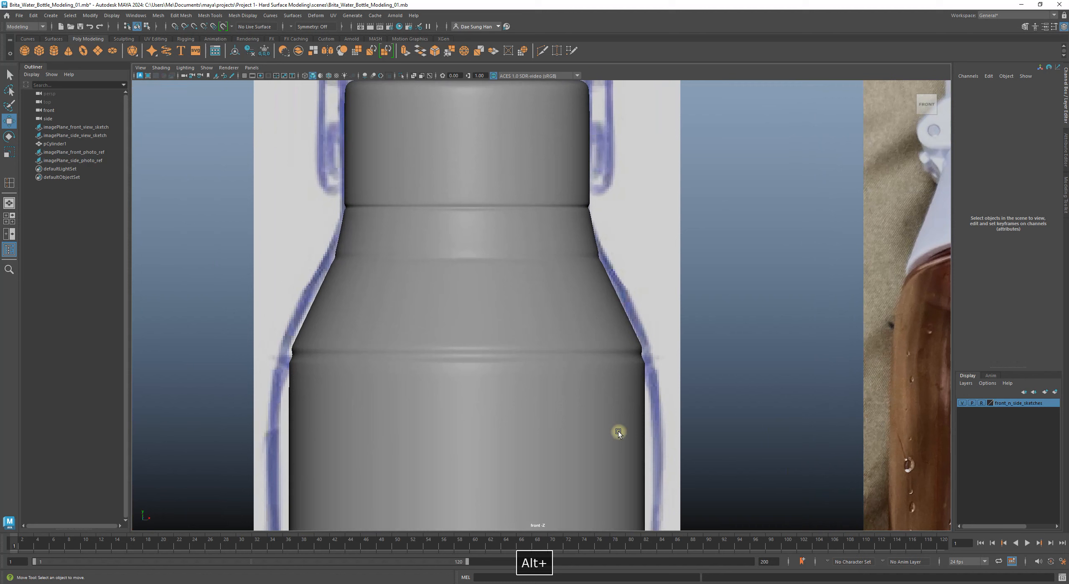
click(621, 431)
click(781, 384)
alt+right_drag(781, 384, 707, 318)
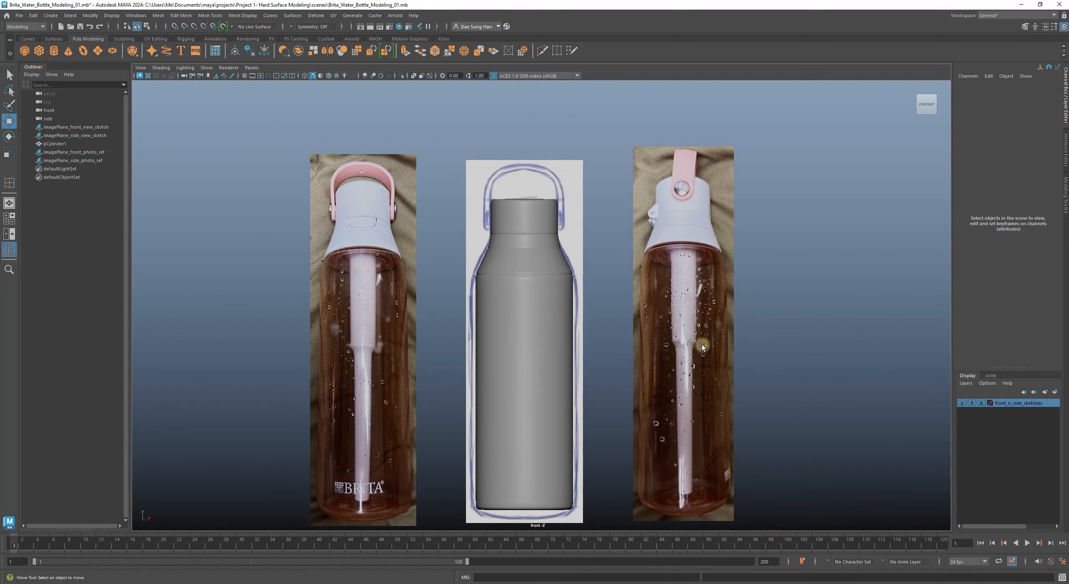
click(548, 381)
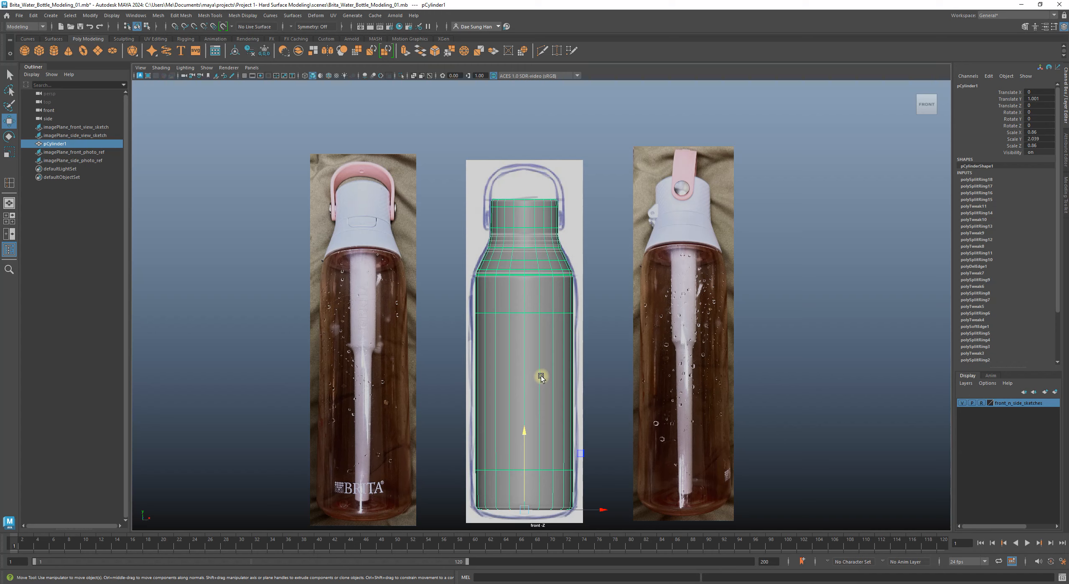
click(623, 389)
alt+right_drag(570, 423, 815, 363)
click(604, 256)
alt+right_drag(603, 257, 748, 274)
mouse_move(520, 226)
alt+middle_down()
mouse_move(498, 252)
mouse_move(451, 243)
mouse_move(350, 301)
alt+middle_up()
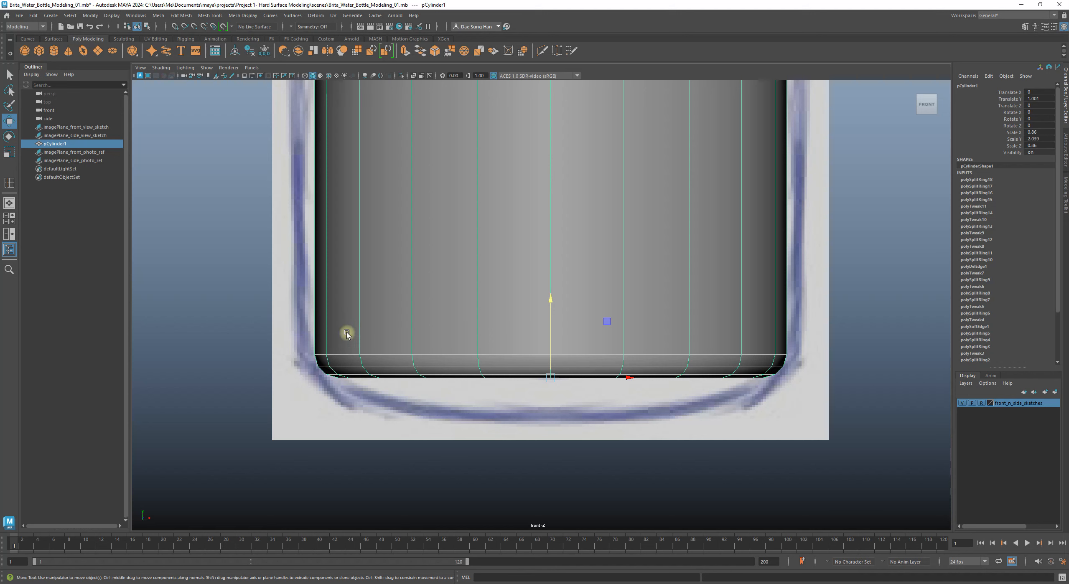
key(3)
key(1)
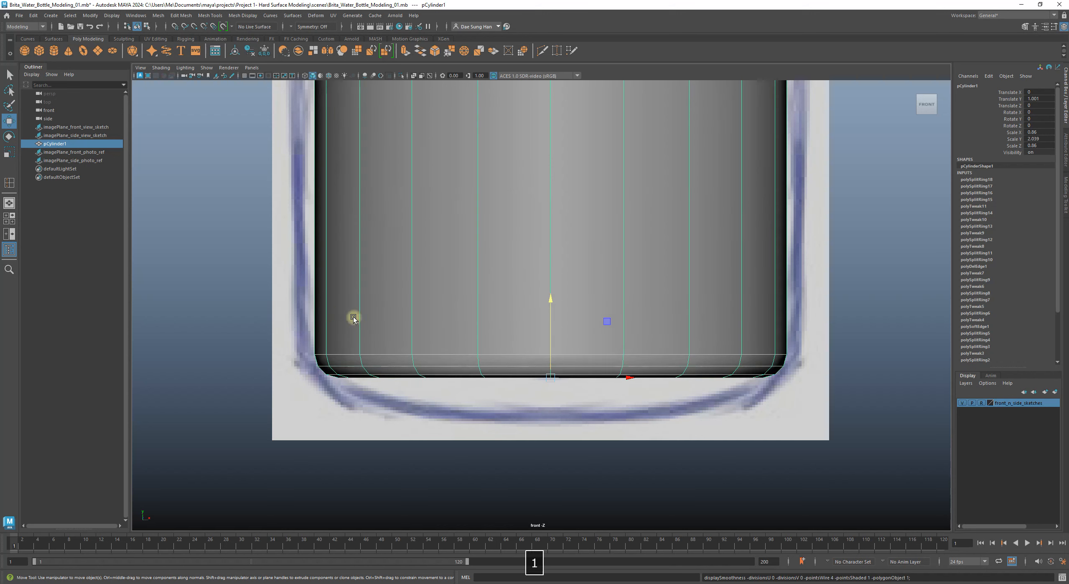
alt+middle_drag(359, 329, 340, 349)
alt+right_drag(298, 352, 363, 356)
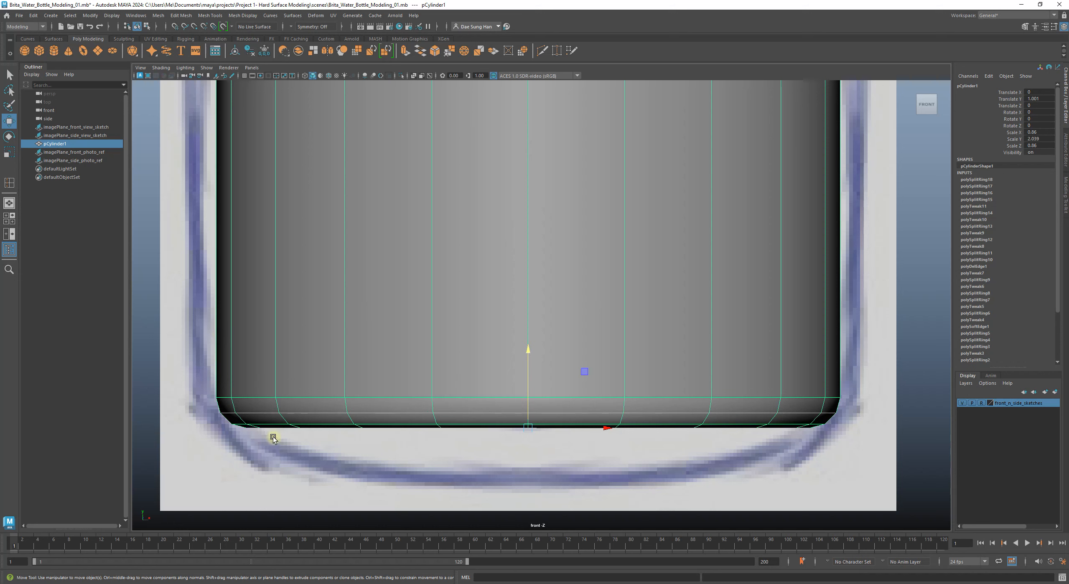
Step: Insert a support loop on the vertical edges just above the rounded bottom
shift+right_drag(294, 360, 249, 362)
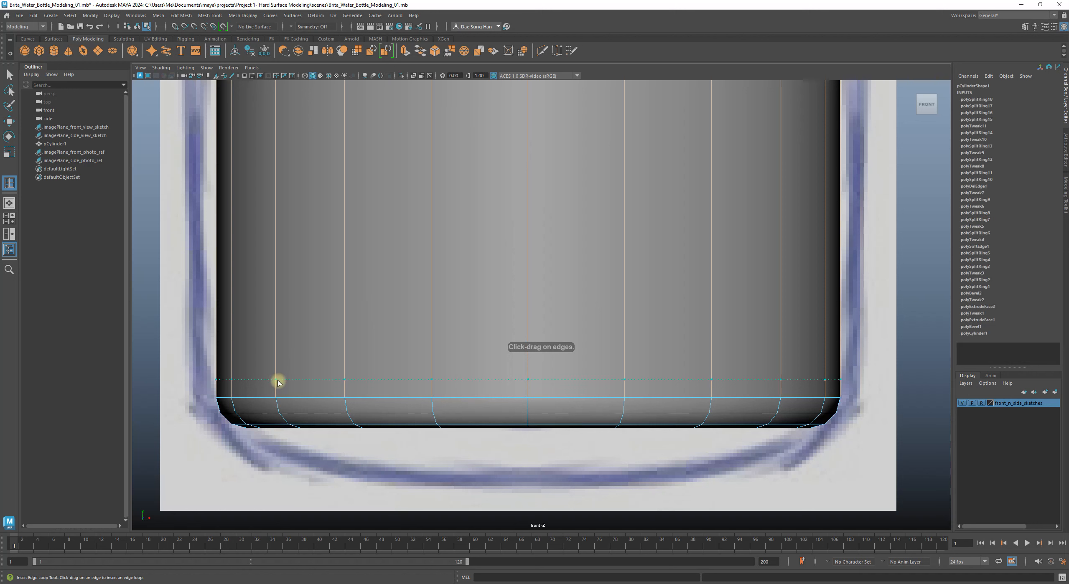
drag(278, 378, 280, 381)
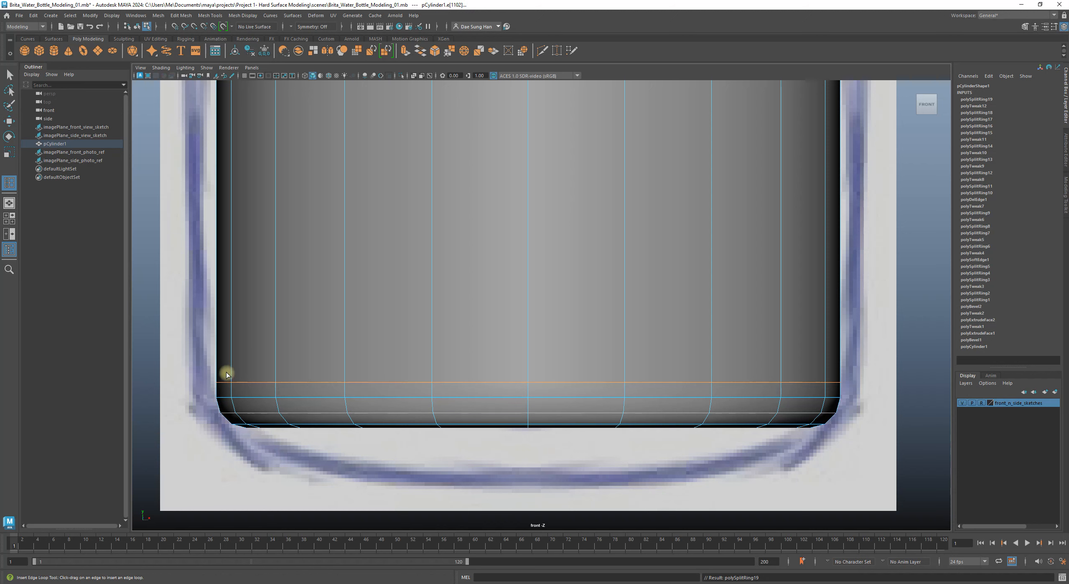
key(w)
right_drag(280, 363, 453, 239)
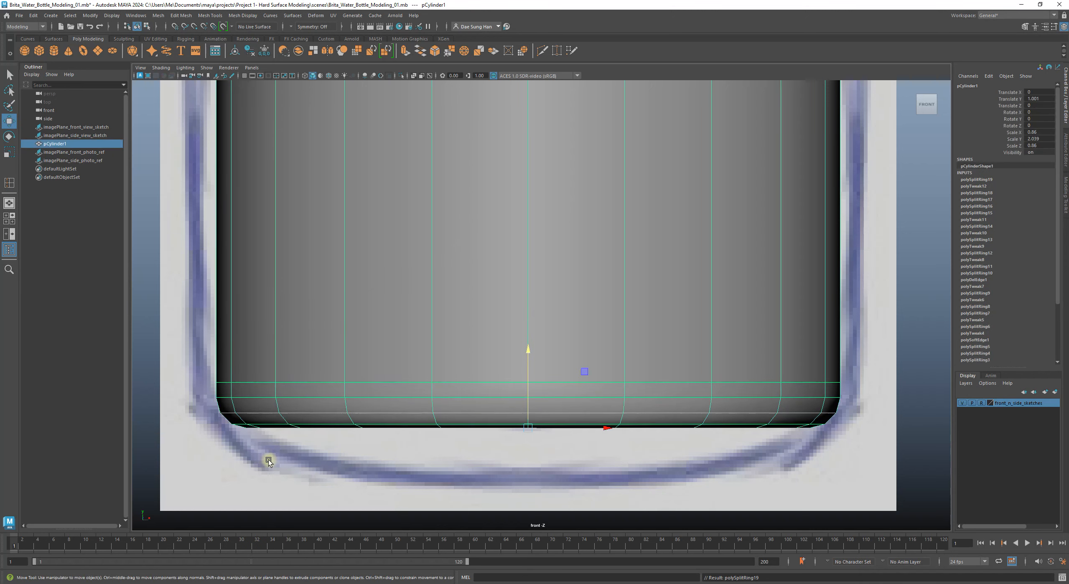
Step: Compare the bottle's wireframe against the reference photos, zooming in on the shoulder
click(277, 446)
alt+right_drag(495, 441, 477, 419)
click(514, 339)
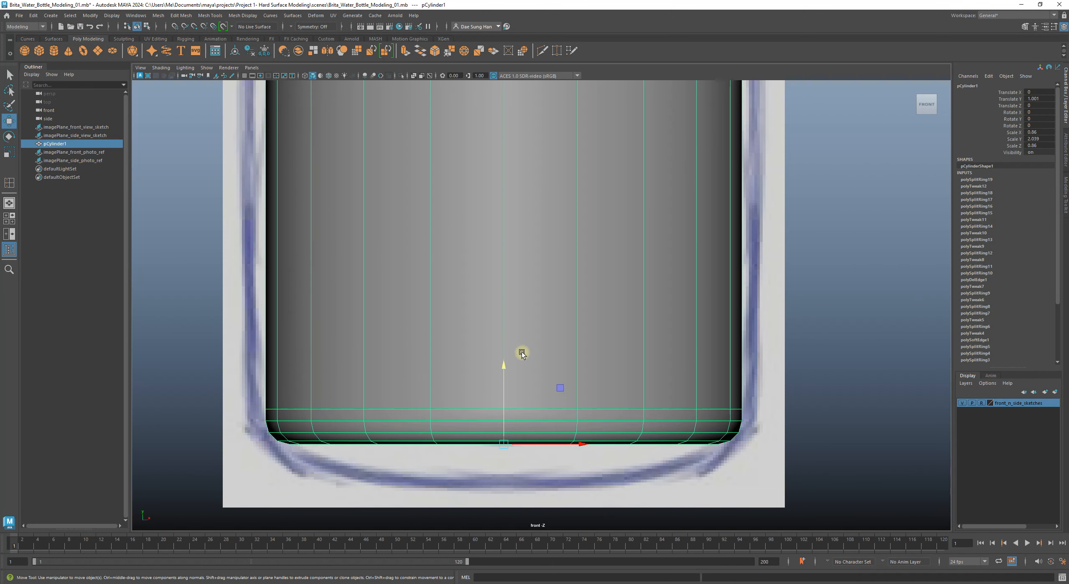
click(851, 442)
alt+right_drag(852, 441, 761, 435)
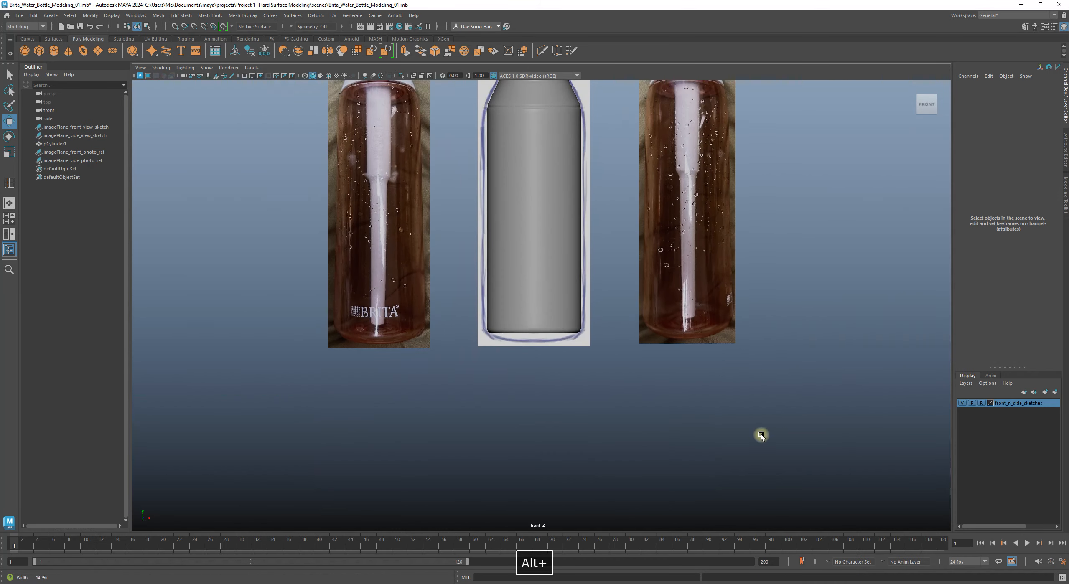
click(506, 381)
alt+right_drag(539, 319, 892, 419)
alt+middle_drag(694, 356, 551, 329)
alt+right_drag(551, 329, 785, 388)
alt+middle_drag(507, 316, 621, 336)
click(785, 349)
alt+right_drag(785, 349, 684, 370)
click(552, 272)
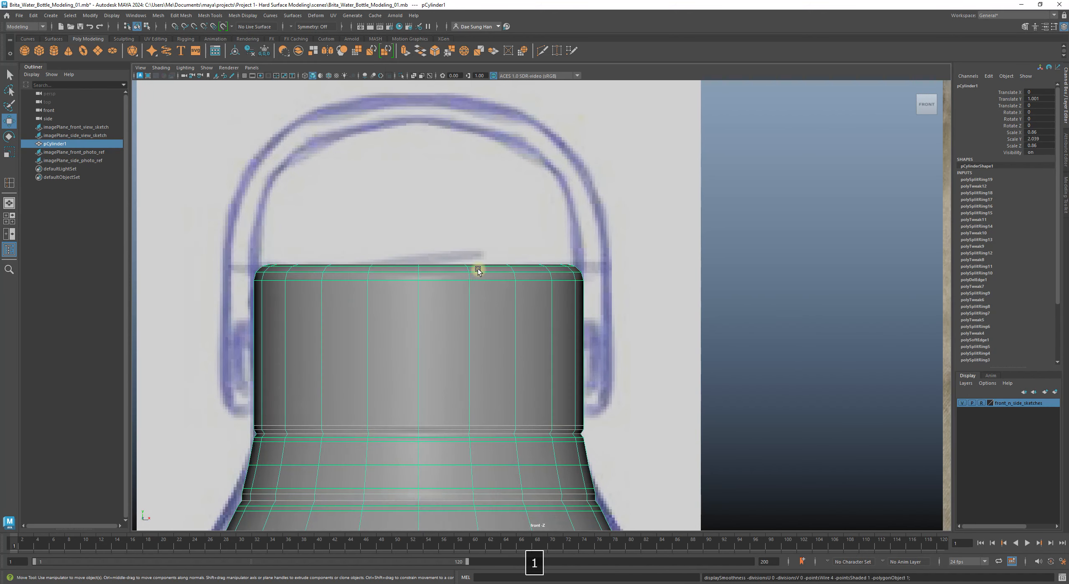
Step: Insert an edge loop just below the top rim of the bottle's cap
alt+right_drag(475, 282, 863, 365)
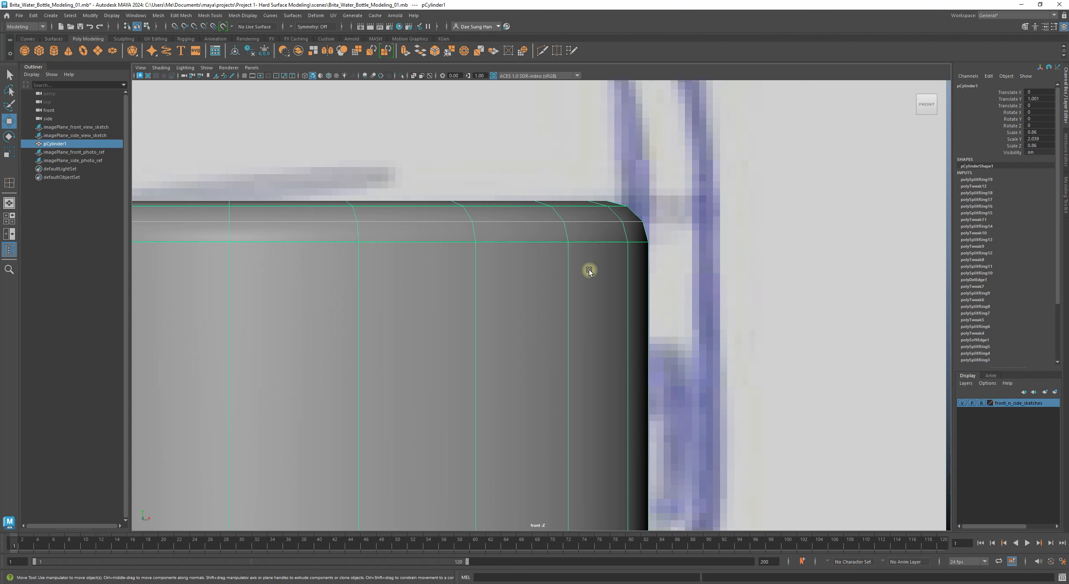
shift+right_drag(594, 270, 556, 288)
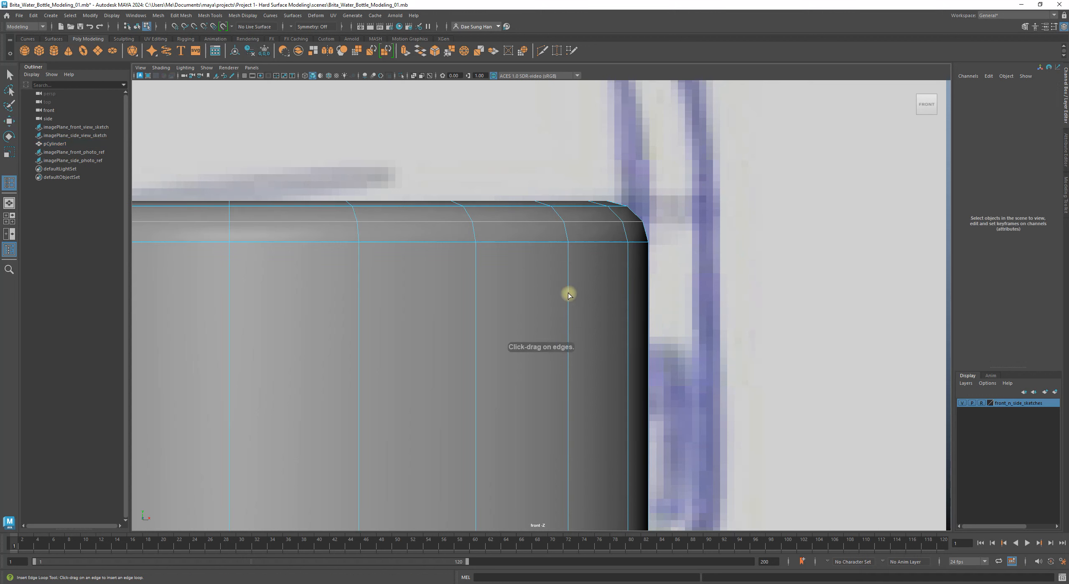
drag(567, 293, 568, 293)
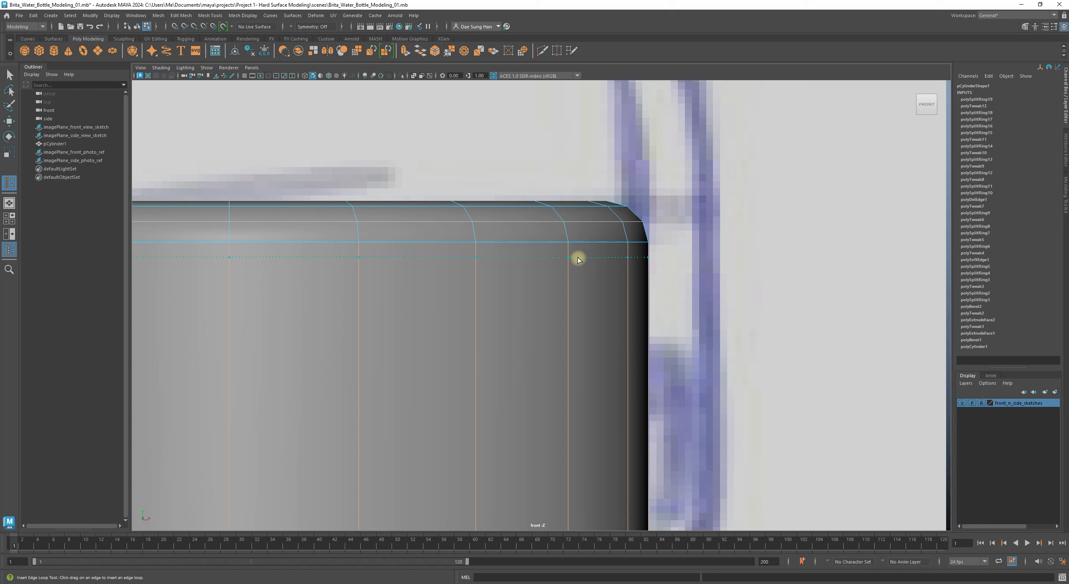
drag(580, 259, 580, 260)
key(w)
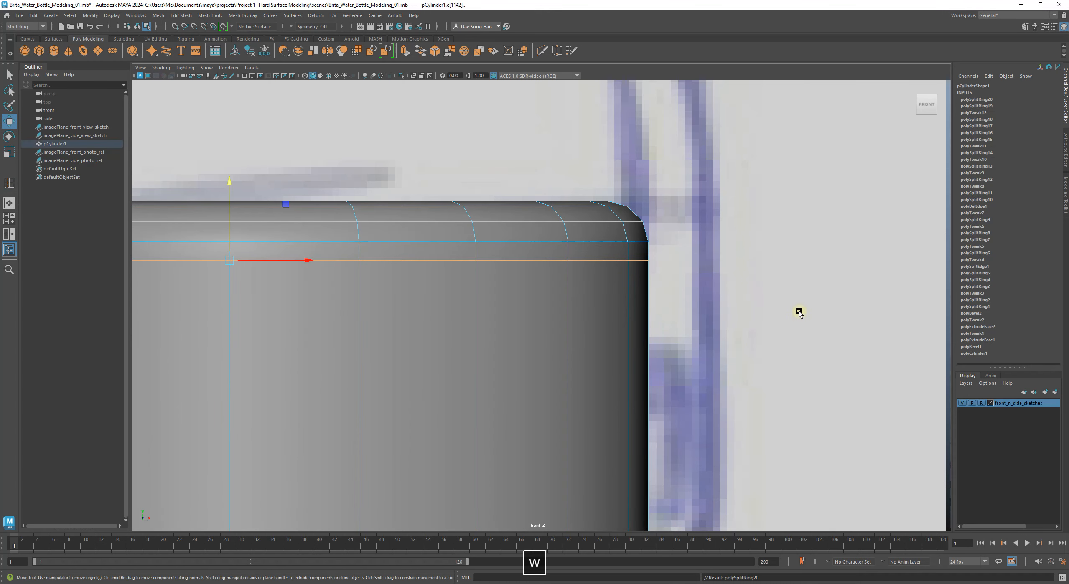
click(798, 311)
alt+right_drag(794, 321, 573, 336)
alt+middle_drag(510, 306, 598, 252)
alt+right_drag(520, 247, 592, 338)
alt+middle_drag(591, 339, 512, 375)
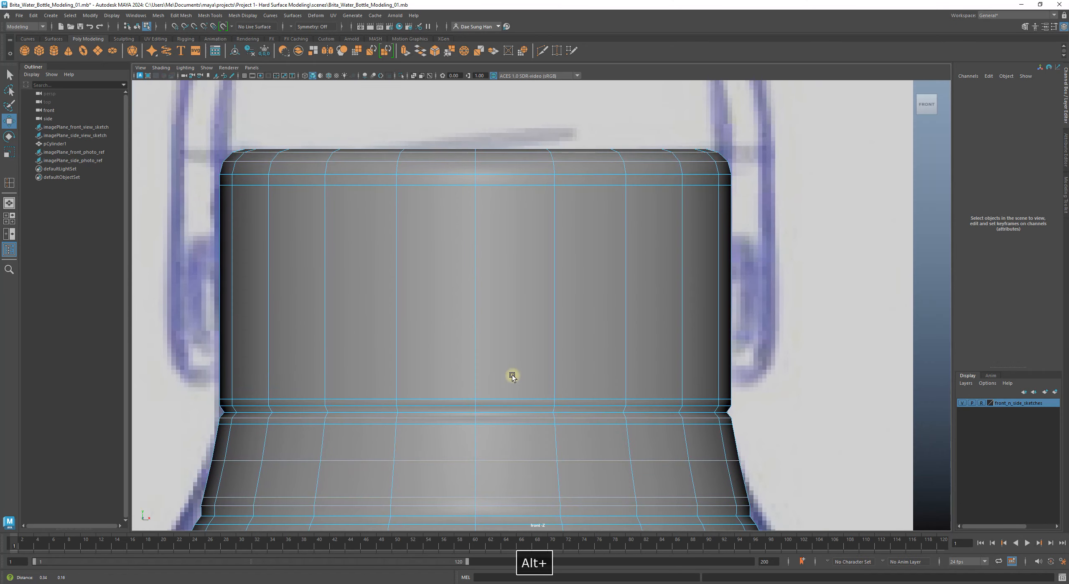
alt+middle_drag(479, 325, 435, 307)
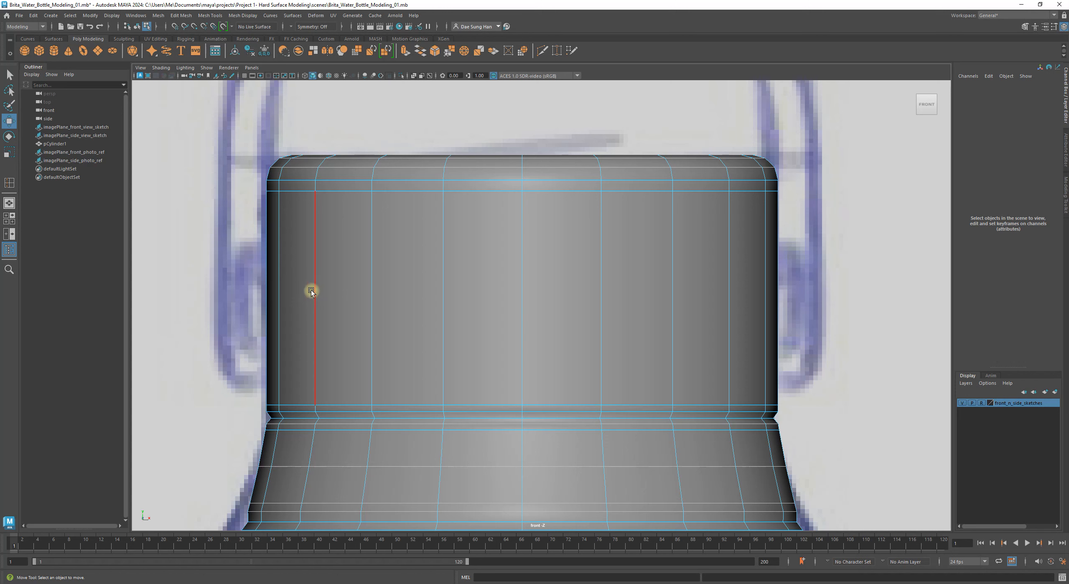
Step: Add a second edge loop across the middle of the cap, then return to the Move tool
key(3)
key(1)
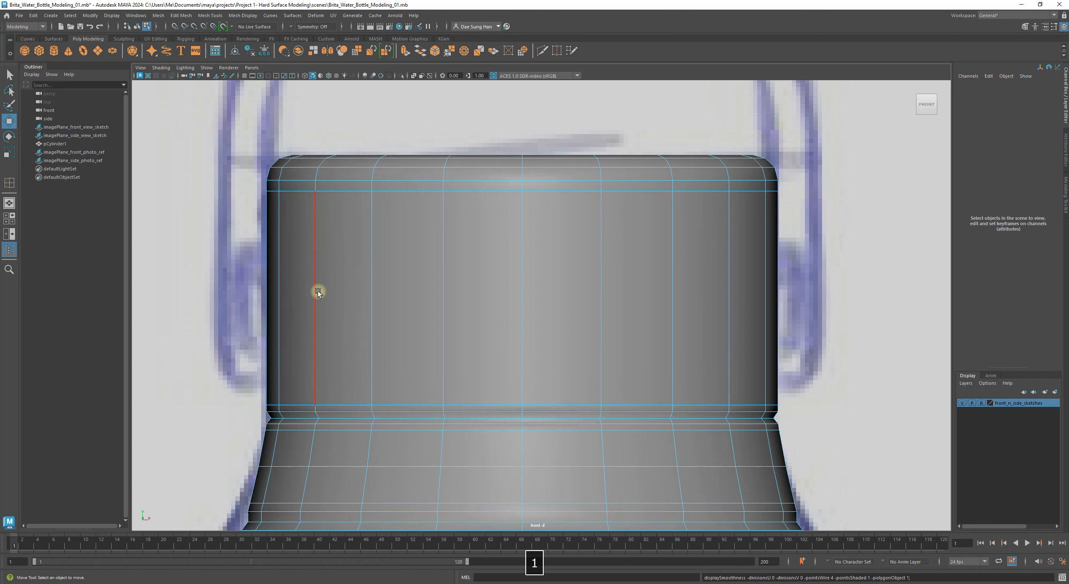
shift+right_drag(317, 276, 316, 334)
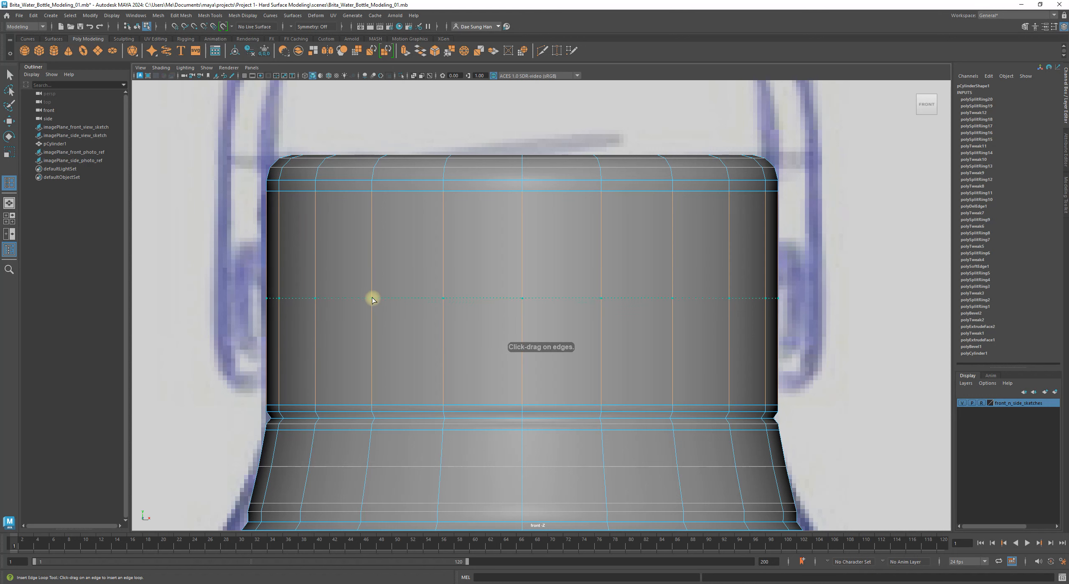
click(371, 298)
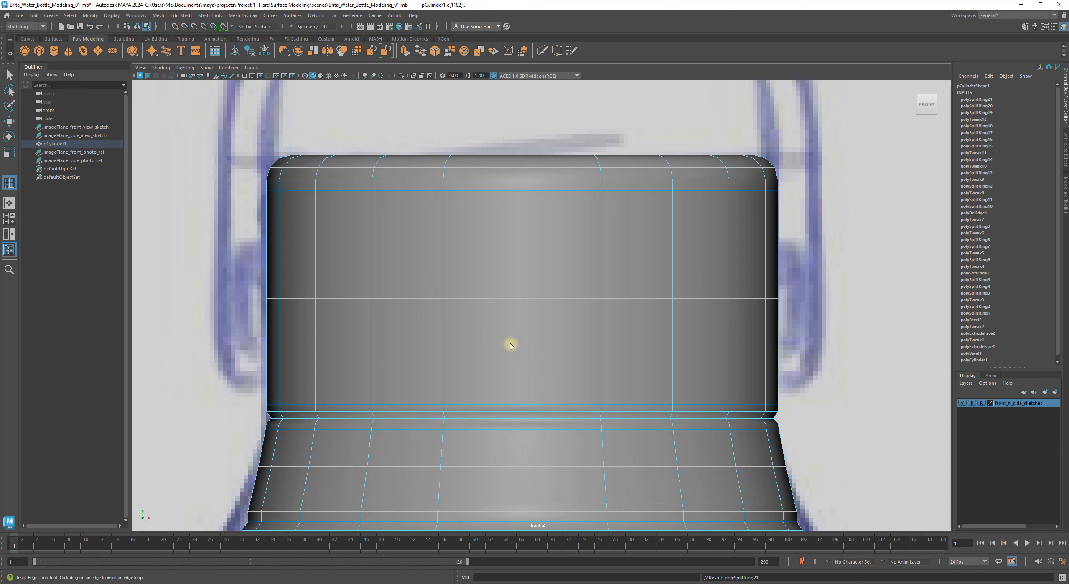
key(w)
right_drag(752, 312, 871, 245)
click(860, 248)
click(730, 336)
click(843, 351)
alt+right_drag(844, 351, 786, 328)
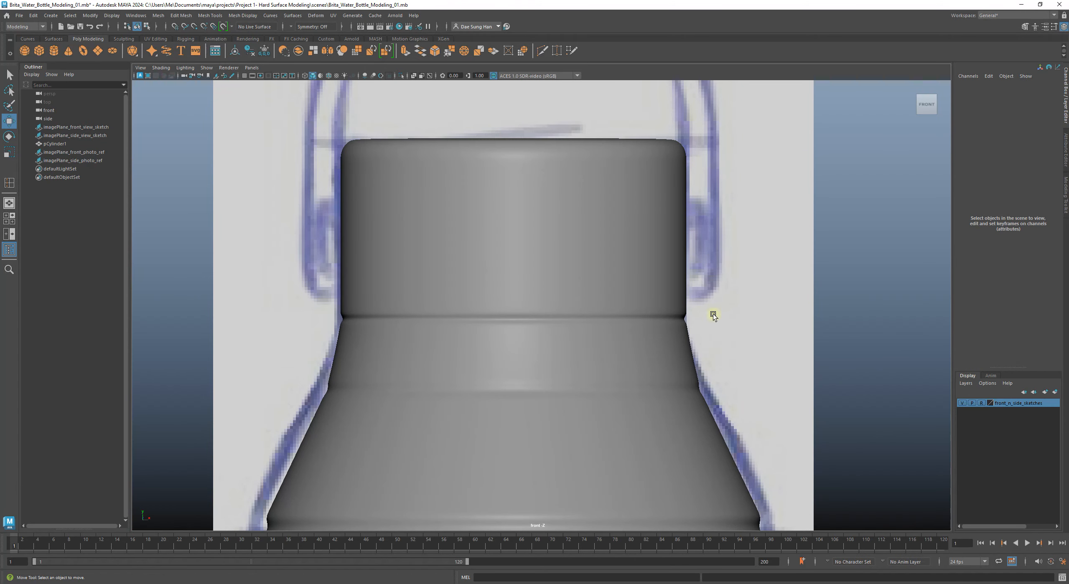
Step: Compare the smoothed bottle model with the sketch and front photo references
alt+right_drag(677, 327, 742, 281)
alt+middle_drag(742, 281, 575, 321)
mouse_move(575, 321)
alt+right_down()
mouse_move(809, 285)
mouse_move(827, 293)
alt+right_up()
alt+middle_drag(524, 311, 804, 328)
mouse_move(621, 331)
alt+middle_down()
mouse_move(784, 328)
mouse_move(486, 296)
mouse_move(568, 284)
alt+middle_up()
alt+right_drag(571, 273, 637, 305)
click(637, 304)
key(3)
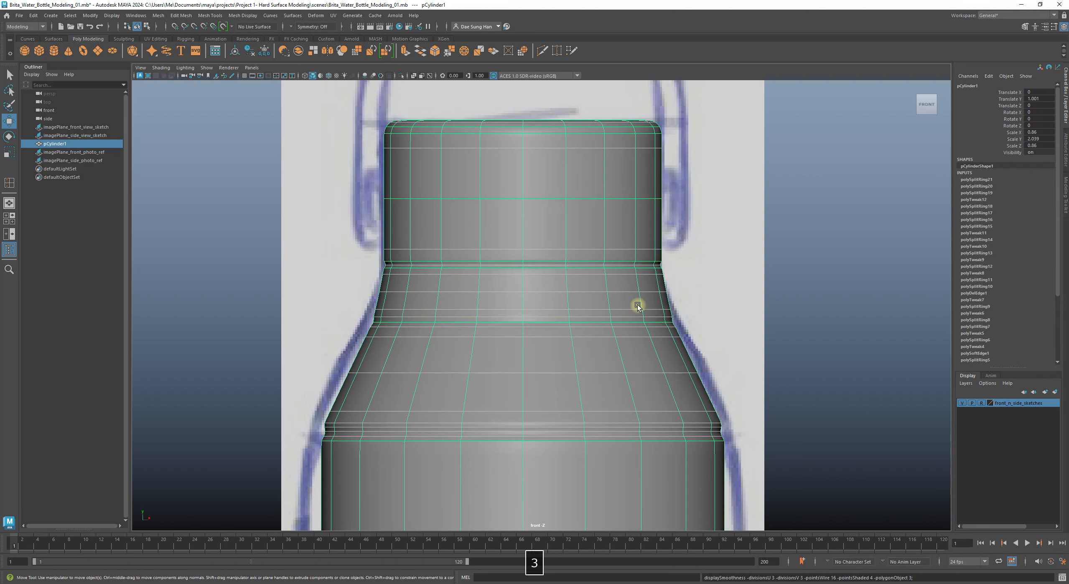
click(775, 292)
Step: Zoom into the shoulder's left edge on the base mesh and activate the Insert Edge Loop Tool
alt+right_drag(517, 293, 728, 320)
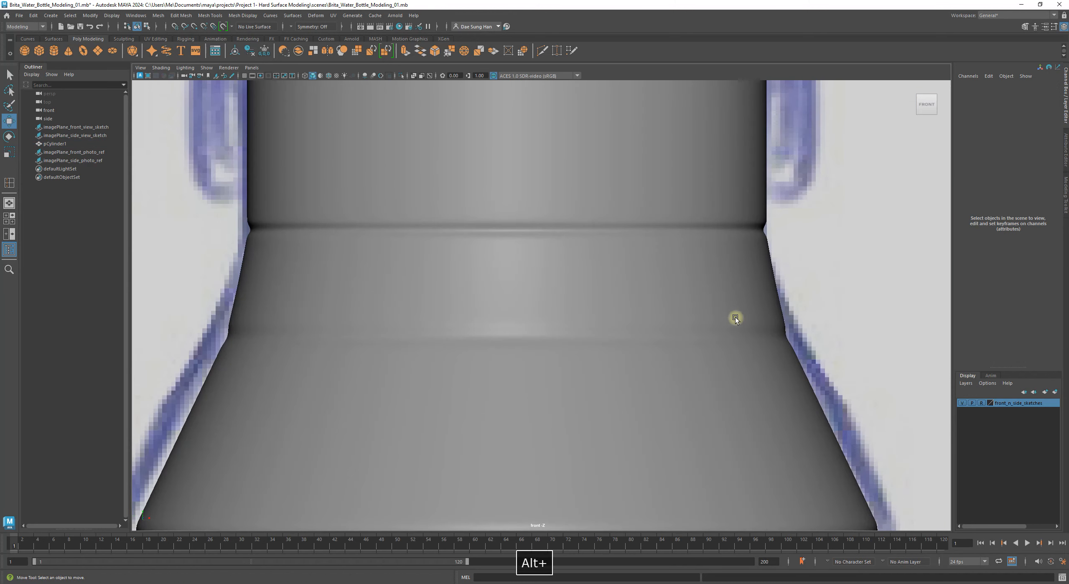
alt+middle_drag(332, 312, 589, 311)
alt+right_drag(589, 311, 742, 392)
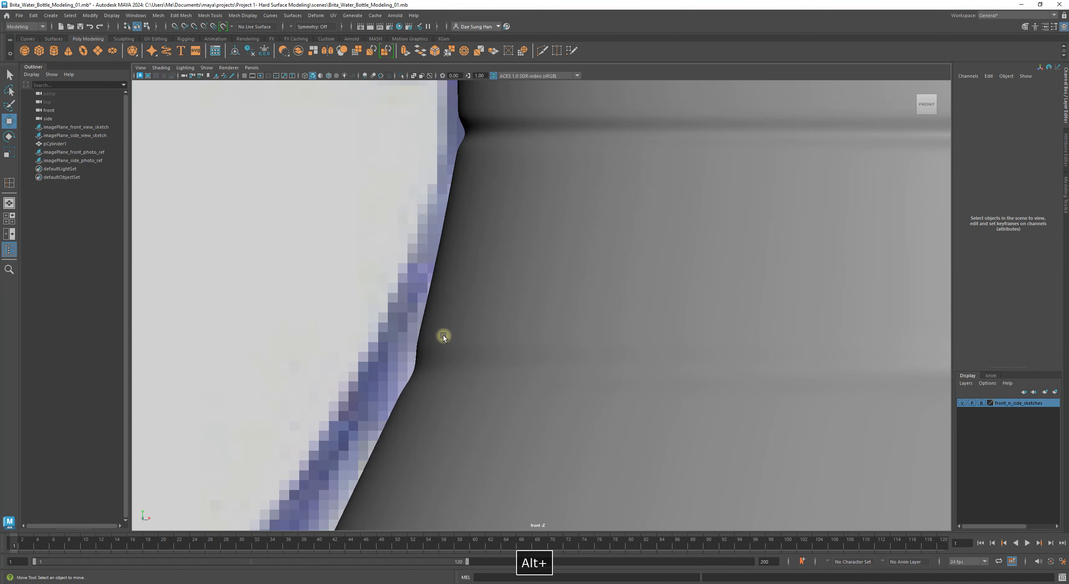
click(441, 340)
key(1)
alt+right_drag(444, 340, 616, 358)
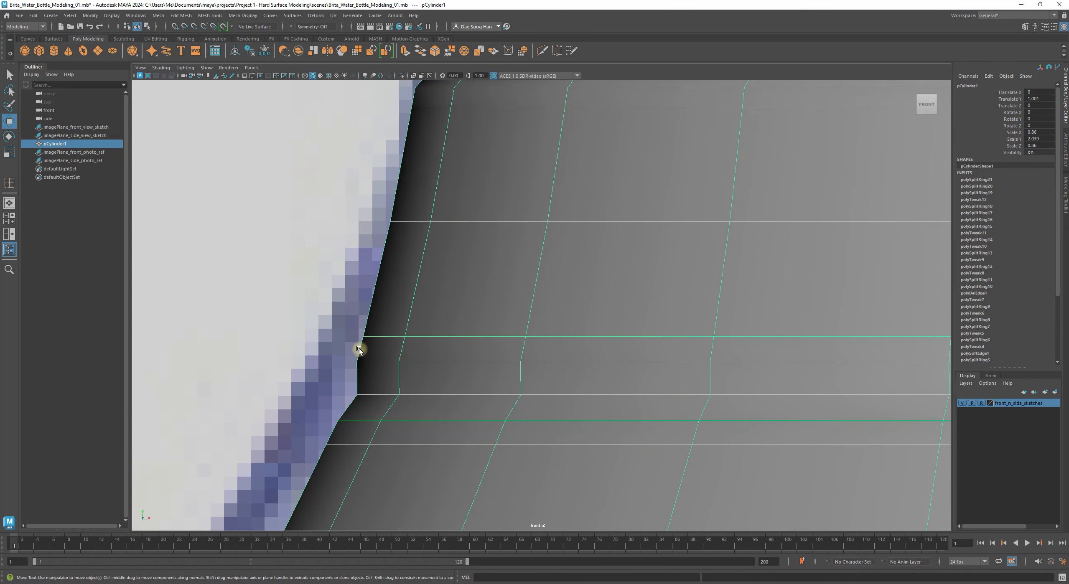
alt+middle_drag(359, 348, 515, 236)
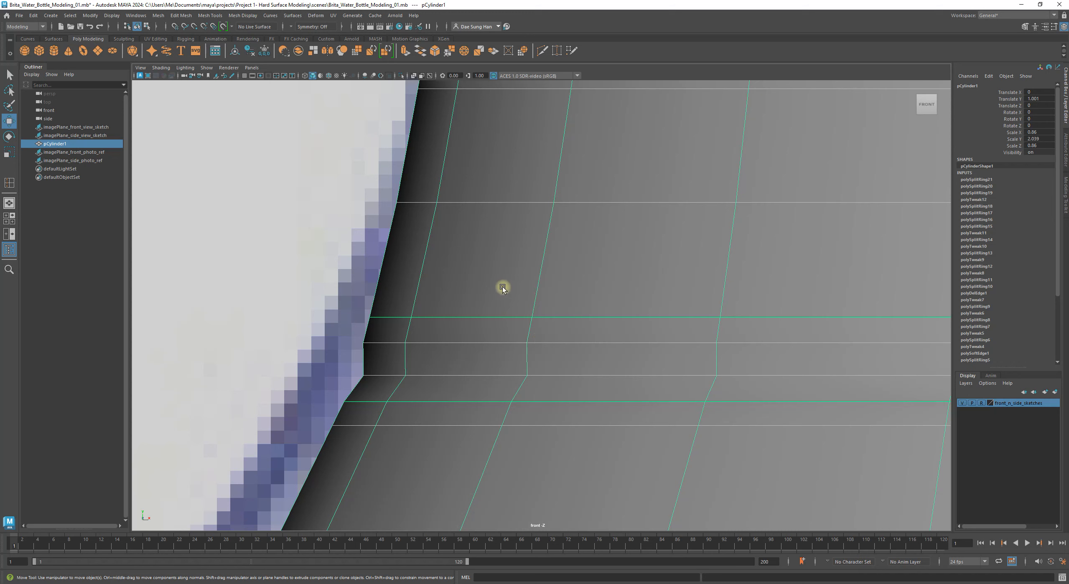
shift+right_drag(466, 306, 377, 325)
alt+right_drag(565, 371, 501, 358)
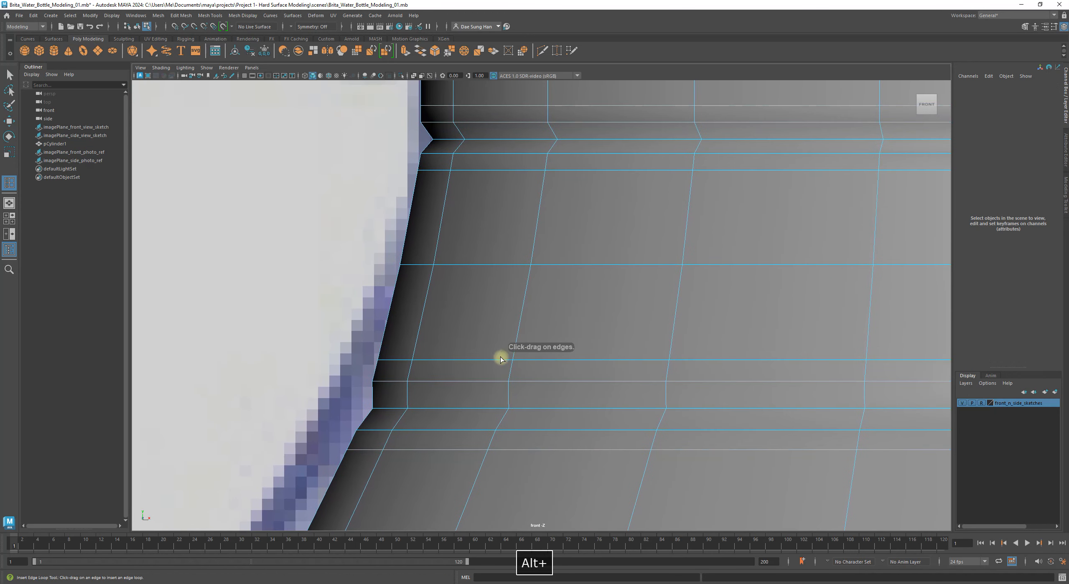
Step: Place an edge loop near the shoulder's lower corner and check it in smooth preview
click(410, 372)
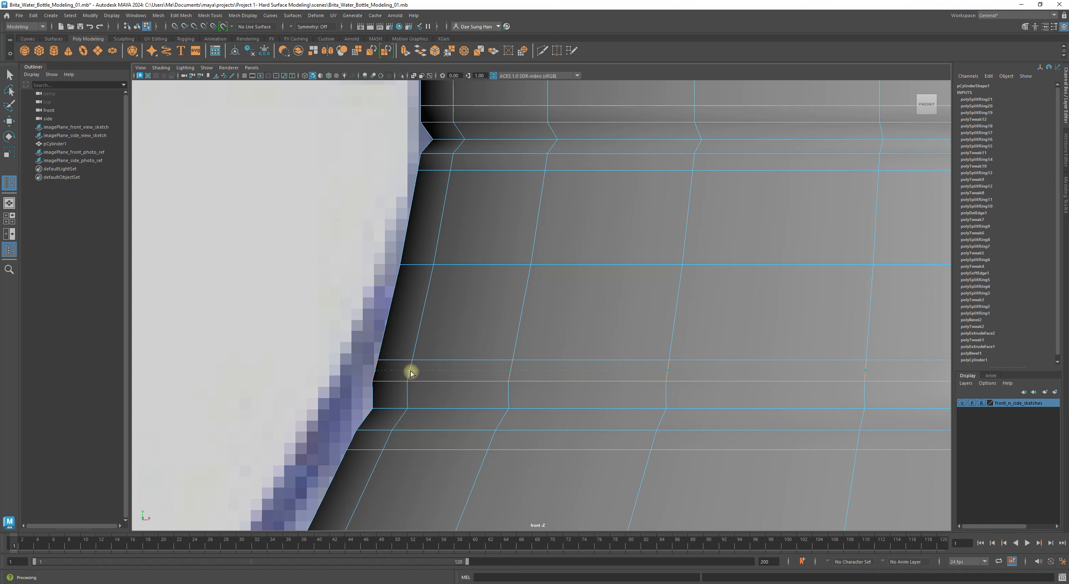
key(w)
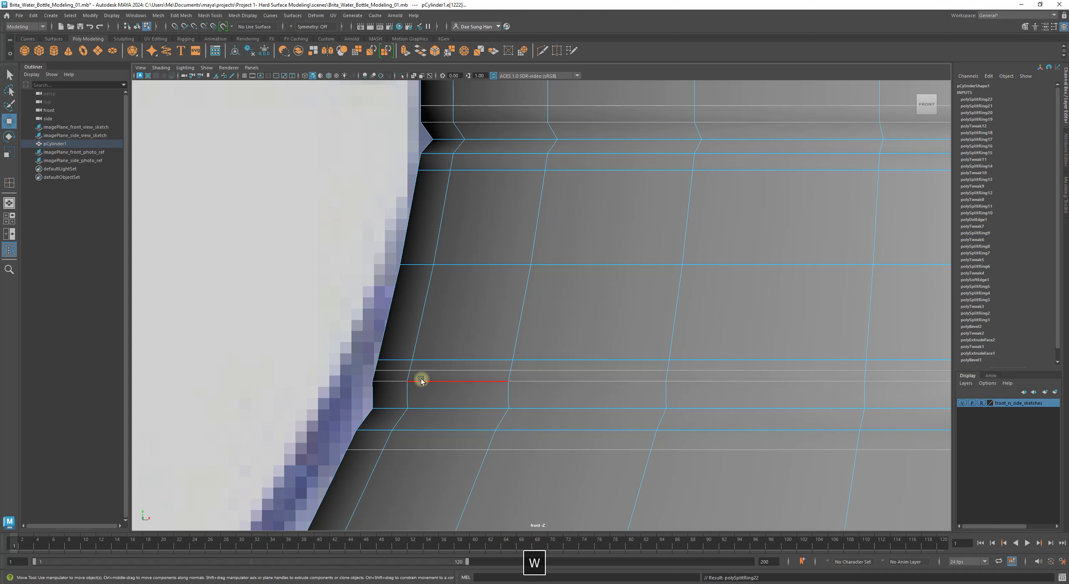
click(312, 347)
alt+middle_drag(371, 356, 408, 281)
key(3)
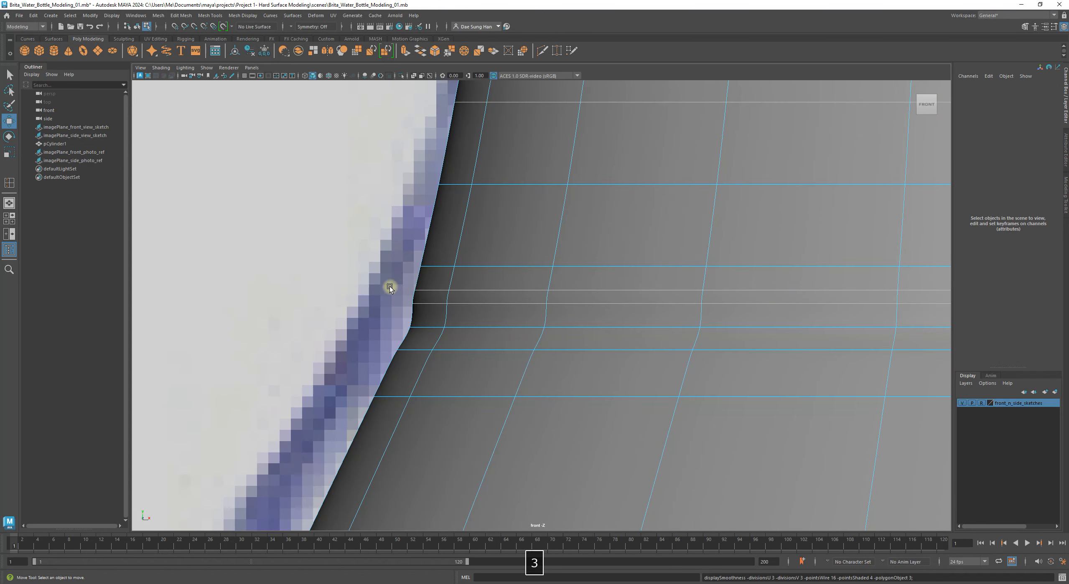
right_drag(461, 280, 609, 205)
click(249, 252)
alt+right_drag(284, 271, 756, 360)
alt+middle_drag(756, 360, 327, 351)
alt+middle_drag(422, 311, 840, 310)
Step: Zoom in on the unsmoothed shoulder corner and insert another edge loop just below it
alt+right_drag(522, 297, 625, 337)
alt+middle_drag(625, 336, 389, 312)
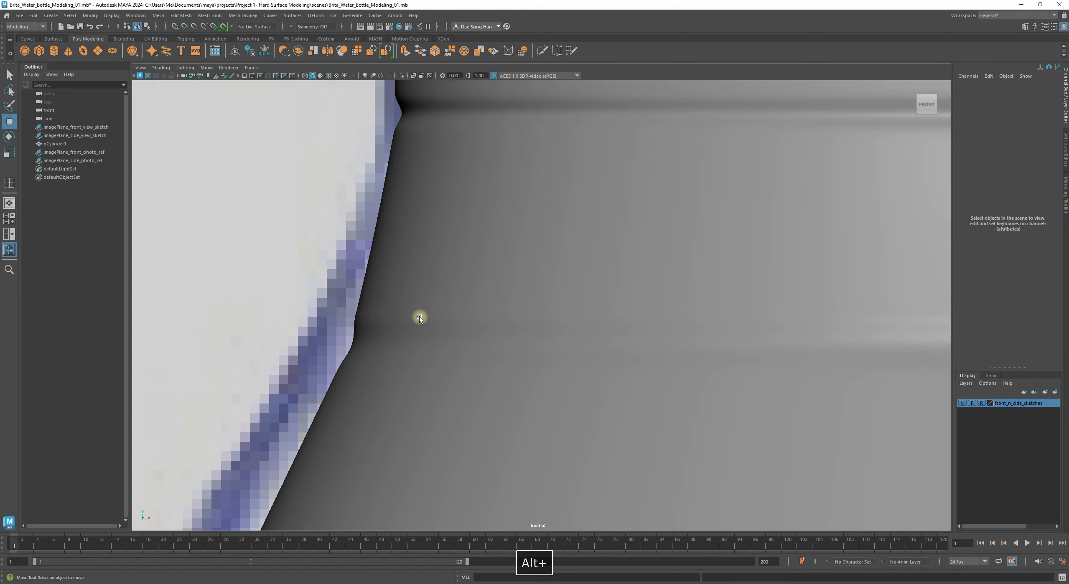
alt+right_drag(911, 347, 671, 309)
alt+right_drag(472, 272, 844, 334)
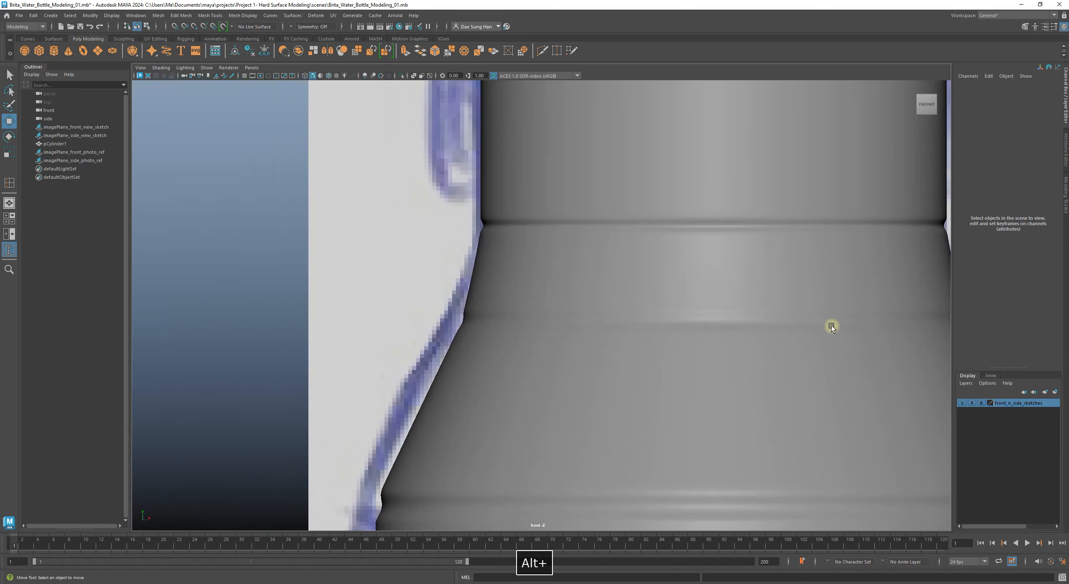
alt+middle_drag(859, 336, 585, 328)
alt+right_drag(496, 319, 587, 413)
click(543, 416)
key(1)
alt+right_drag(408, 372, 489, 377)
alt+middle_drag(417, 341, 444, 279)
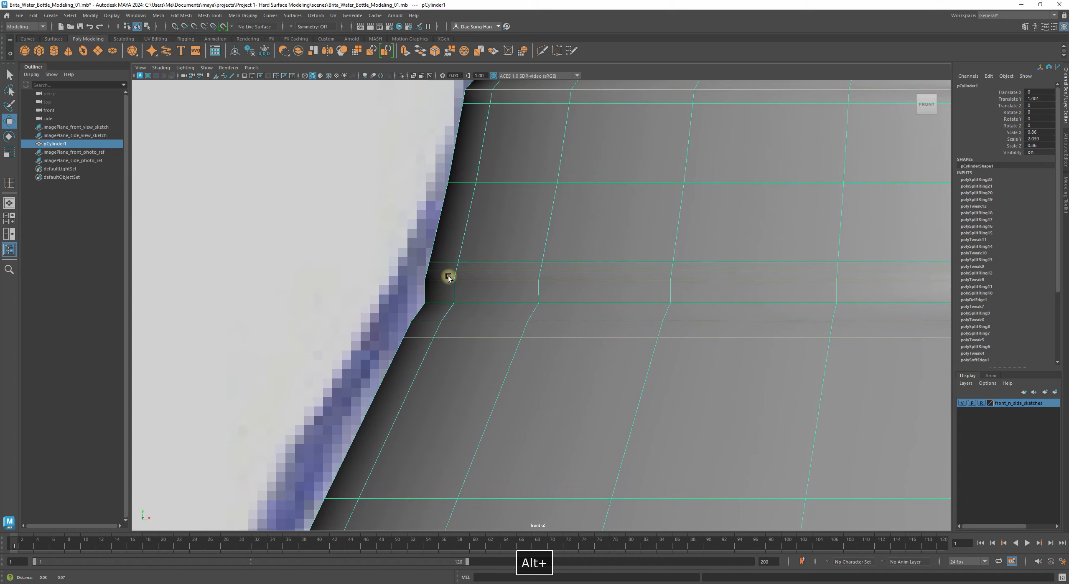
alt+right_drag(397, 307, 466, 338)
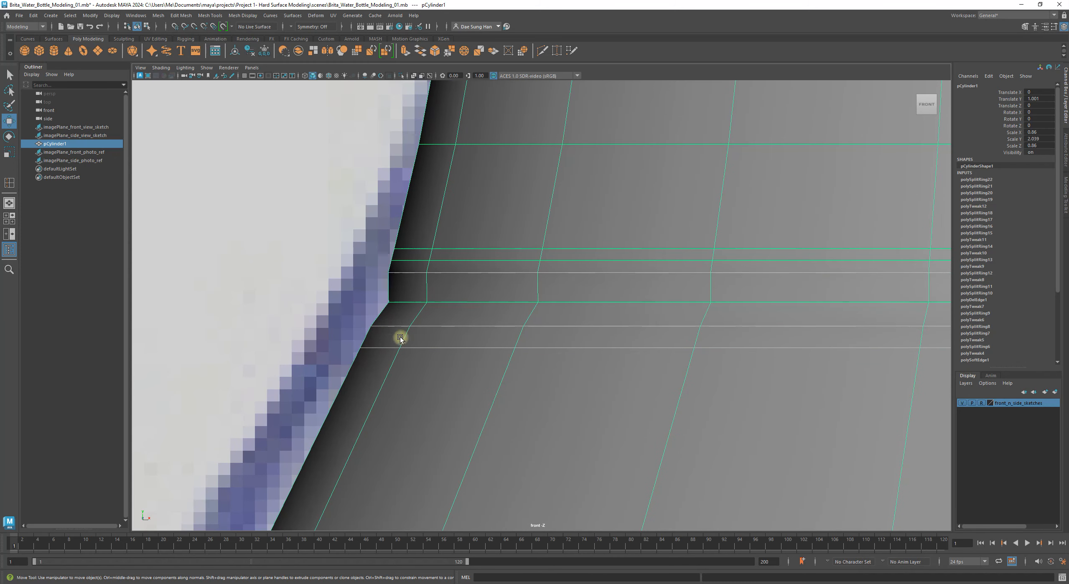
shift+right_drag(381, 333, 403, 339)
drag(403, 339, 405, 339)
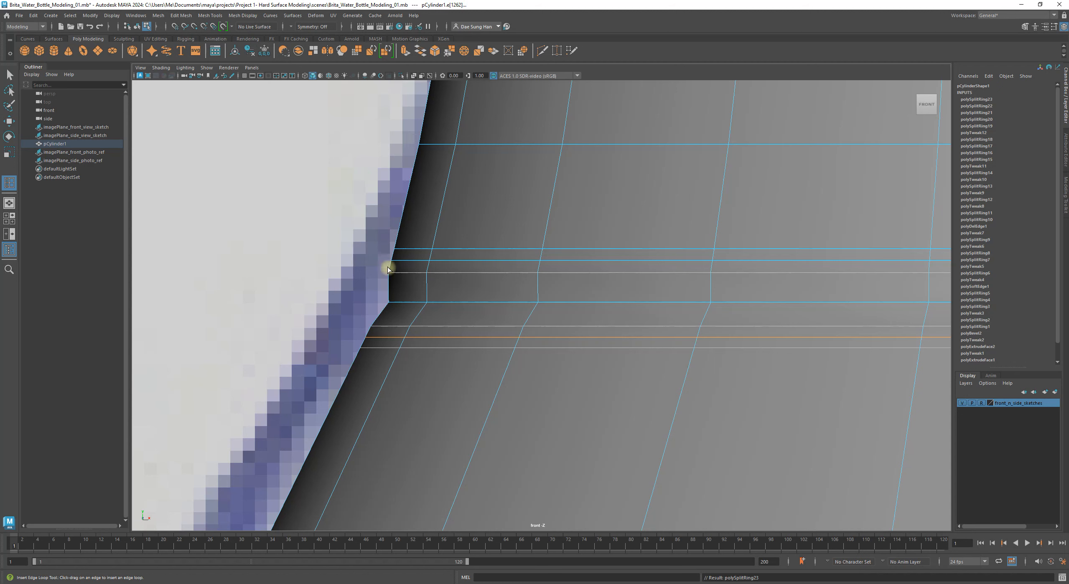
Step: Toggle smooth preview on and off to inspect how the new loops hold the shoulder
key(w)
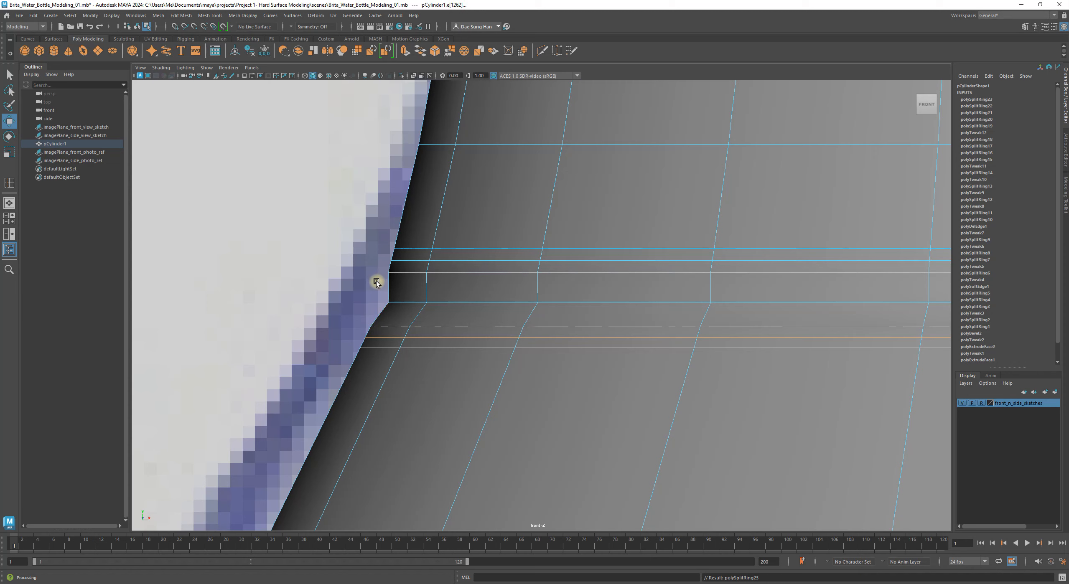
key(3)
click(273, 268)
right_drag(455, 270, 492, 239)
click(335, 247)
alt+right_drag(718, 334, 778, 369)
click(778, 370)
key(1)
alt+right_drag(568, 320, 769, 320)
alt+middle_drag(554, 225, 507, 271)
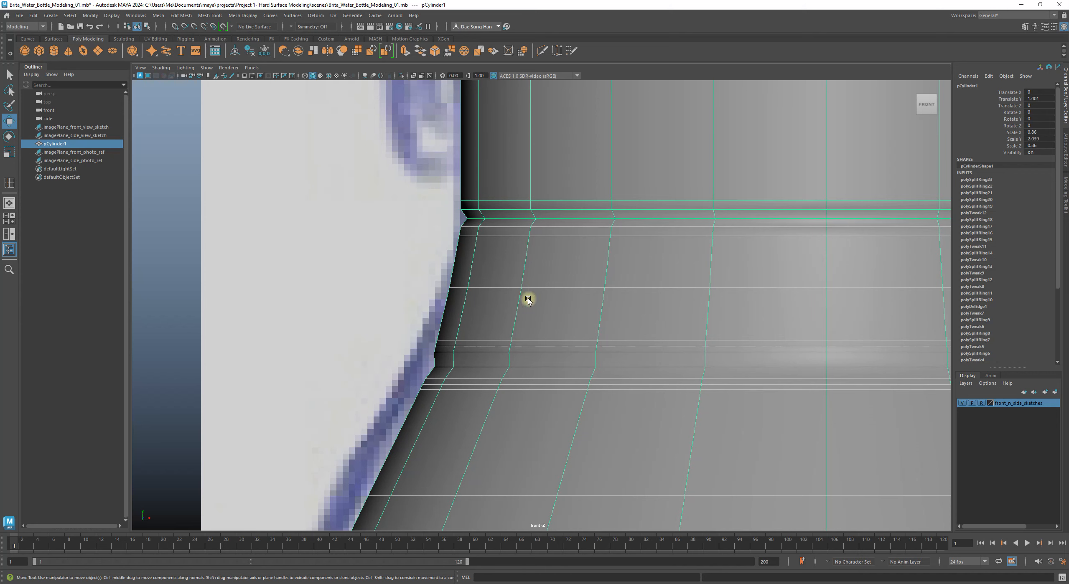
Step: Leave the smooth preview on and frame the whole bottle in view
alt+right_drag(678, 301, 626, 301)
alt+middle_drag(674, 303, 594, 217)
key(3)
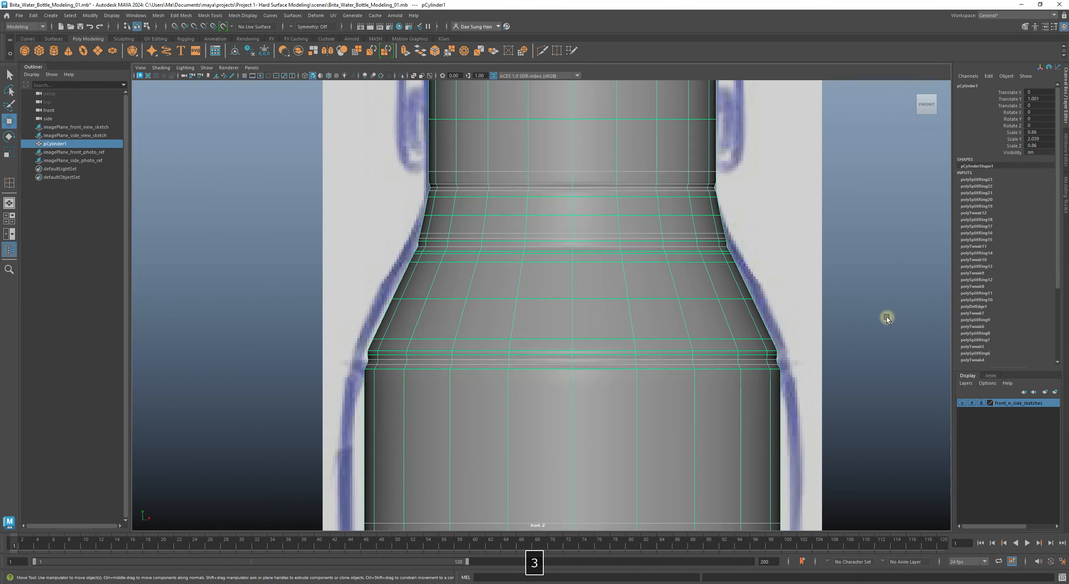
click(886, 316)
alt+right_drag(886, 316, 862, 316)
alt+middle_drag(616, 261, 621, 312)
alt+right_drag(677, 319, 622, 323)
alt+middle_drag(578, 372, 559, 243)
click(562, 251)
alt+right_drag(641, 340, 575, 323)
alt+middle_drag(572, 320, 570, 254)
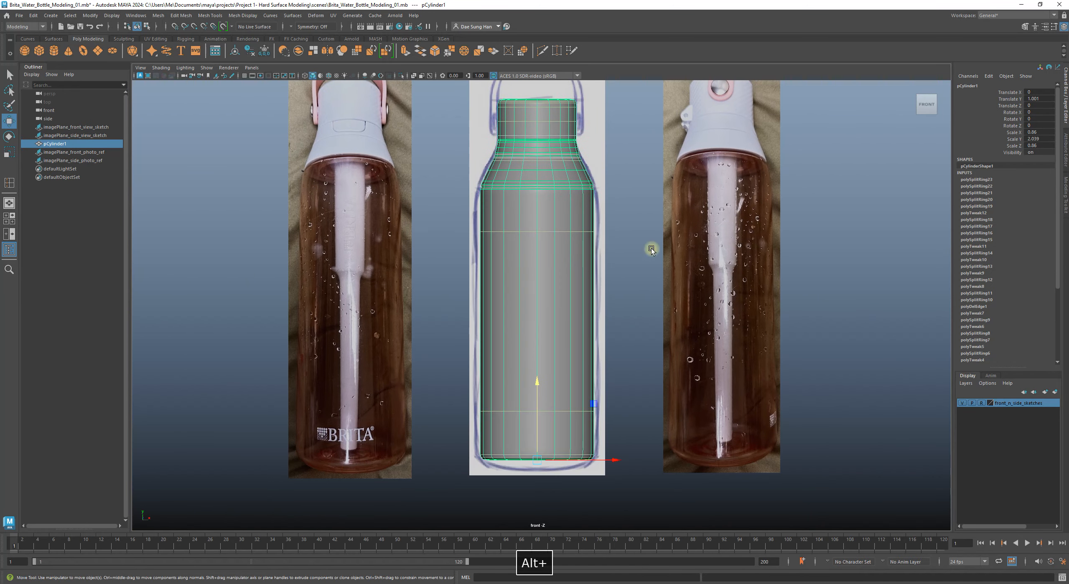
Step: Delete the bottle mesh's construction history with Edit > Delete by Type > History
scroll(999, 286, down, 5)
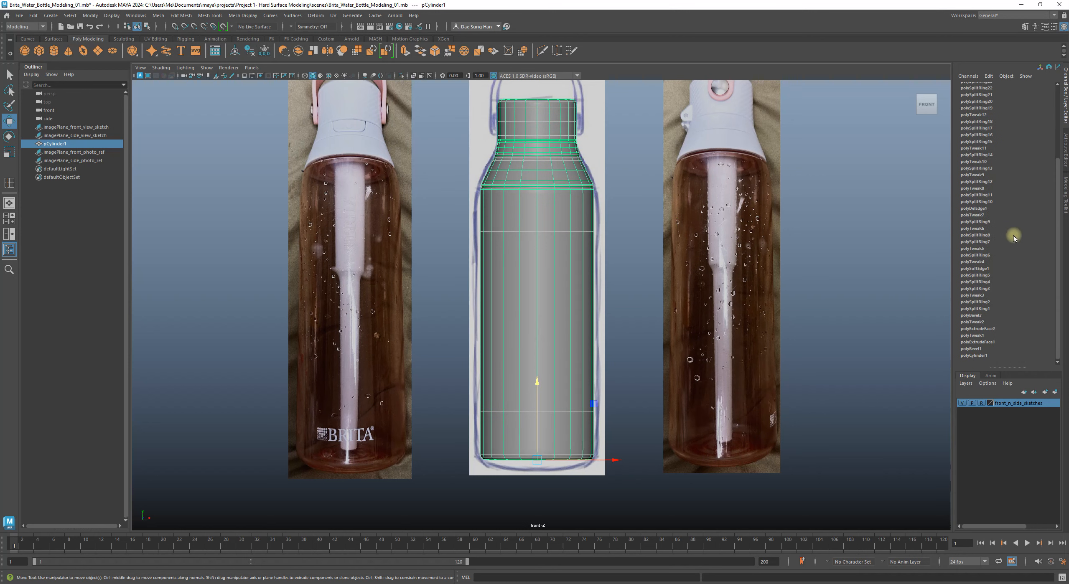
scroll(997, 215, up, 5)
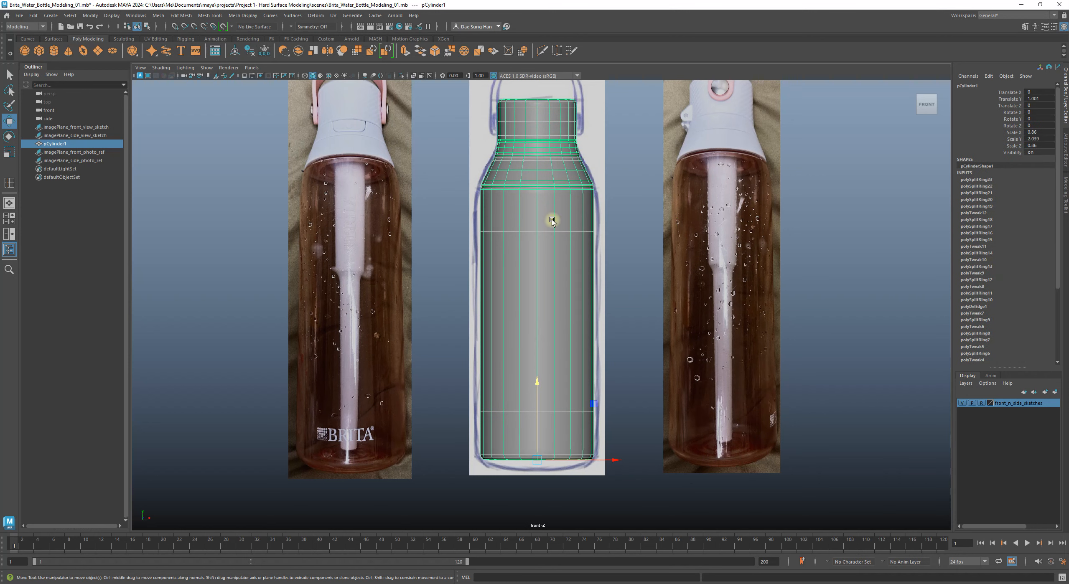
alt+middle_drag(552, 220, 569, 240)
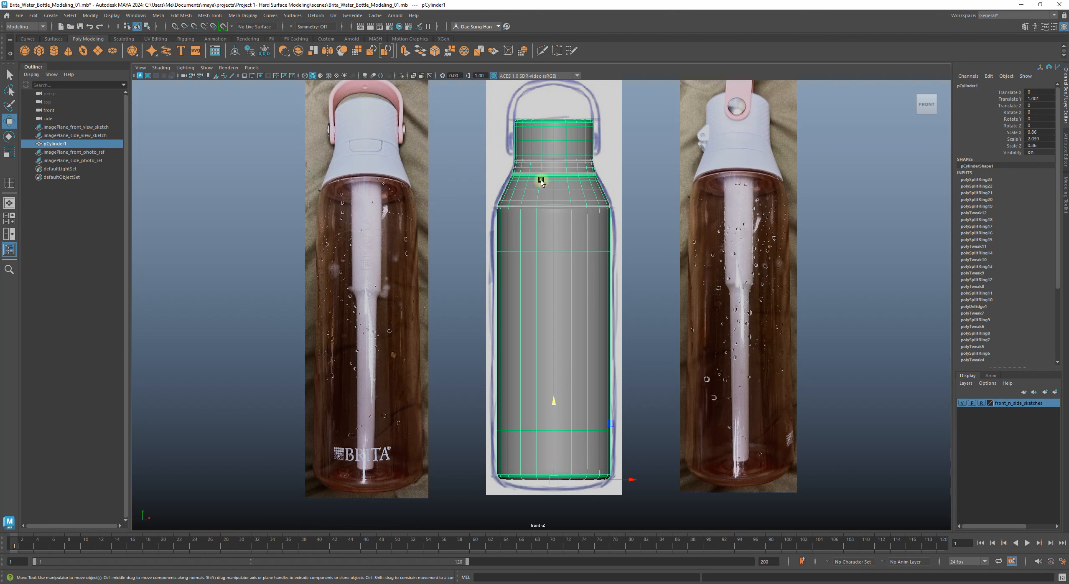
click(33, 16)
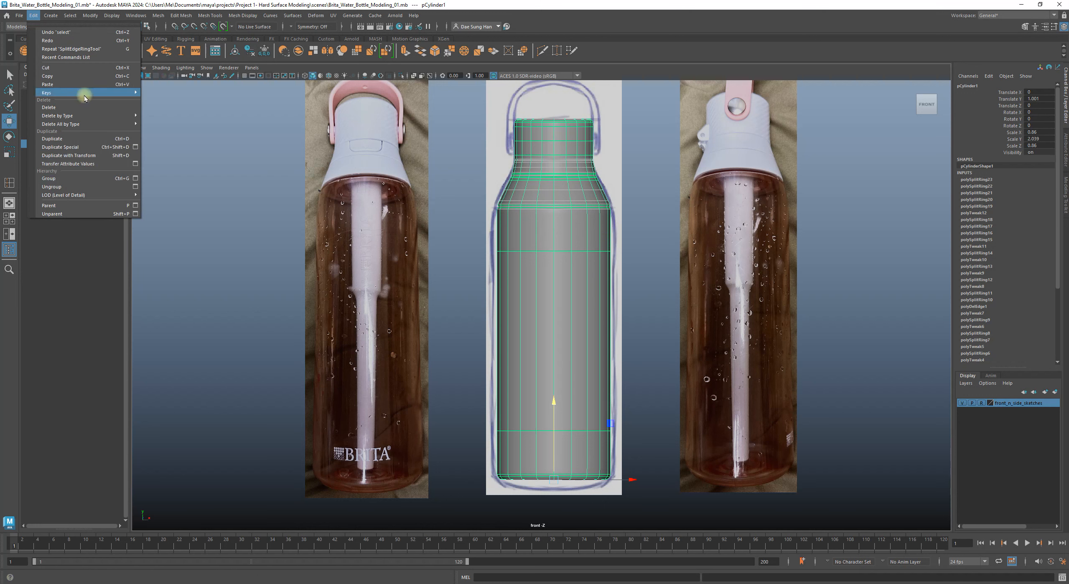
mouse_move(90, 117)
click(193, 116)
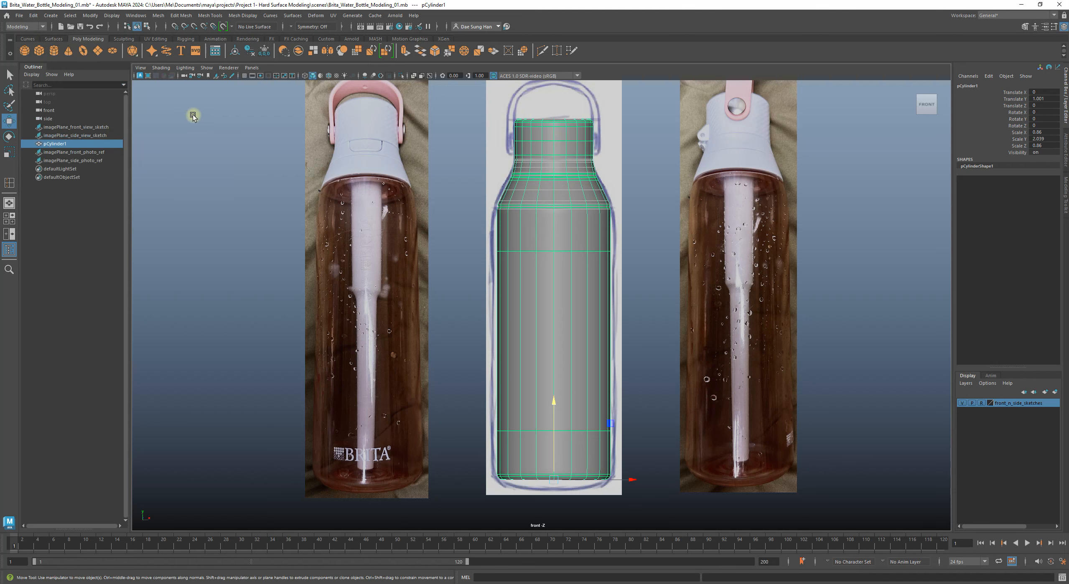
click(667, 254)
Step: Reframe on the bottle's neck and shoulder, then switch the mesh to Vertex mode
alt+middle_drag(606, 183, 603, 240)
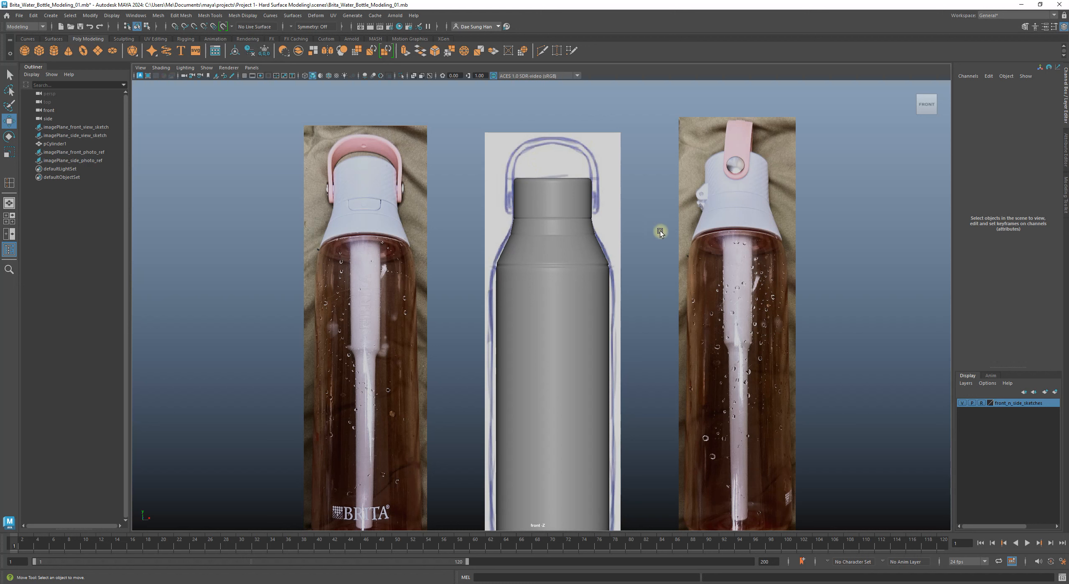
alt+right_drag(593, 235, 837, 418)
click(560, 293)
alt+right_drag(548, 265, 582, 243)
alt+middle_drag(582, 243, 554, 272)
alt+right_drag(554, 272, 500, 267)
click(659, 279)
alt+right_drag(562, 296, 605, 312)
alt+middle_drag(577, 300, 514, 228)
alt+right_drag(514, 228, 697, 282)
click(585, 205)
right_drag(591, 202, 472, 196)
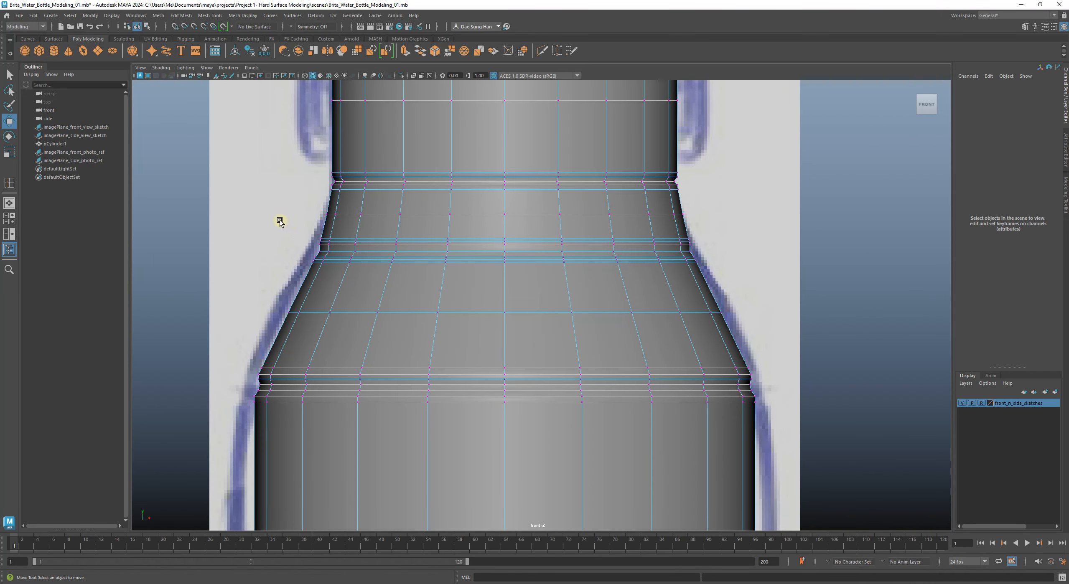
Step: Select the vertex rows where the neck meets the shoulder and lower them slightly along Y
drag(289, 229, 725, 276)
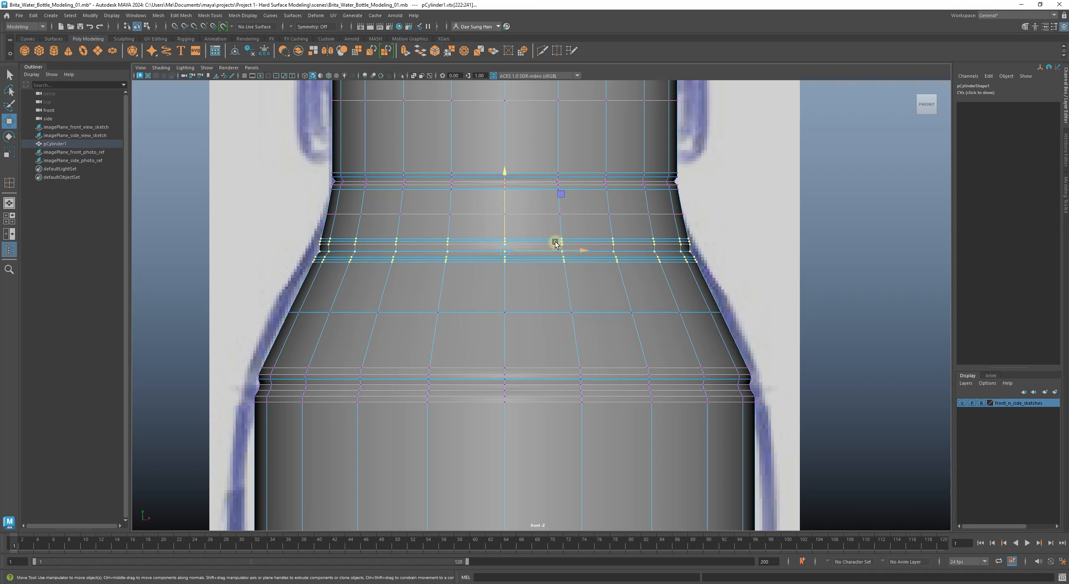
right_click(402, 247)
drag(288, 230, 789, 276)
key(w)
drag(506, 174, 506, 174)
Step: Check the smoothed neck and shoulder against the photo references, then turn smoothing off
key(3)
right_drag(632, 163, 633, 162)
click(768, 226)
alt+right_drag(795, 244, 760, 239)
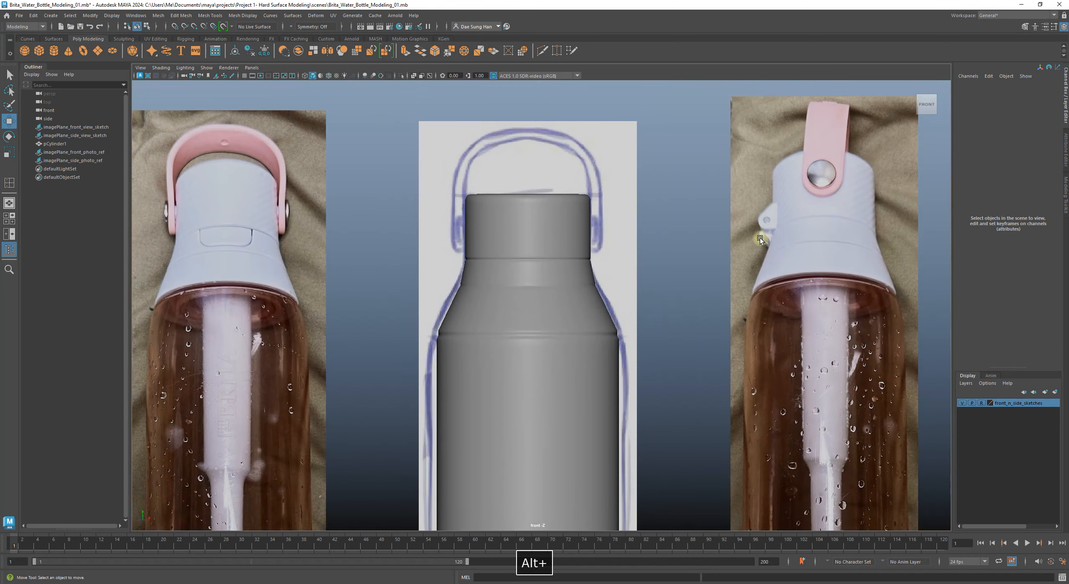
alt+right_drag(549, 238, 569, 276)
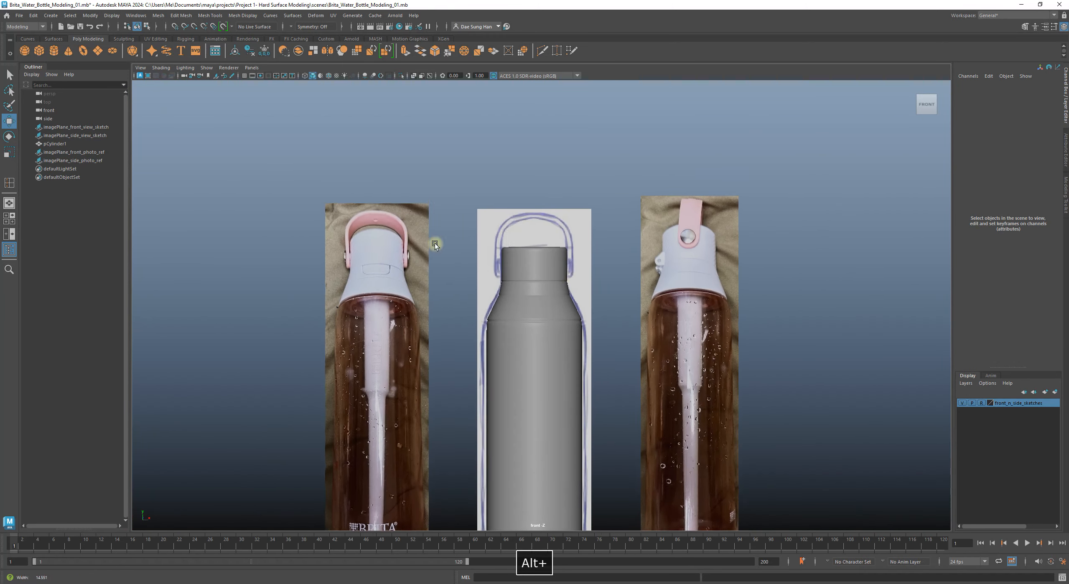
alt+right_drag(414, 240, 898, 314)
click(449, 246)
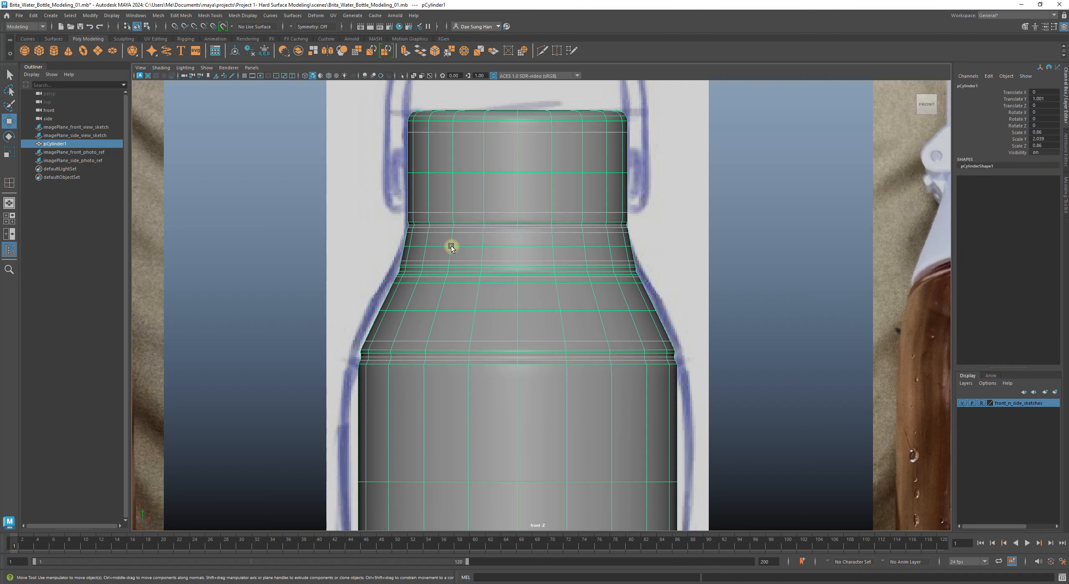
alt+right_drag(450, 246, 606, 275)
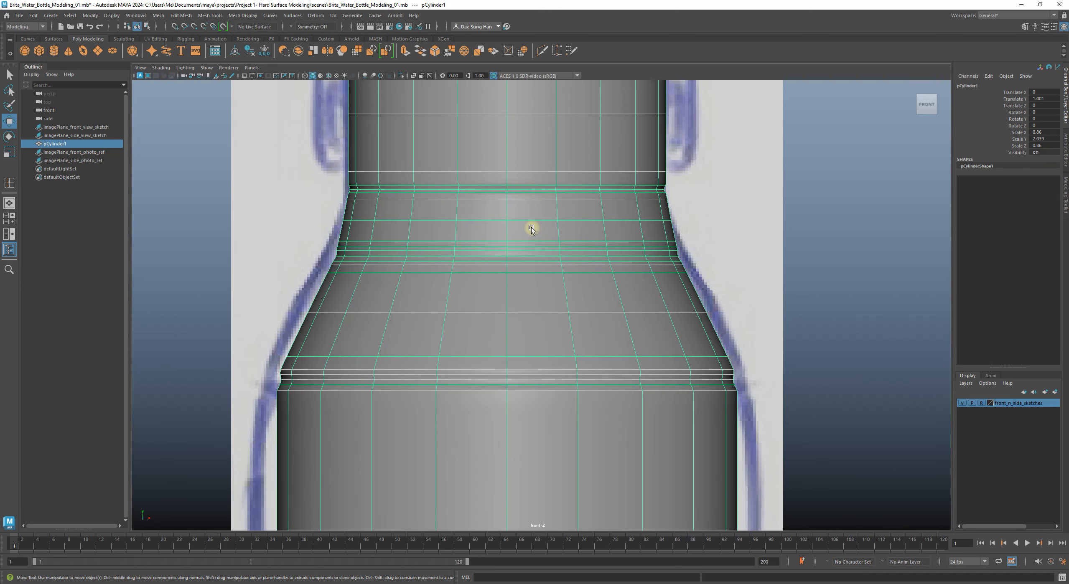
key(1)
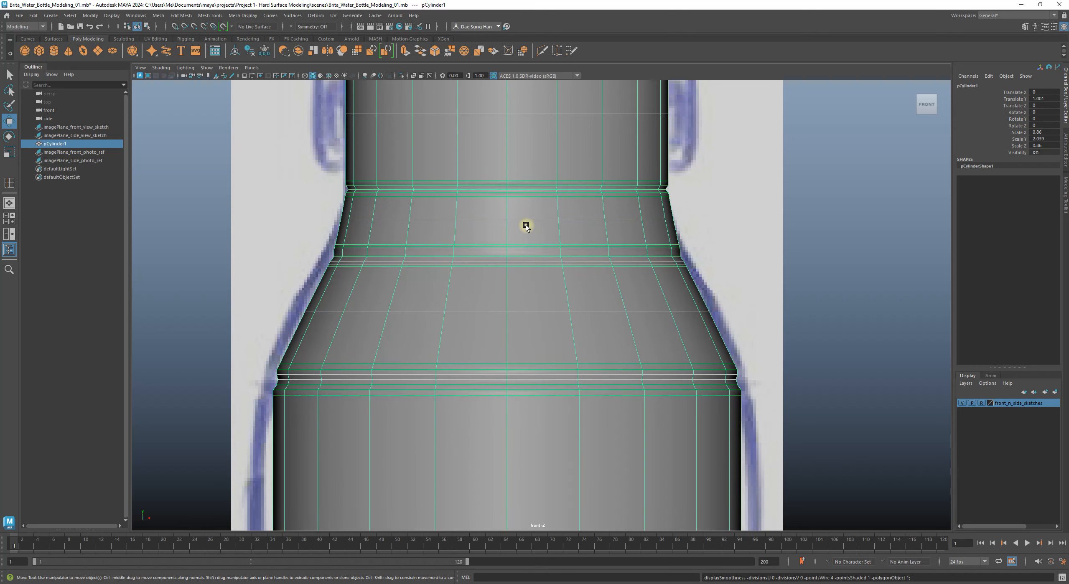
click(795, 249)
alt+right_drag(794, 249, 710, 240)
alt+right_drag(585, 248, 825, 289)
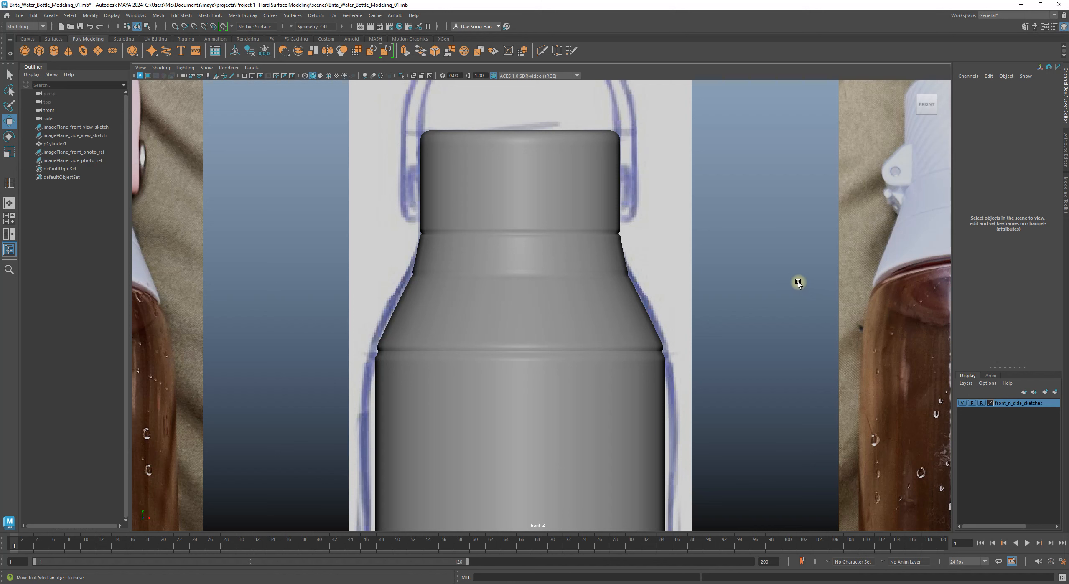
key(ctrl+z)
key(ctrl+z)
key(ctrl+z)
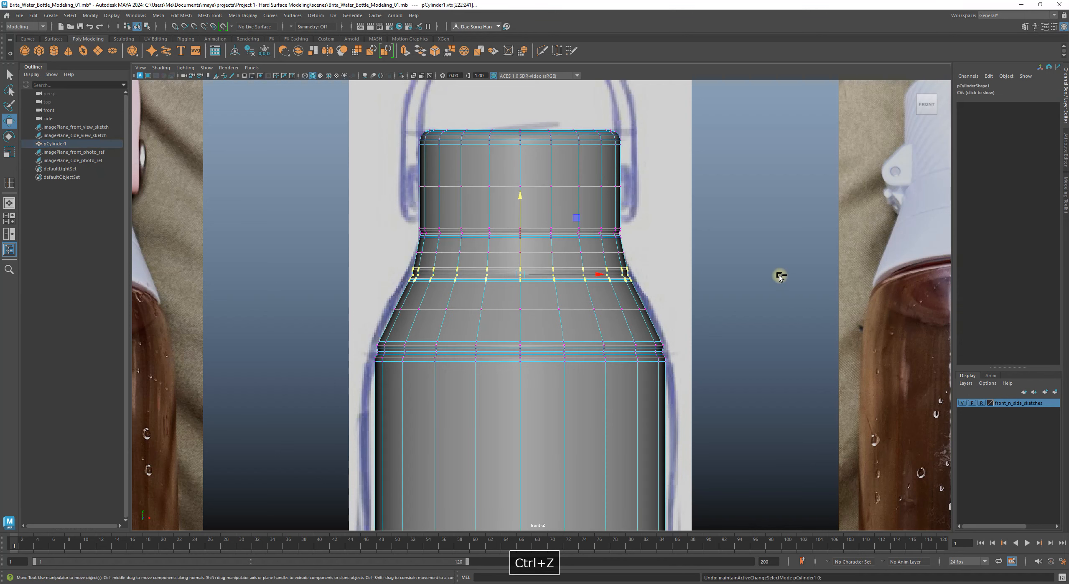
key(ctrl+z)
key(ctrl+z)
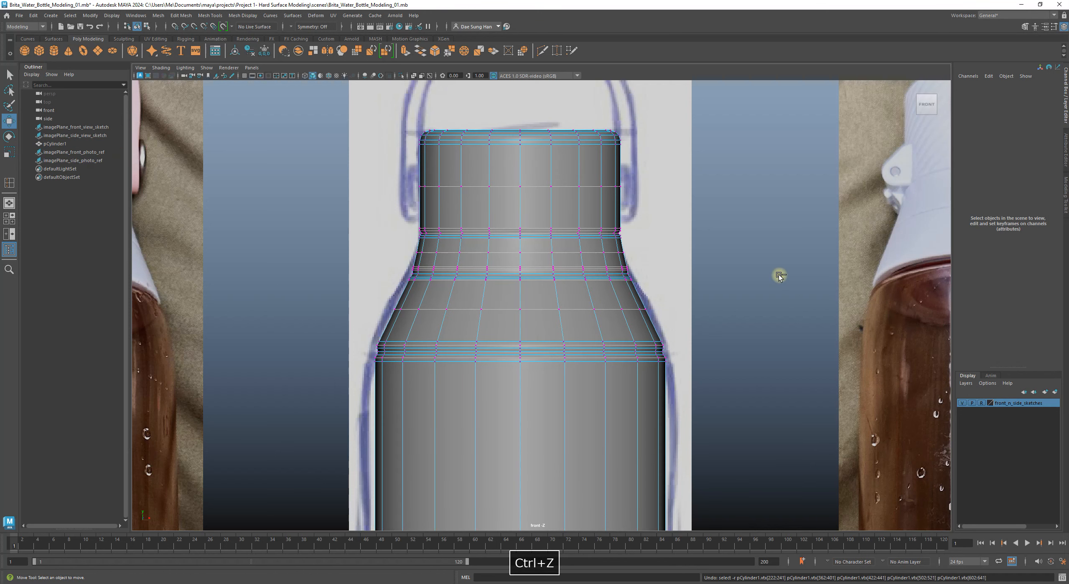
right_drag(603, 270, 713, 217)
click(713, 231)
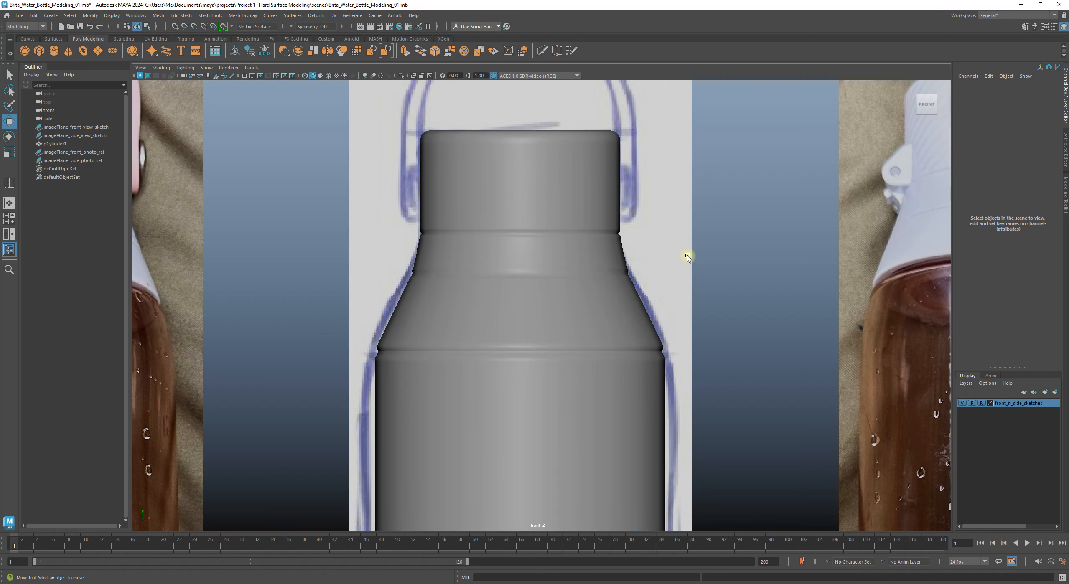
key(ctrl+z)
key(ctrl+z)
key(ctrl+z)
key(ctrl+z)
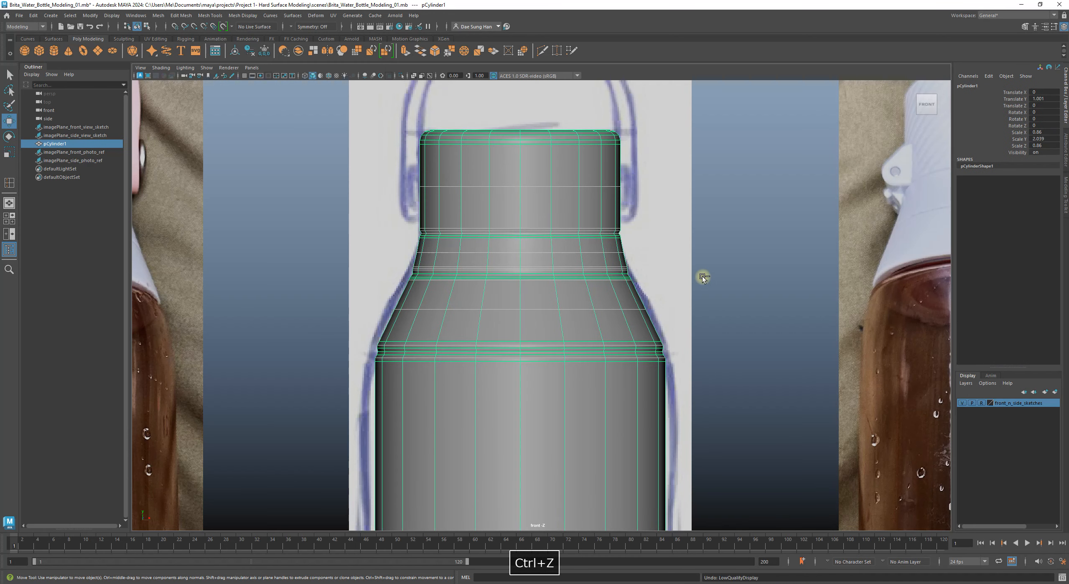
alt+right_drag(793, 279, 737, 279)
click(737, 280)
alt+middle_drag(655, 310, 652, 242)
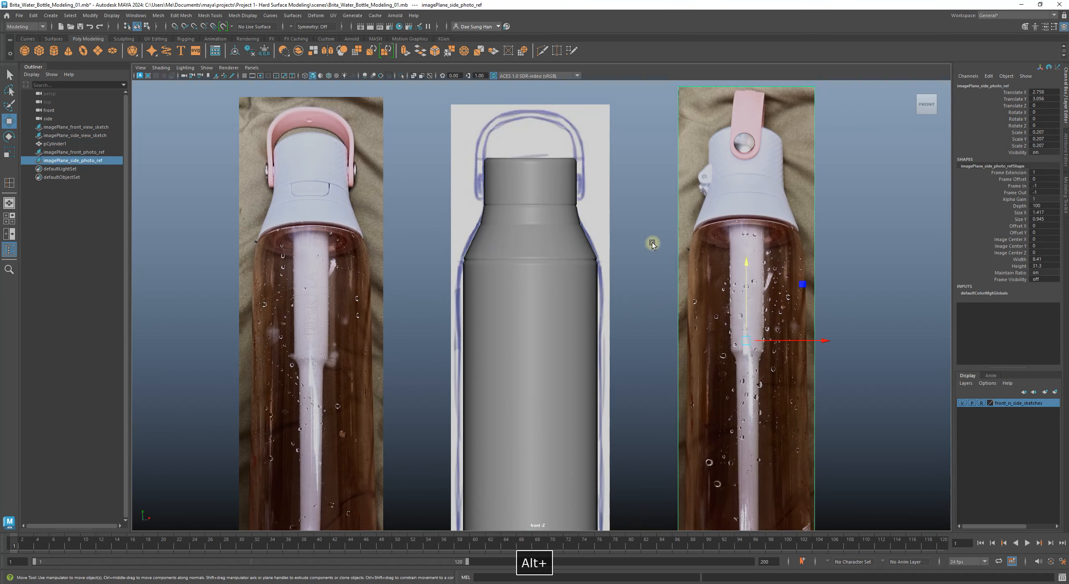
click(652, 244)
alt+right_drag(576, 334, 594, 291)
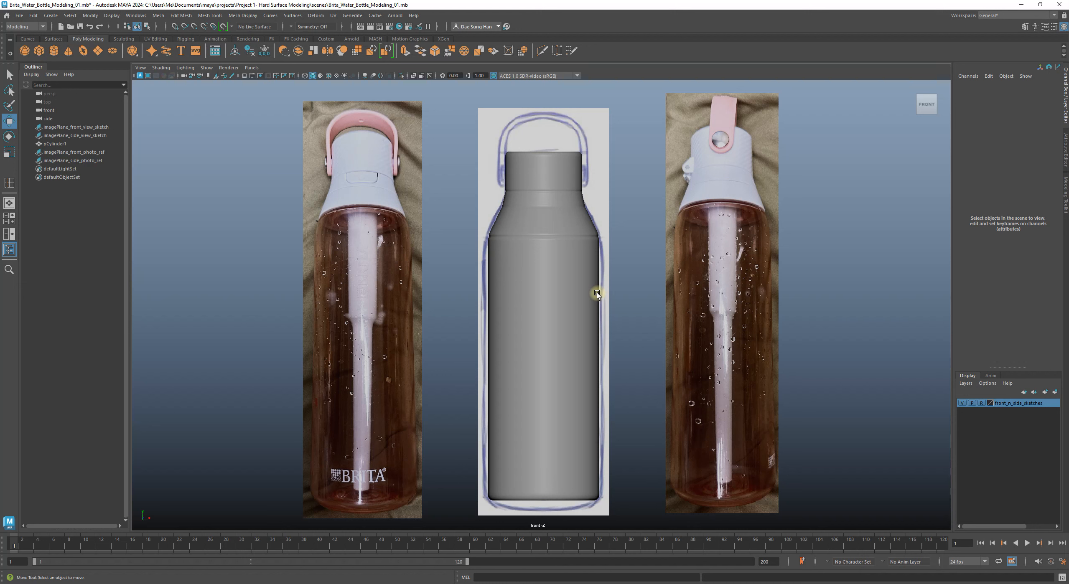